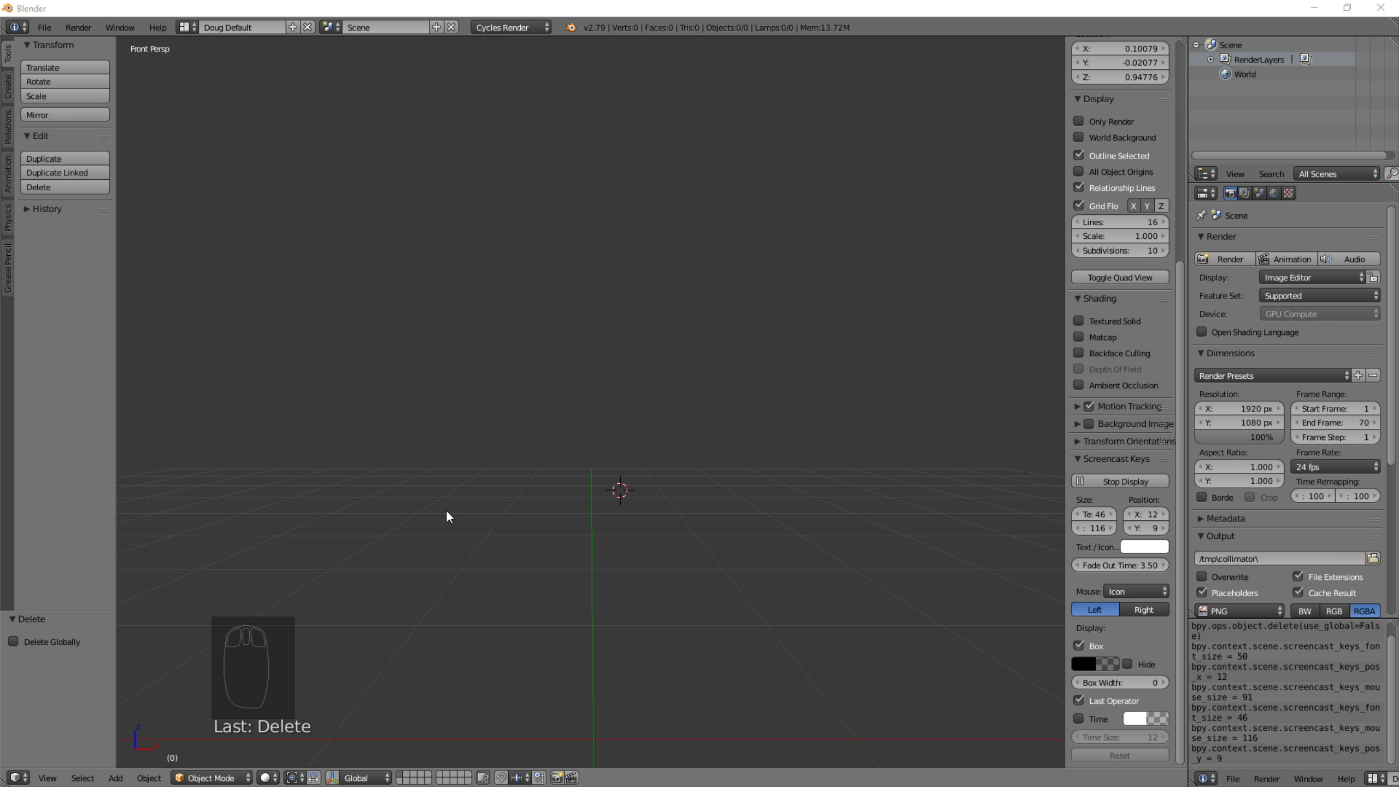
Place the 3D cursor freehand above the grid, at about X -0.64, Z 0.87, and add a mesh plane there.
left_click(422, 511)
key("shift+a")
left_click(502, 534)
scroll(502, 535, "down", 5)
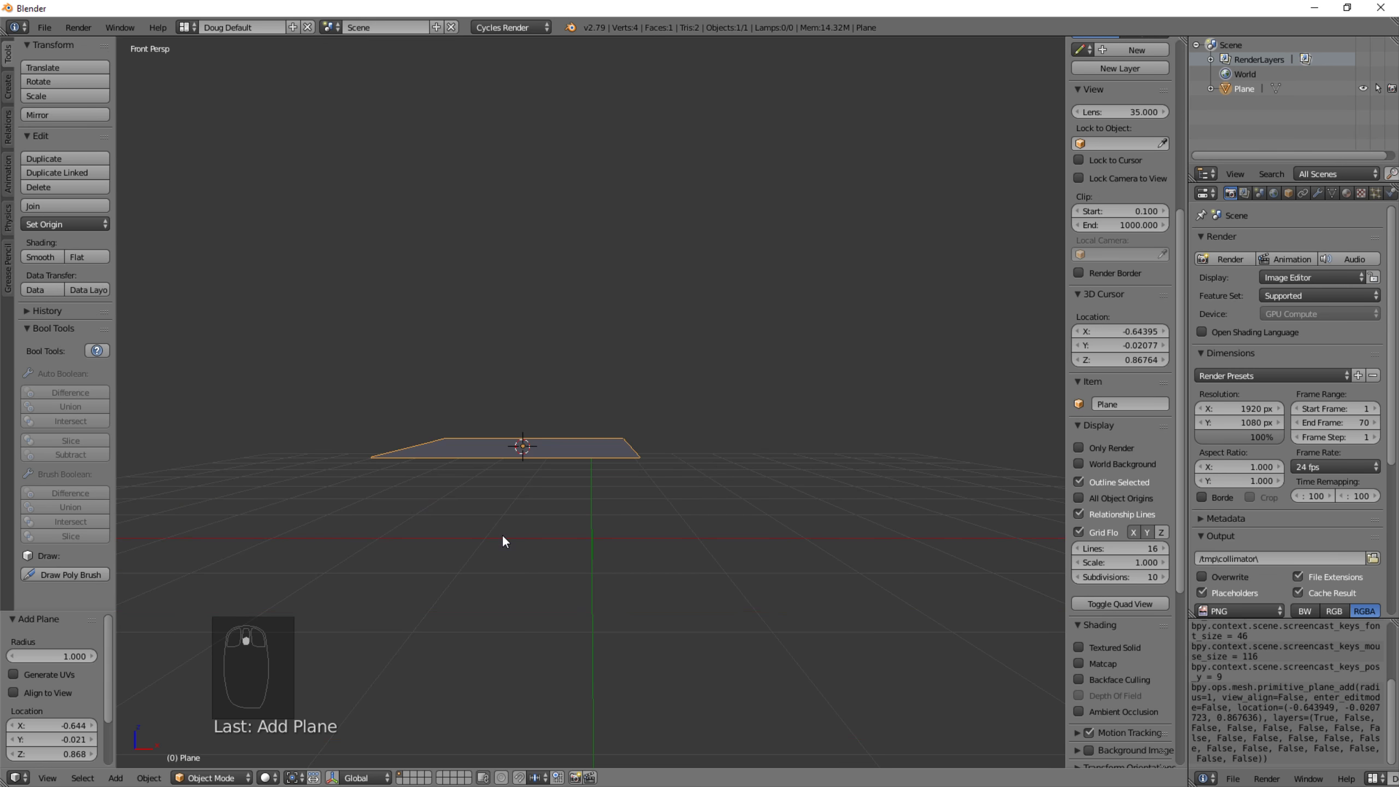
Set the 3D cursor location to 0, 0, 0 and collapse its settings section.
left_click(1130, 325)
type("0")
key("Tab")
type("0")
key("Tab")
type("0")
key("Tab")
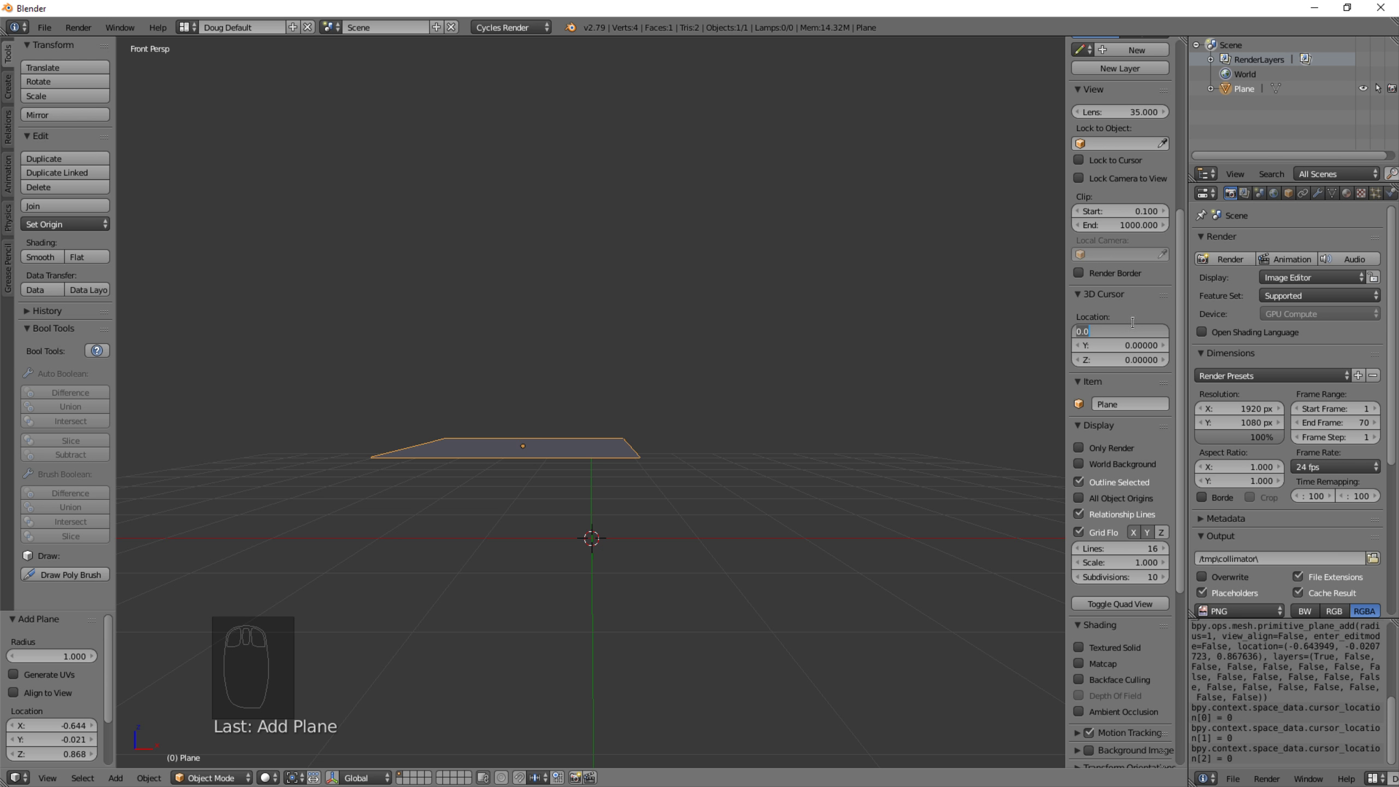
left_click(1079, 295)
left_click(1075, 293)
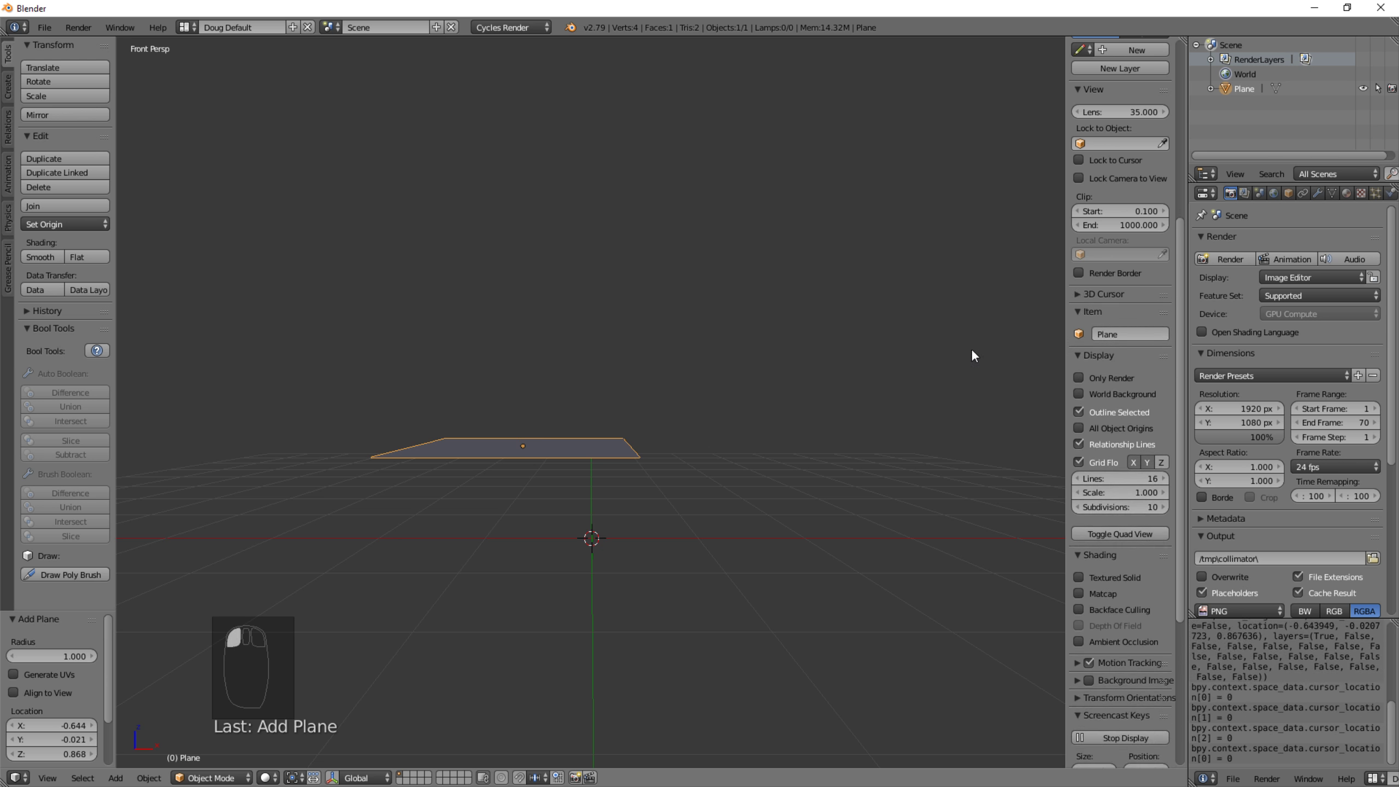
Set the plane's X, Y and Z location to 0 so it sits at the world origin.
scroll(1084, 335, "up", 5)
scroll(1083, 334, "up", 3)
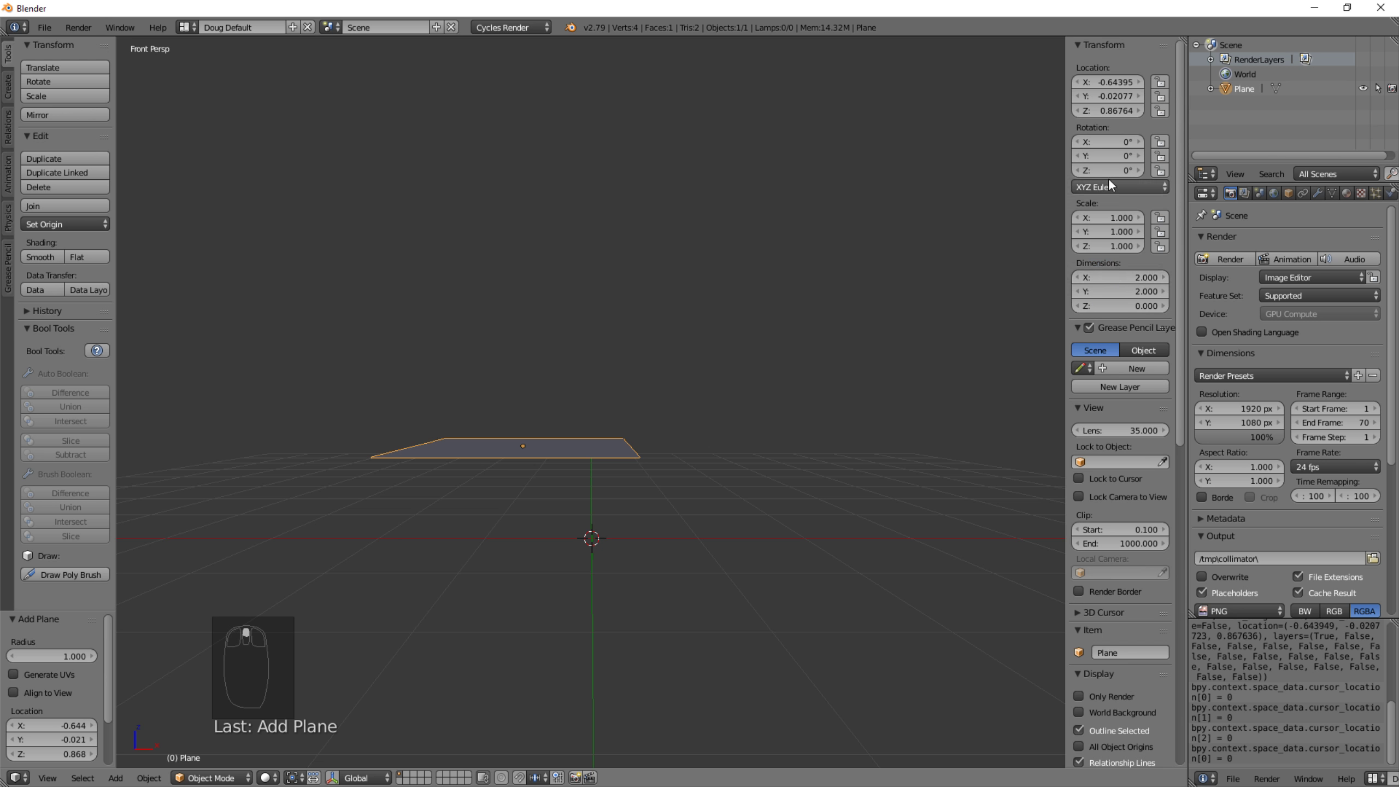
left_click(1131, 81)
type("0")
key("Tab")
type("0")
key("Tab")
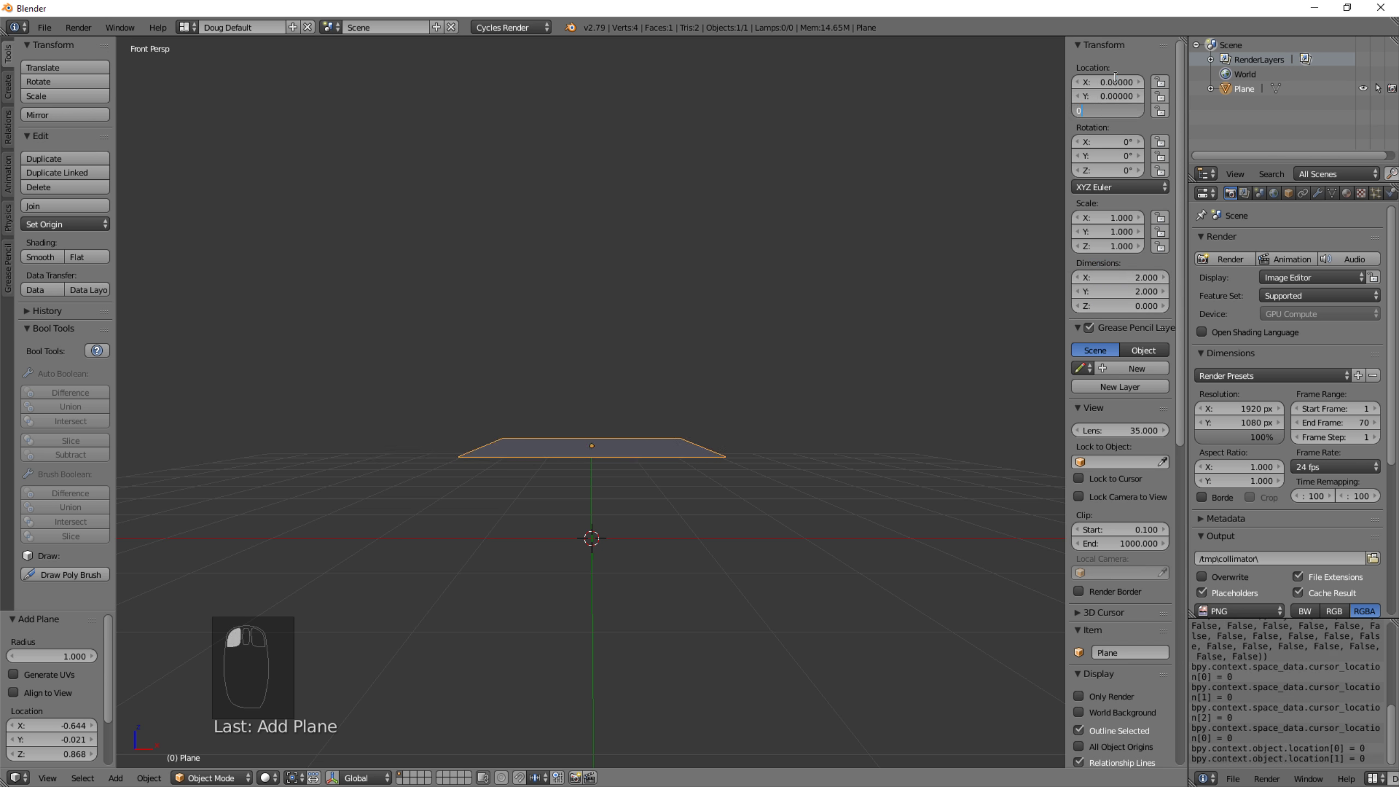
type("0")
key("Tab")
key("Return")
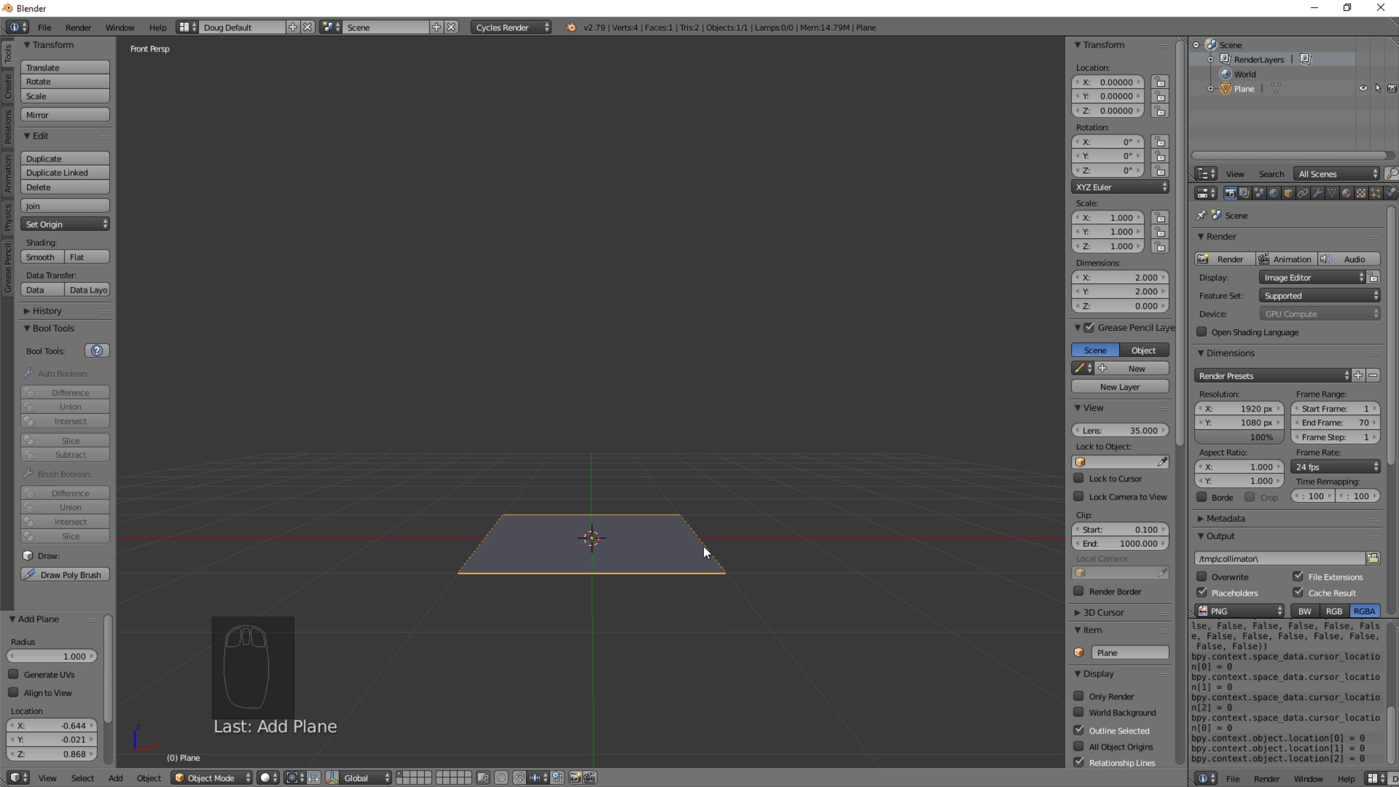
Duplicate the plane and offset the copy 3 units along the X axis.
key("KP_Decimal")
middle_click_drag(720, 496, 722, 646)
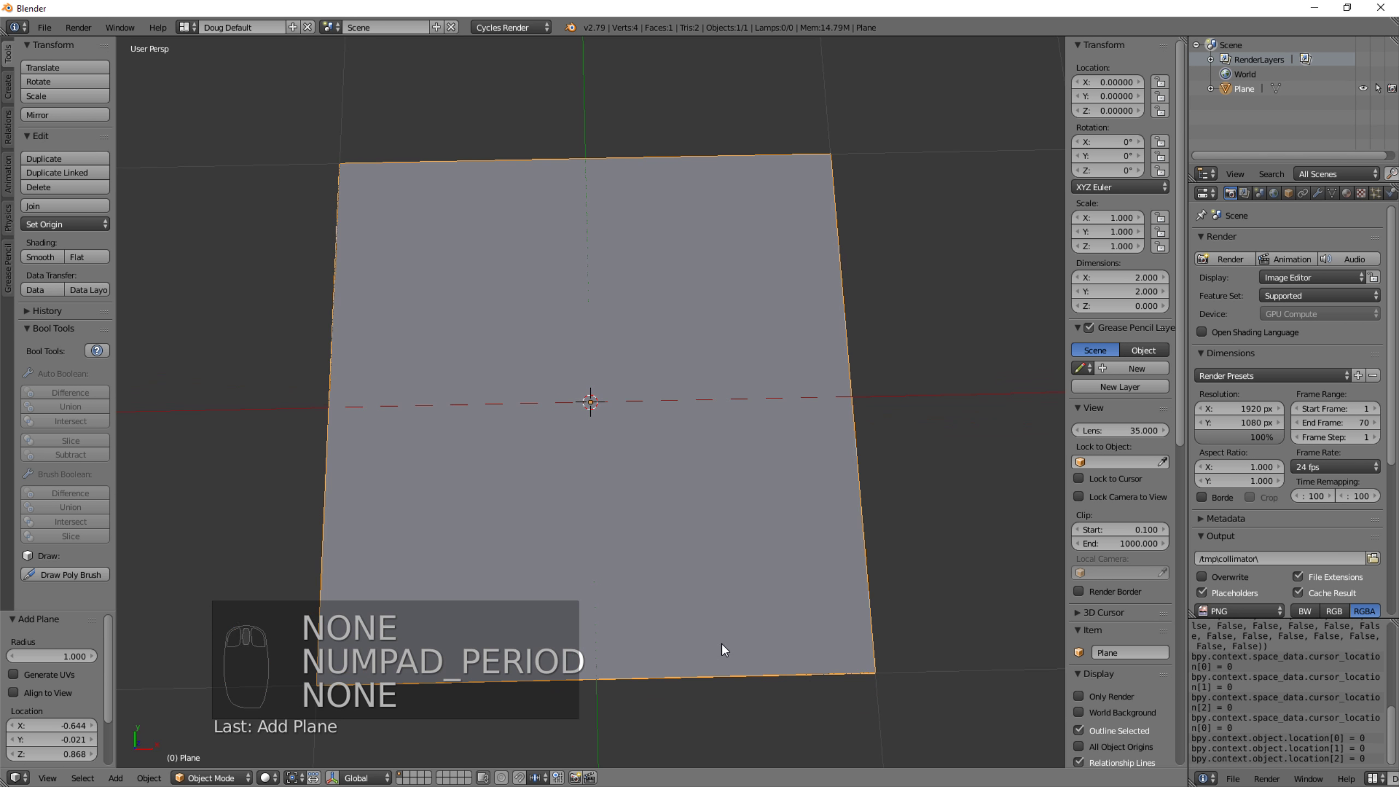
scroll(721, 643, "down", 3)
scroll(722, 636, "down", 1)
key("shift+d")
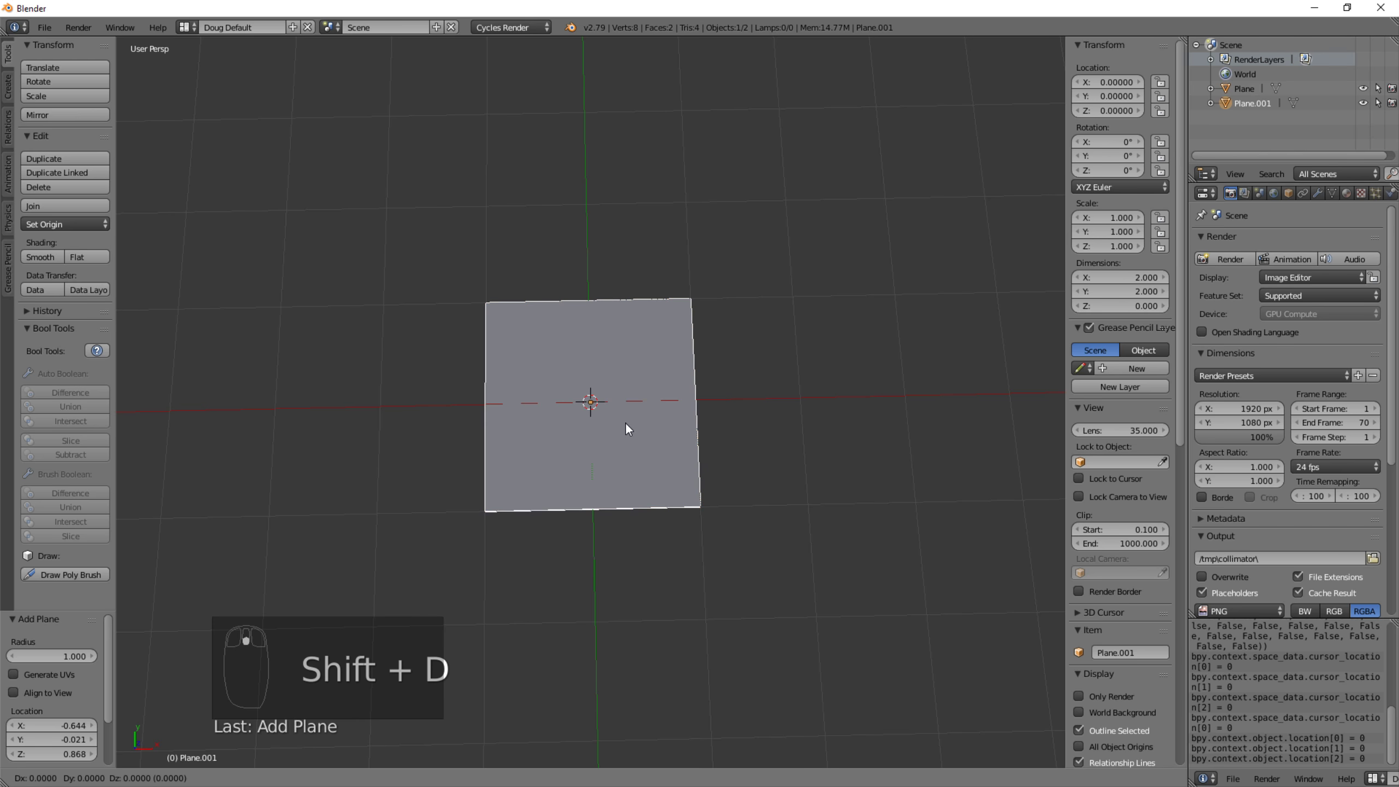
key("x")
key("3")
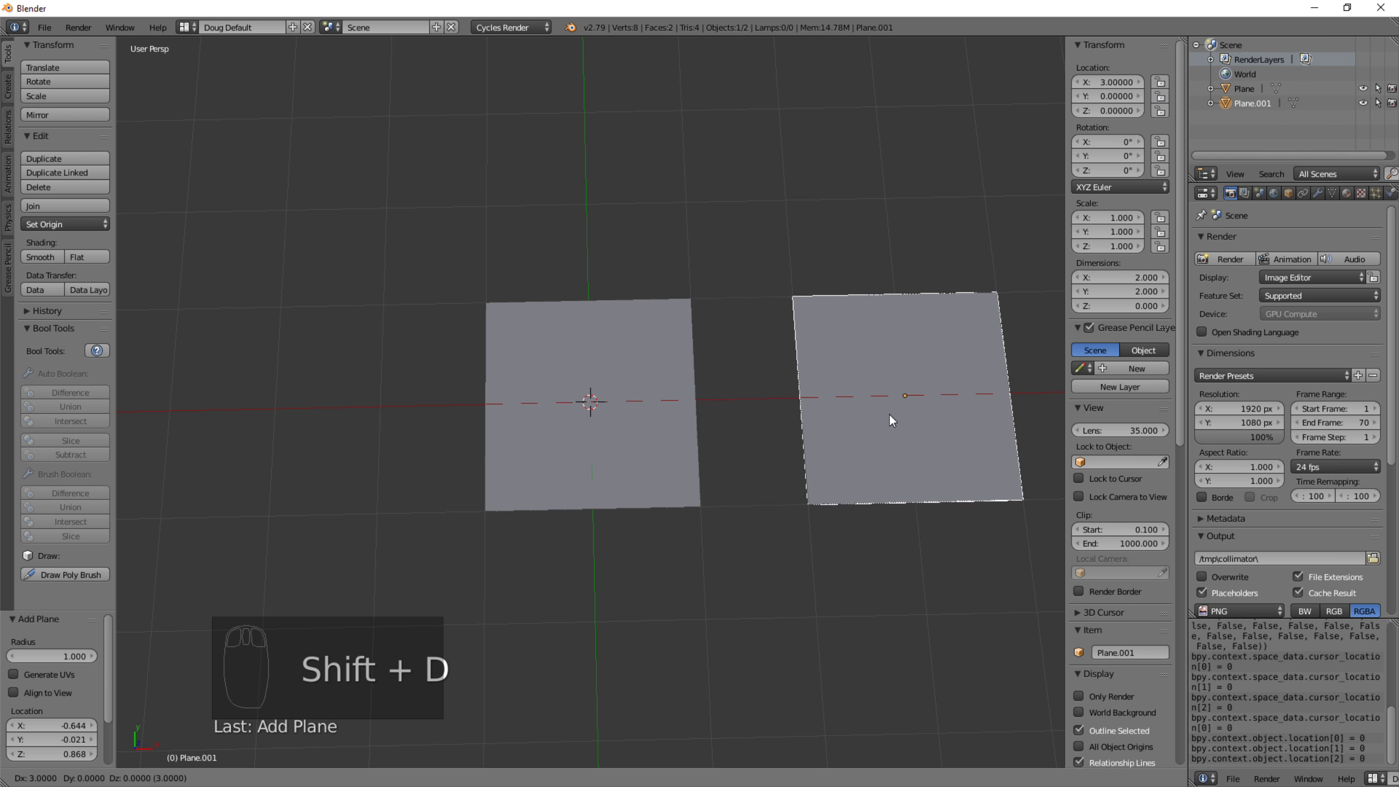
key("Return")
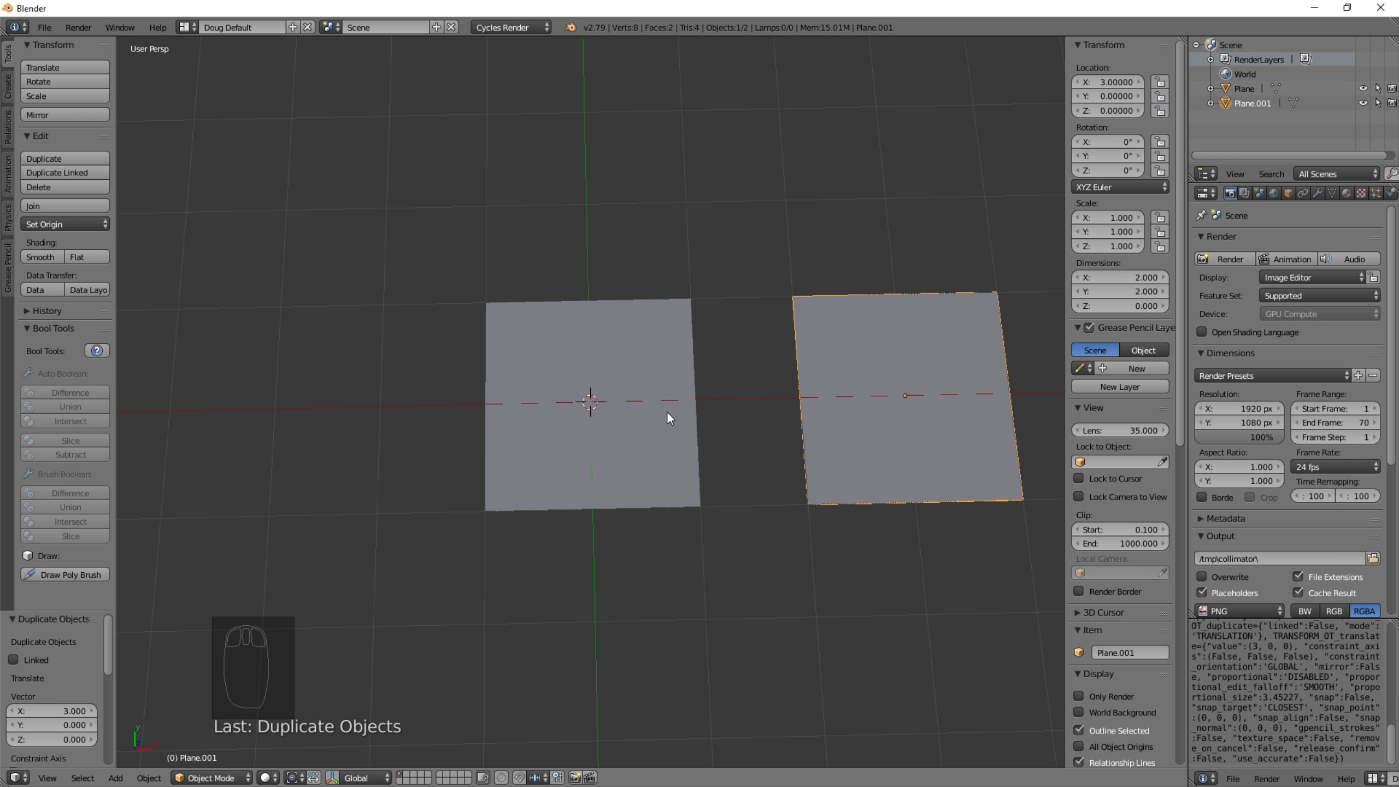
Select both planes and move them together -2 units along the X axis.
right_click(625, 404, "shift")
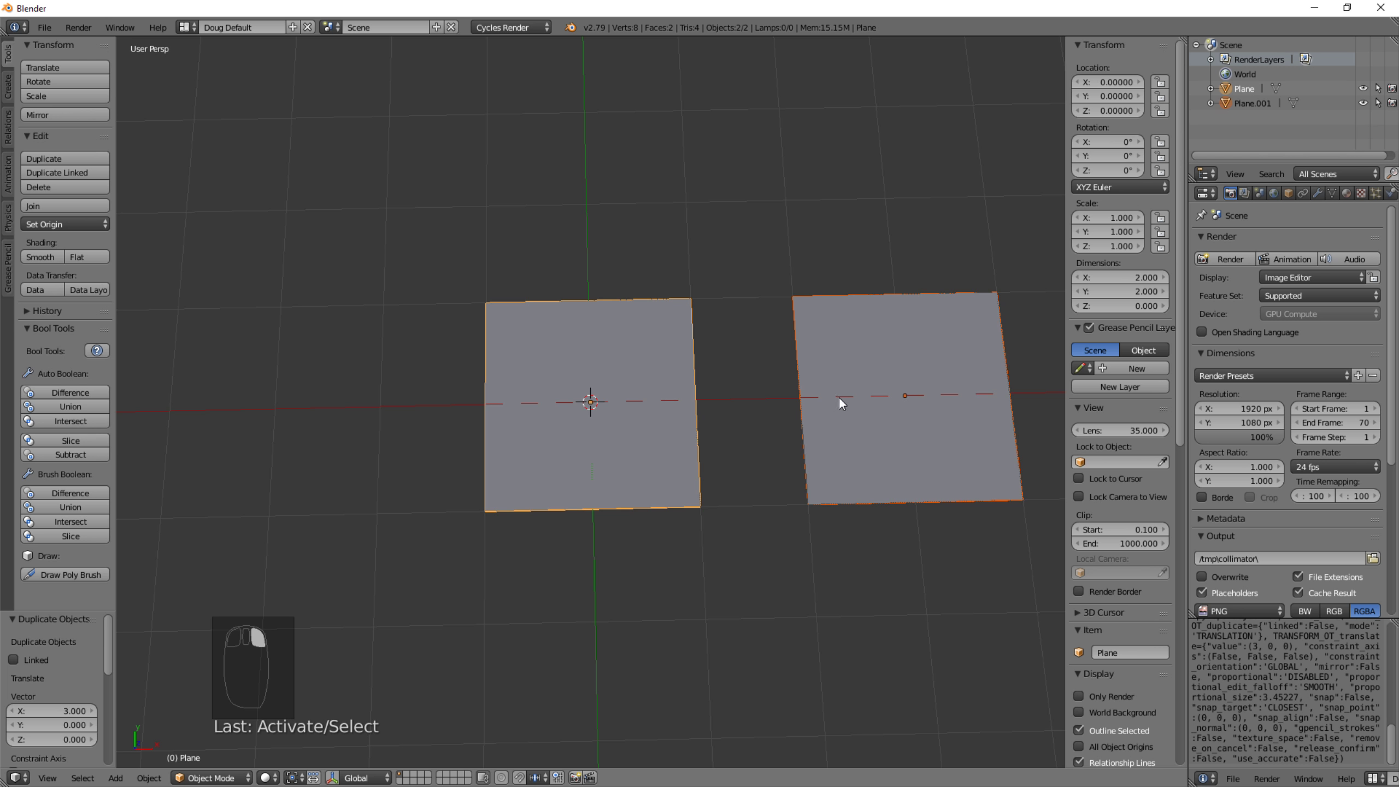
key("g")
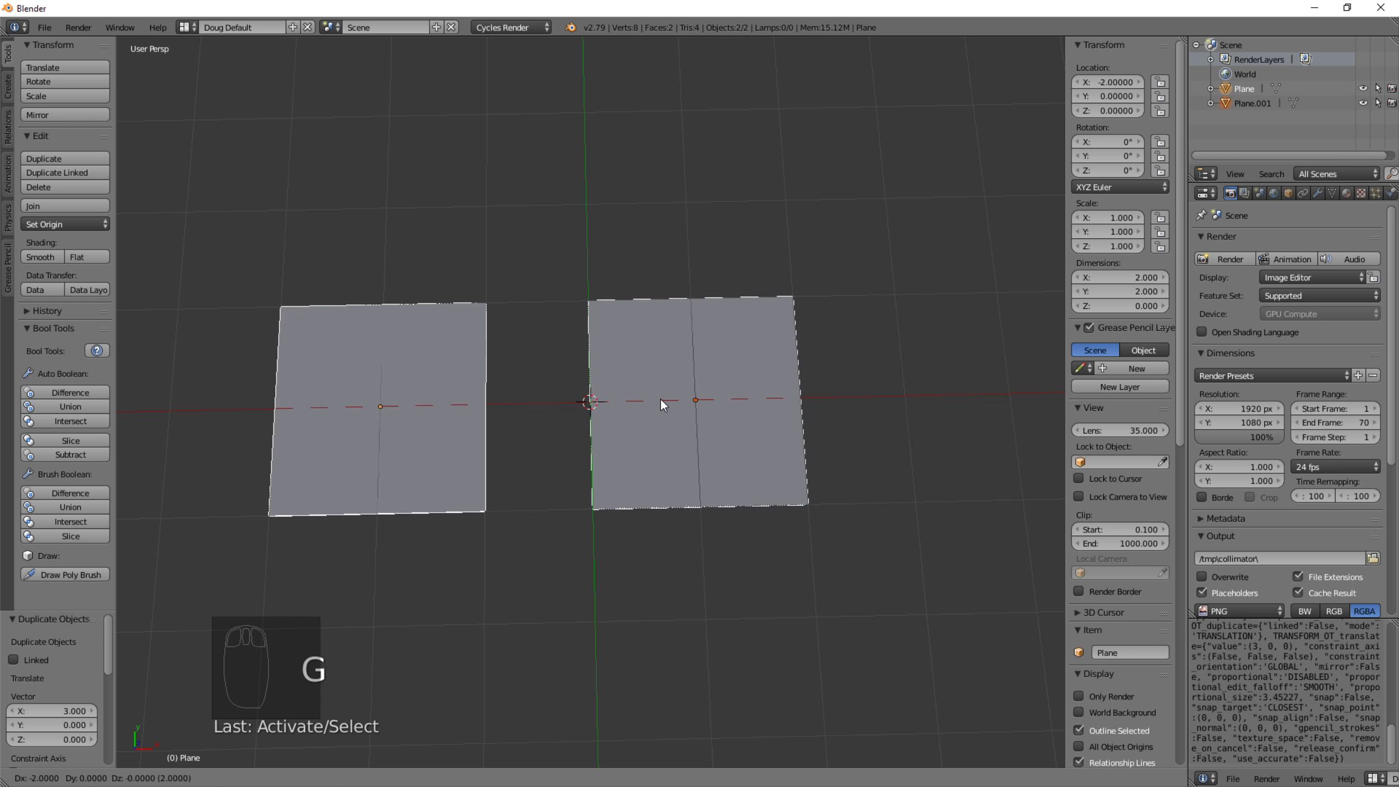
left_click(660, 398)
Move only the duplicated plane 1 unit along X so both planes are equally spaced from the origin.
right_click(703, 430)
key("g")
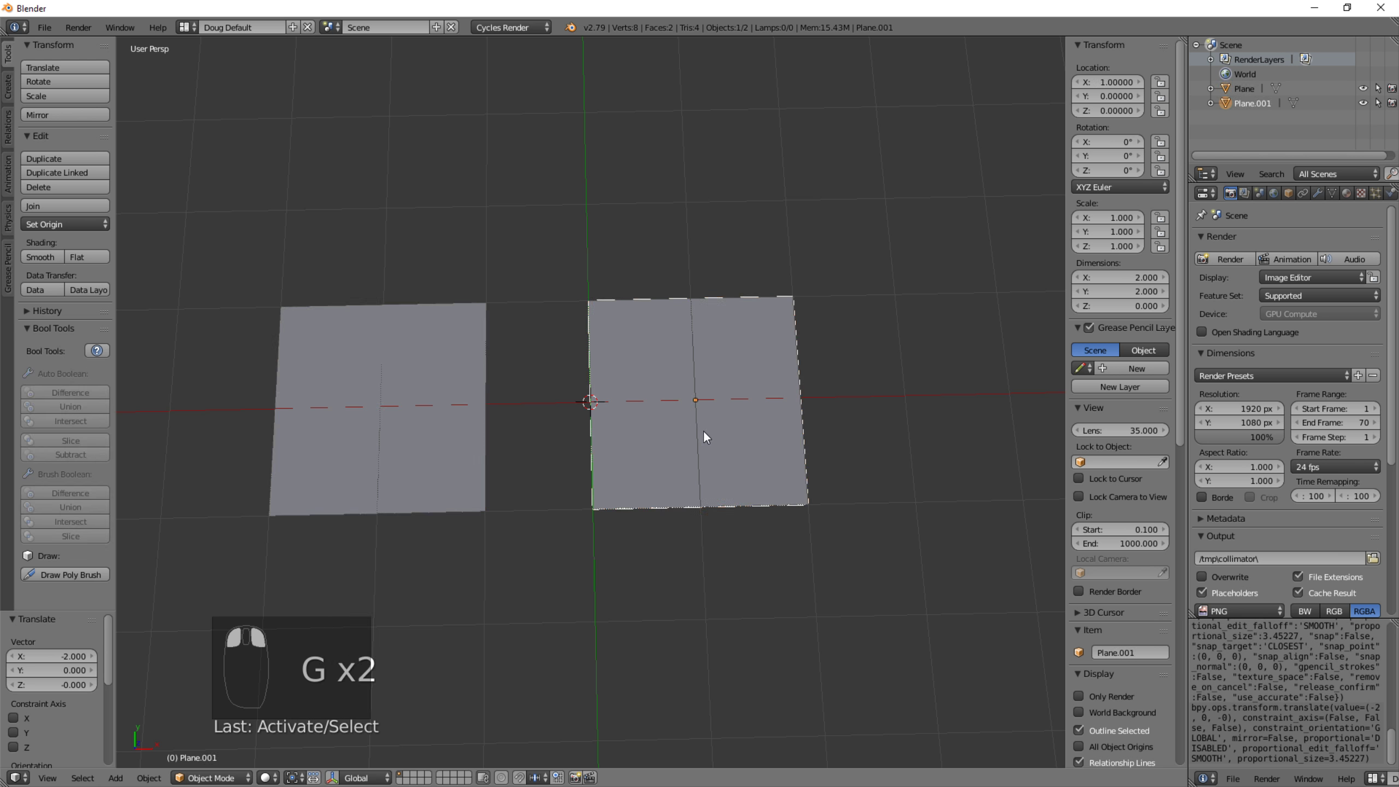
left_click(817, 421)
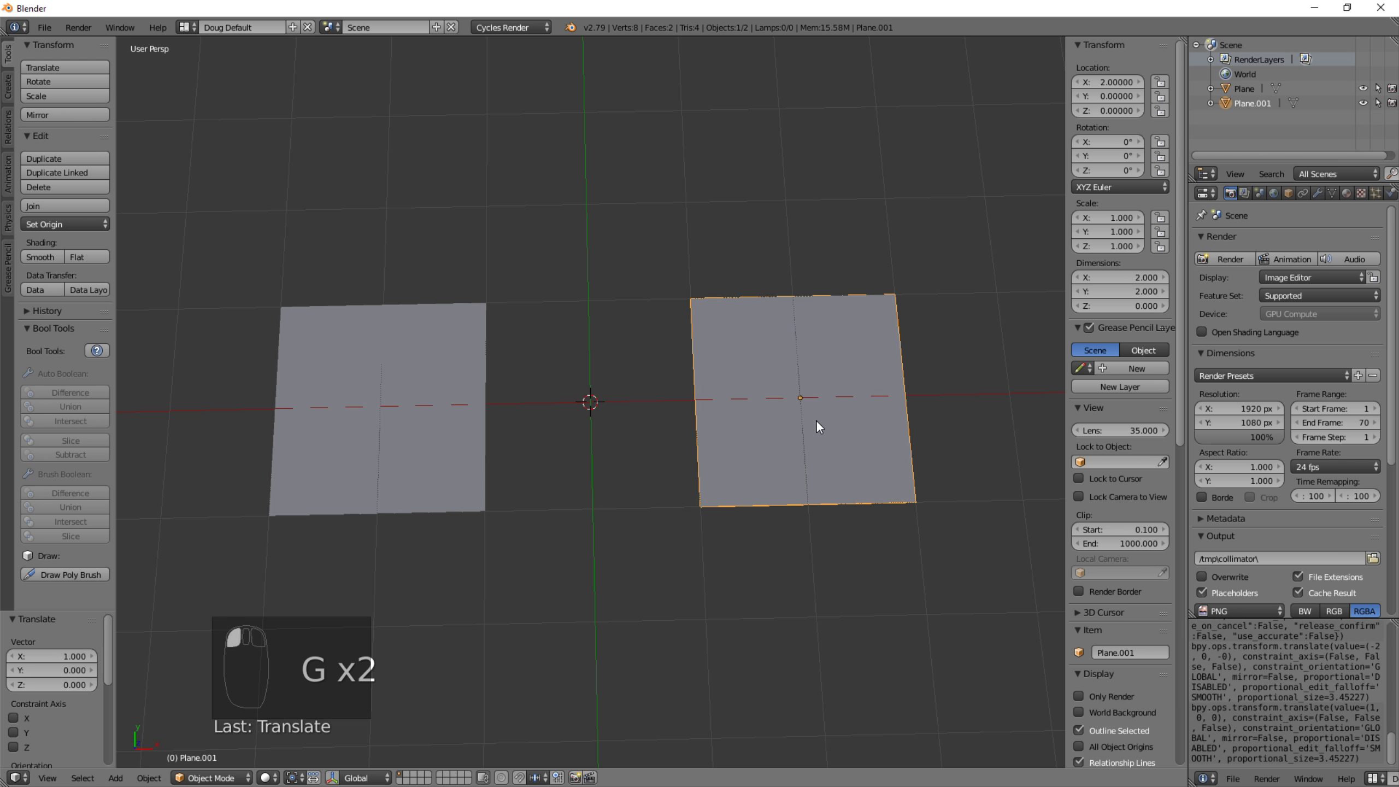
scroll(595, 501, "up", 2)
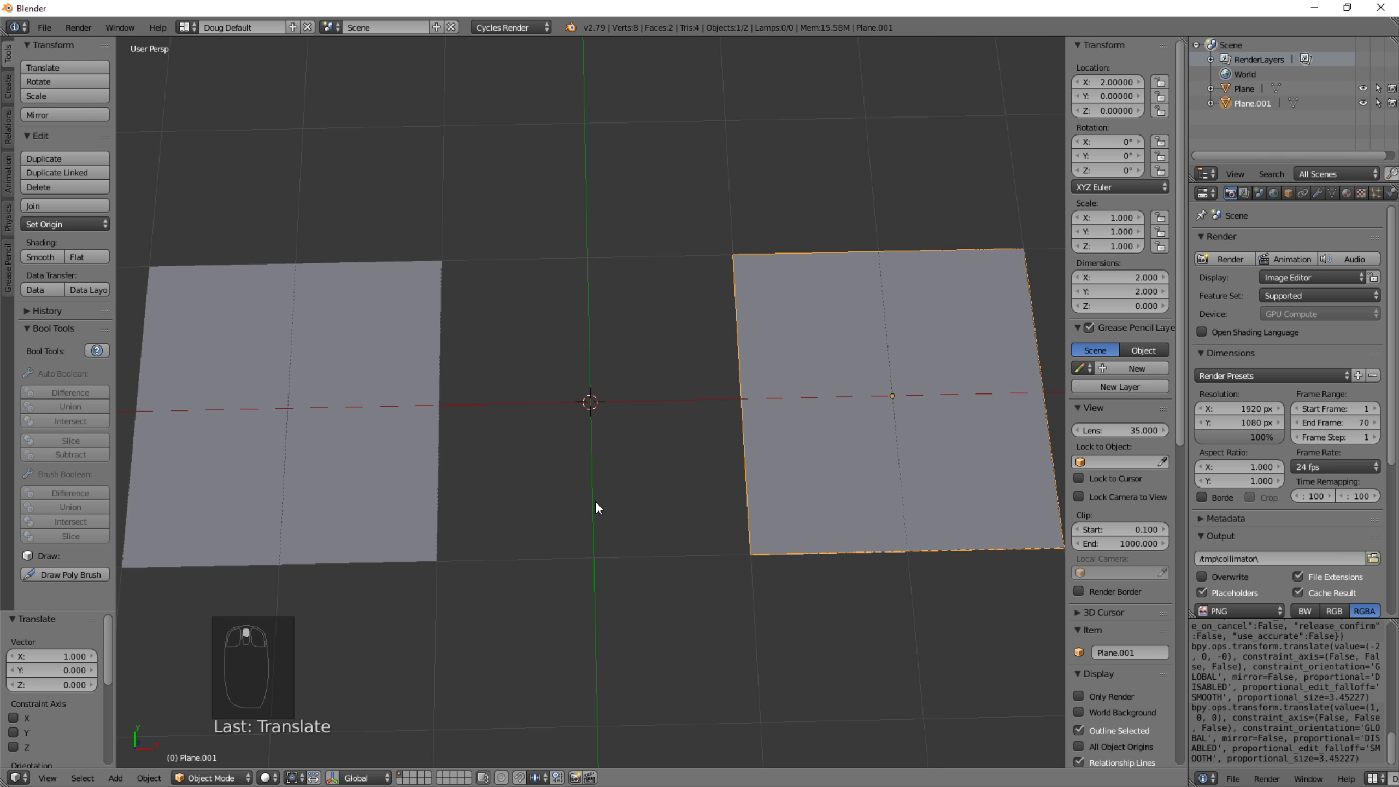
scroll(596, 501, "down", 1)
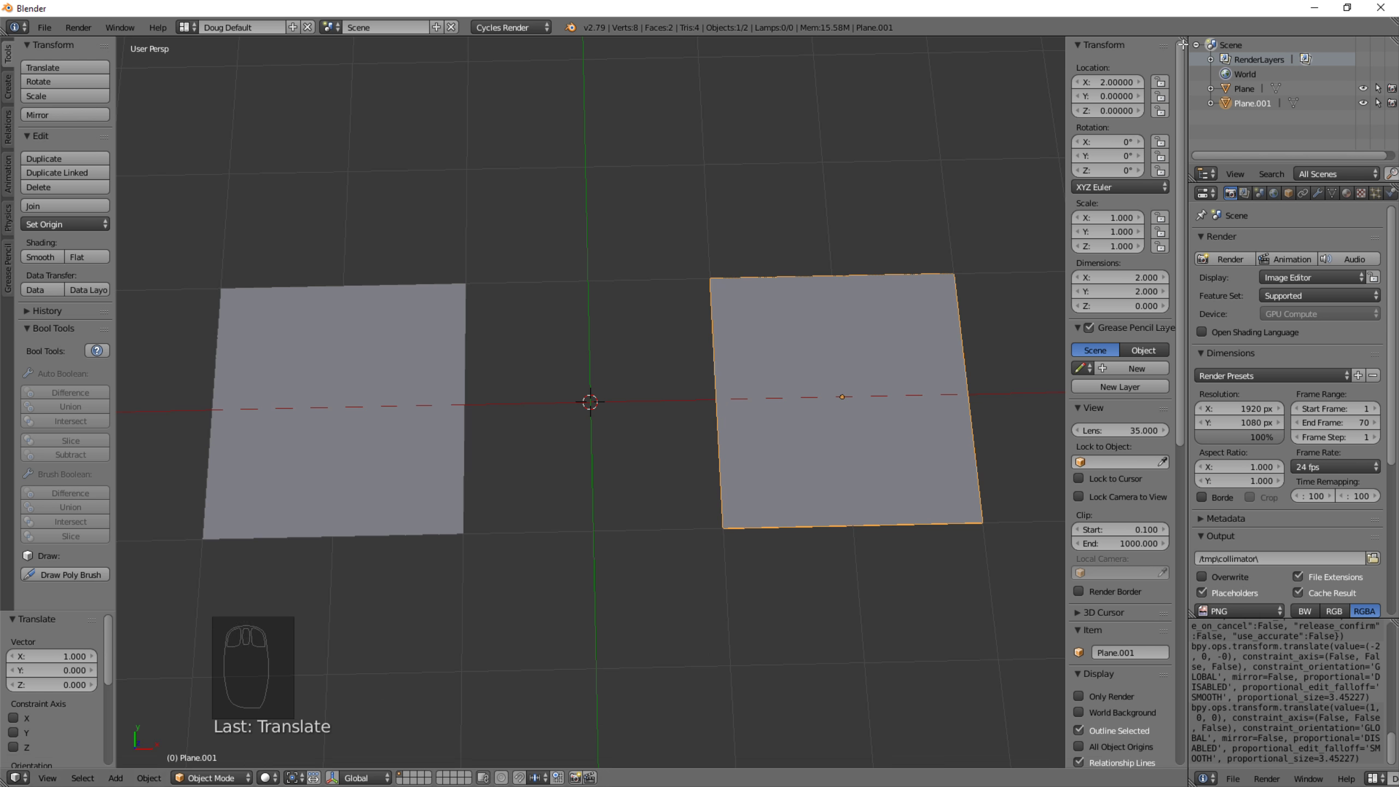
Split the 3D viewport into two side-by-side areas and change the new area to the UV/Image Editor.
left_click_drag(1182, 45, 751, 106)
left_click(958, 778)
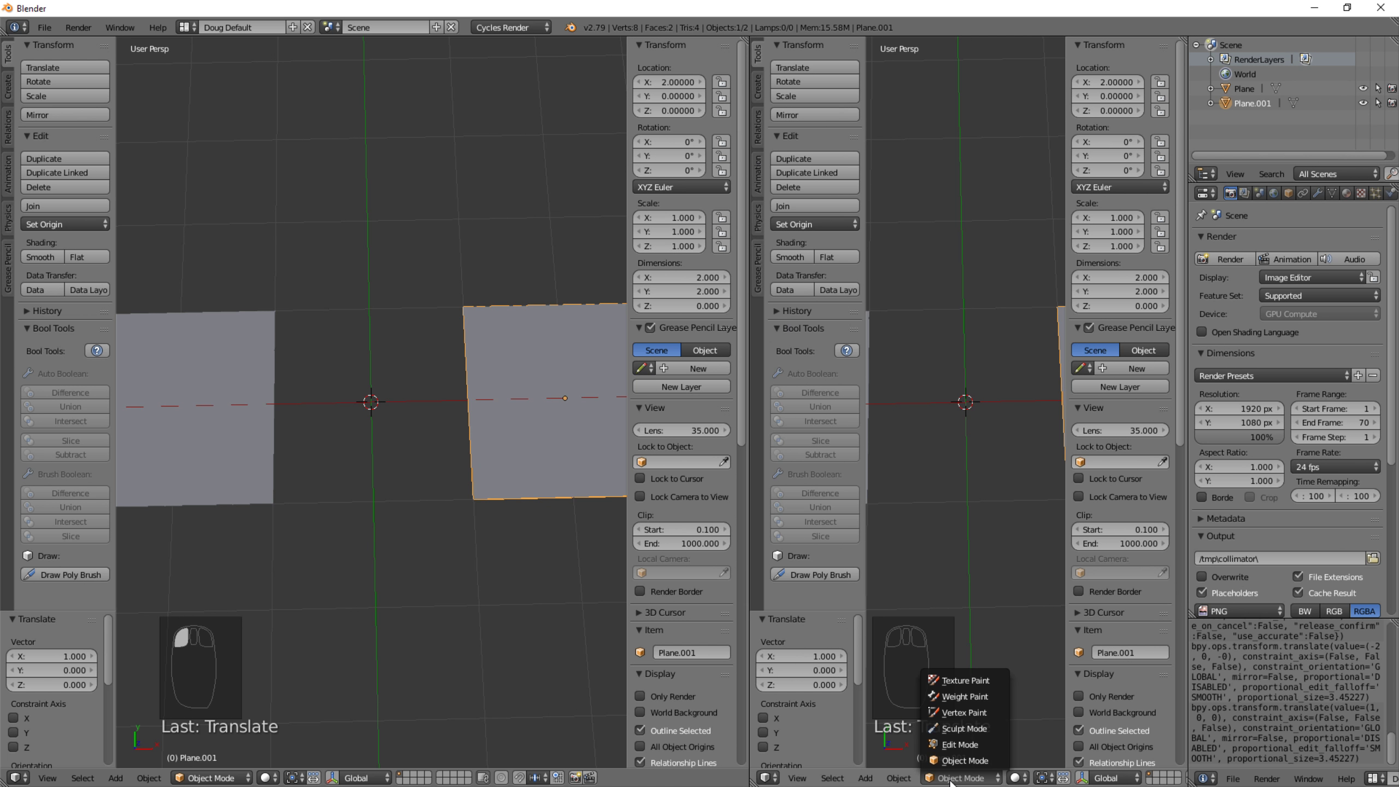
left_click(768, 777)
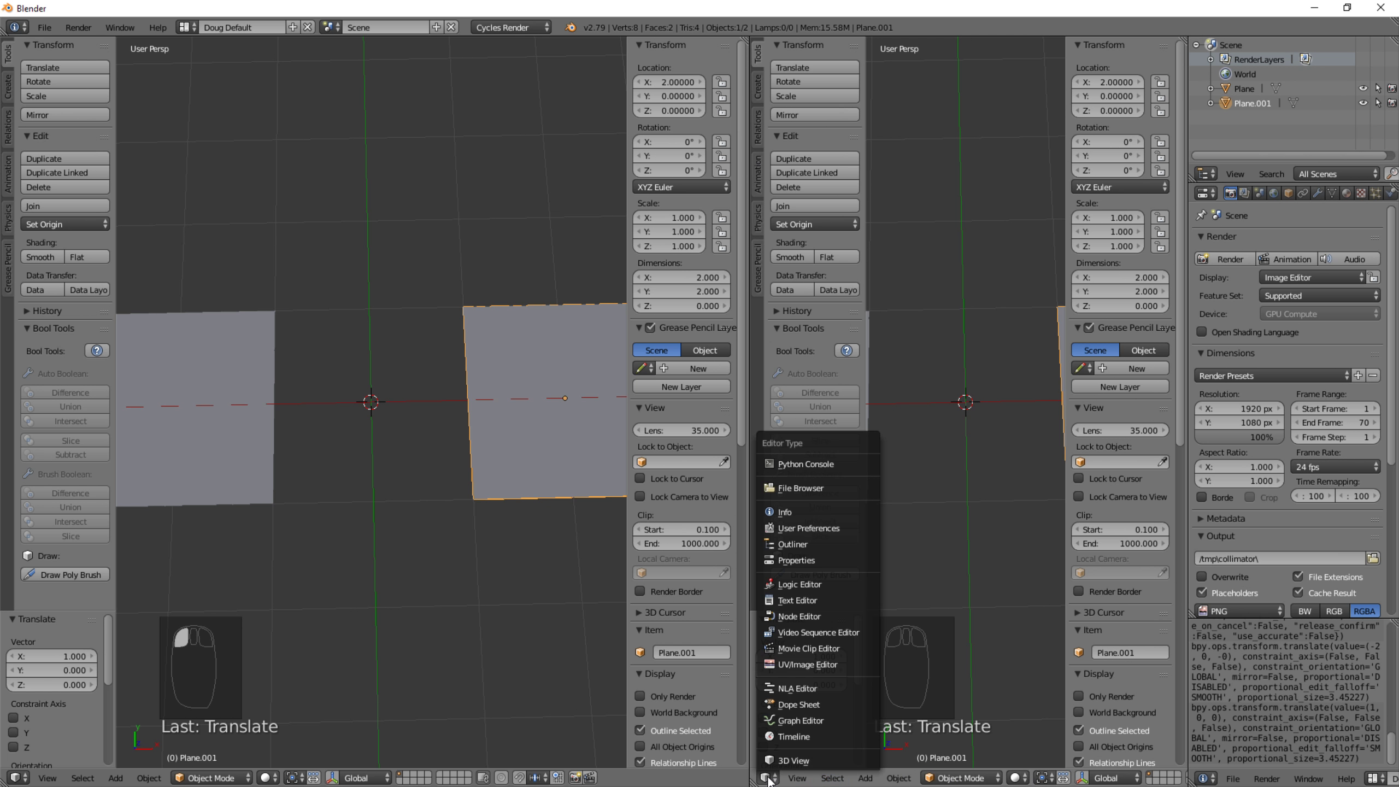
left_click(806, 665)
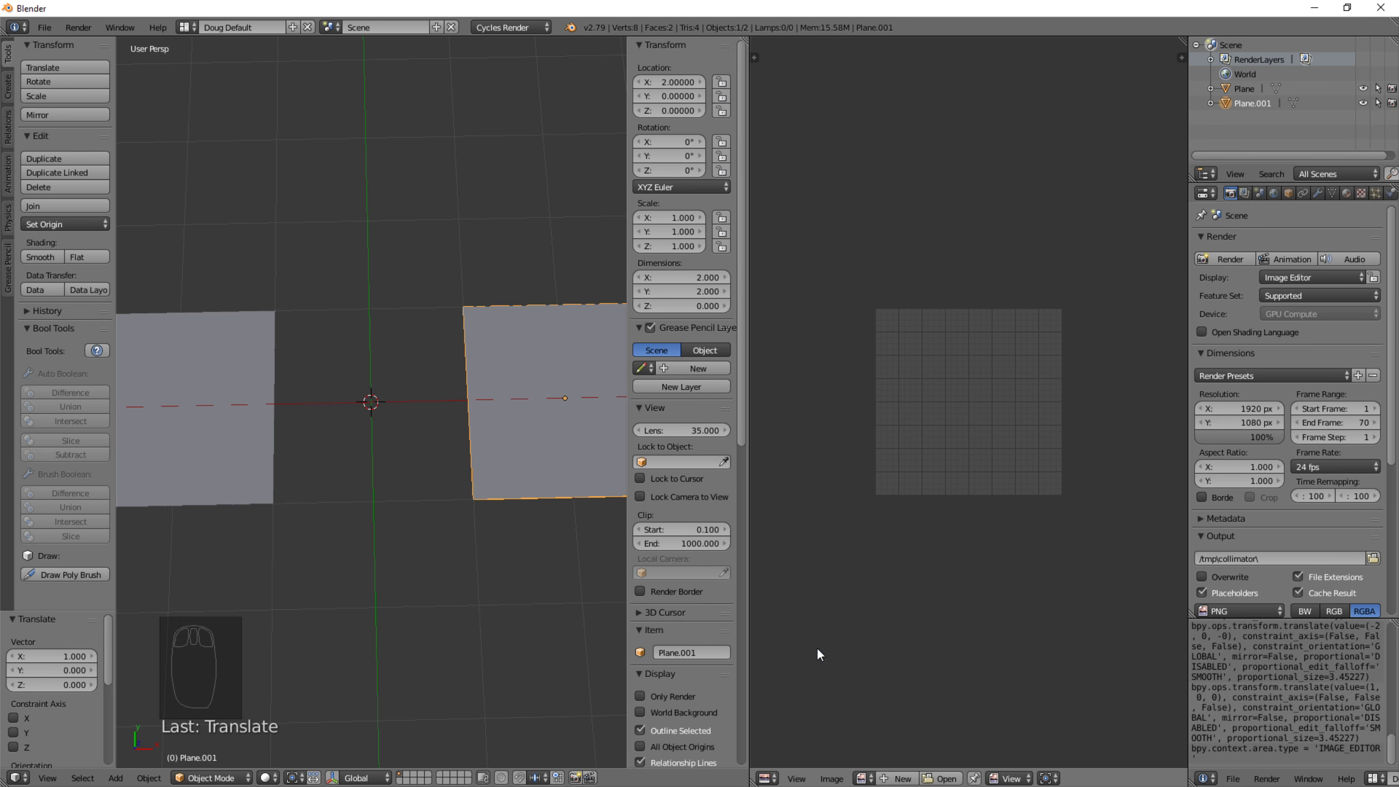
Unwrap the original plane at X -2 in Edit Mode and move its UV island to just above the UV grid.
right_click(170, 408)
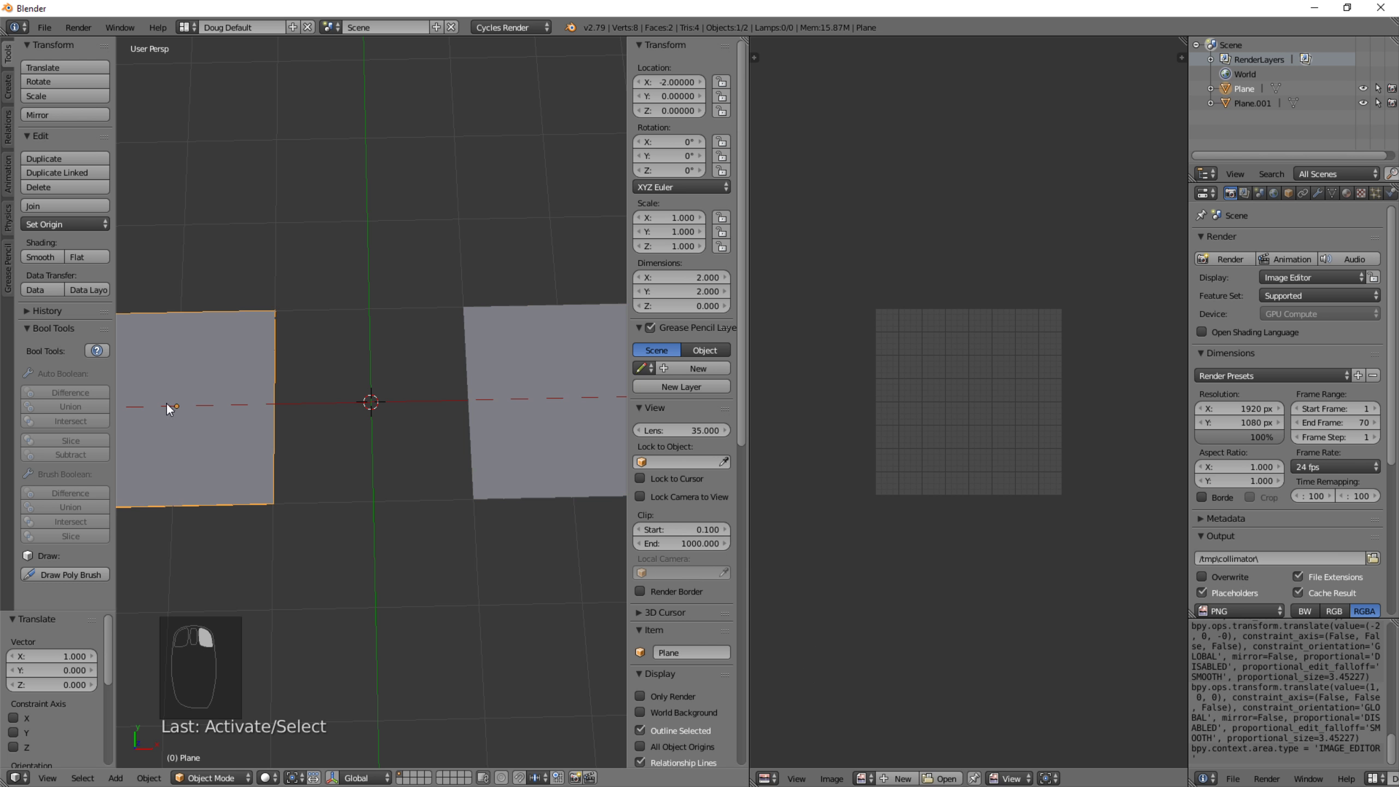
key("Tab")
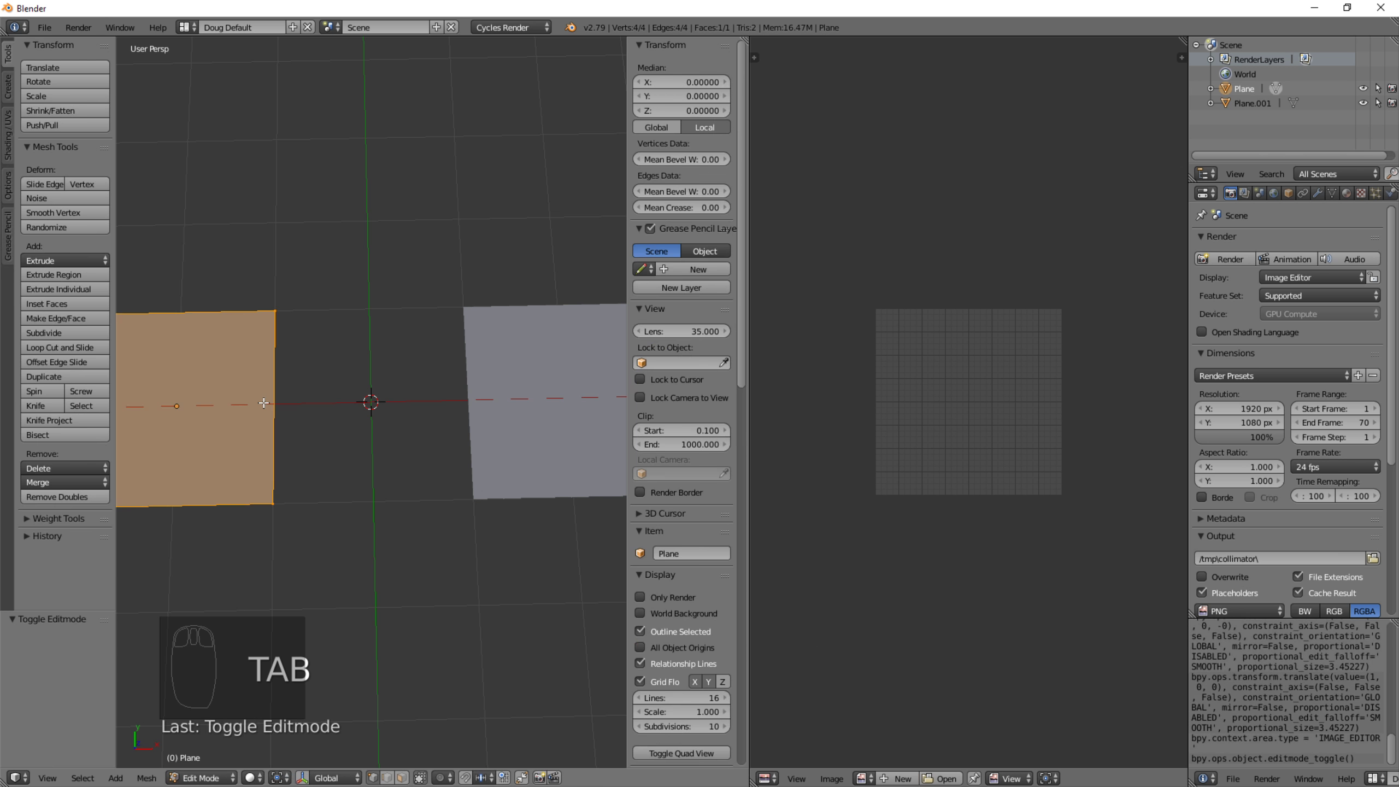
key("u")
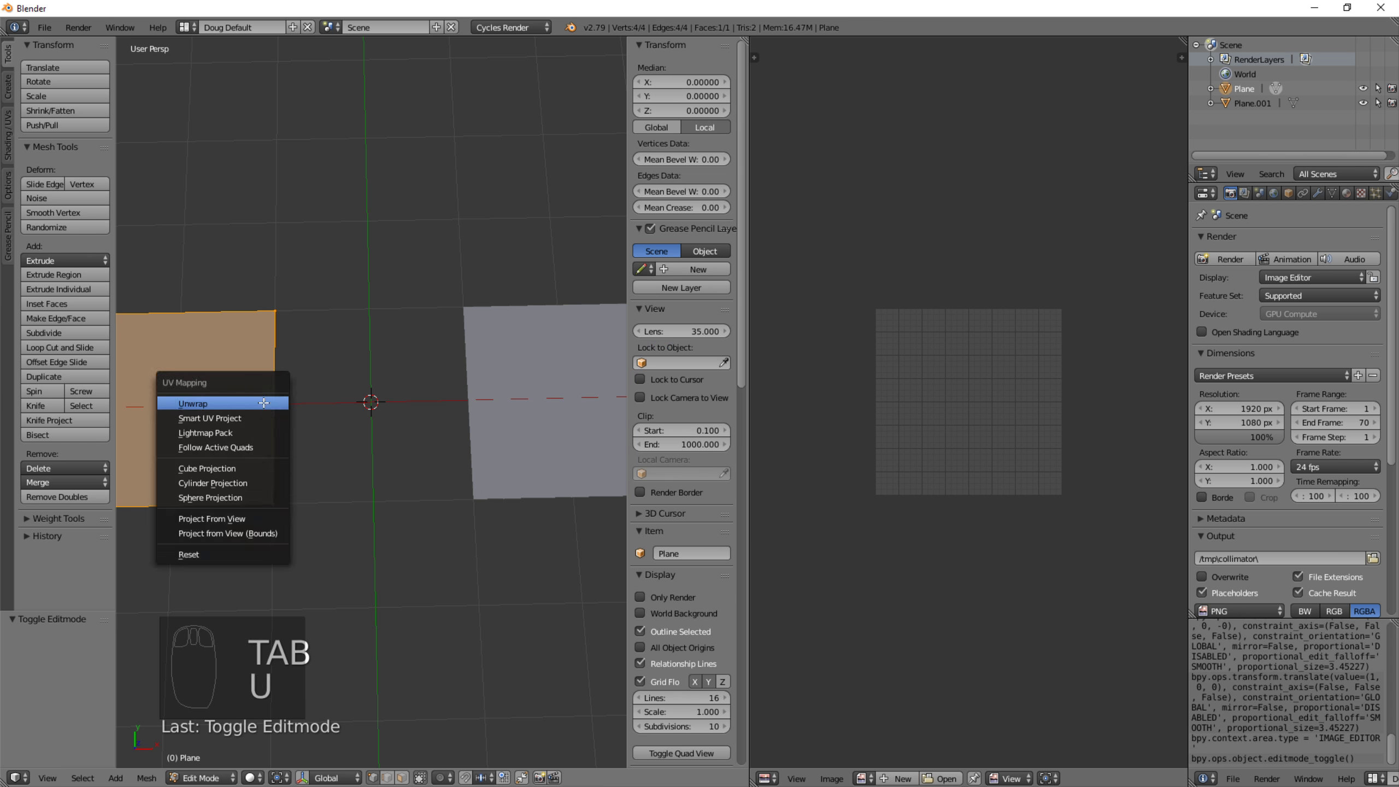
left_click(263, 402)
key("g")
left_click(918, 171)
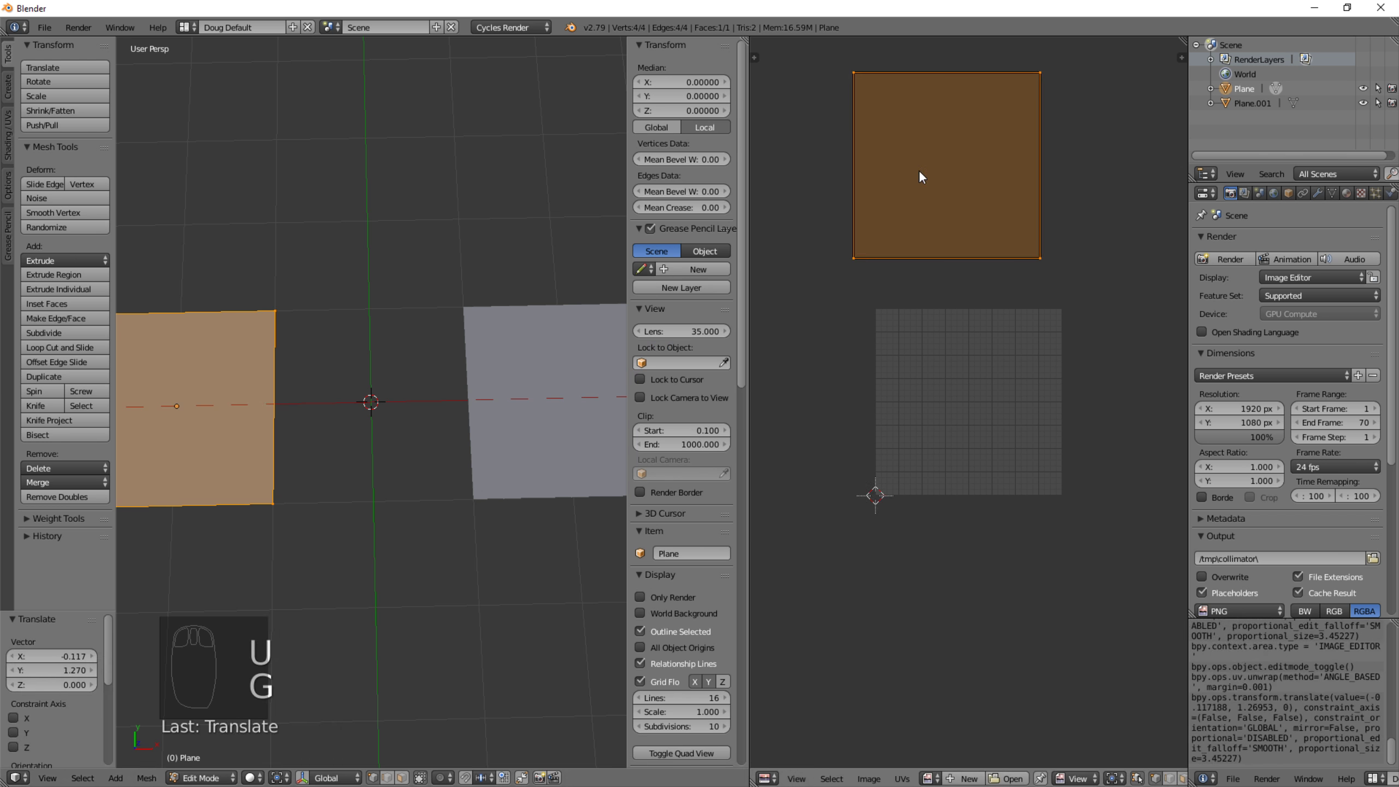
Return to Object Mode, select the duplicated plane and unwrap it in Edit Mode, leaving its UV island on the grid.
key("Tab")
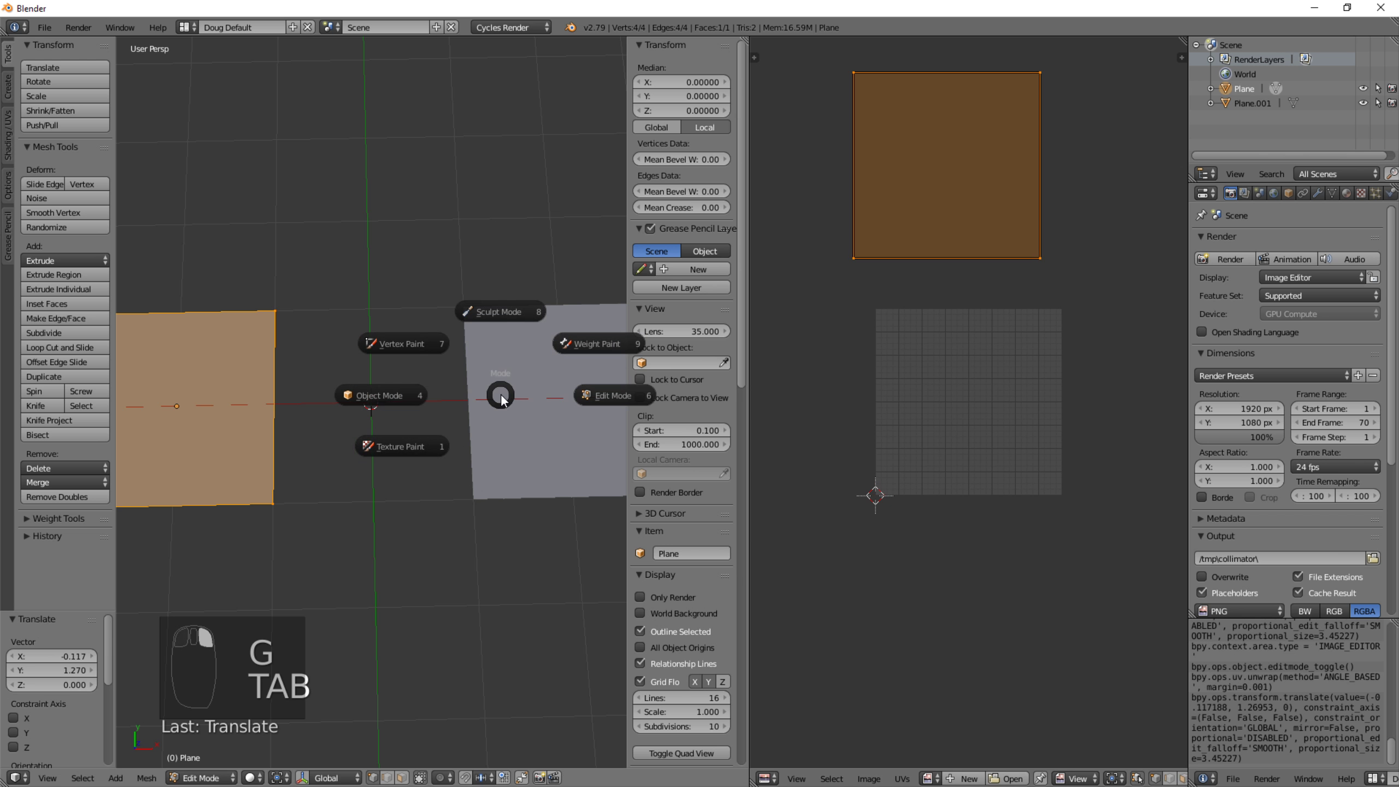
right_click(575, 404)
key("Tab")
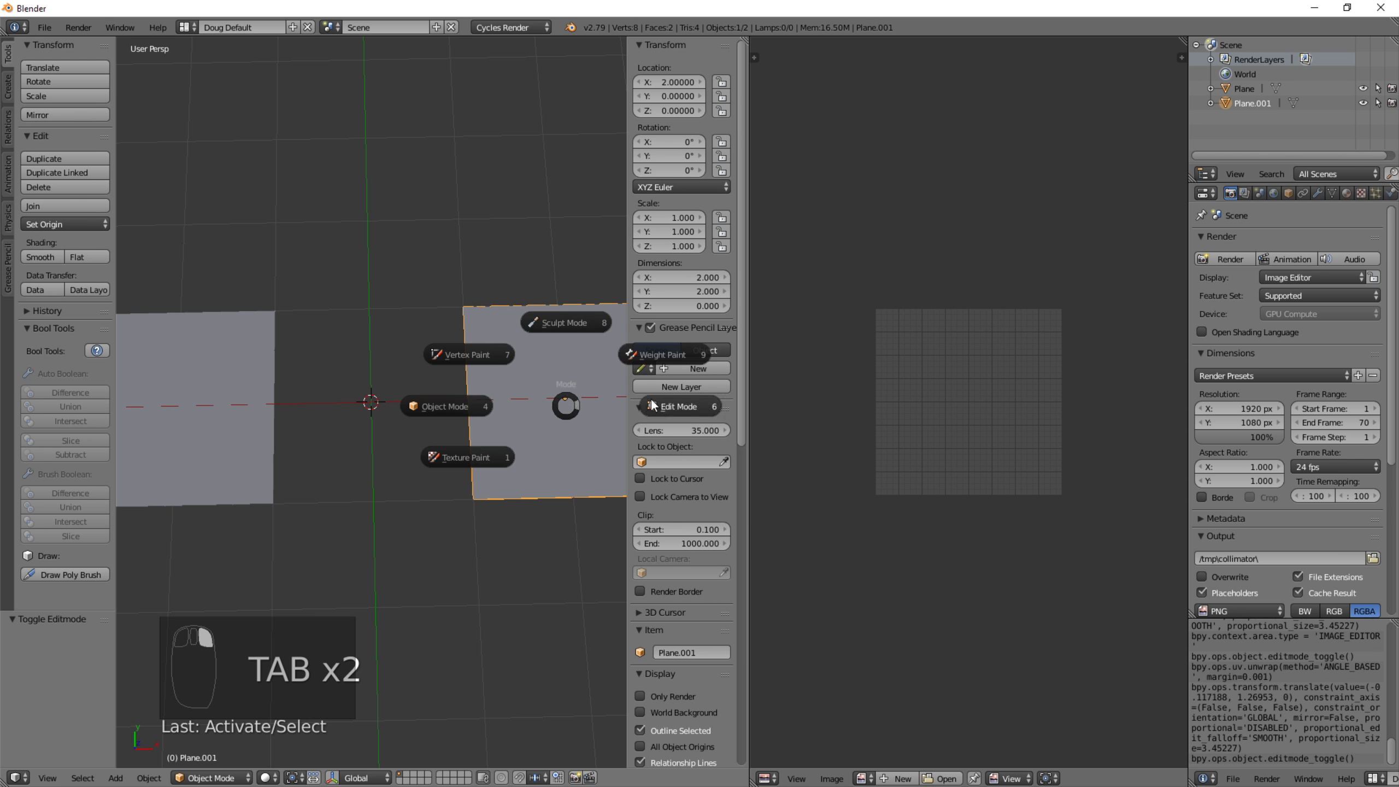
key("u")
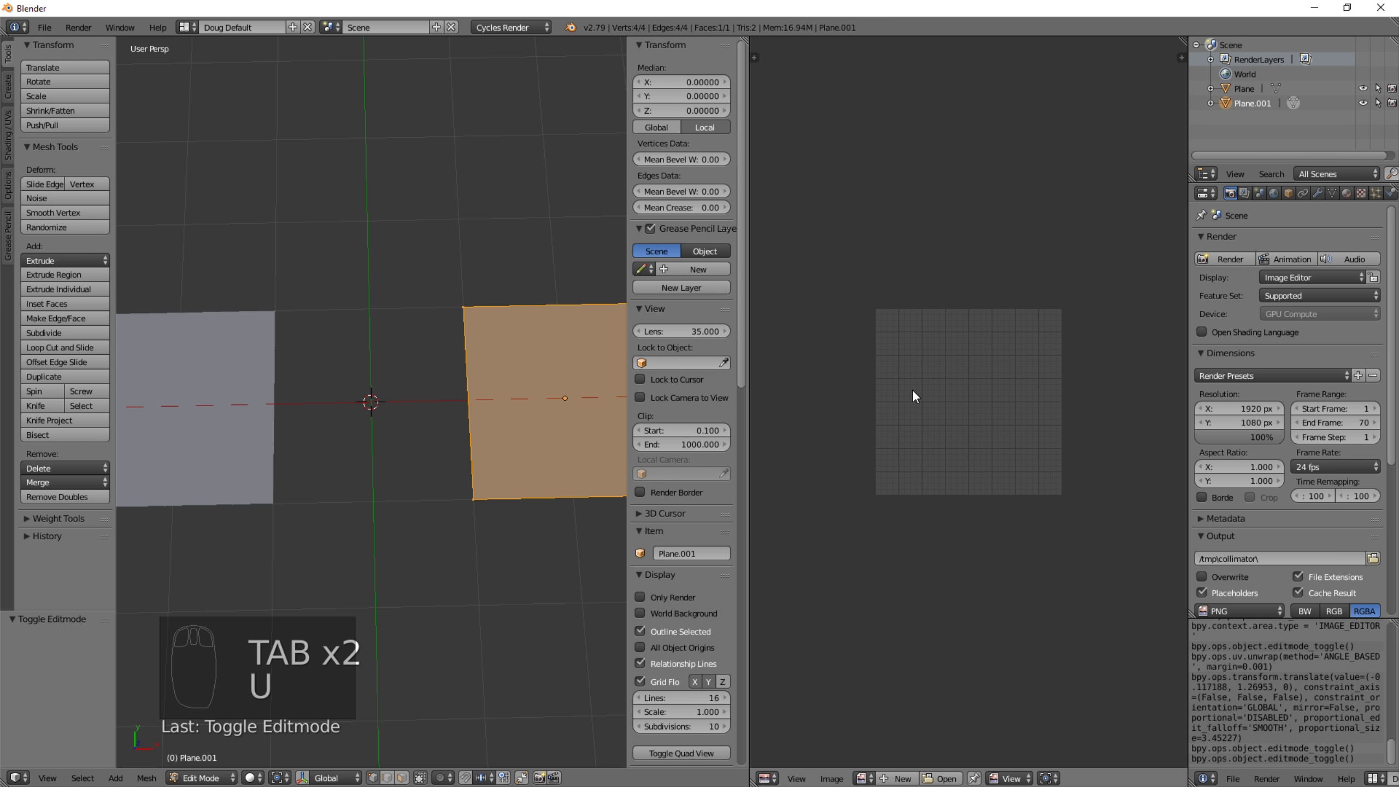
key("u")
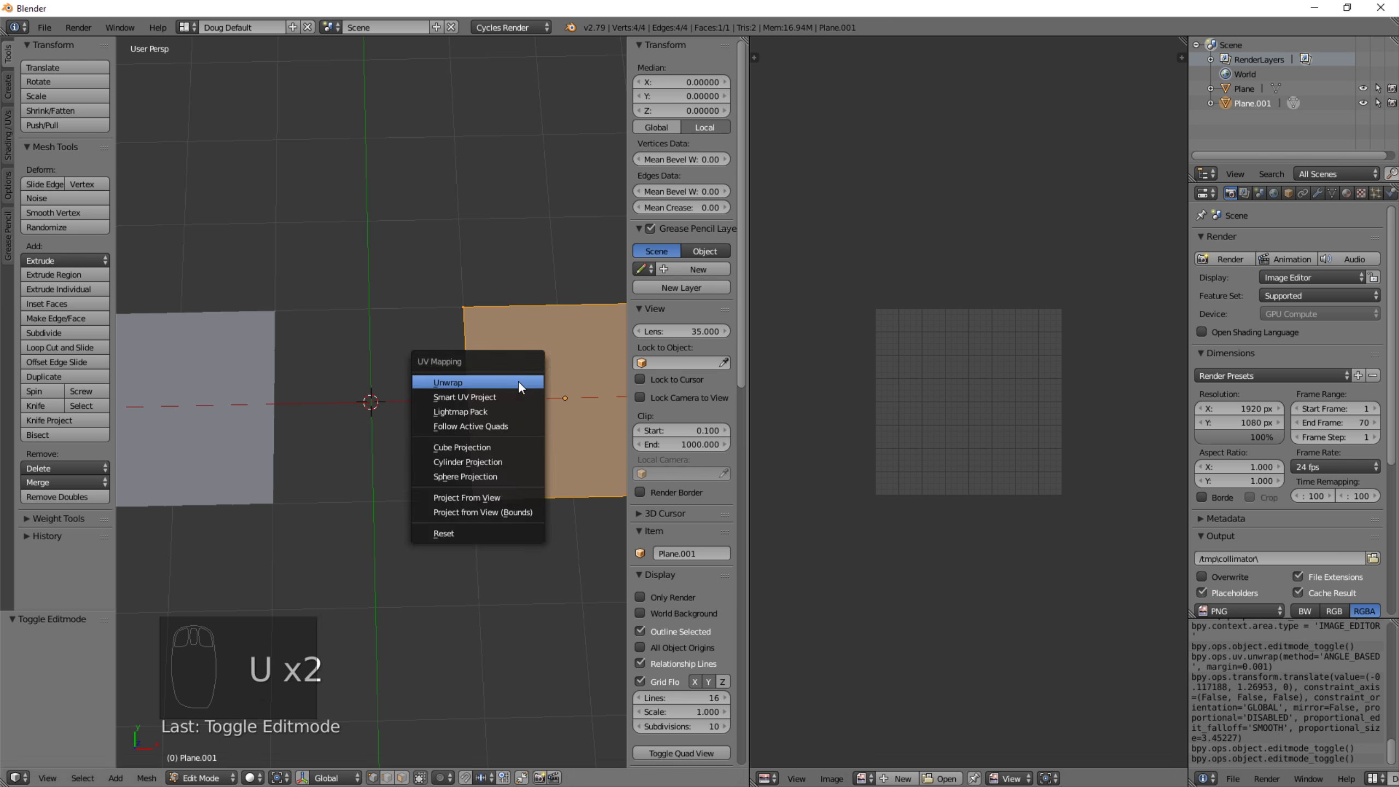
left_click(518, 381)
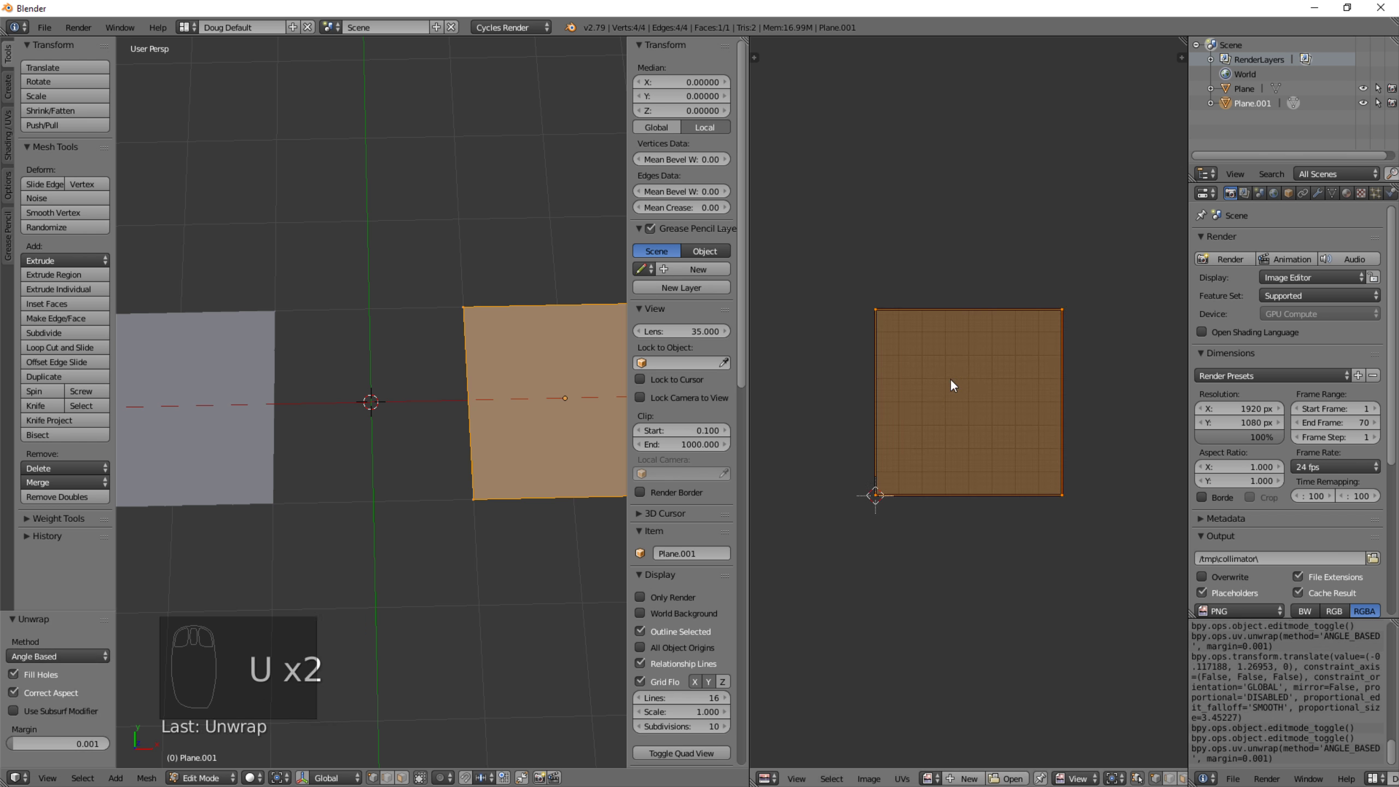
key("g")
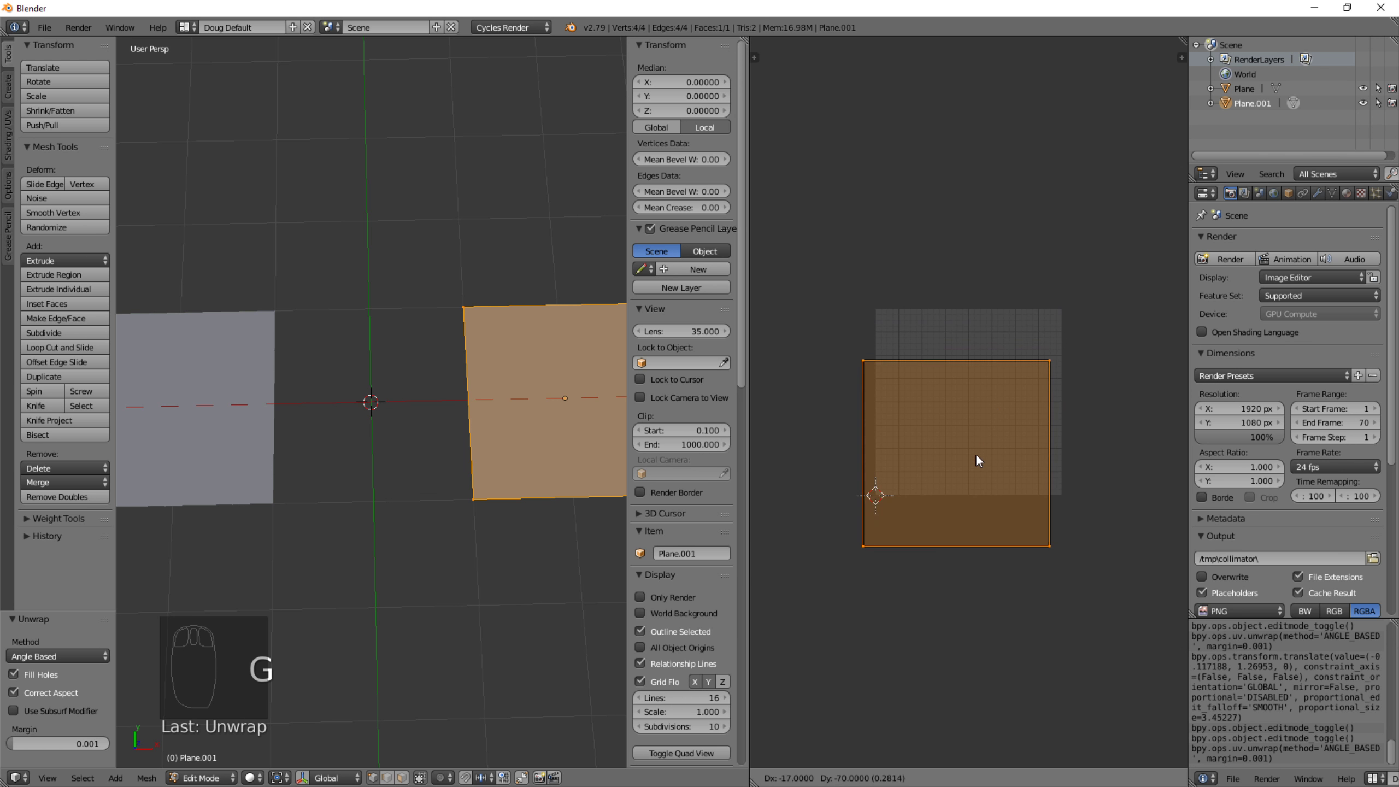
right_click(973, 550)
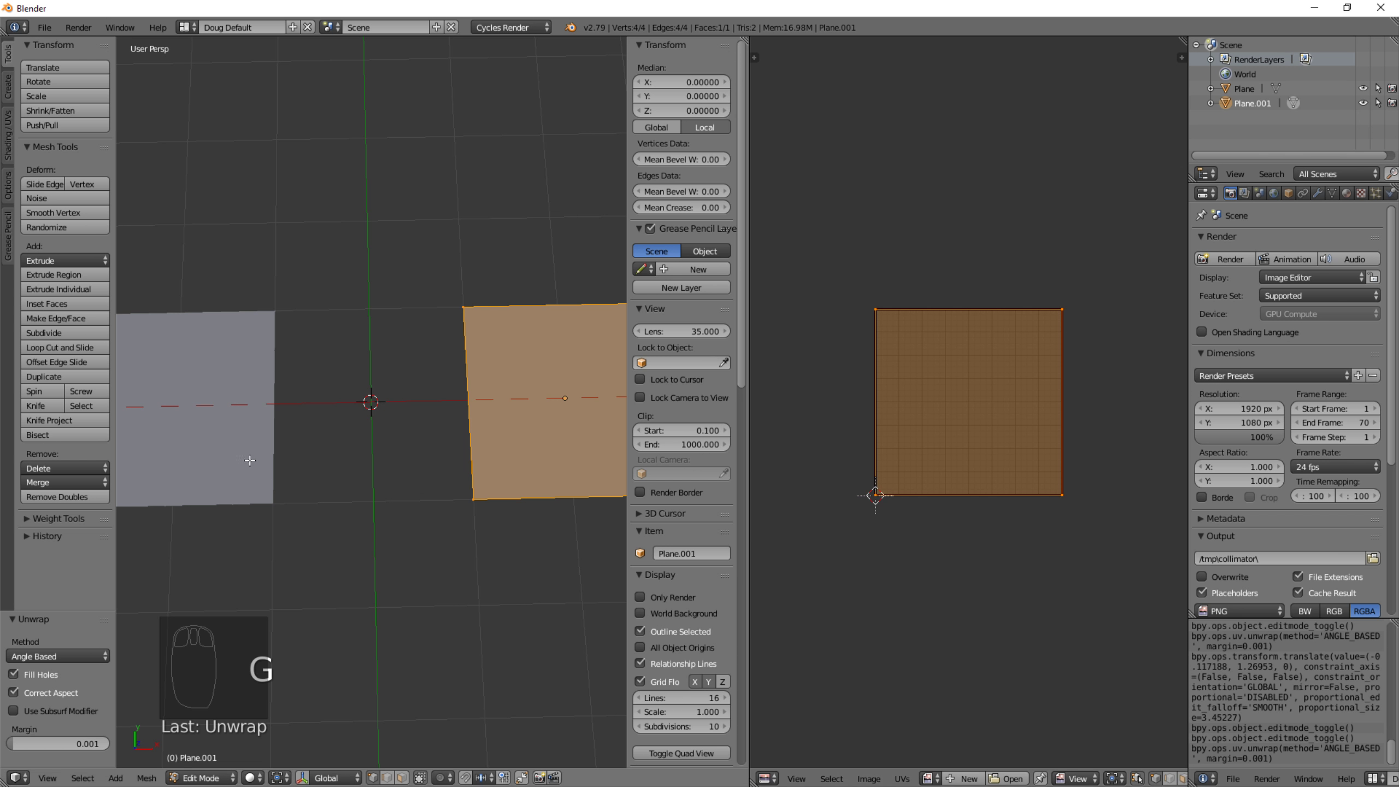
Leave Edit Mode, select both planes and join them into a single object with the duplicated plane active.
scroll(250, 460, "down", 3)
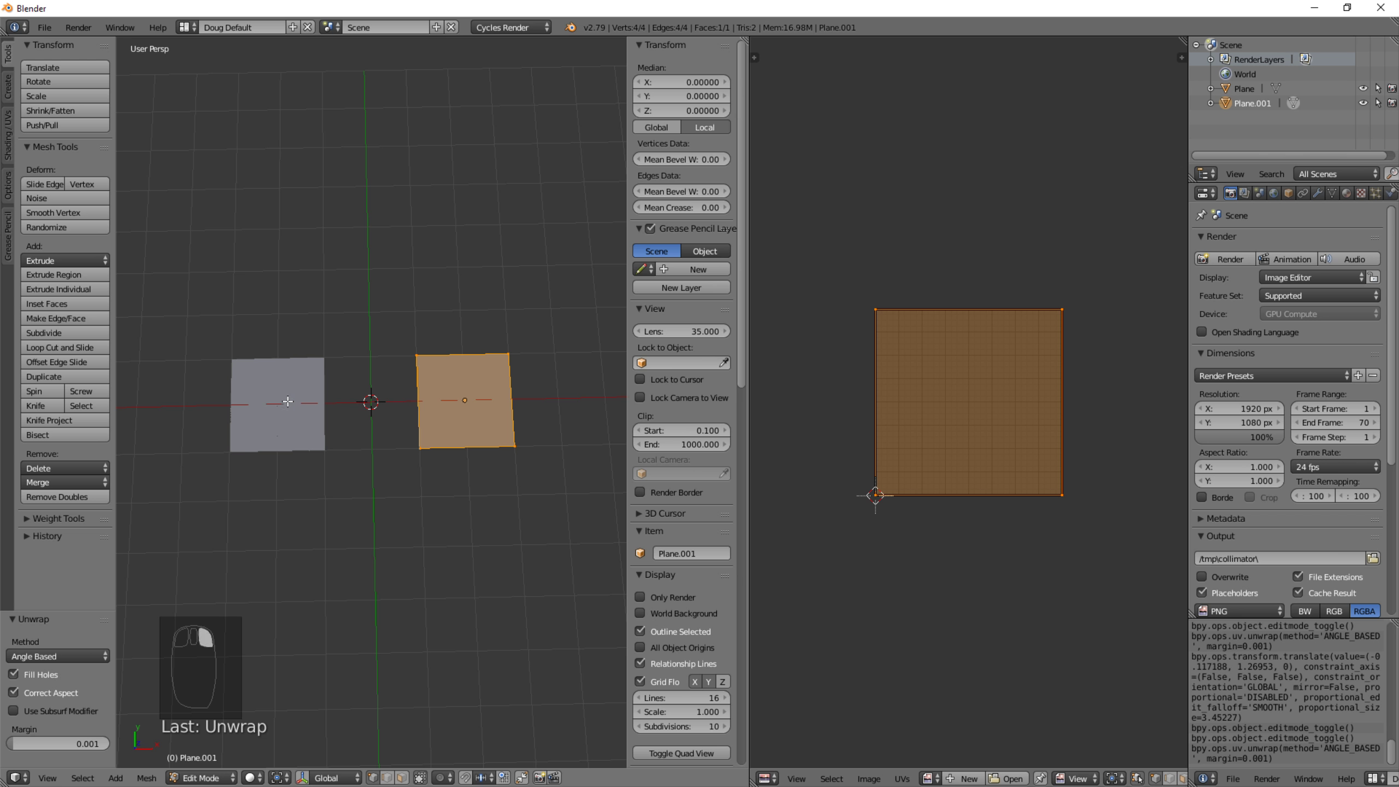
key("Escape")
key("Tab")
left_click(182, 401)
right_click(464, 394)
key("space")
type("join")
key("Return")
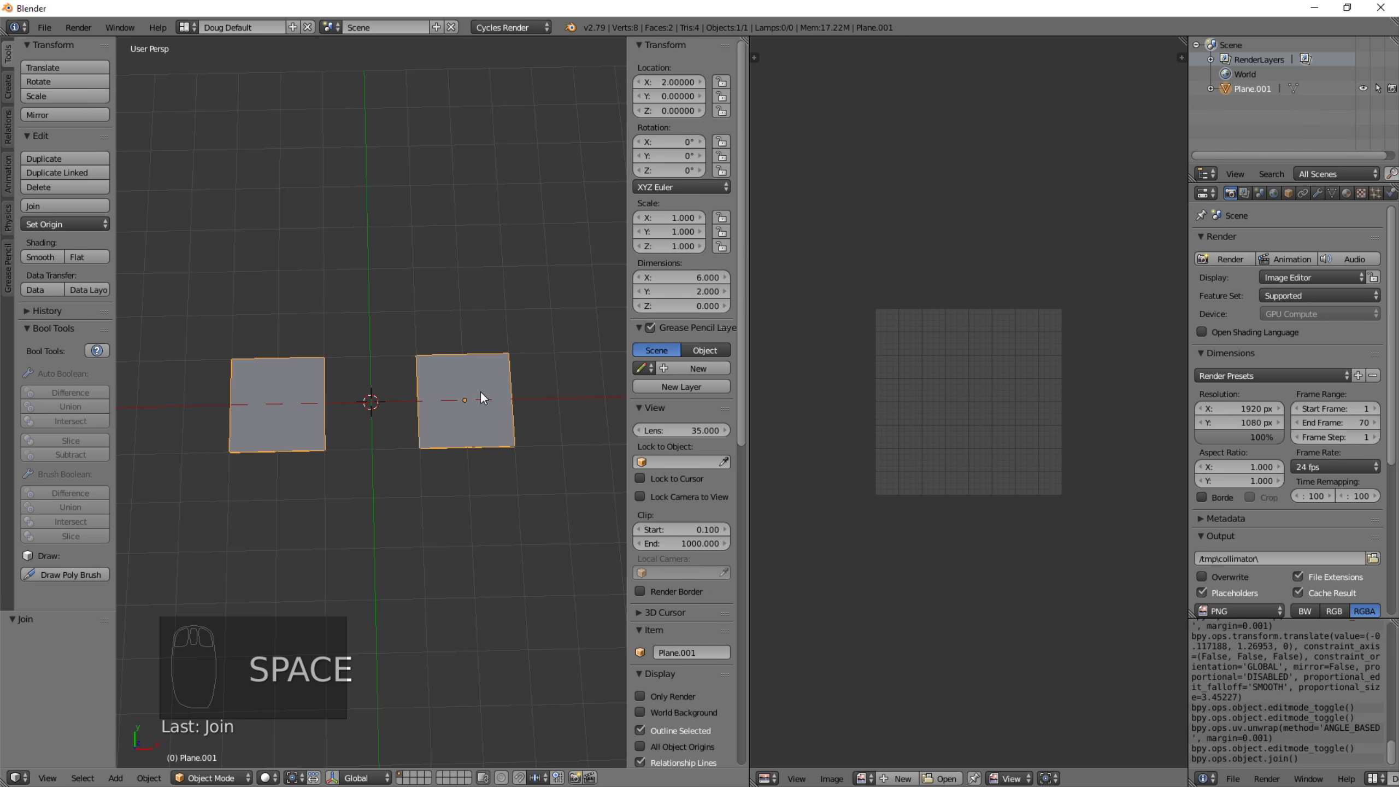
key("e")
key("e")
key("Escape")
key("a")
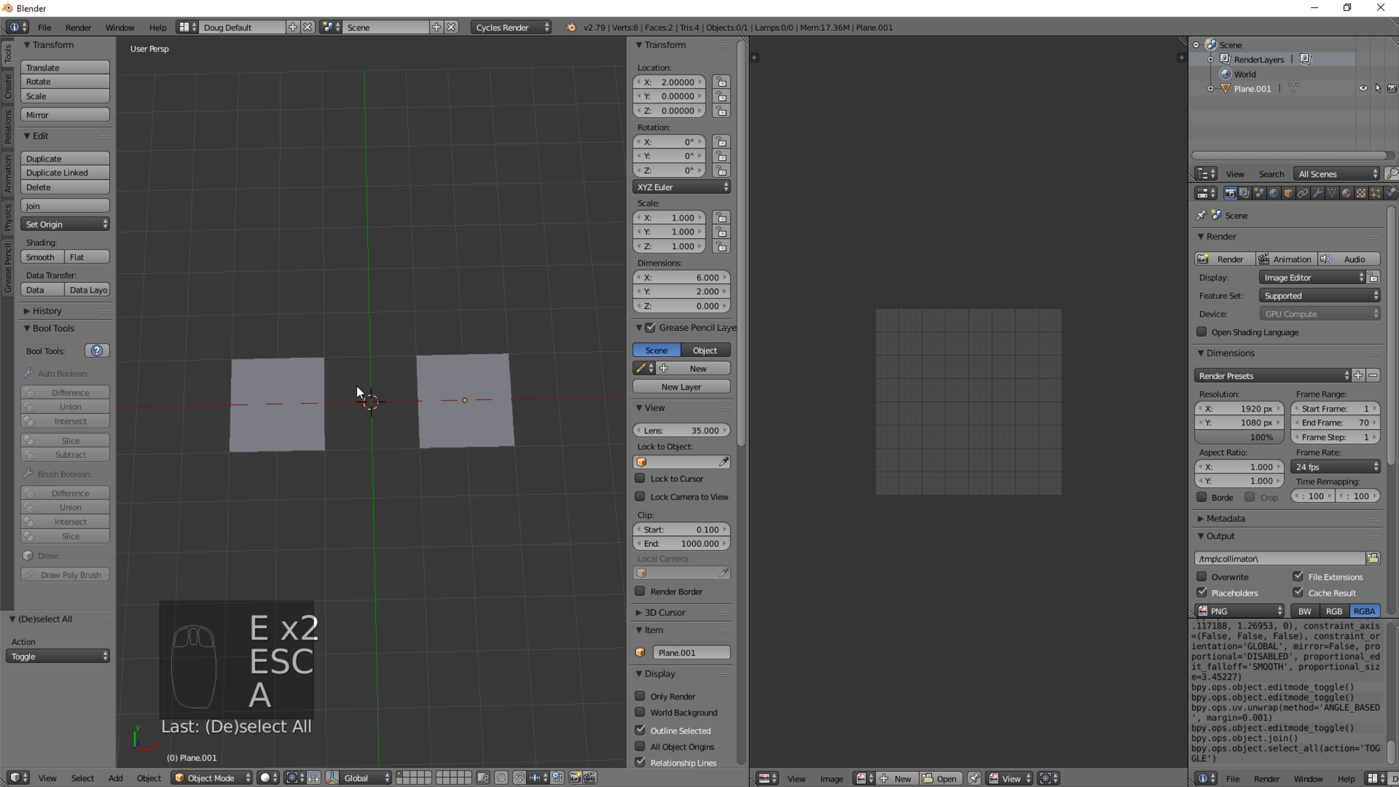
key("a")
Enter Edit Mode on the joined object and unwrap both selected planes together.
key("Tab")
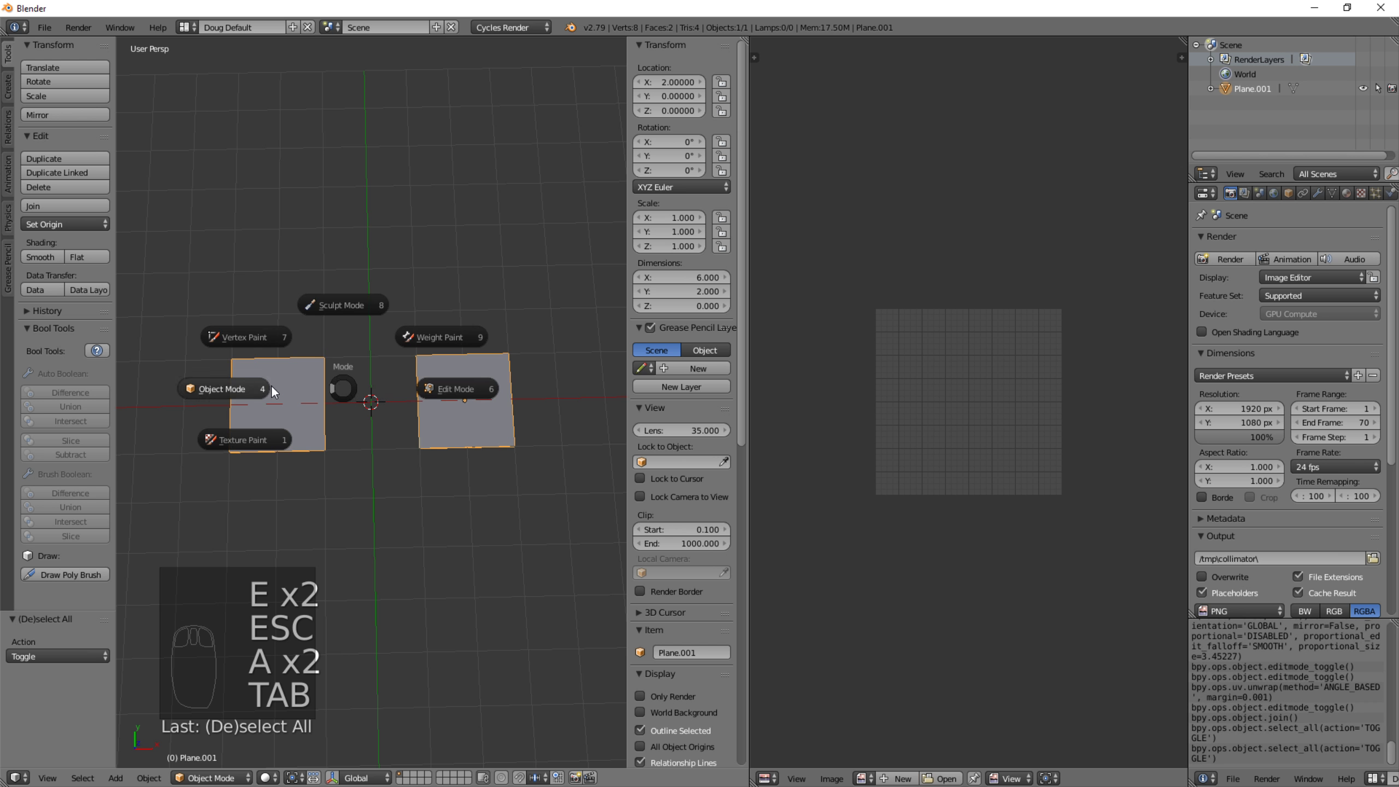
left_click(439, 391)
key("u")
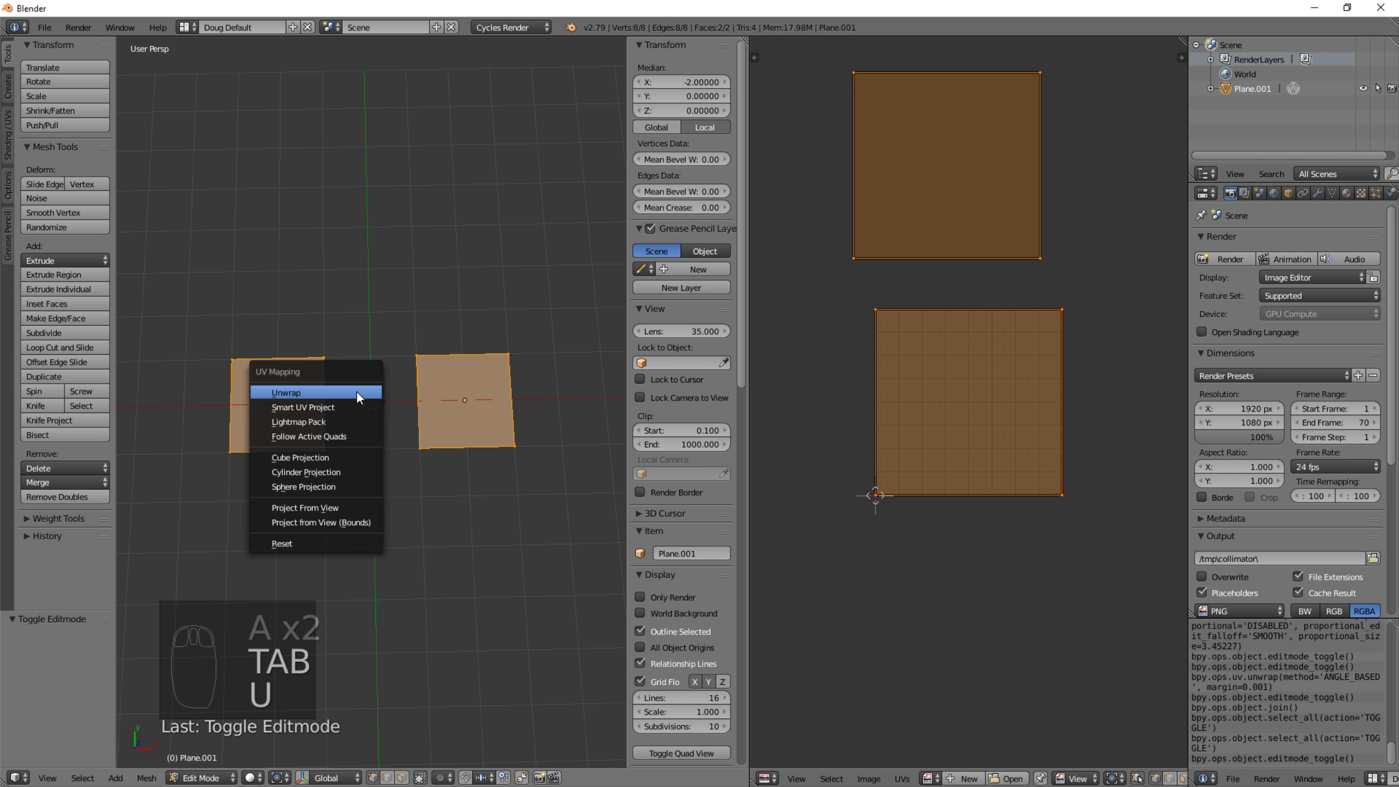
left_click(356, 392)
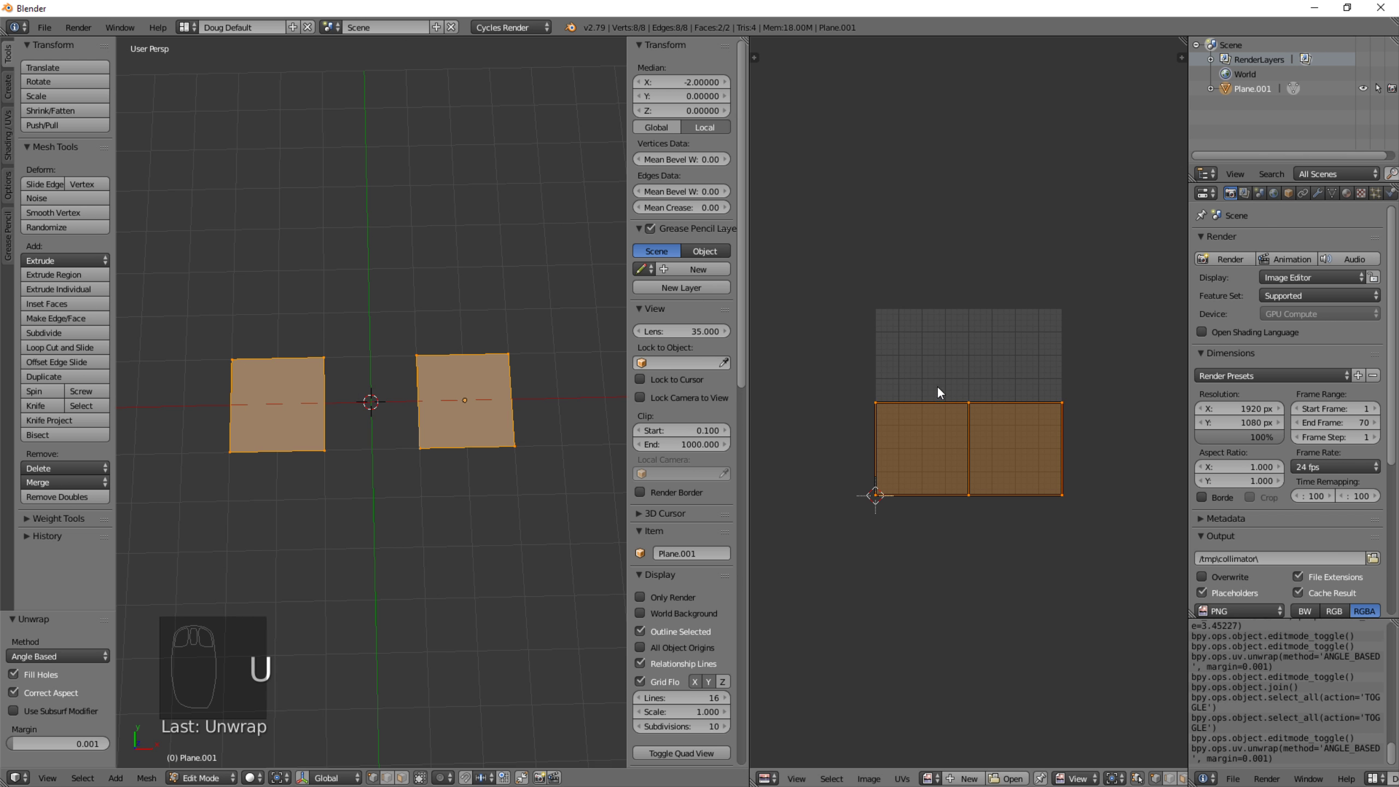
scroll(950, 398, "up", 3)
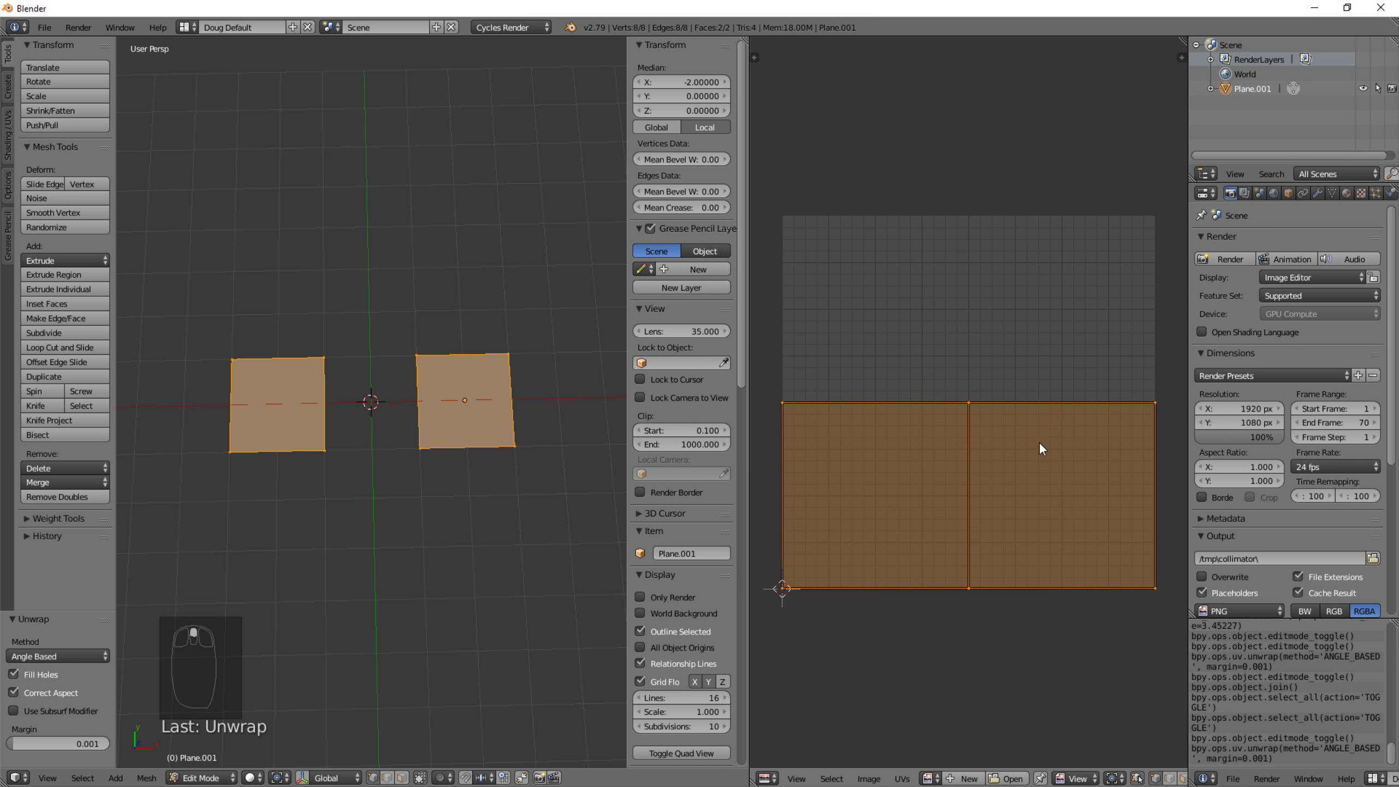
scroll(984, 451, "down", 1)
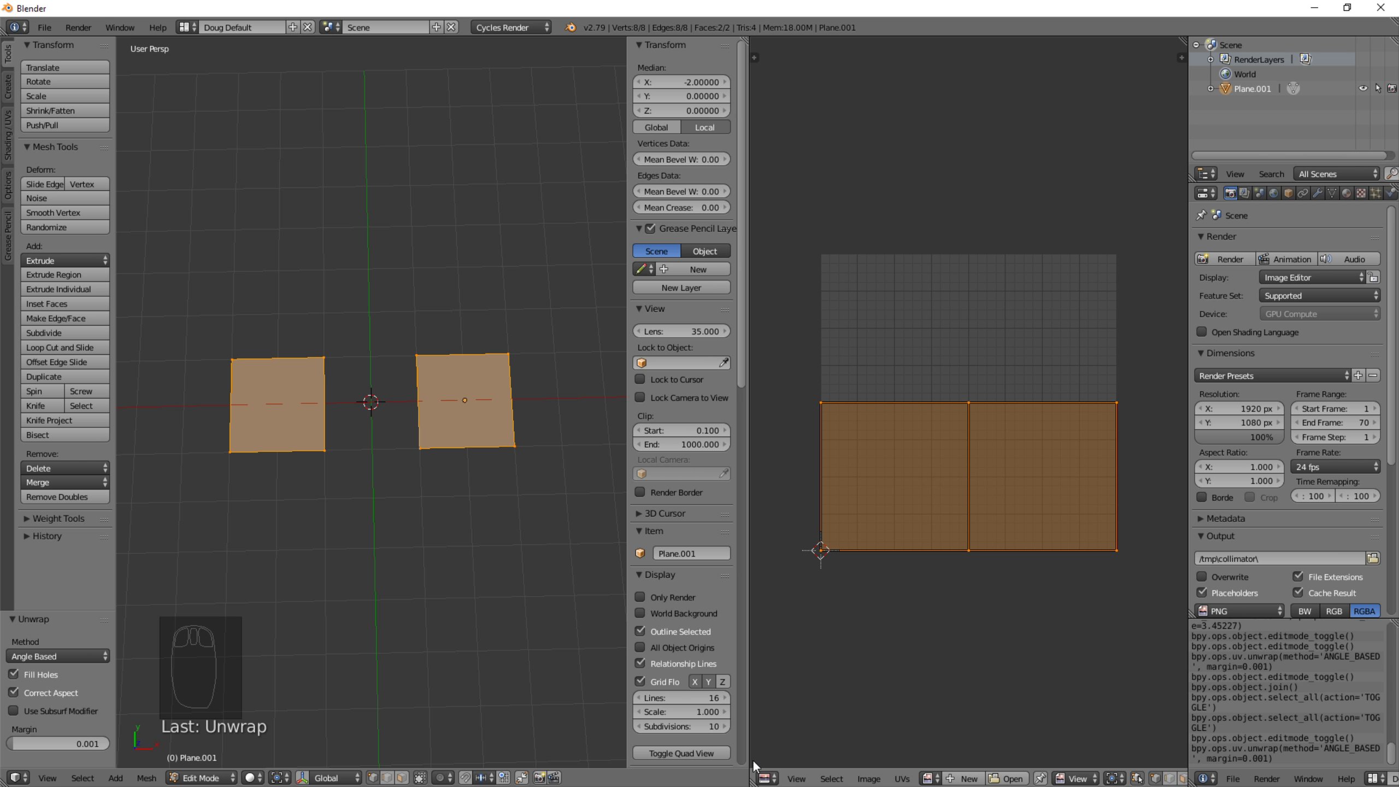
Split the UV/Image Editor into two stacked areas and set up a new Color Grid image named UV Checker in the lower one.
left_click_drag(753, 766, 735, 329)
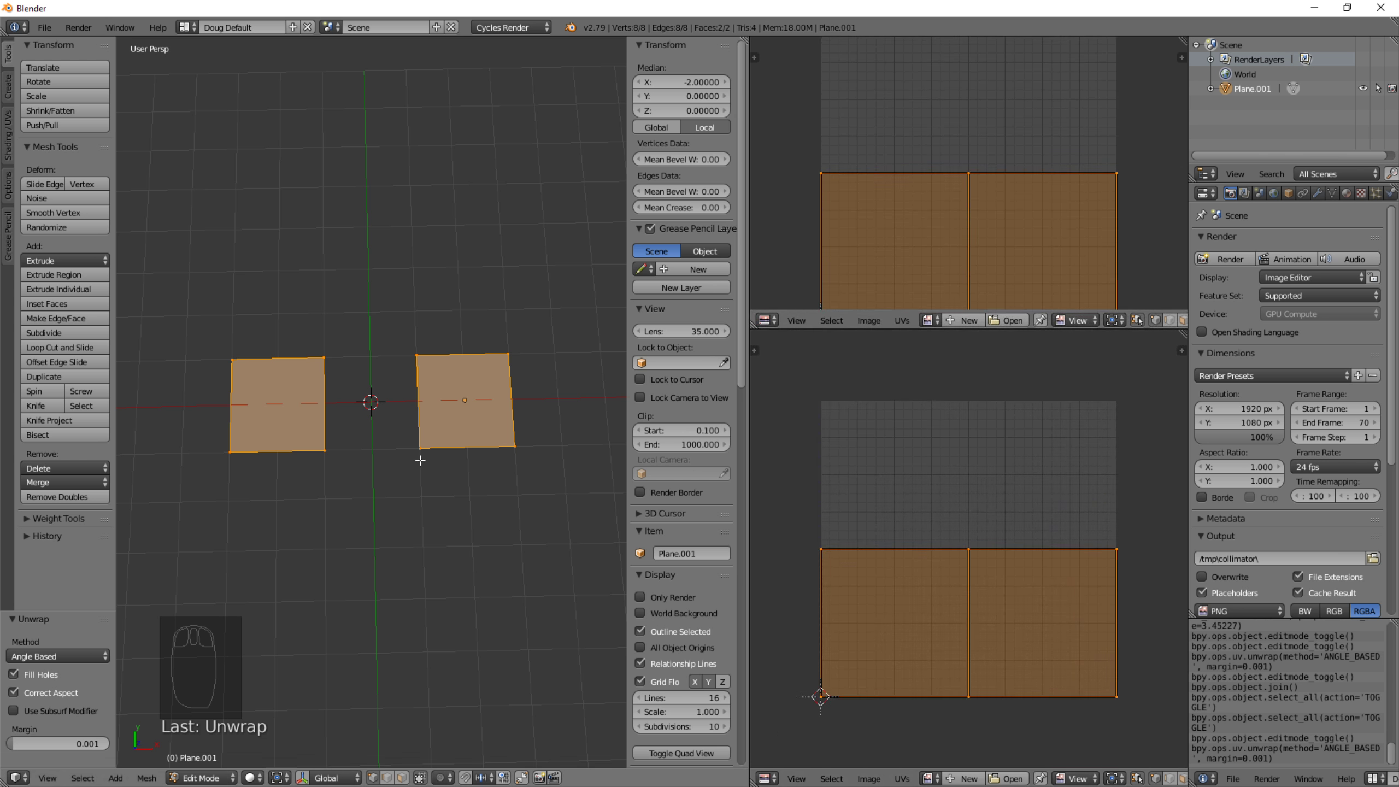
left_click(960, 779)
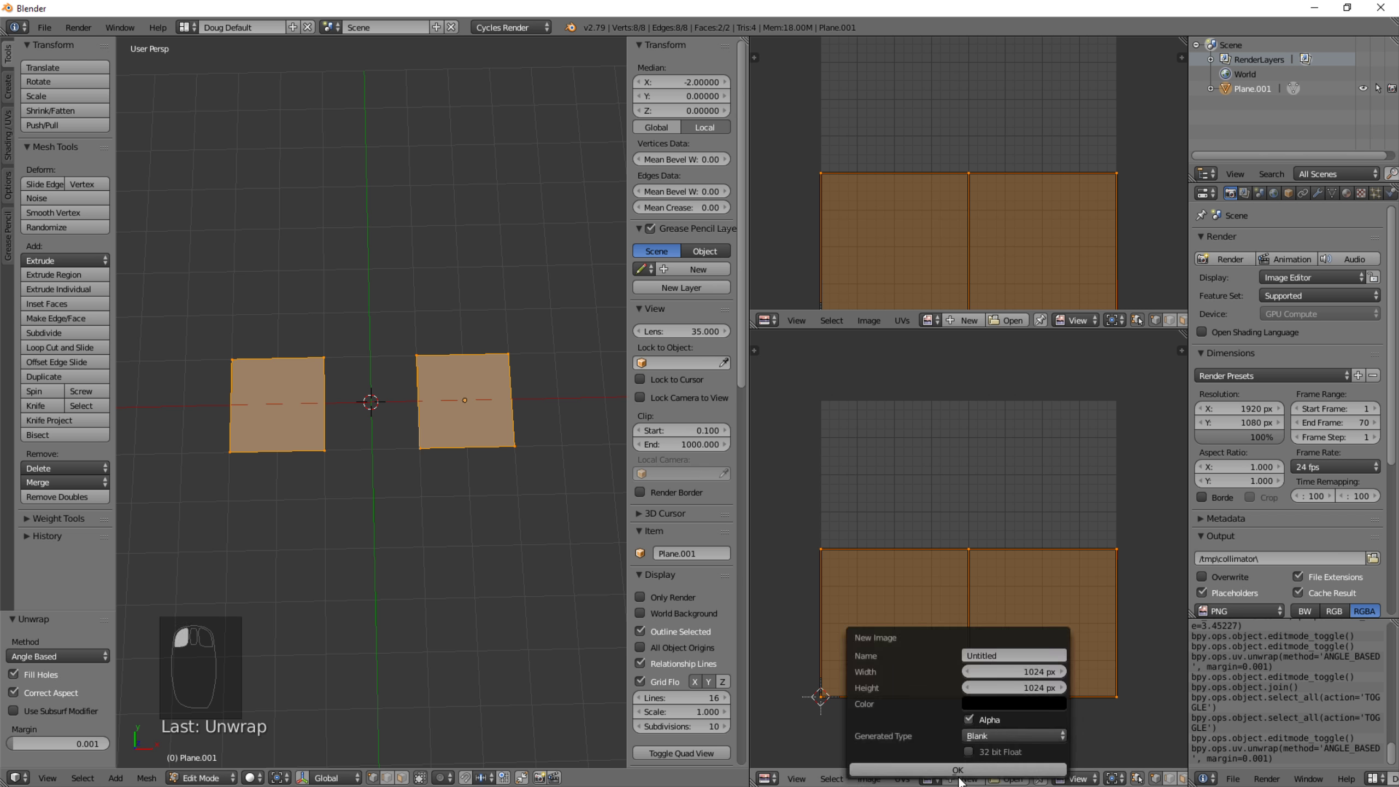
left_click(997, 736)
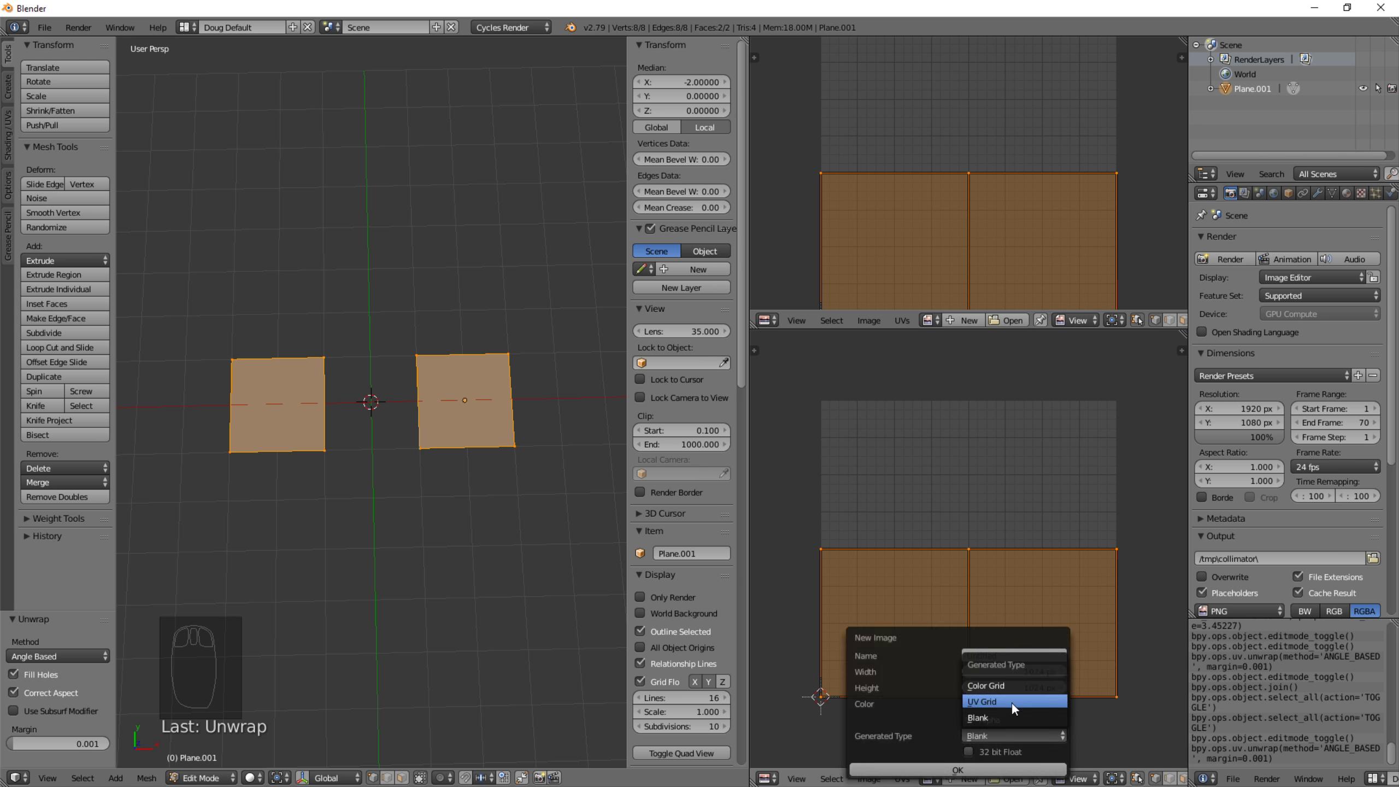
left_click(1016, 686)
left_click(1013, 654)
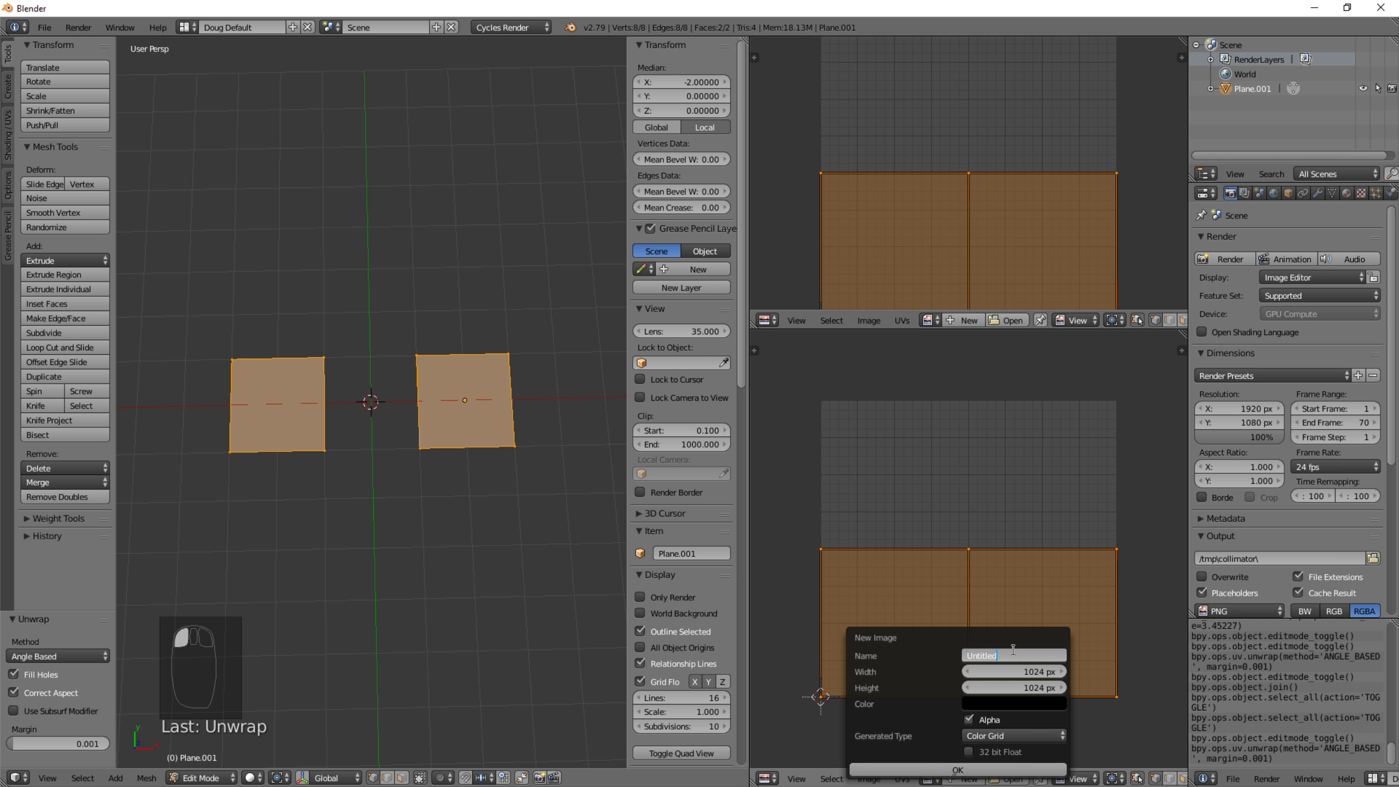
type("UV Checker")
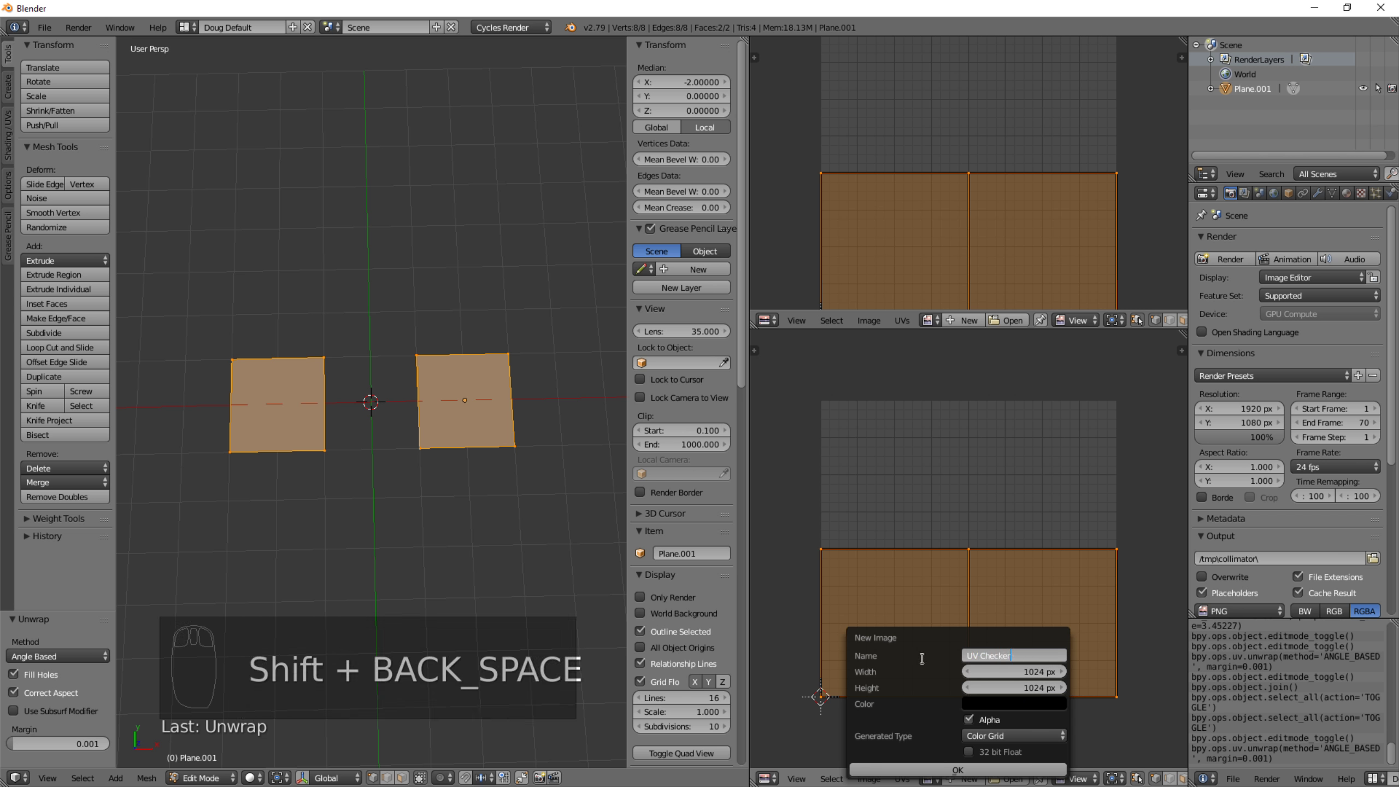
Set the new image's width and height to 2048 px and create it.
left_click(1001, 674)
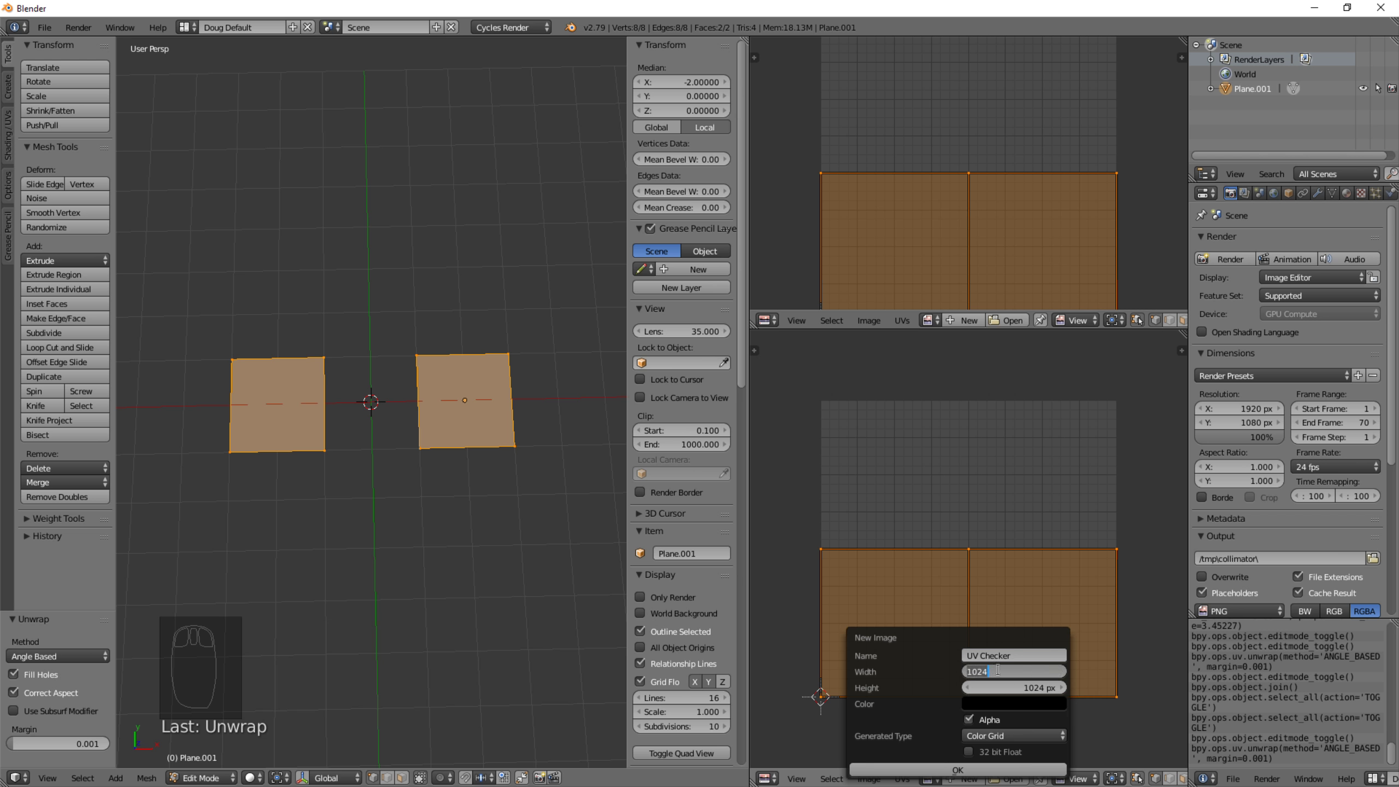
key("Tab")
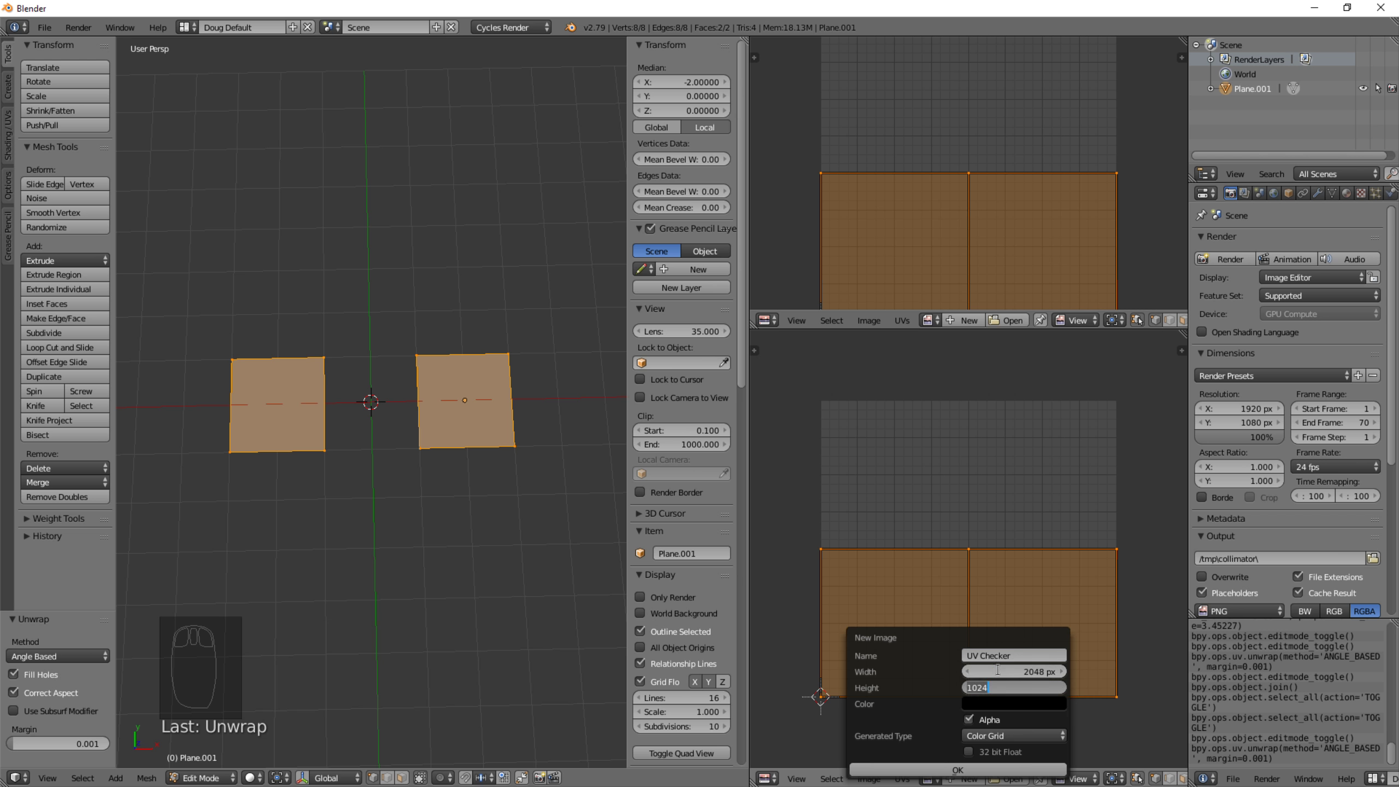
type("*2")
key("Tab")
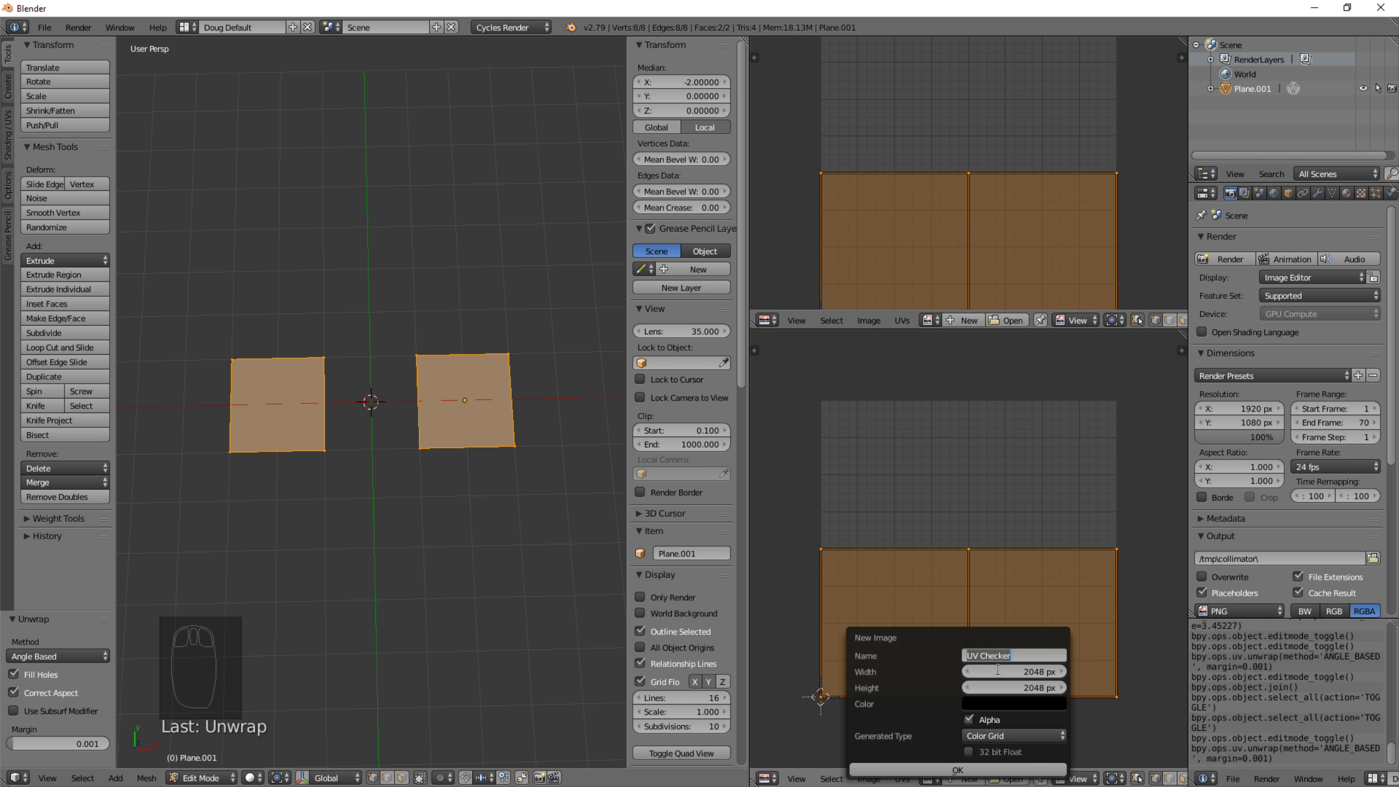
key("Return")
left_click(965, 770)
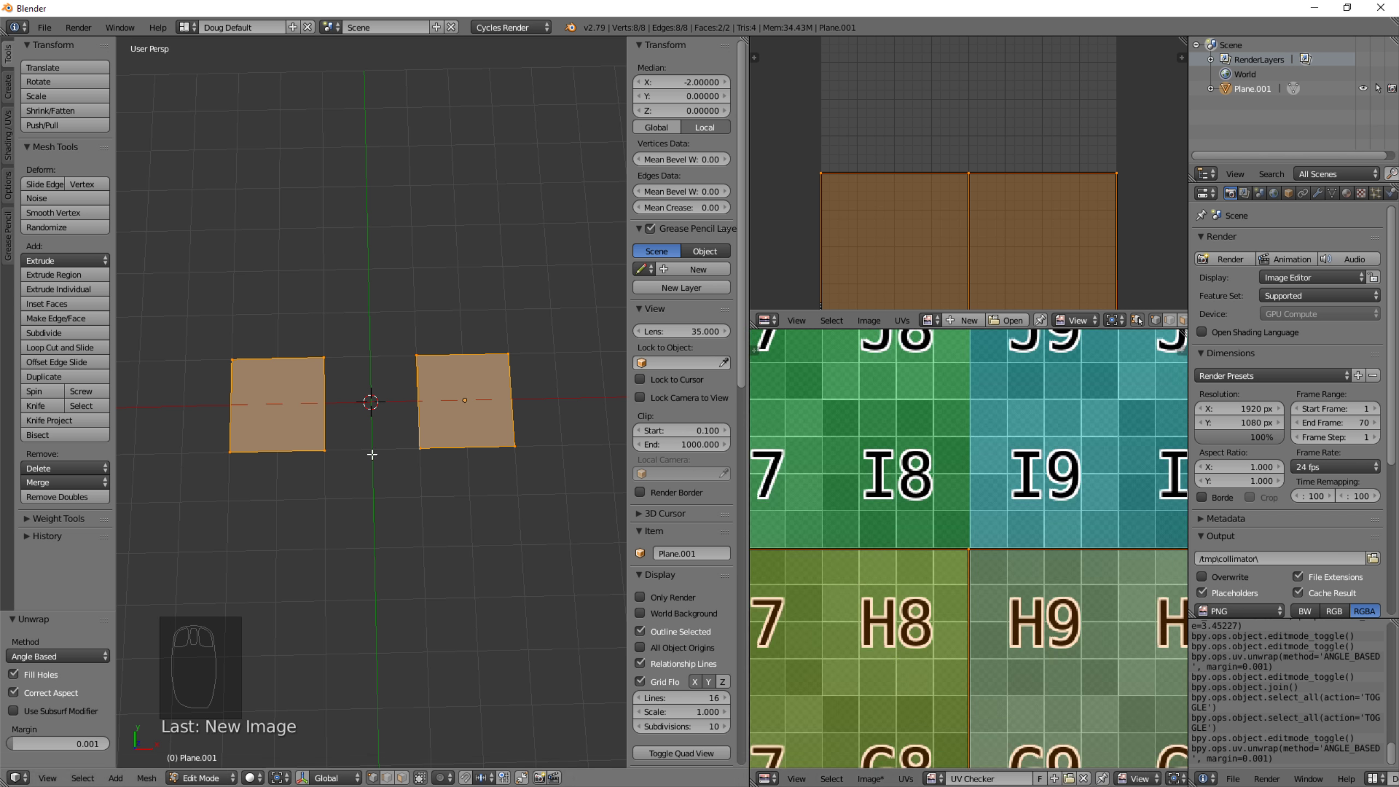
Switch the 3D viewport shading to Textured.
key("Tab")
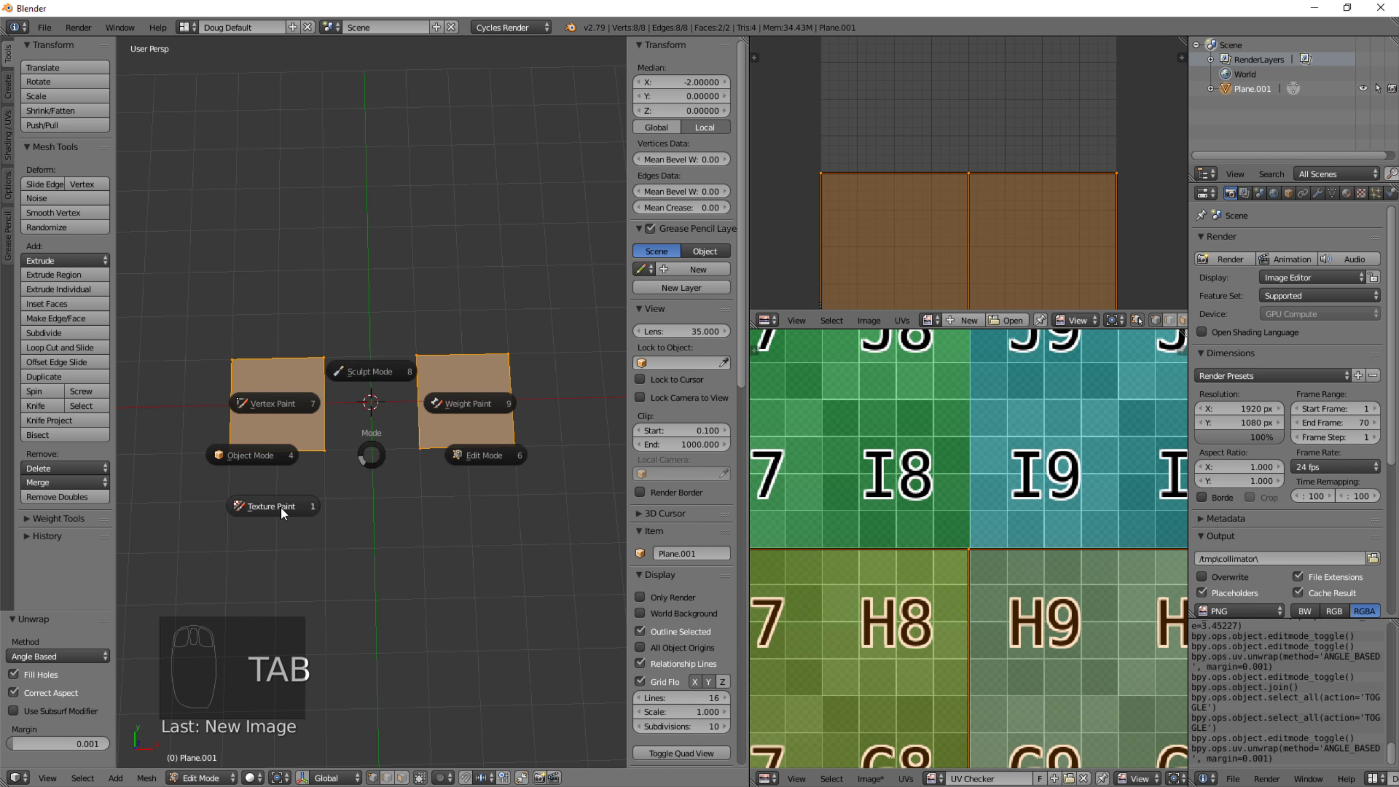
key("z")
left_click(333, 443)
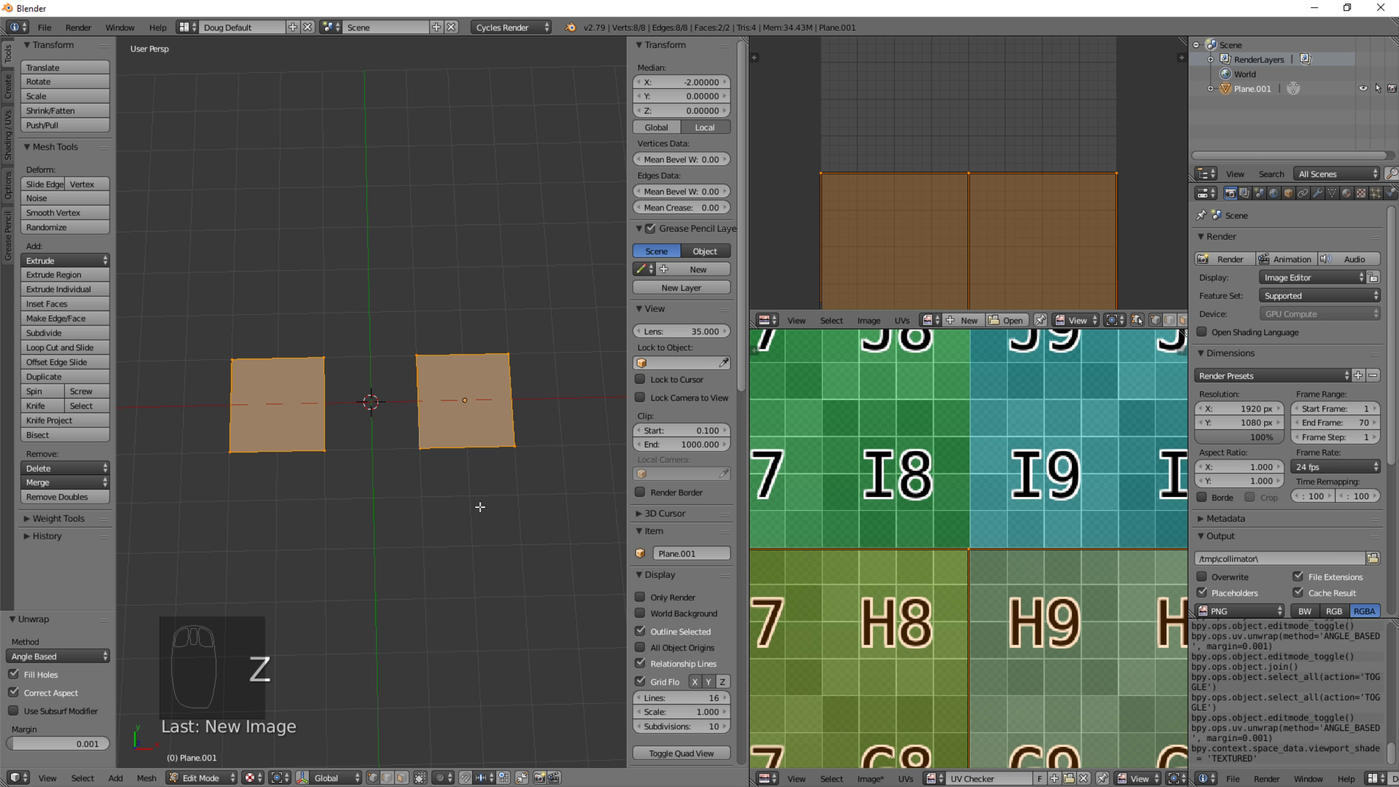
scroll(986, 247, "down", 2)
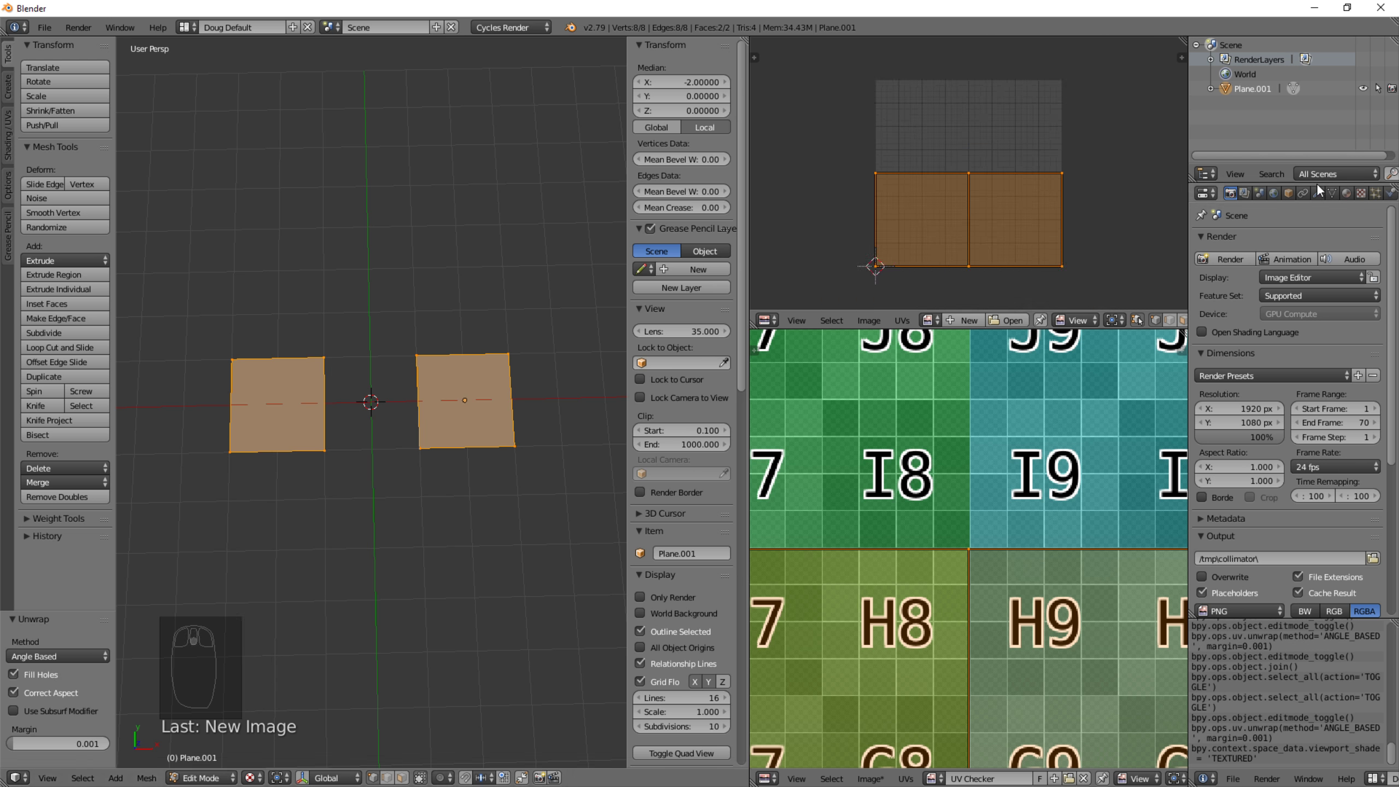
Add a new material to the joined planes and name it Material1.
left_click(1343, 195)
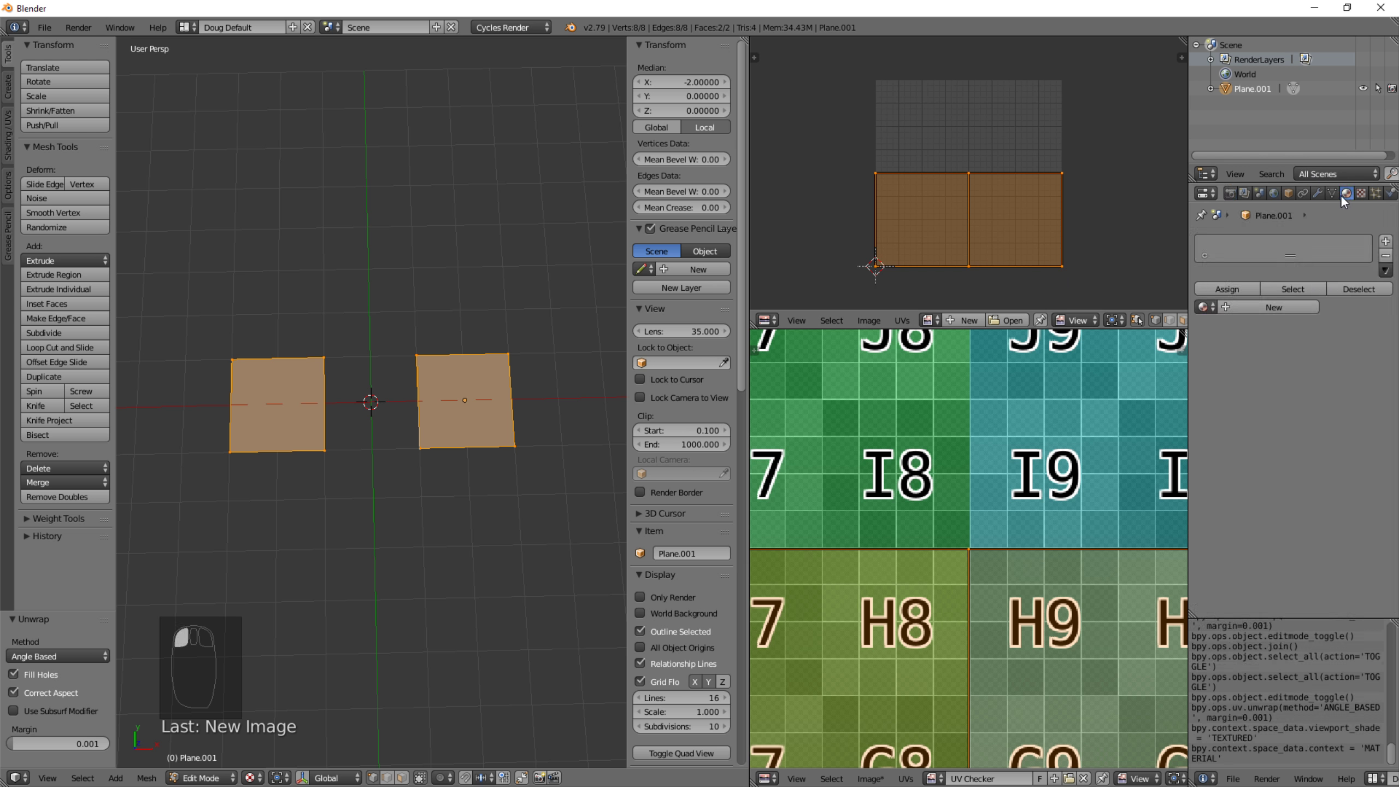
left_click(1248, 304)
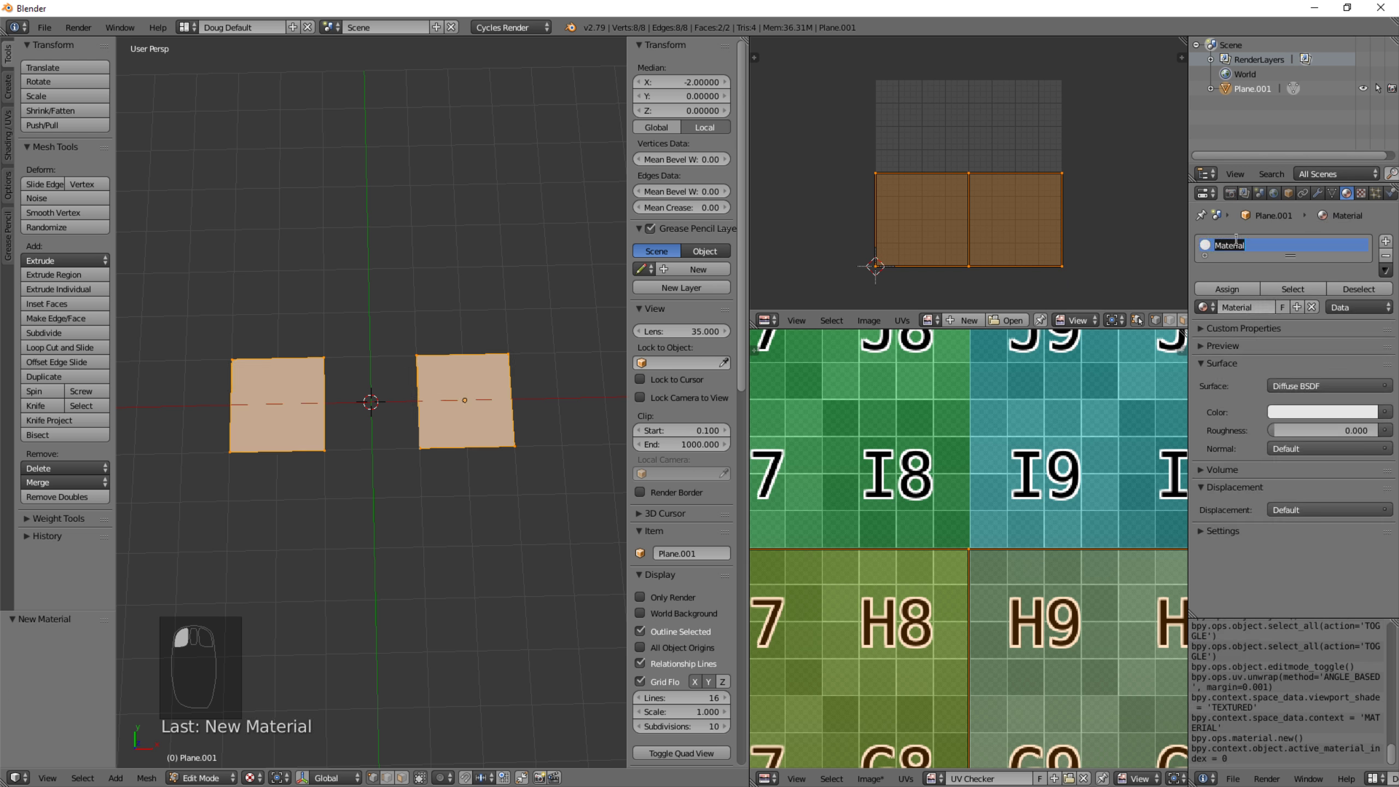
key("End")
type("1")
key("Return")
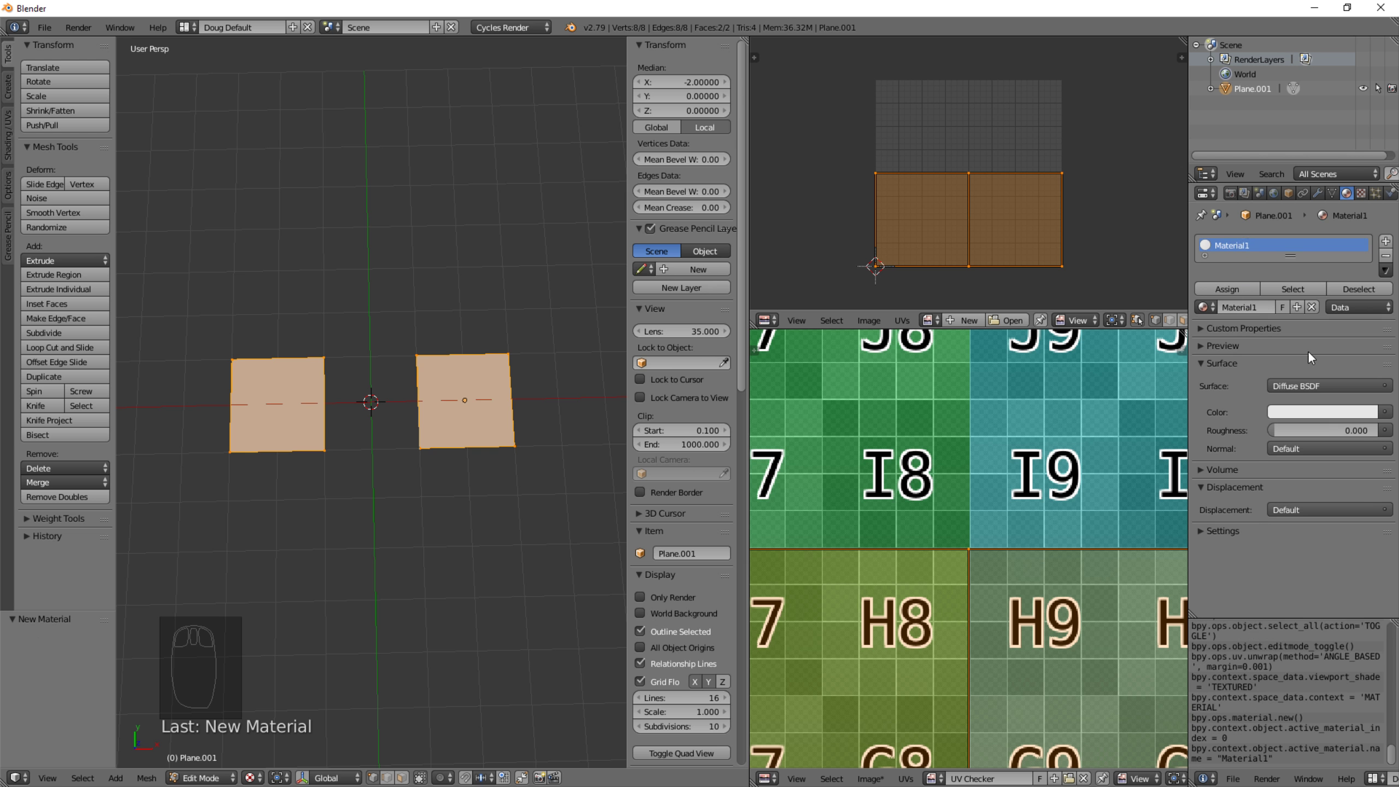
Change the upper UV/Image Editor area to the Node Editor, with free space before the Diffuse BSDF node.
left_click(771, 320)
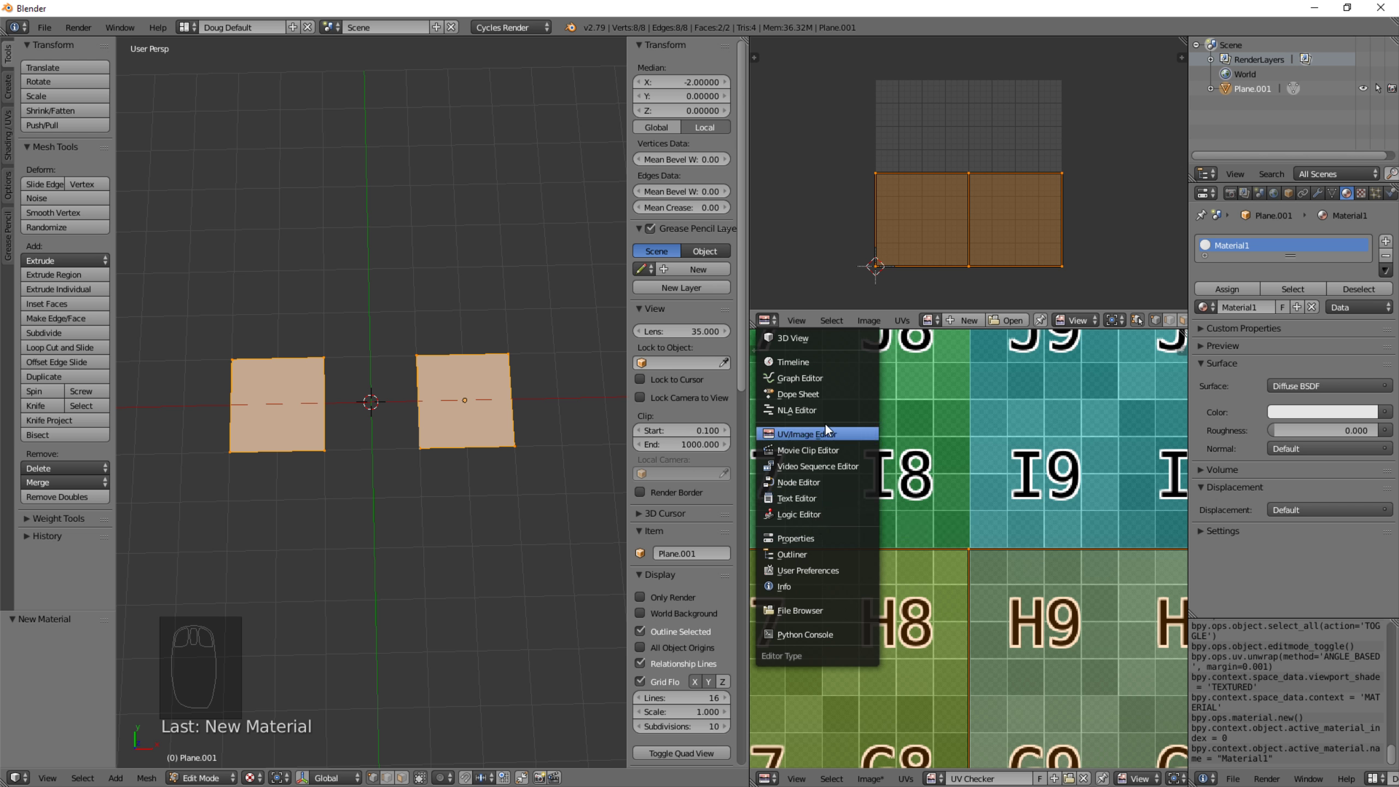
left_click(838, 481)
scroll(909, 203, "up", 8)
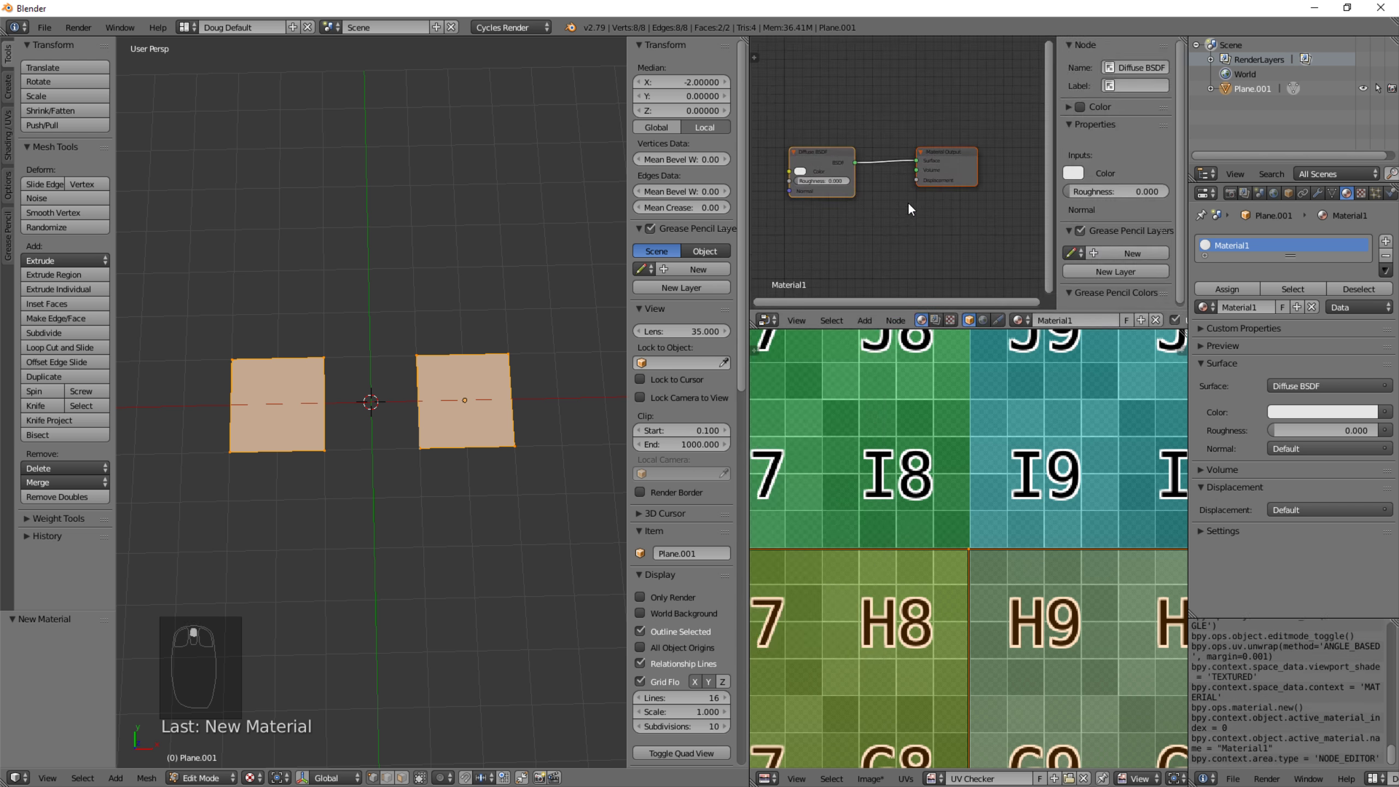
middle_click_drag(859, 262, 995, 260)
Add an Image Texture node before the Diffuse BSDF node and assign the UV Checker image to it.
left_click(818, 188)
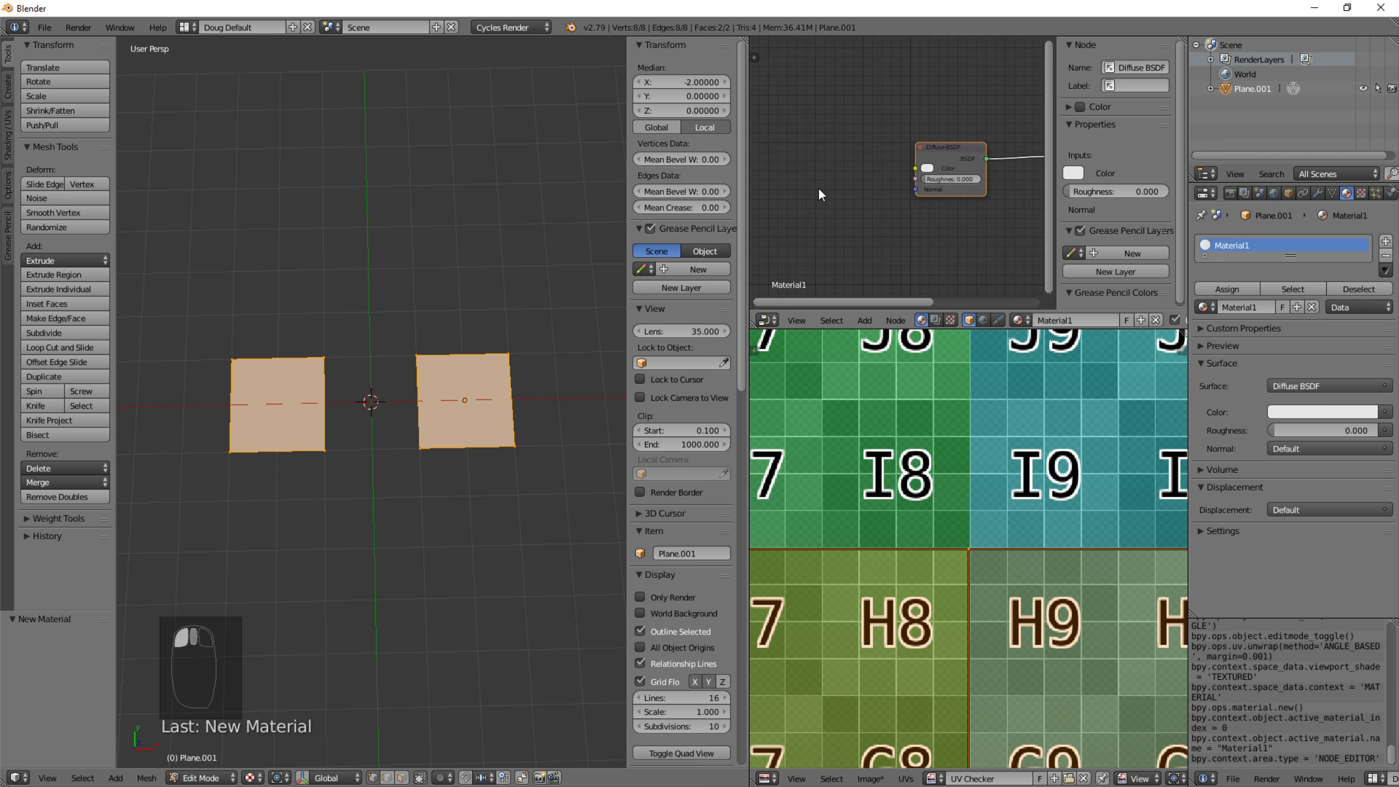
key("shift+a")
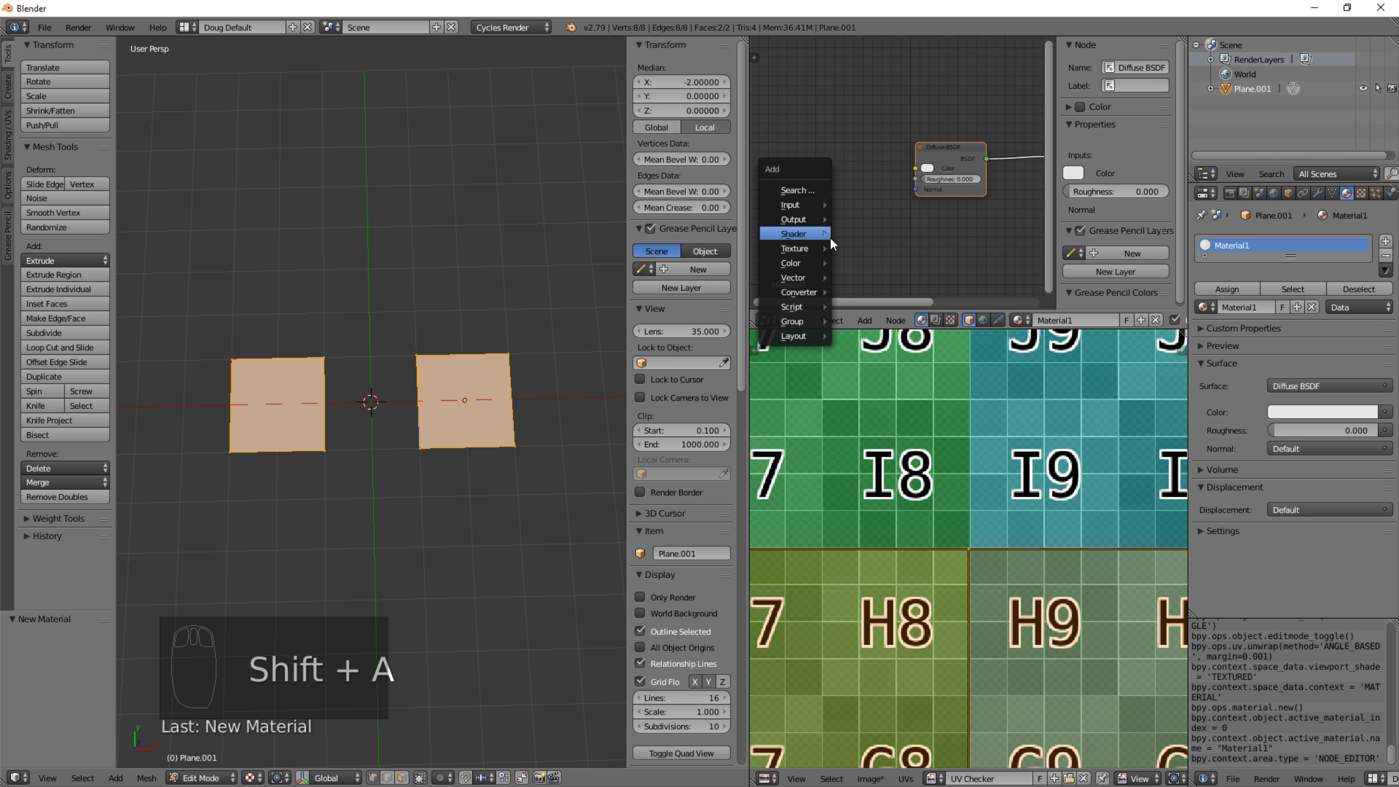
mouse_move(809, 250)
left_click(870, 354)
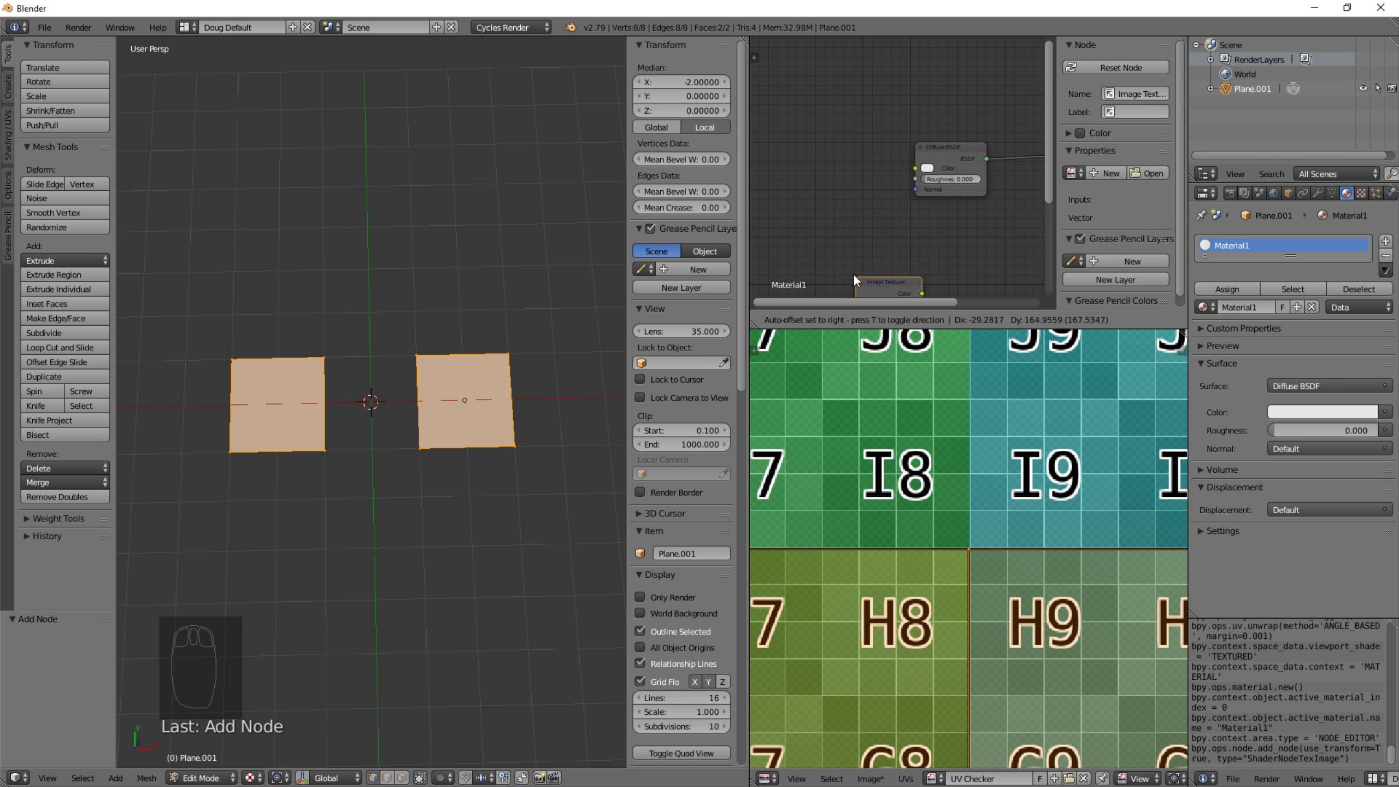
left_click(791, 201)
left_click(798, 208)
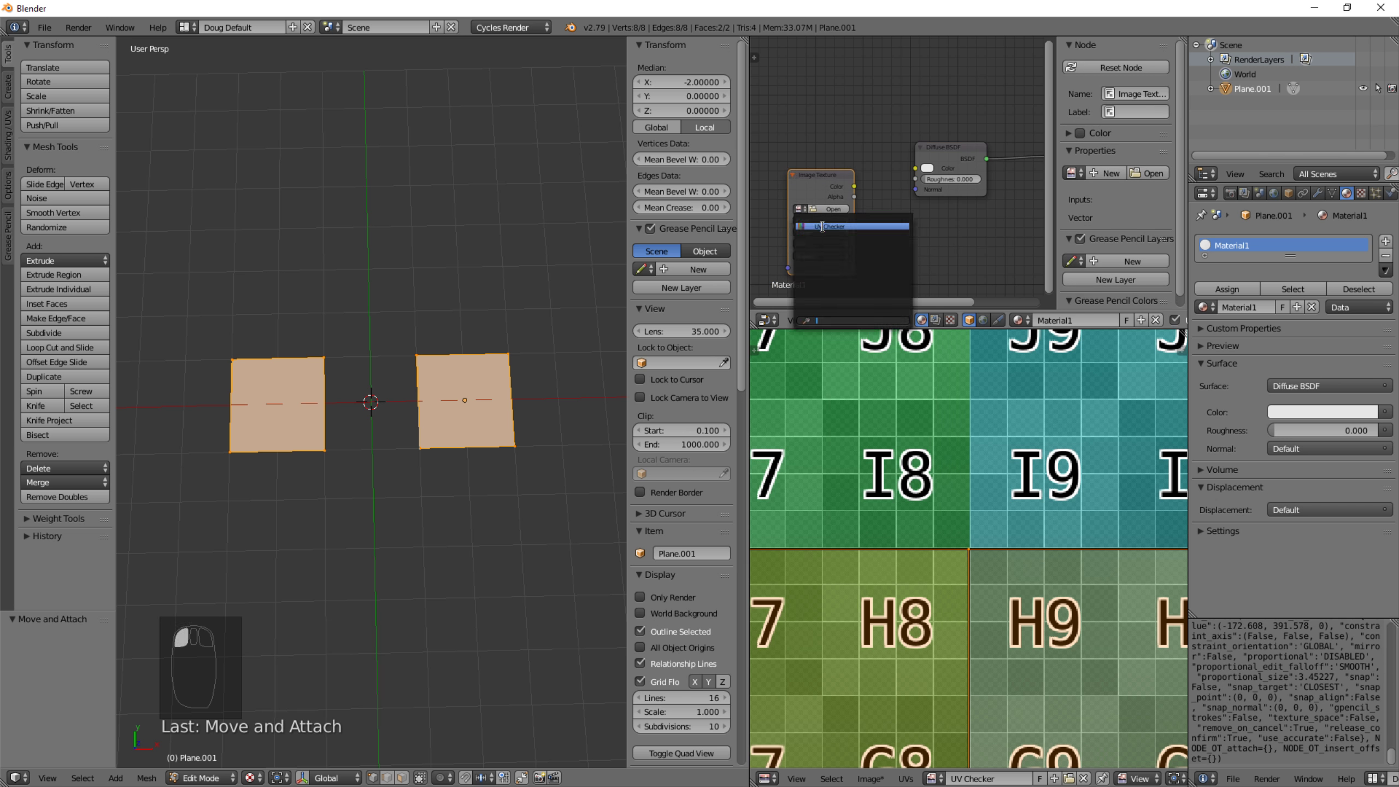
left_click(824, 225)
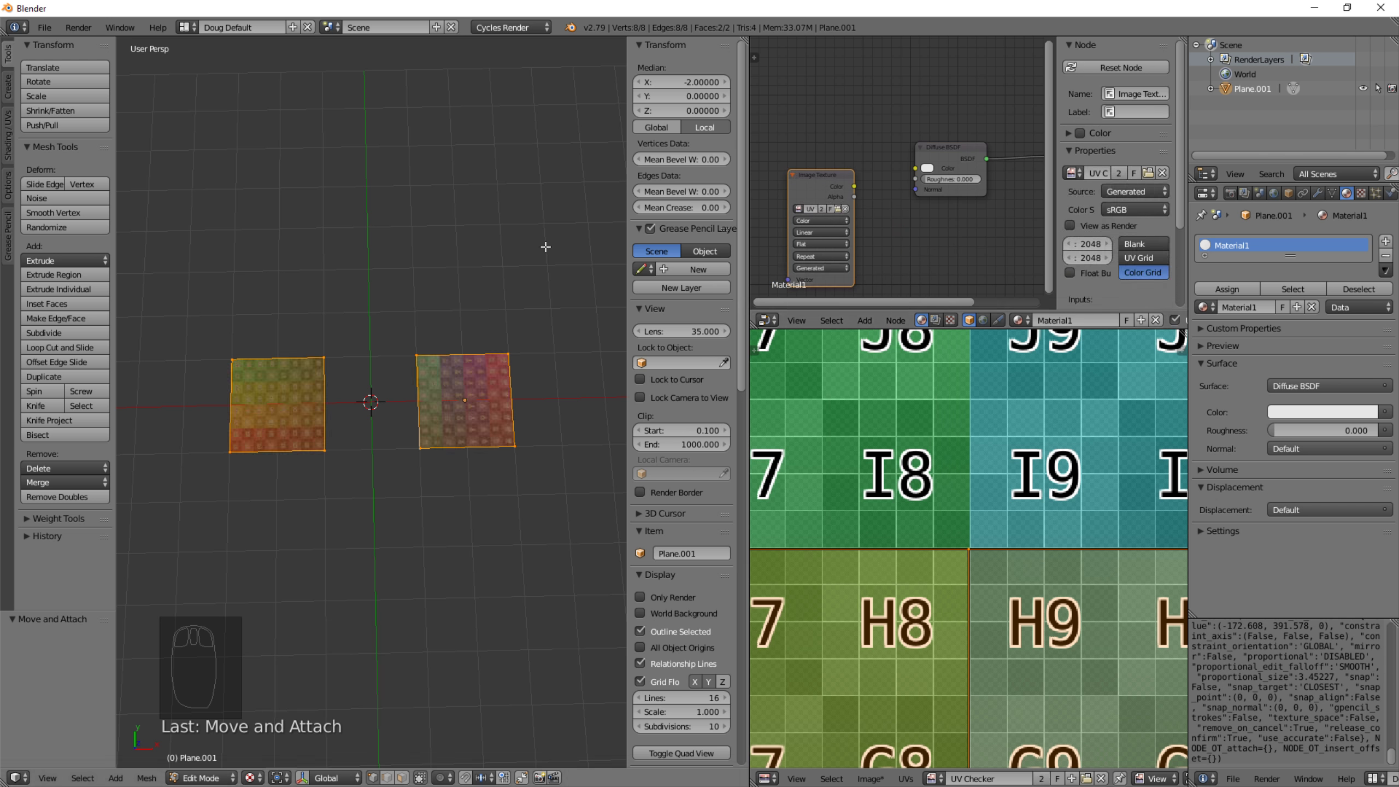
Examine the orientation and lettering of the checker texture on both planes up close, finishing in the top view.
scroll(298, 363, "up", 3)
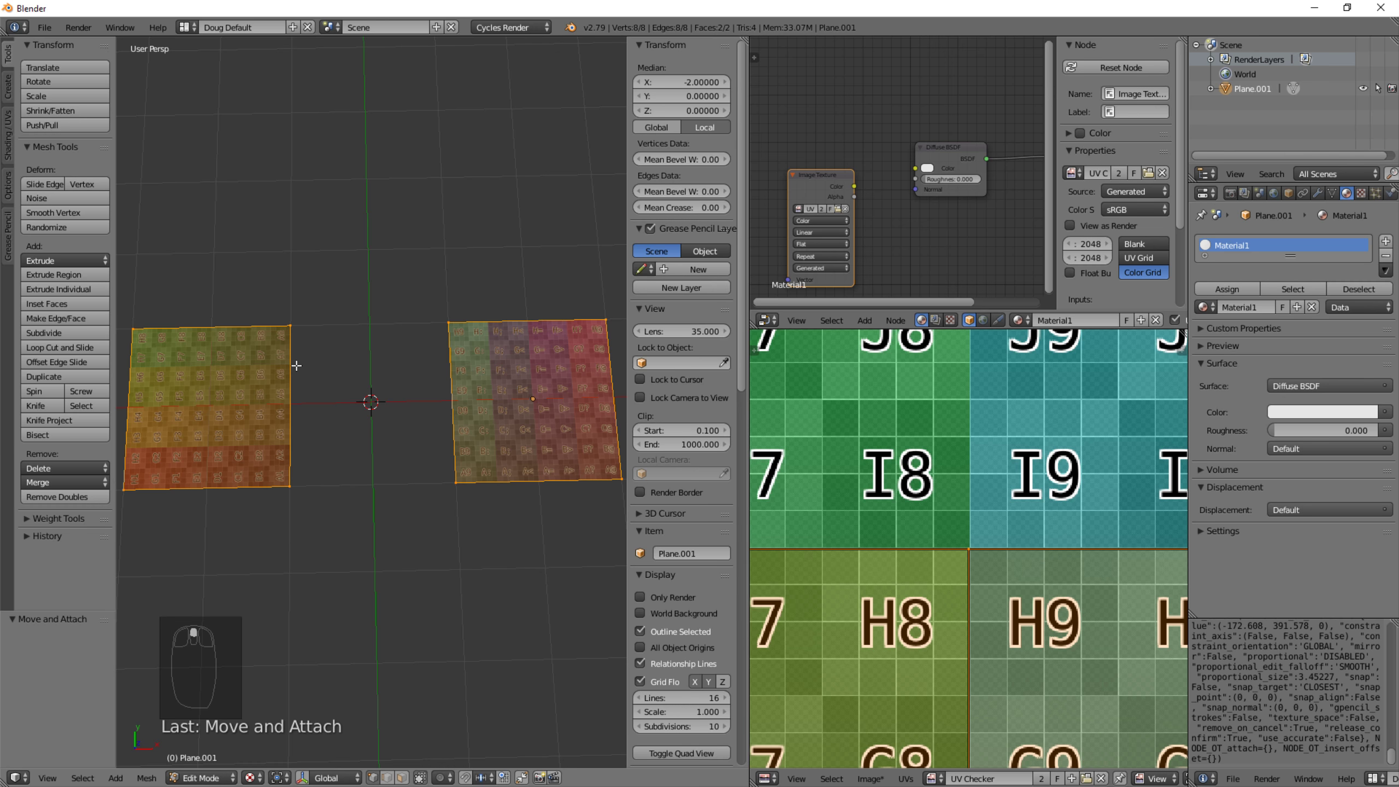
scroll(297, 365, "up", 4)
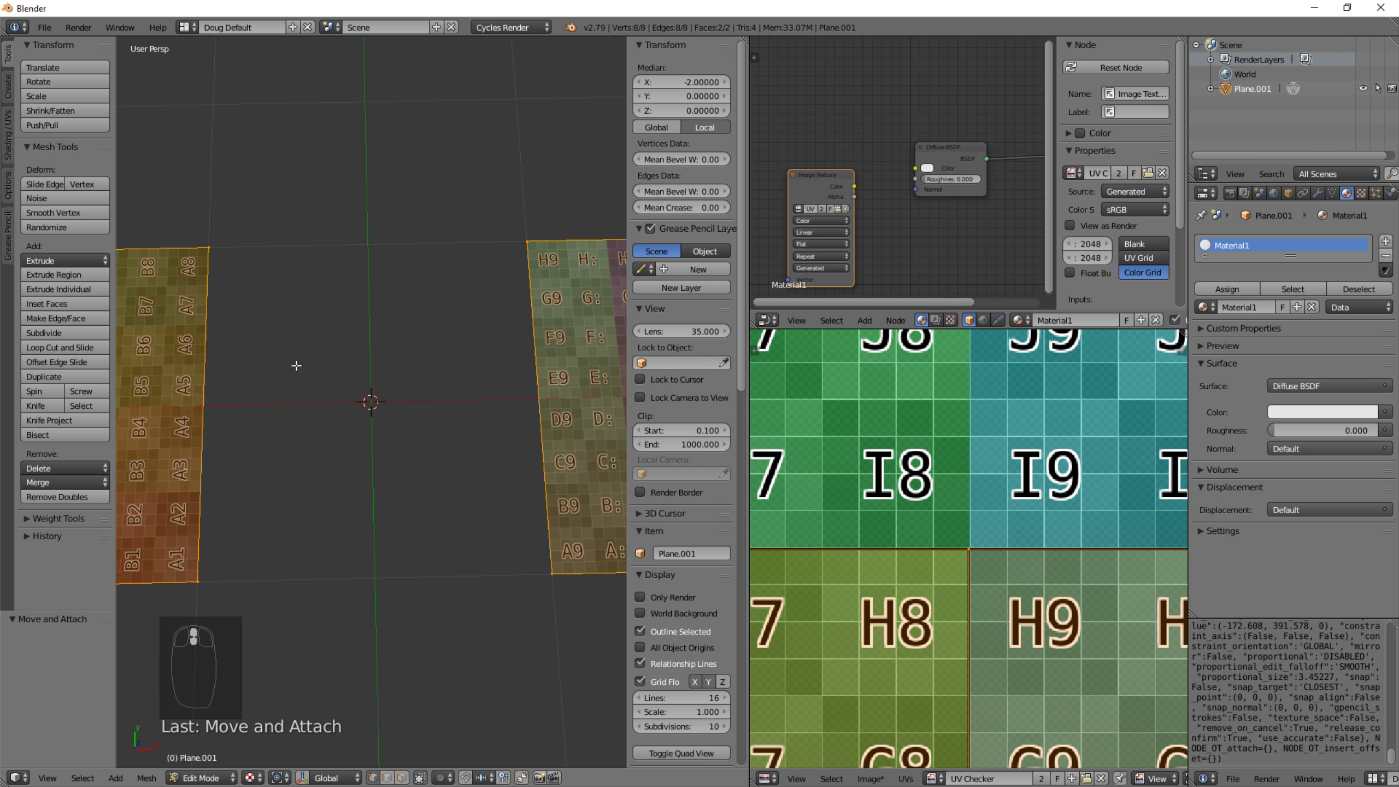
middle_click_drag(296, 365, 443, 316)
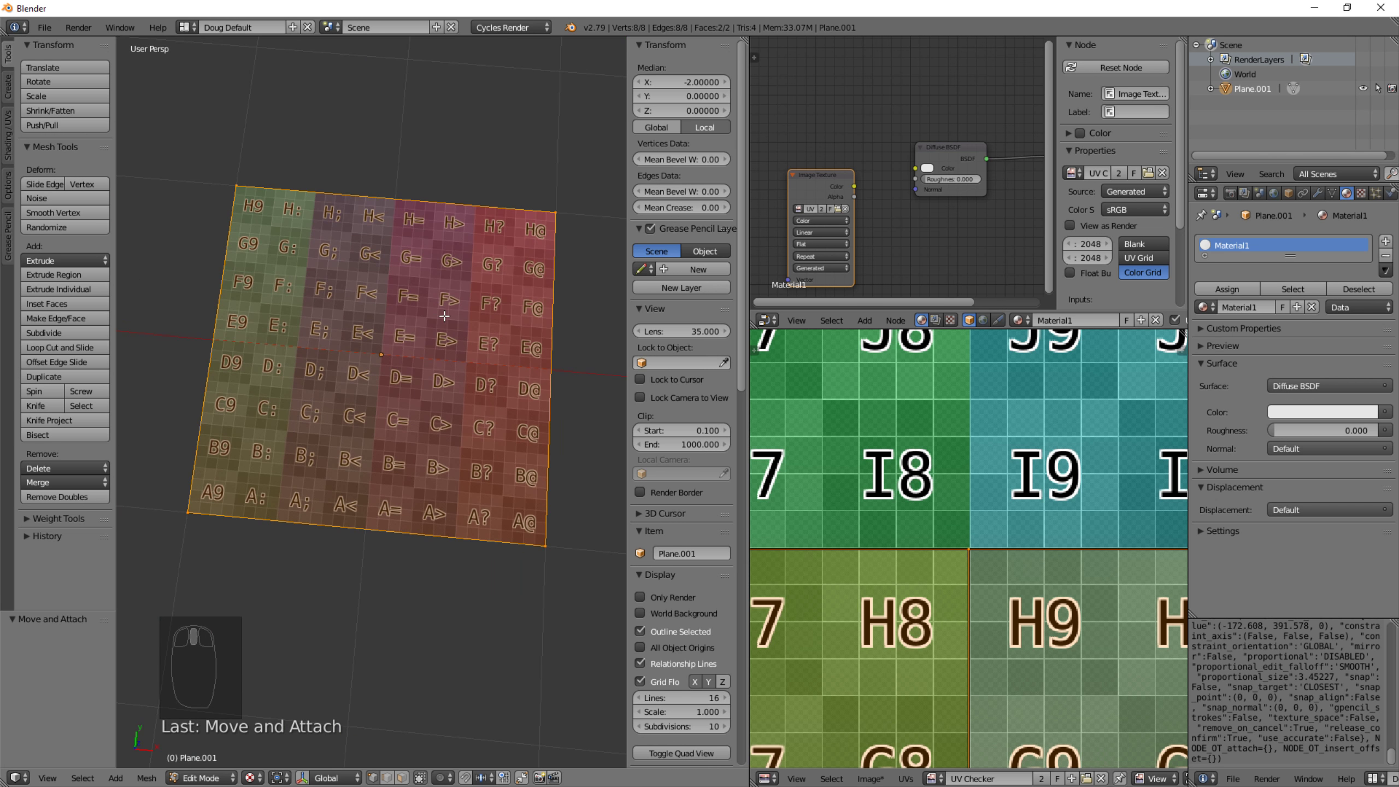
scroll(313, 392, "up", 3)
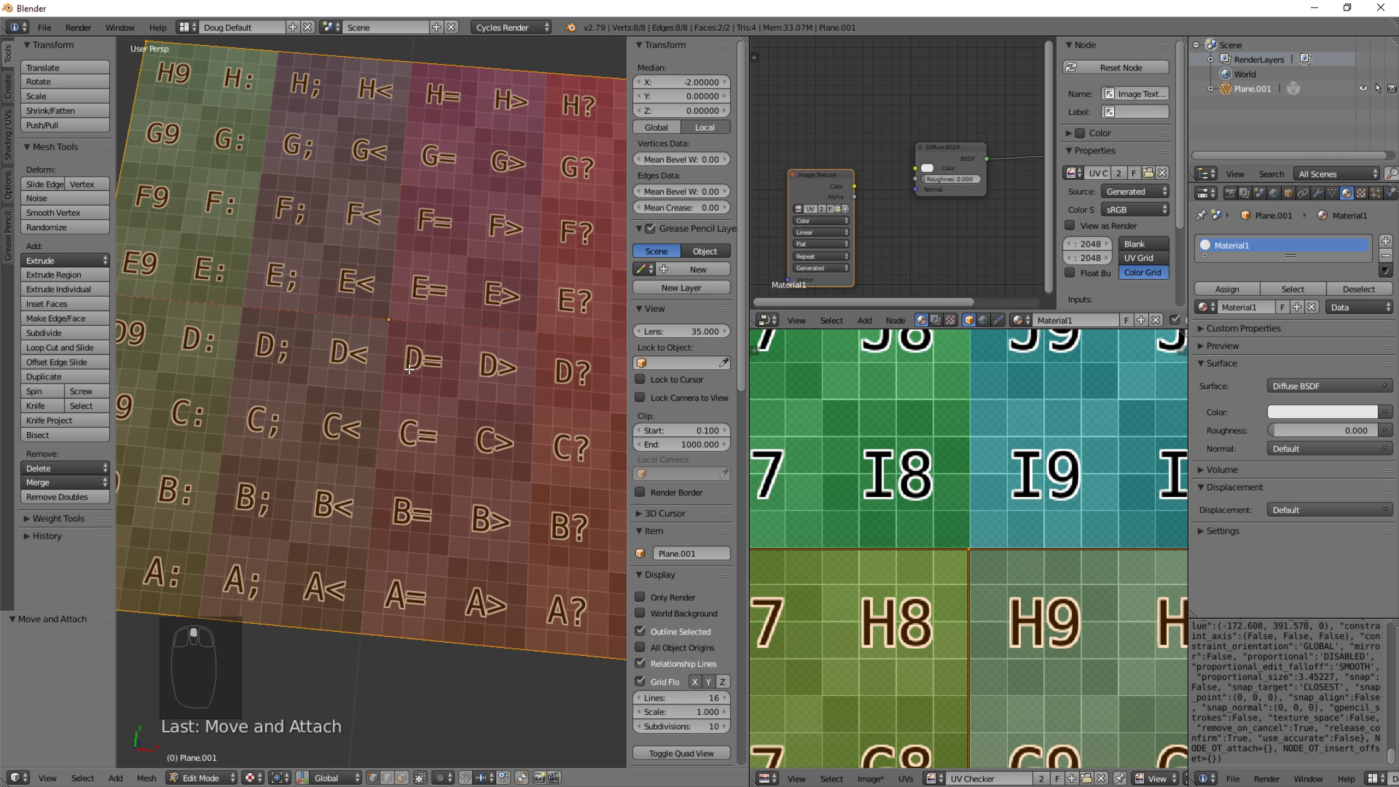
middle_click_drag(313, 391, 11, 422, "shift")
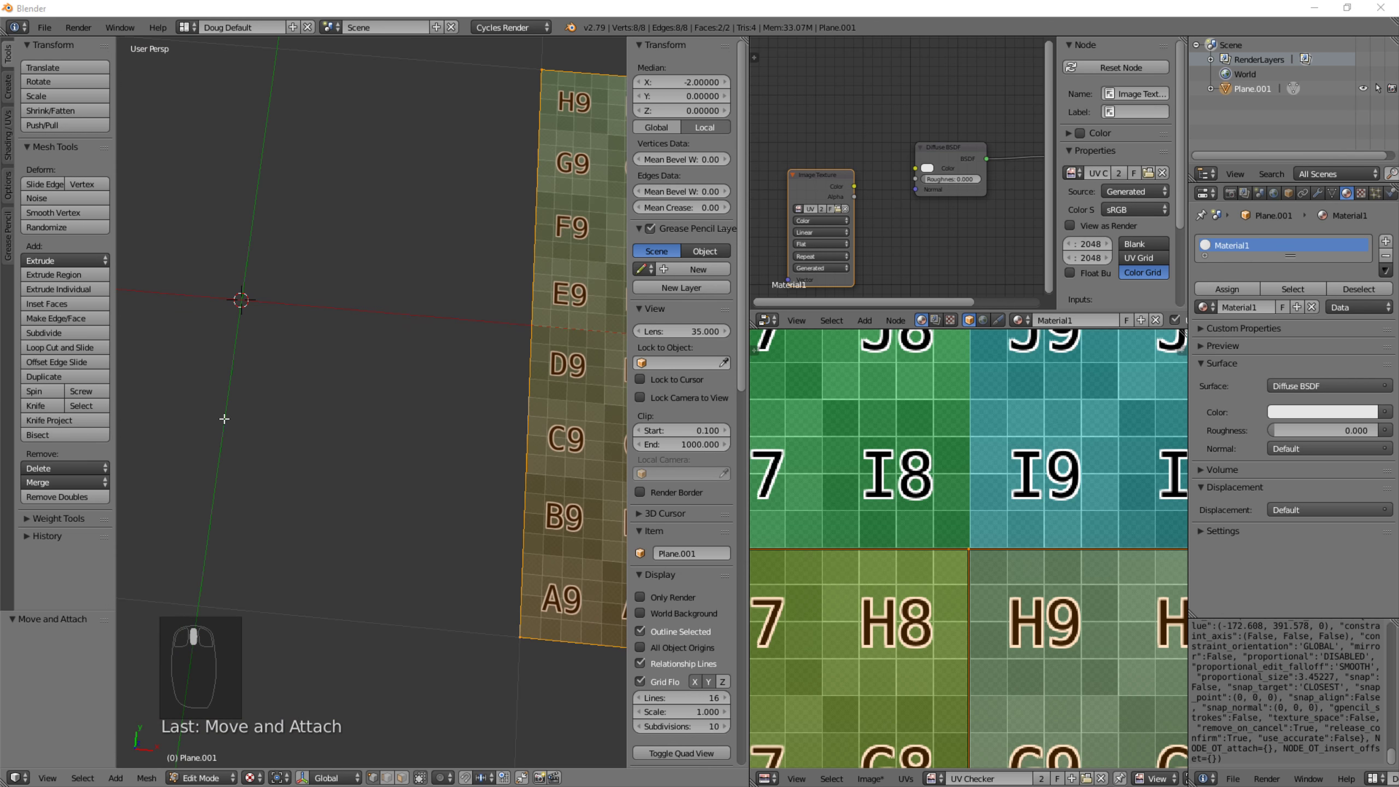
middle_click_drag(225, 419, 277, 463)
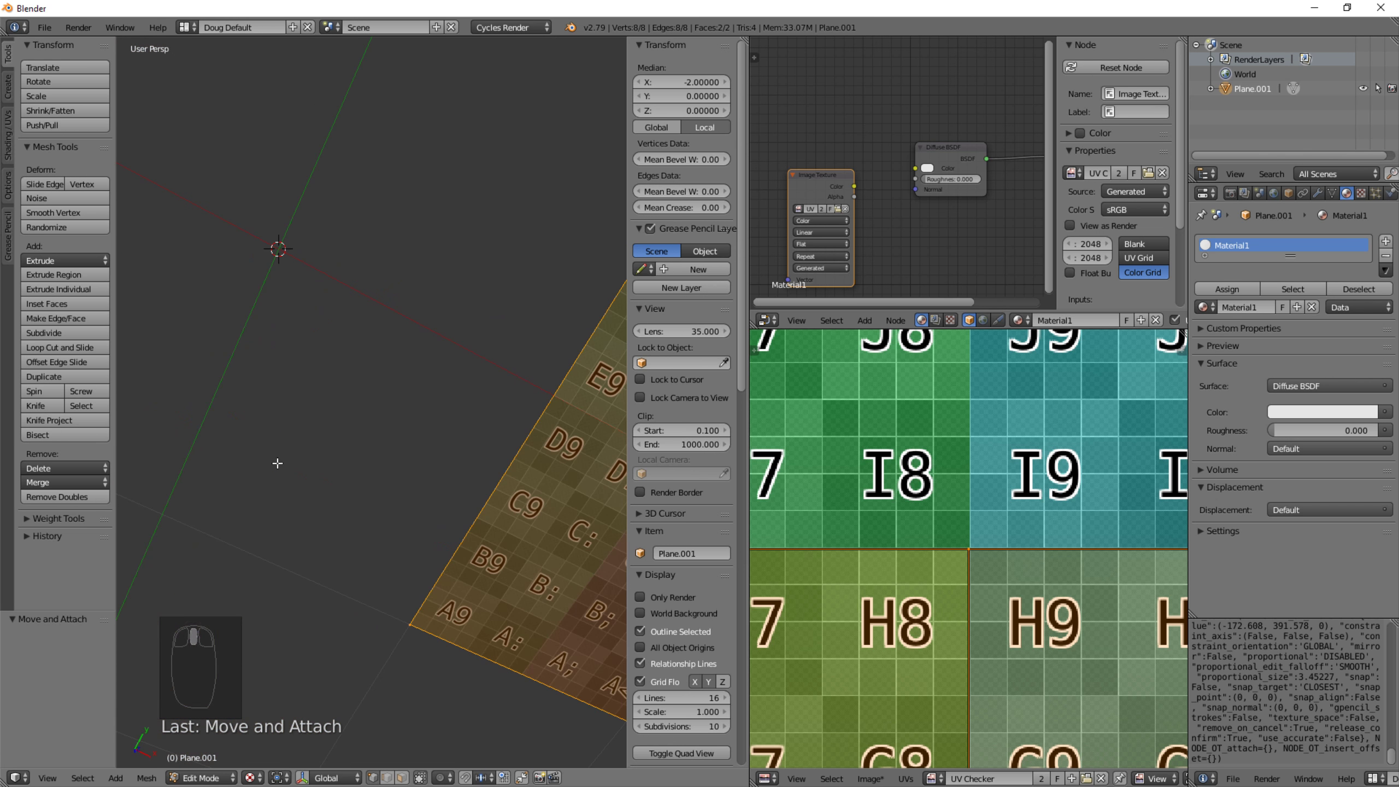
key("KP_Decimal")
key("KP_1")
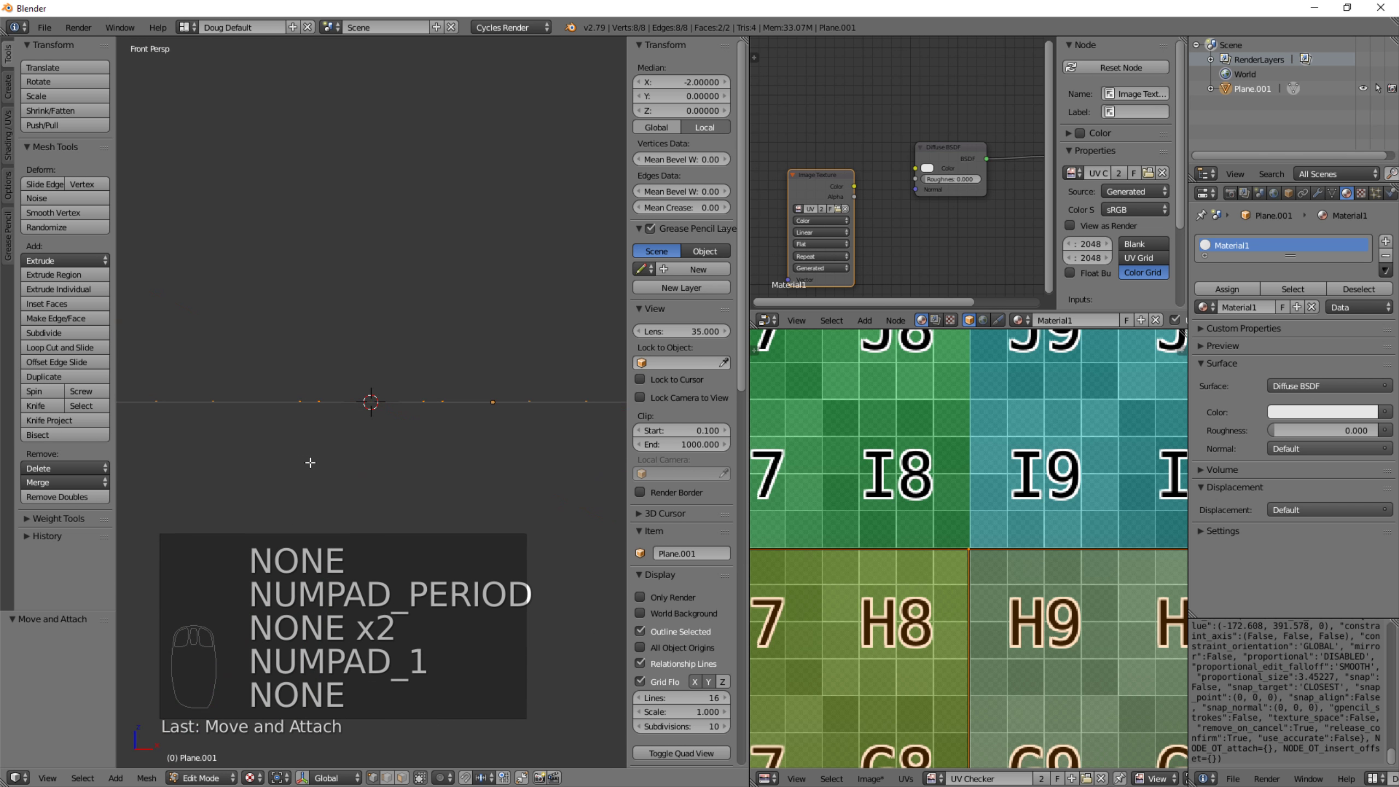
key("KP_4")
key("KP_7")
scroll(328, 463, "up", 3)
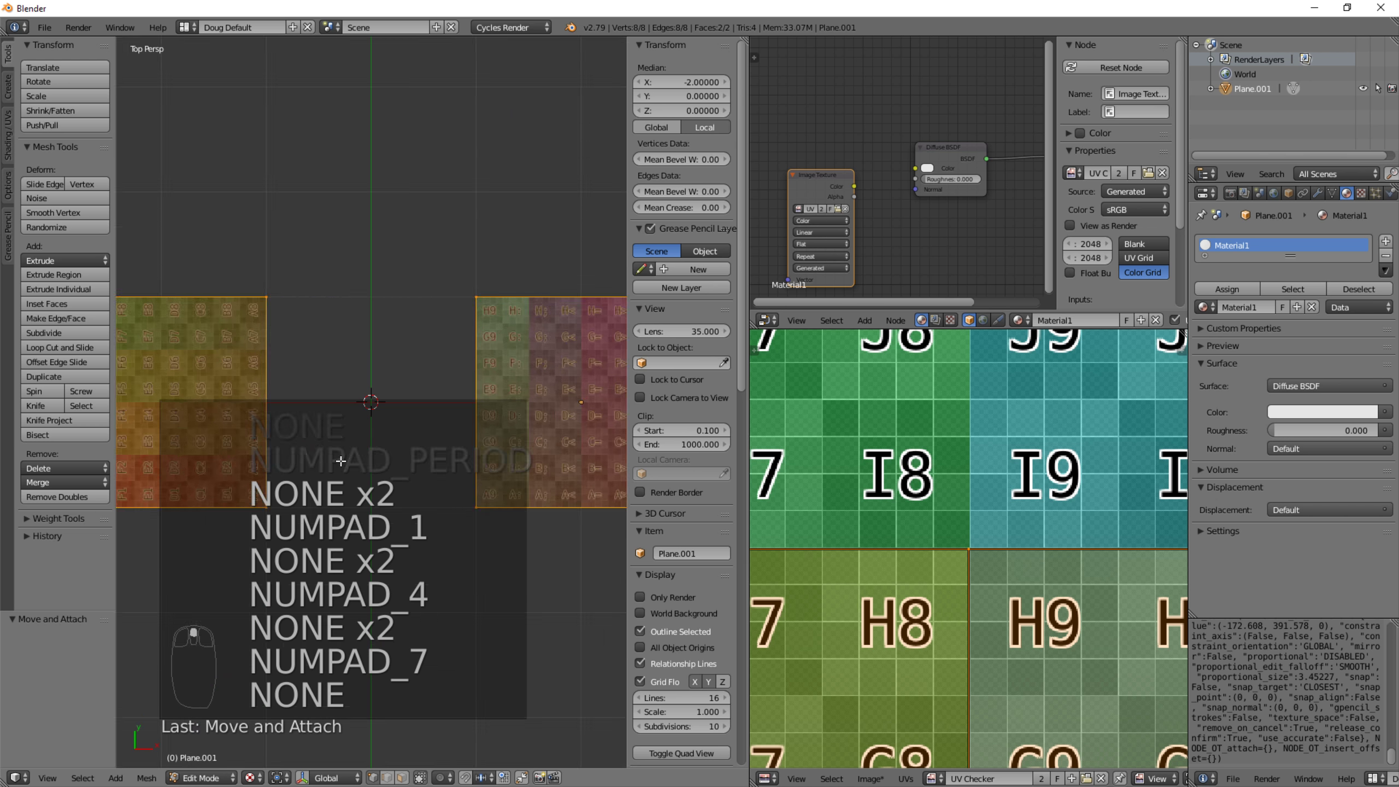
Compare the checker lettering on both planes in the top view, and view the whole combined UV layout over the checker image.
middle_click_drag(312, 462, 318, 468)
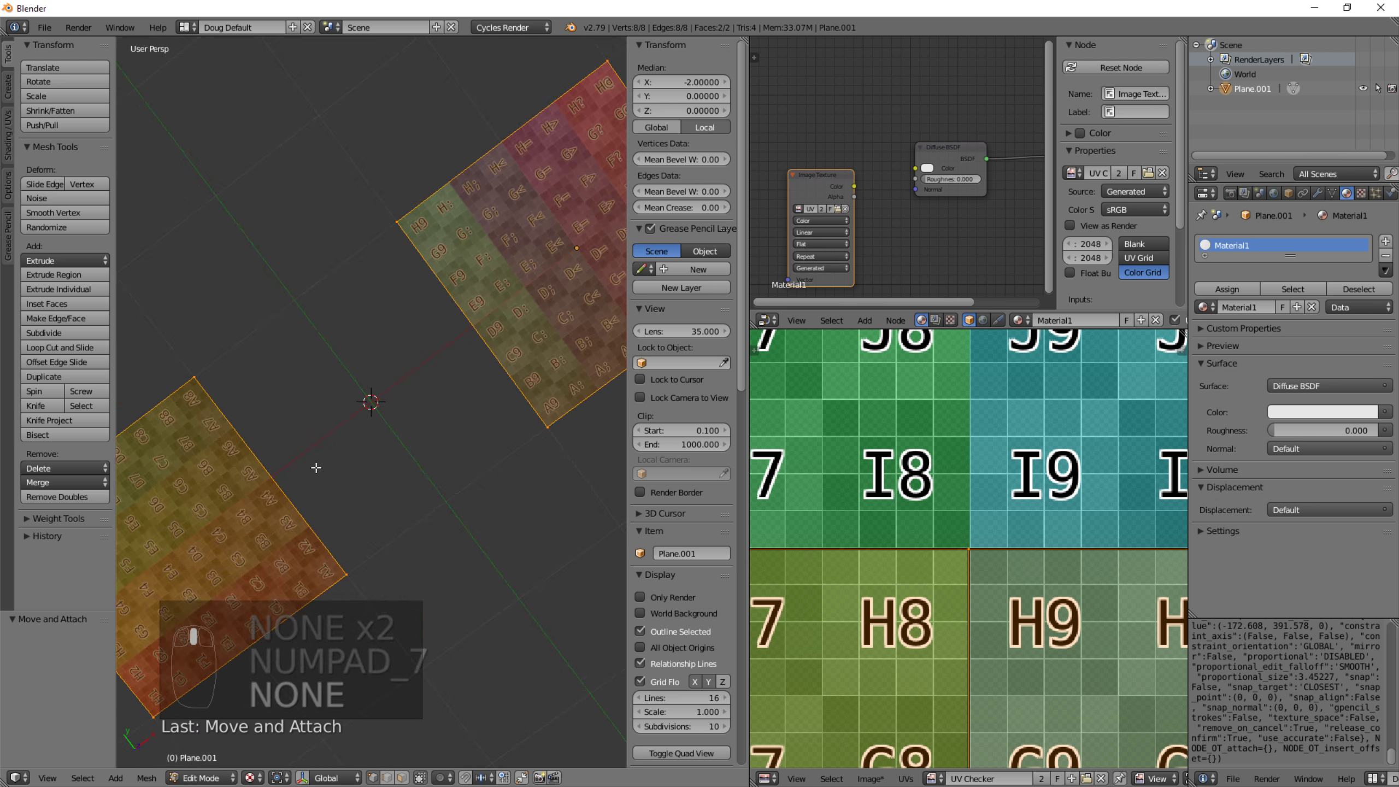
key("KP_7")
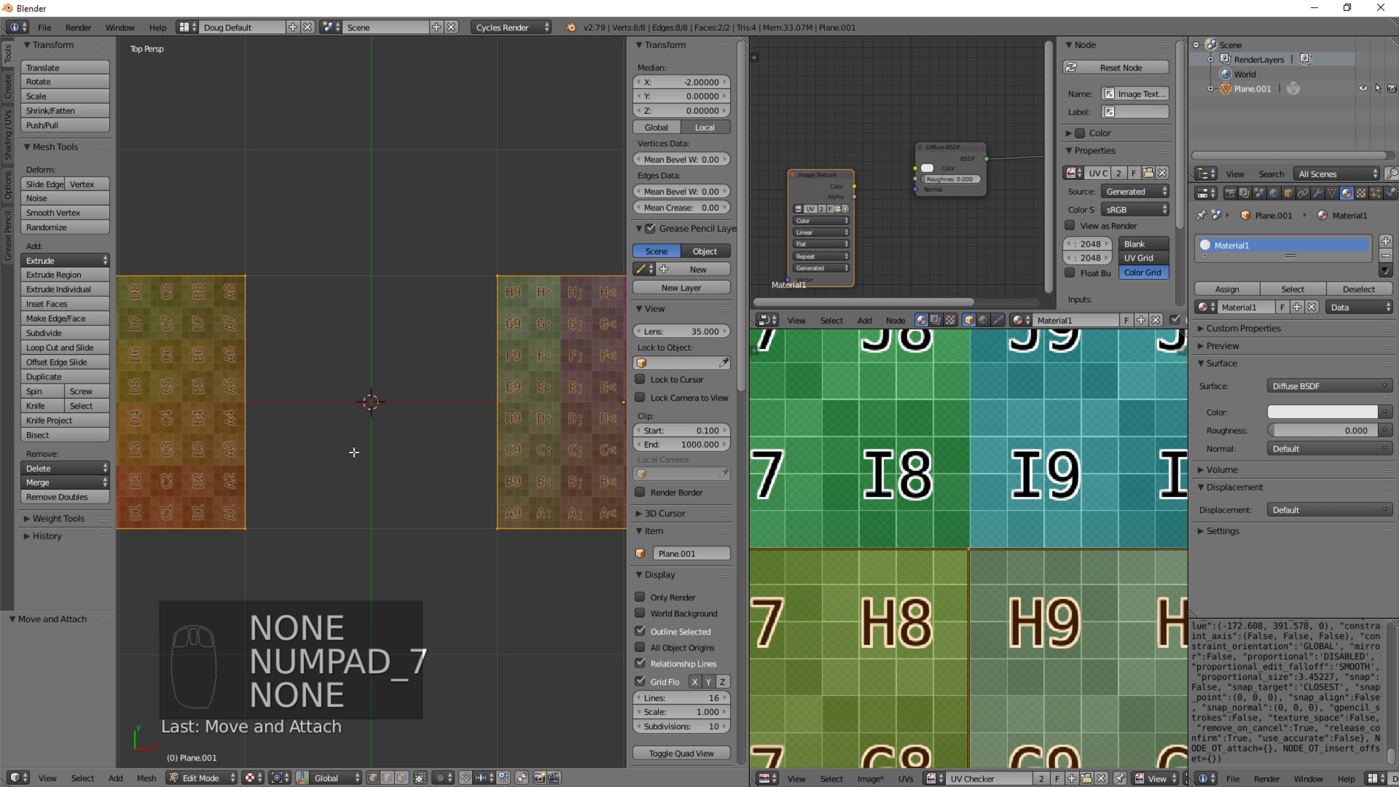
middle_click_drag(379, 442, 440, 389)
key("KP_7")
middle_click_drag(316, 450, 526, 439, "shift")
scroll(419, 429, "up", 3)
scroll(405, 428, "down", 1)
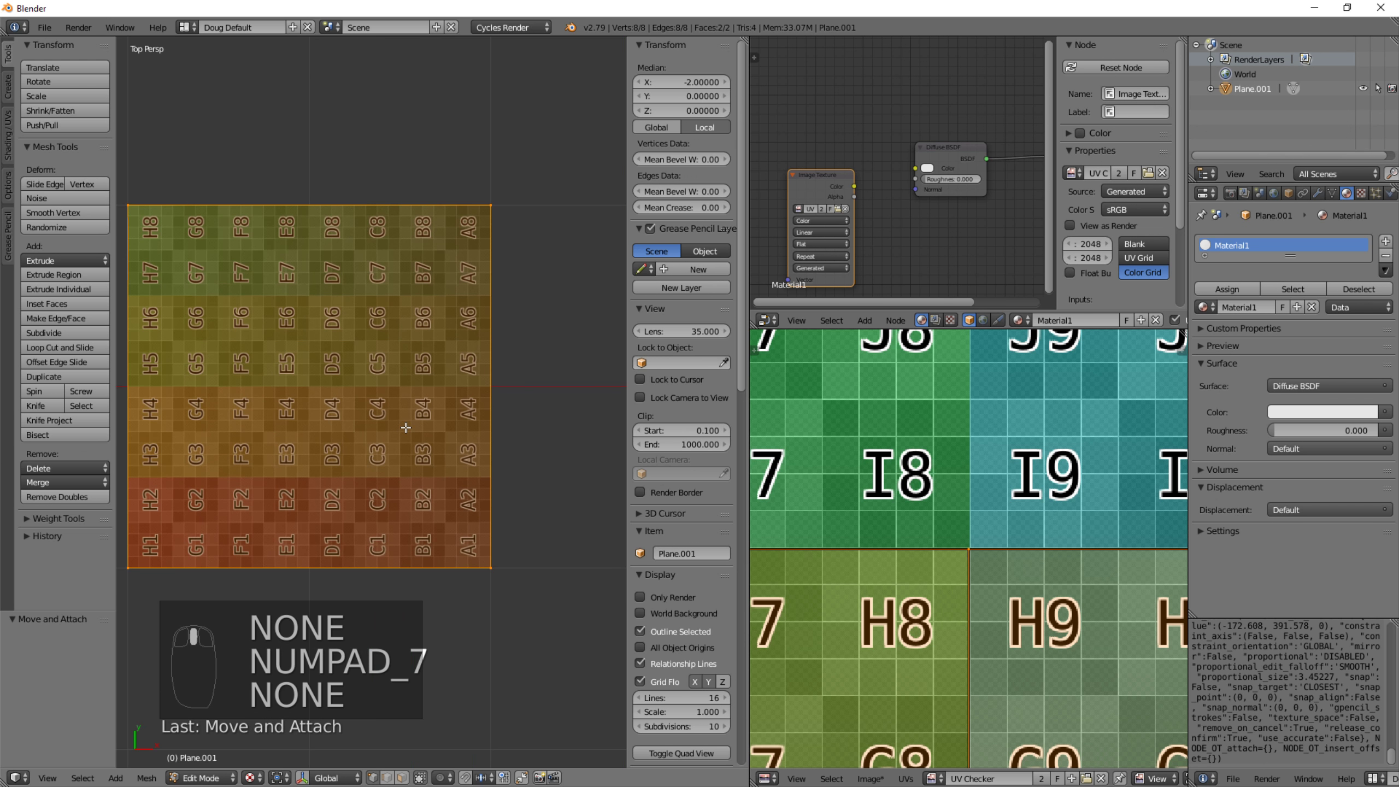
middle_click_drag(514, 460, 224, 403, "shift")
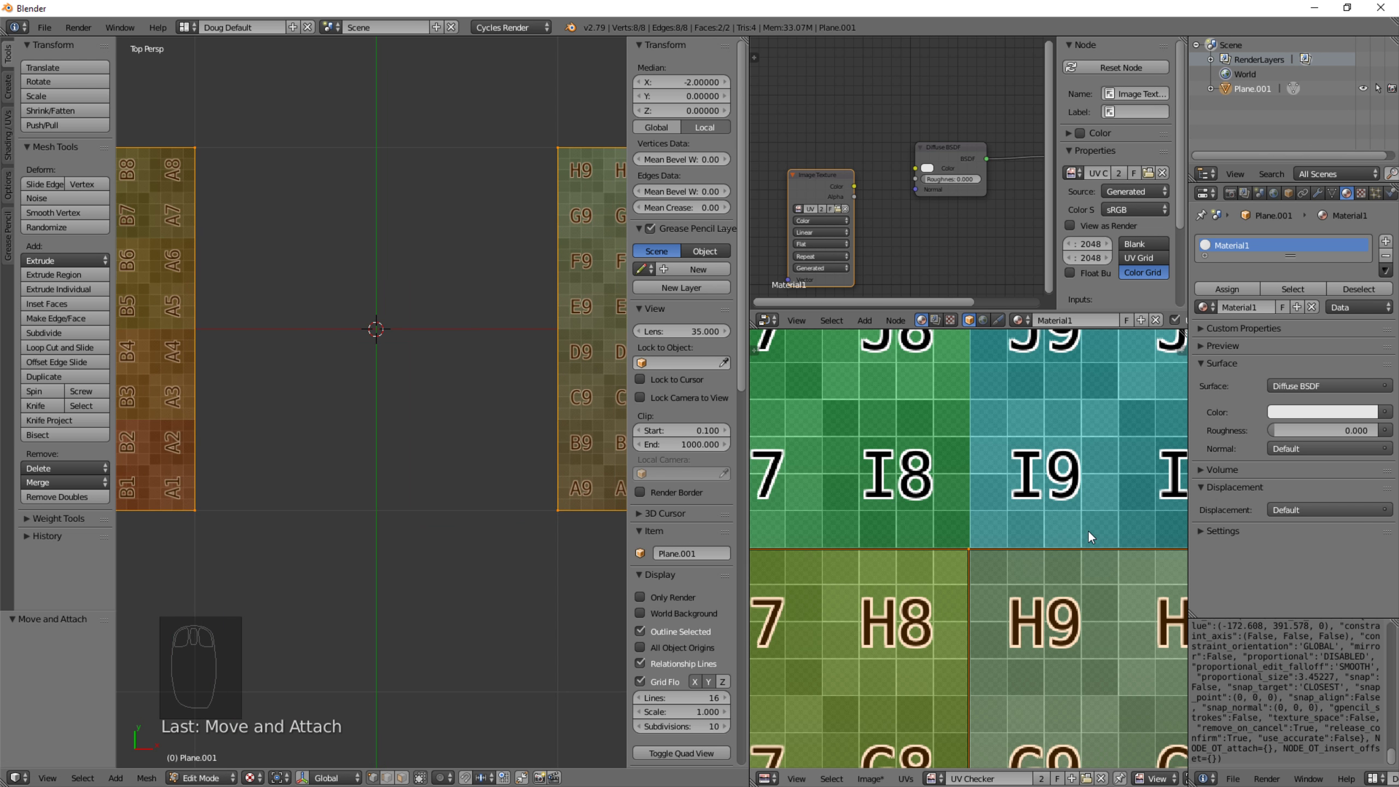
scroll(1083, 532, "down", 8)
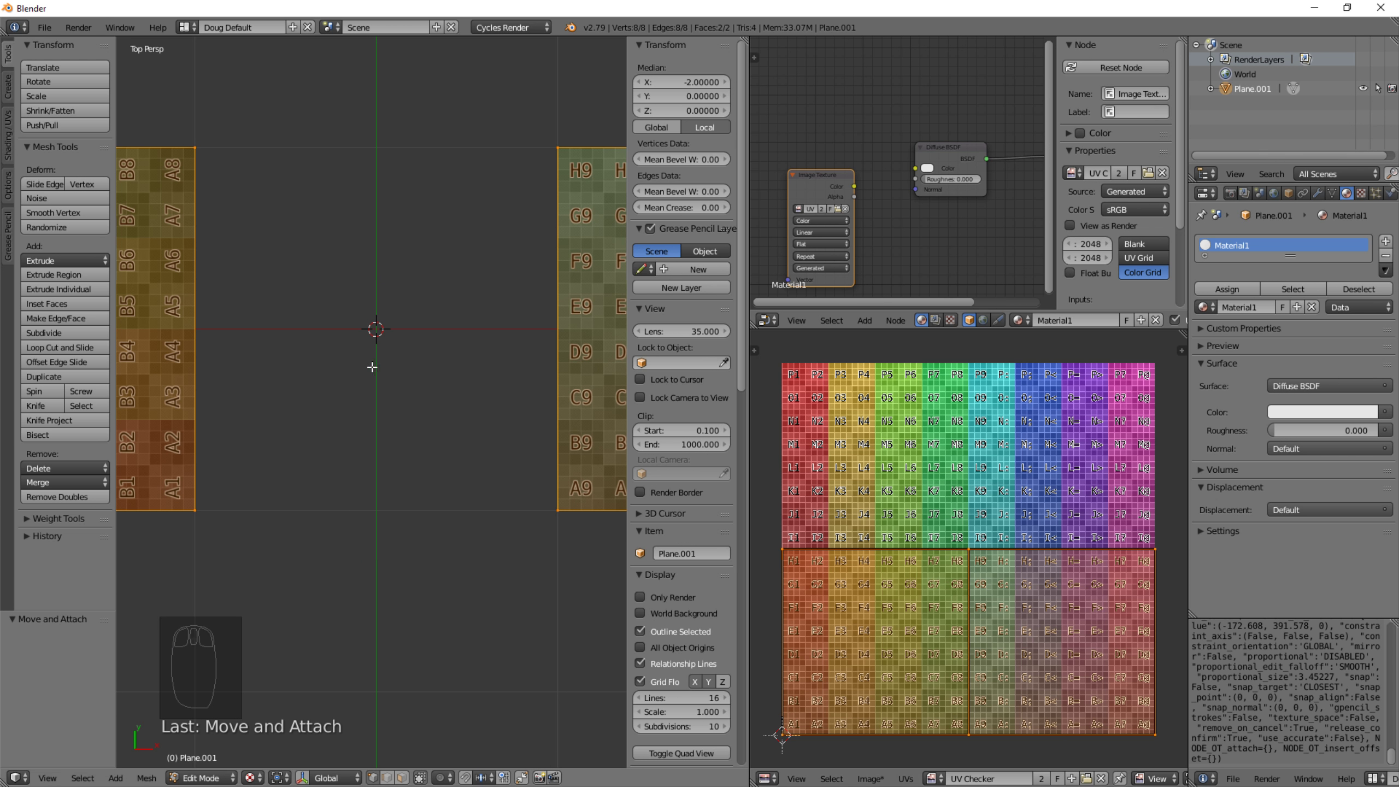
Deselect everything, switch to face select mode, and select only the UV island in the checker image's lower-right quarter.
key("a")
key("l")
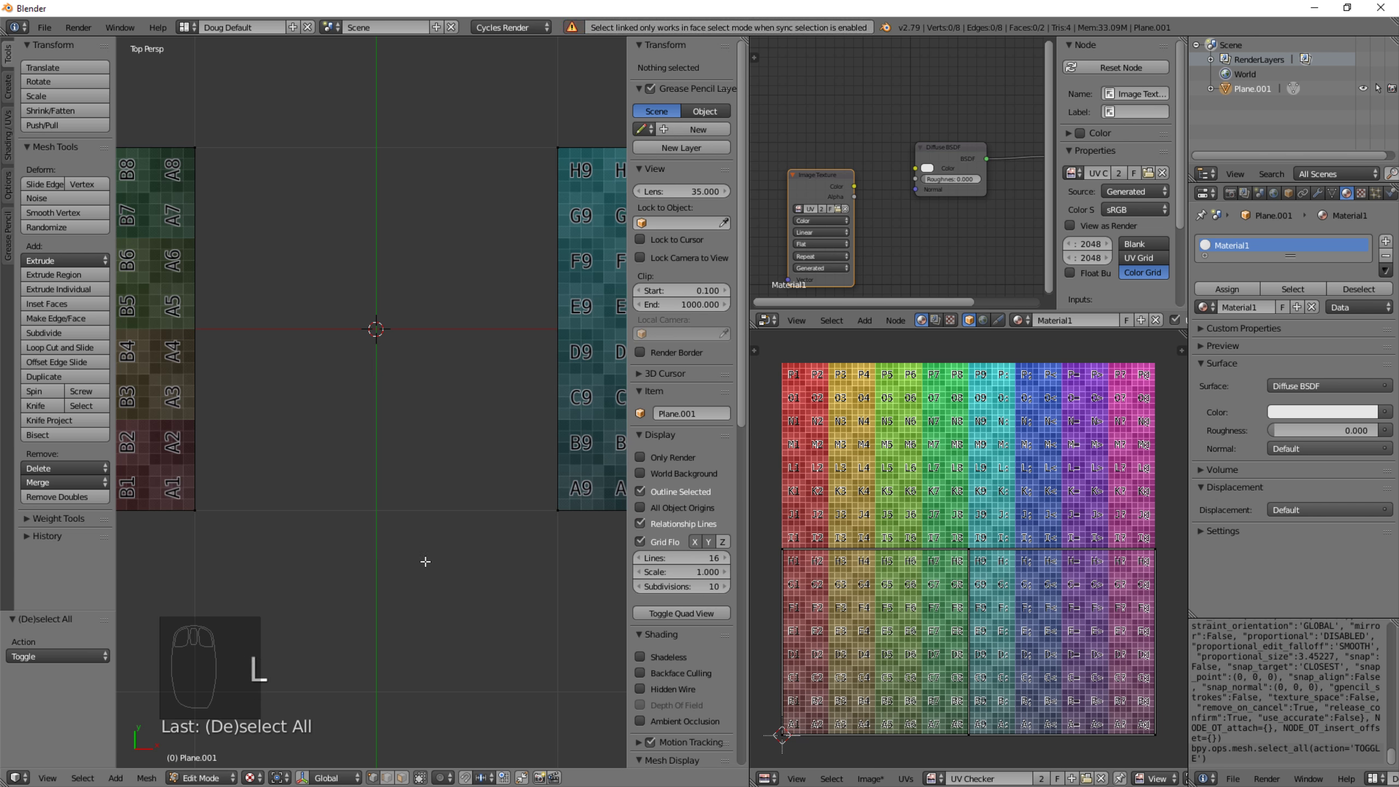
key("ctrl+Tab")
left_click(337, 512)
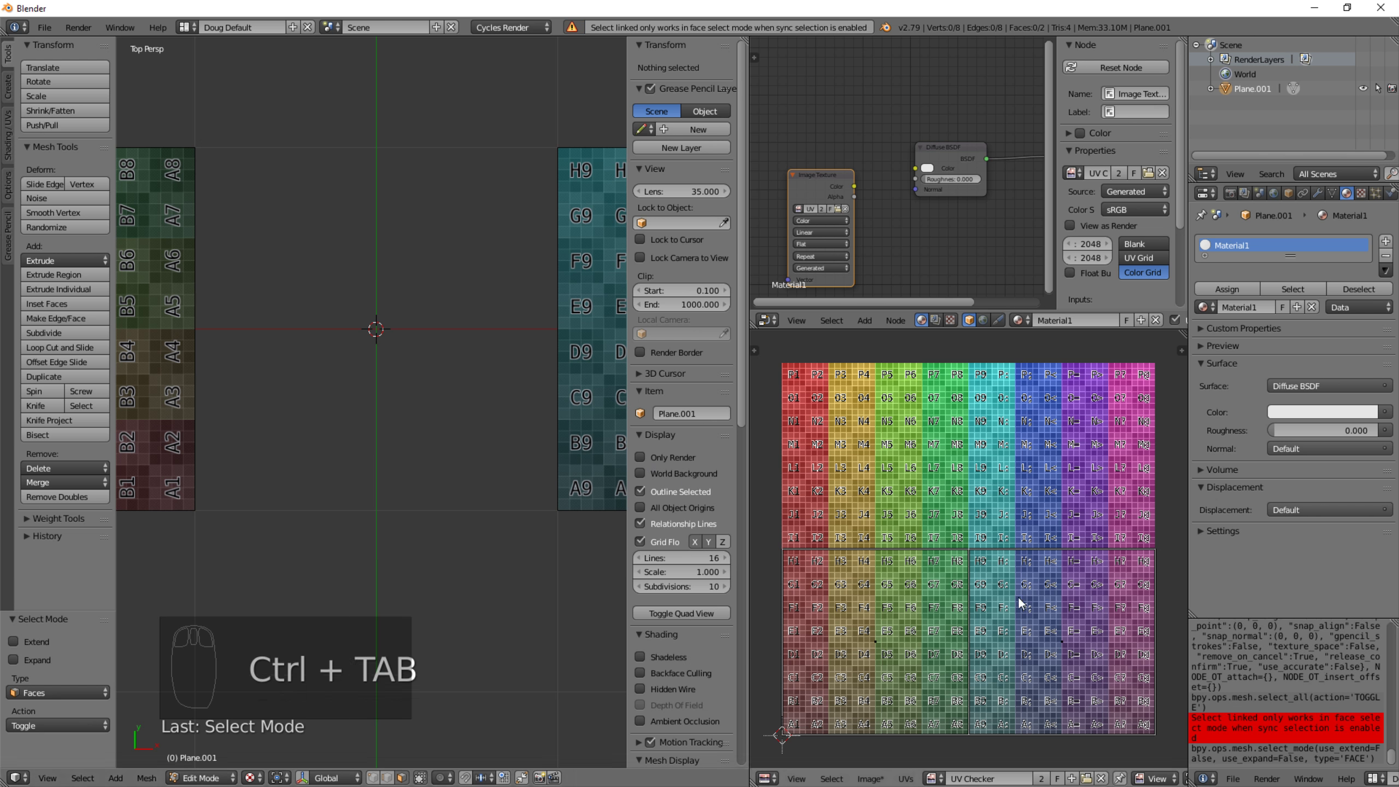
key("l")
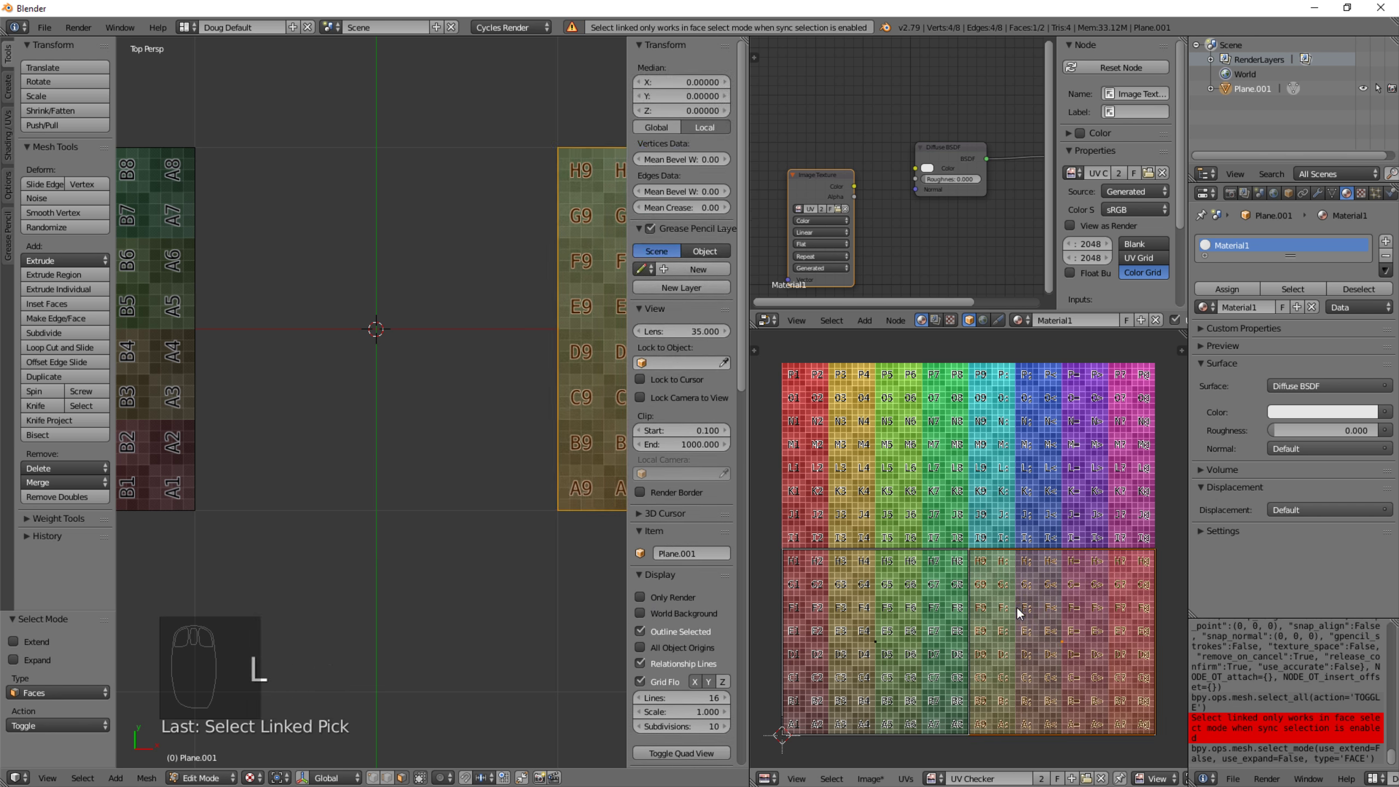
Move the selected UV island out past the checker image's right edge, by about 0.52 in X and 0.32 in Y.
key("g")
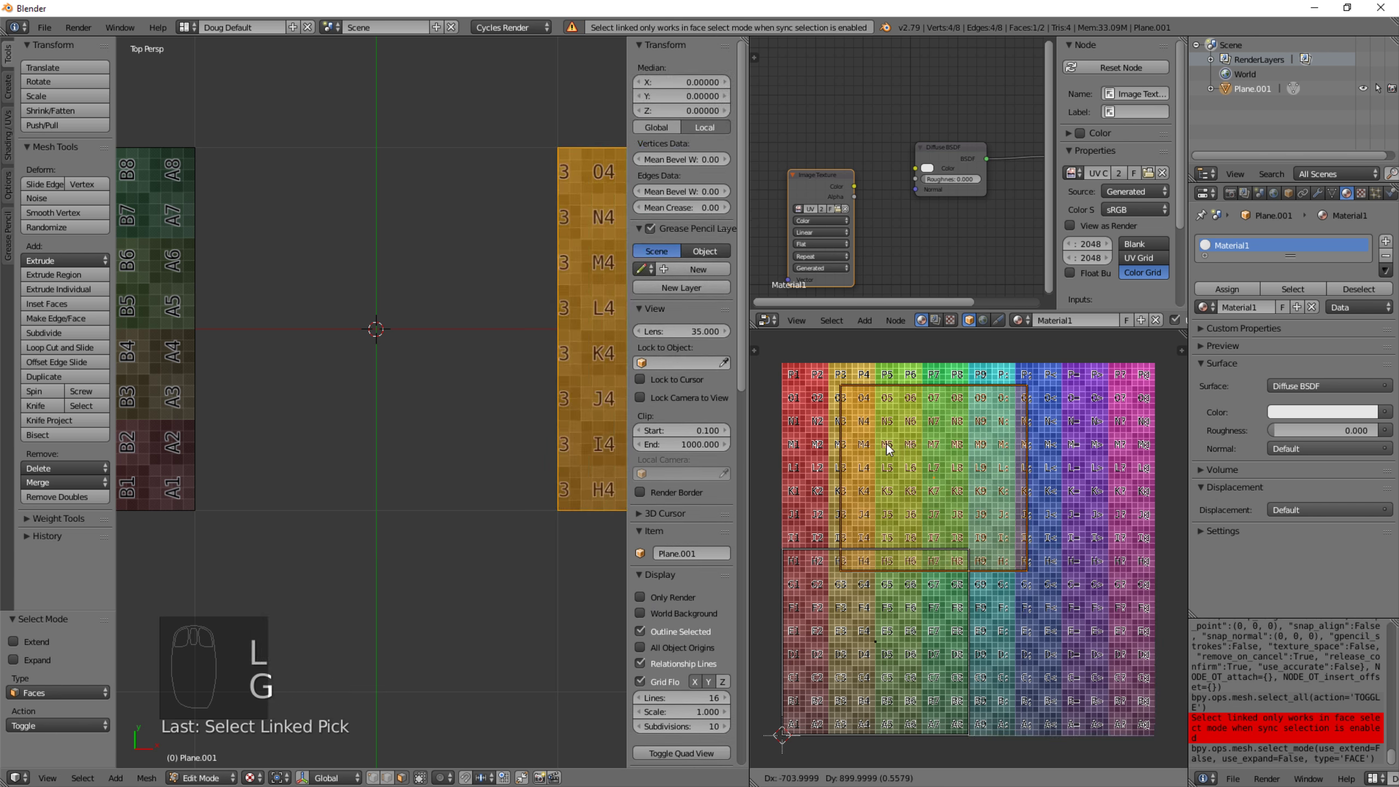
right_click(909, 440)
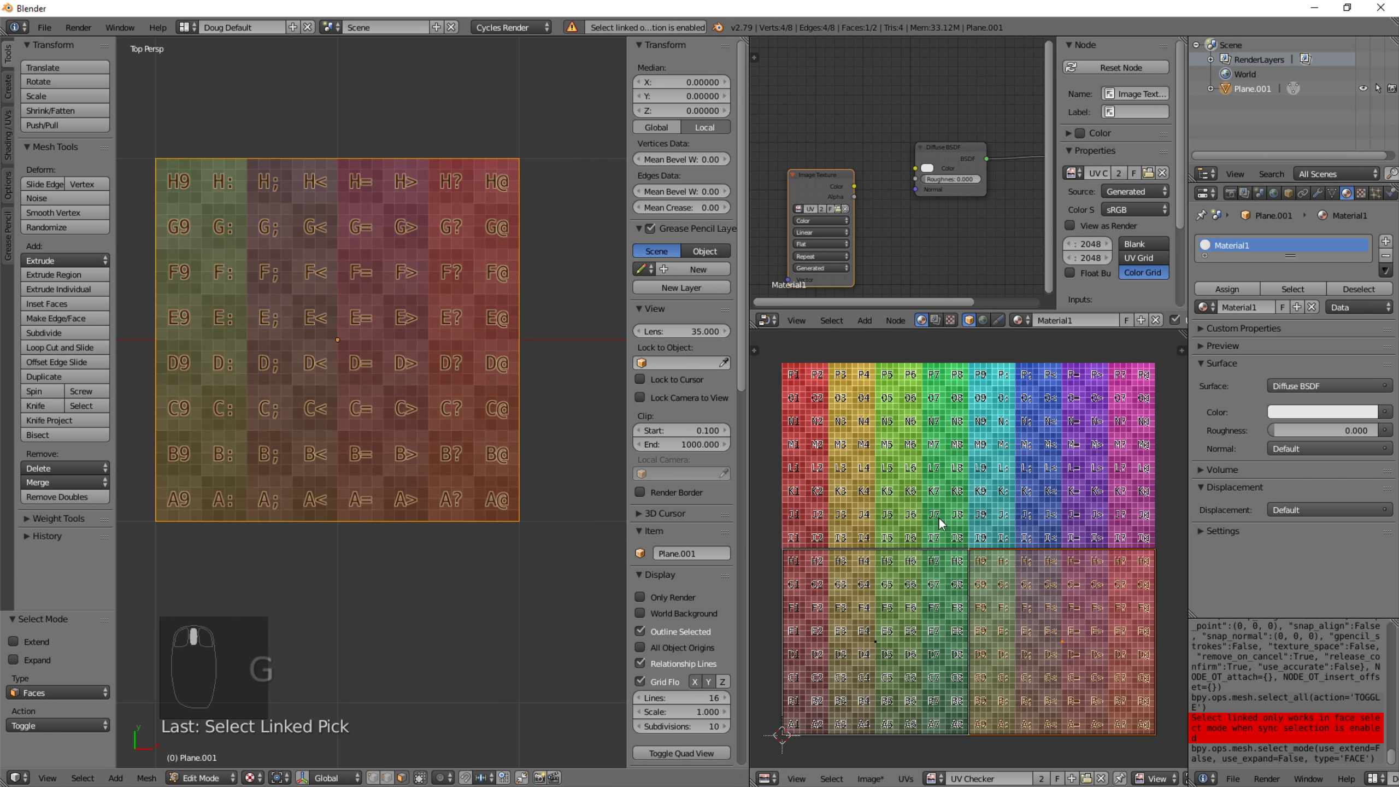
key("g")
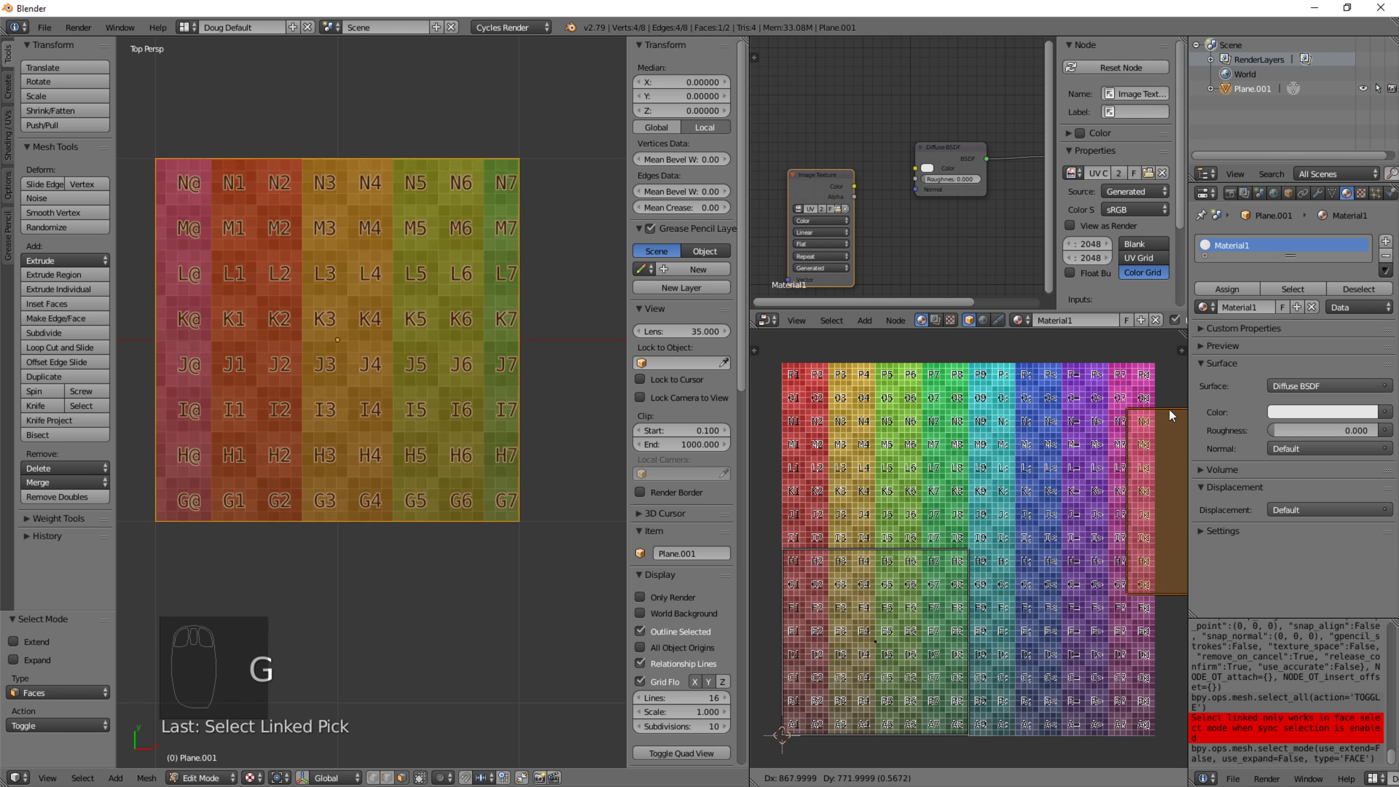
left_click(765, 431)
scroll(910, 574, "down", 3)
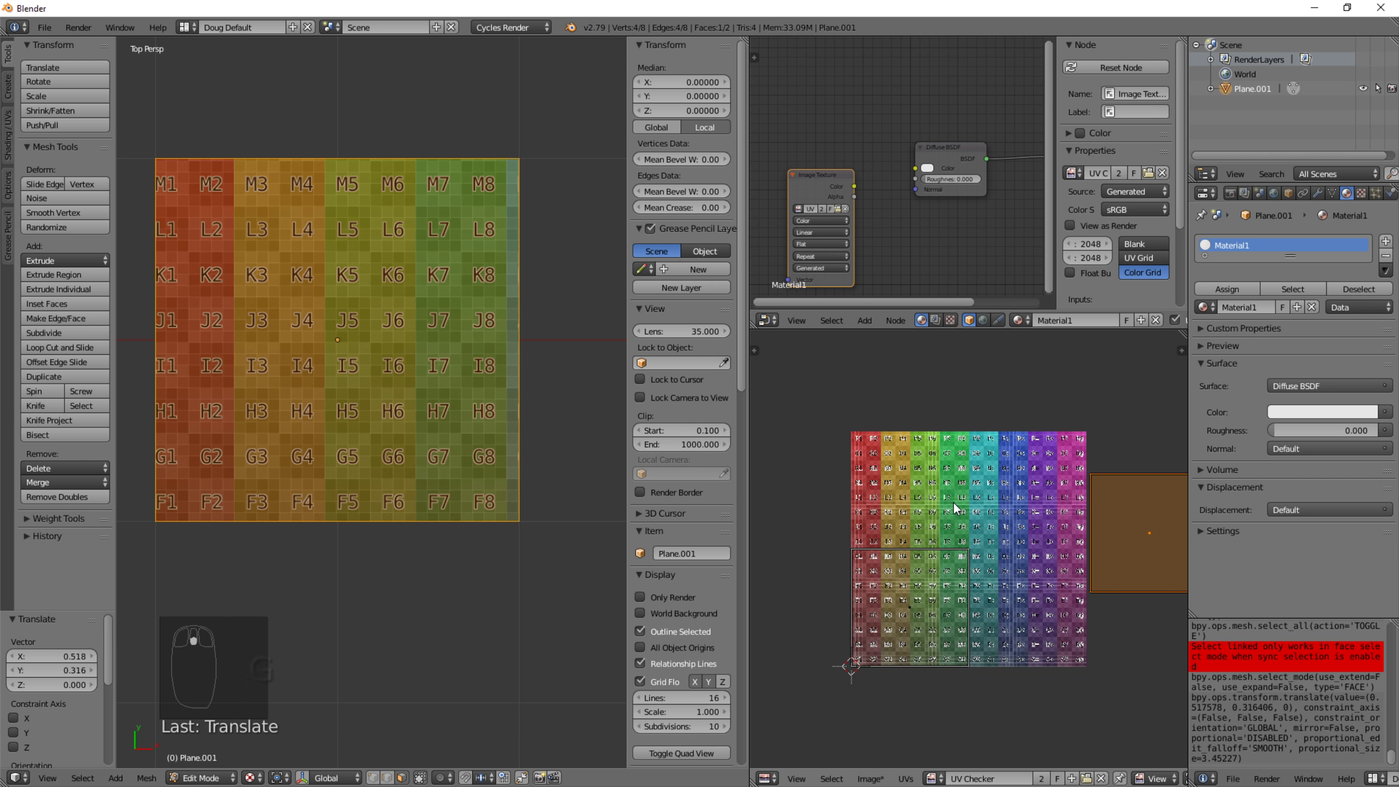
Scale the UV island in the checker's lower-left quarter by about 1.42 and shift it about 0.11 in X and Y, back inside the image.
right_click(909, 573)
middle_click_drag(326, 559, 430, 576)
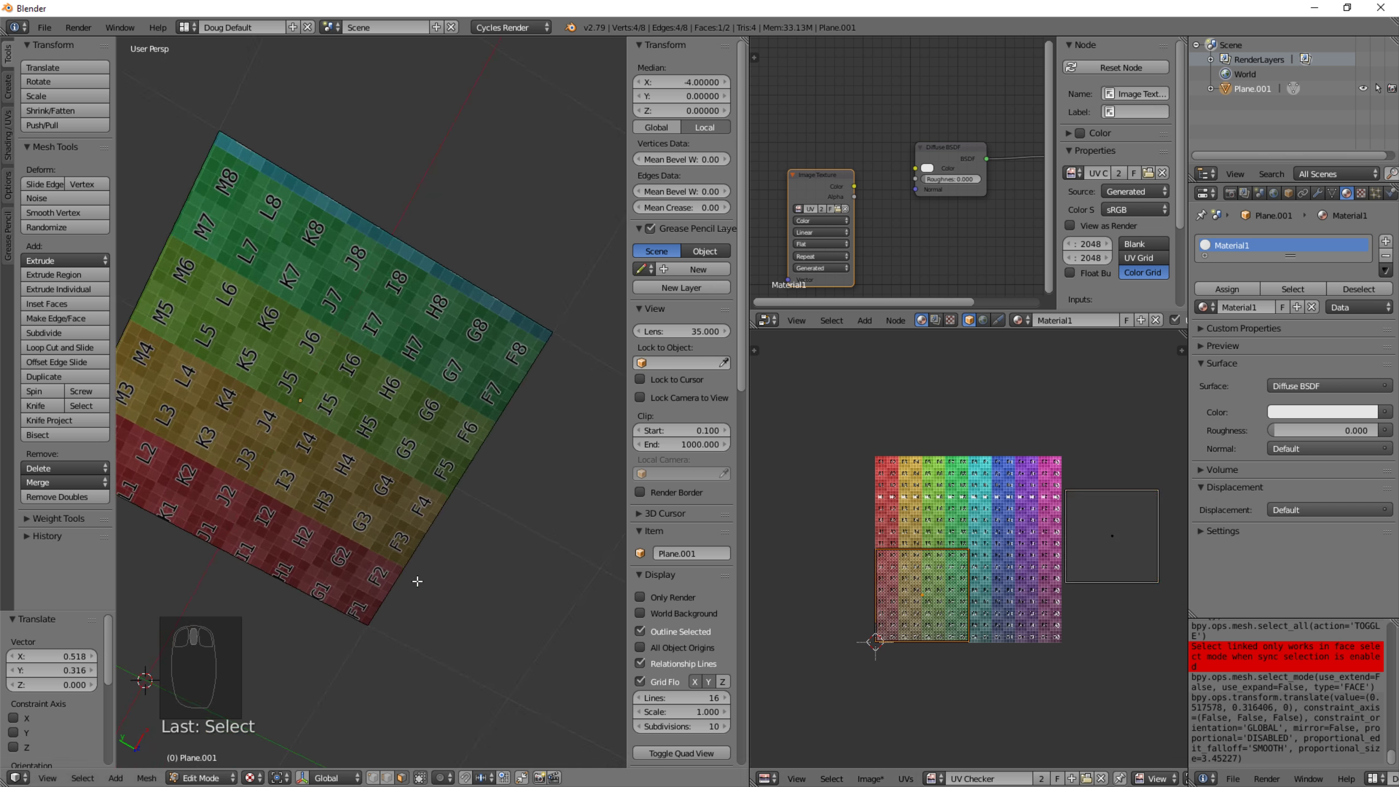
key("KP_1")
key("KP_7")
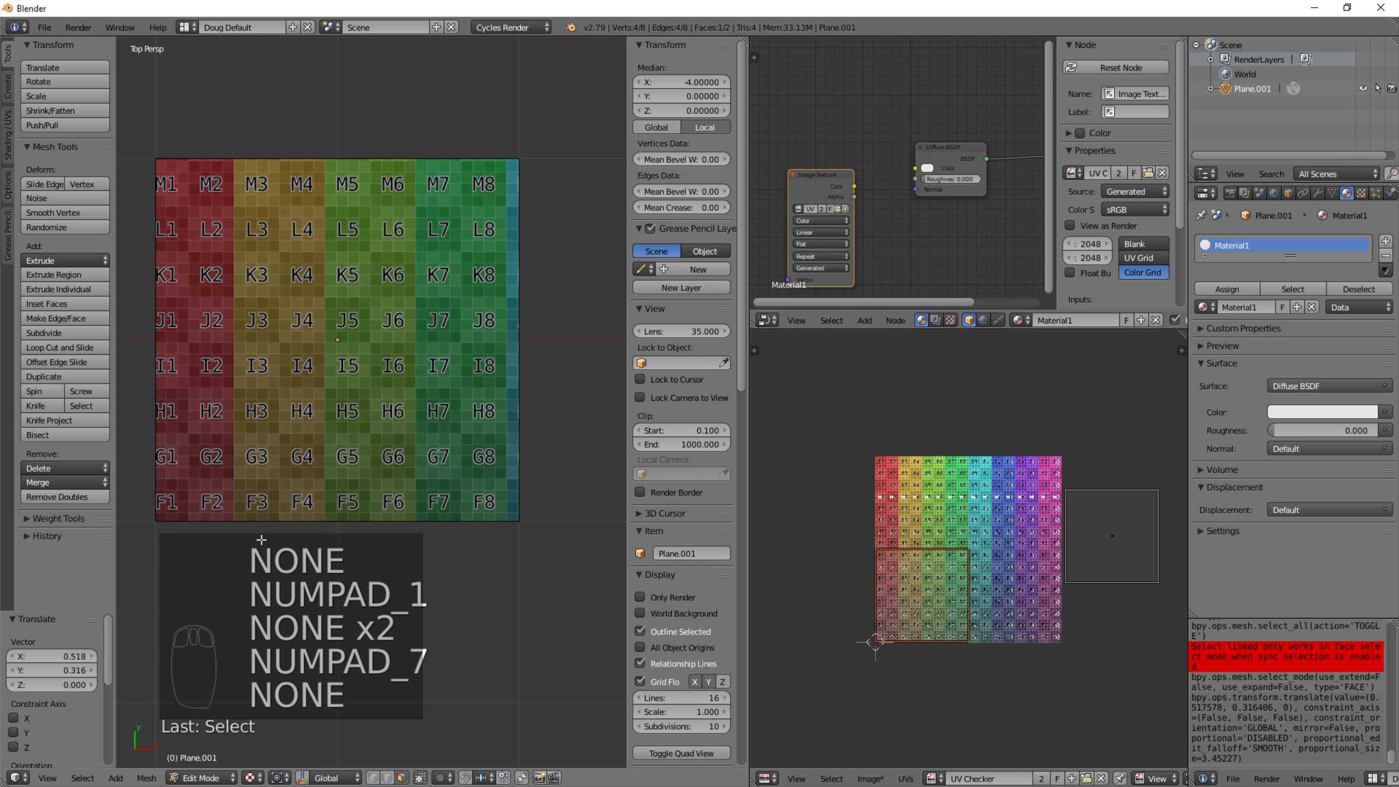
scroll(248, 546, "up", 2)
middle_click_drag(249, 550, 546, 549, "shift")
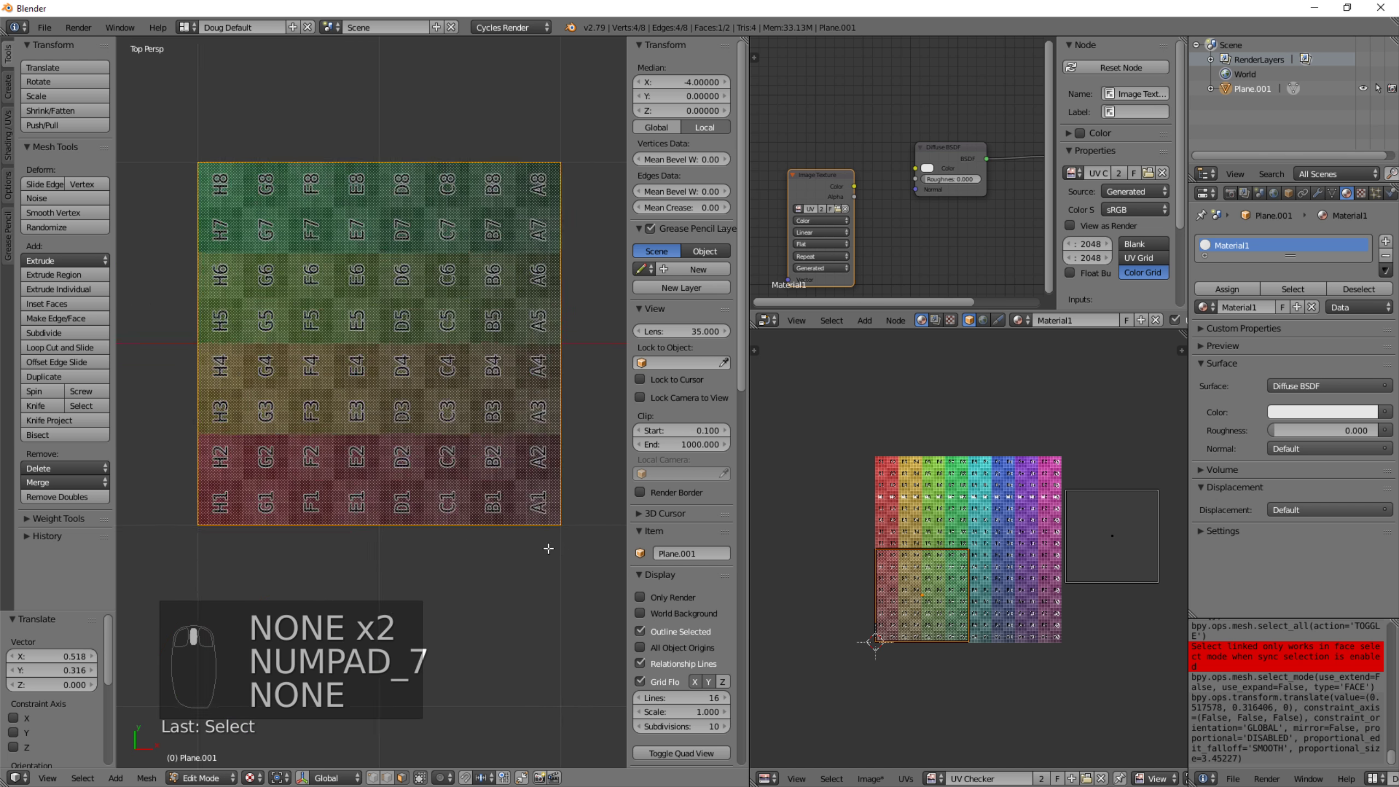
scroll(986, 545, "up", 1)
scroll(931, 588, "up", 1)
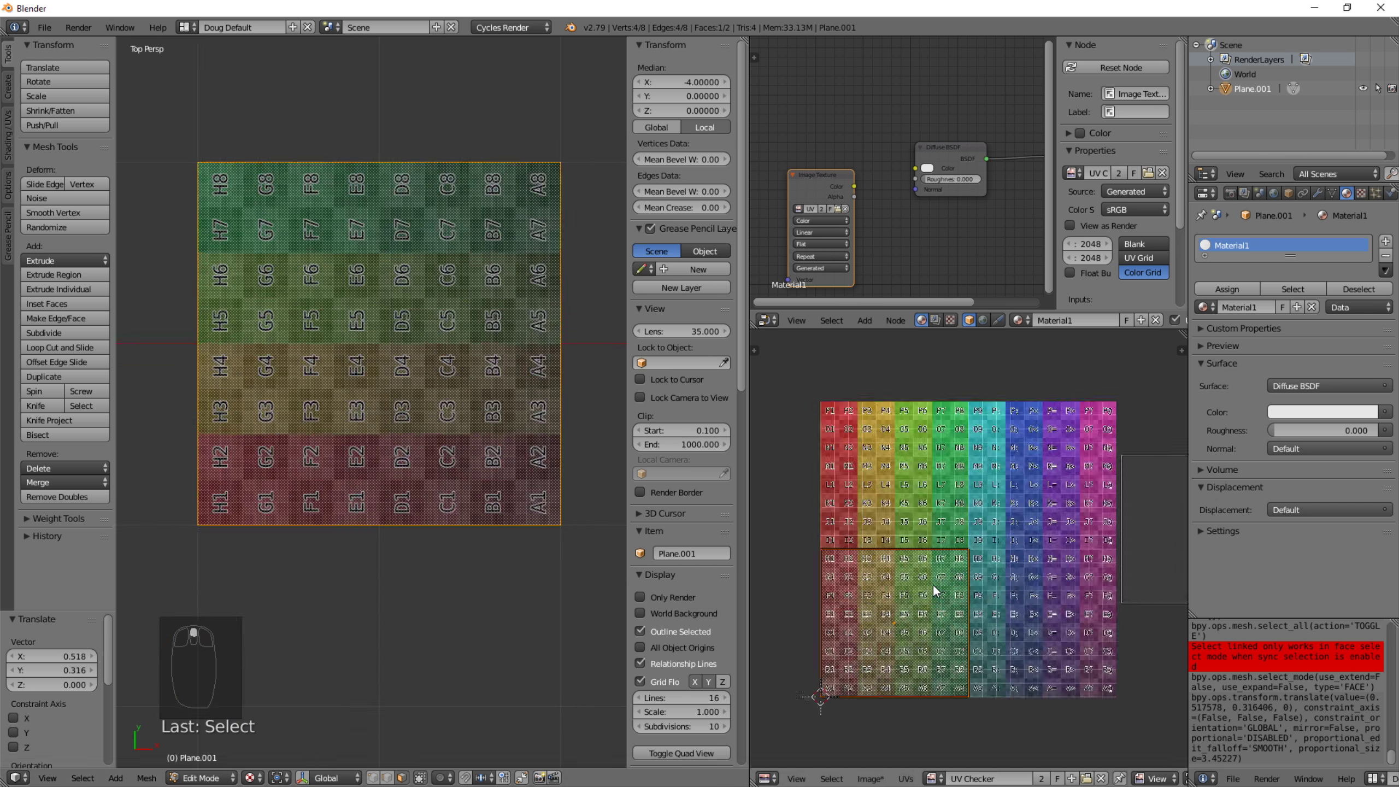
key("s")
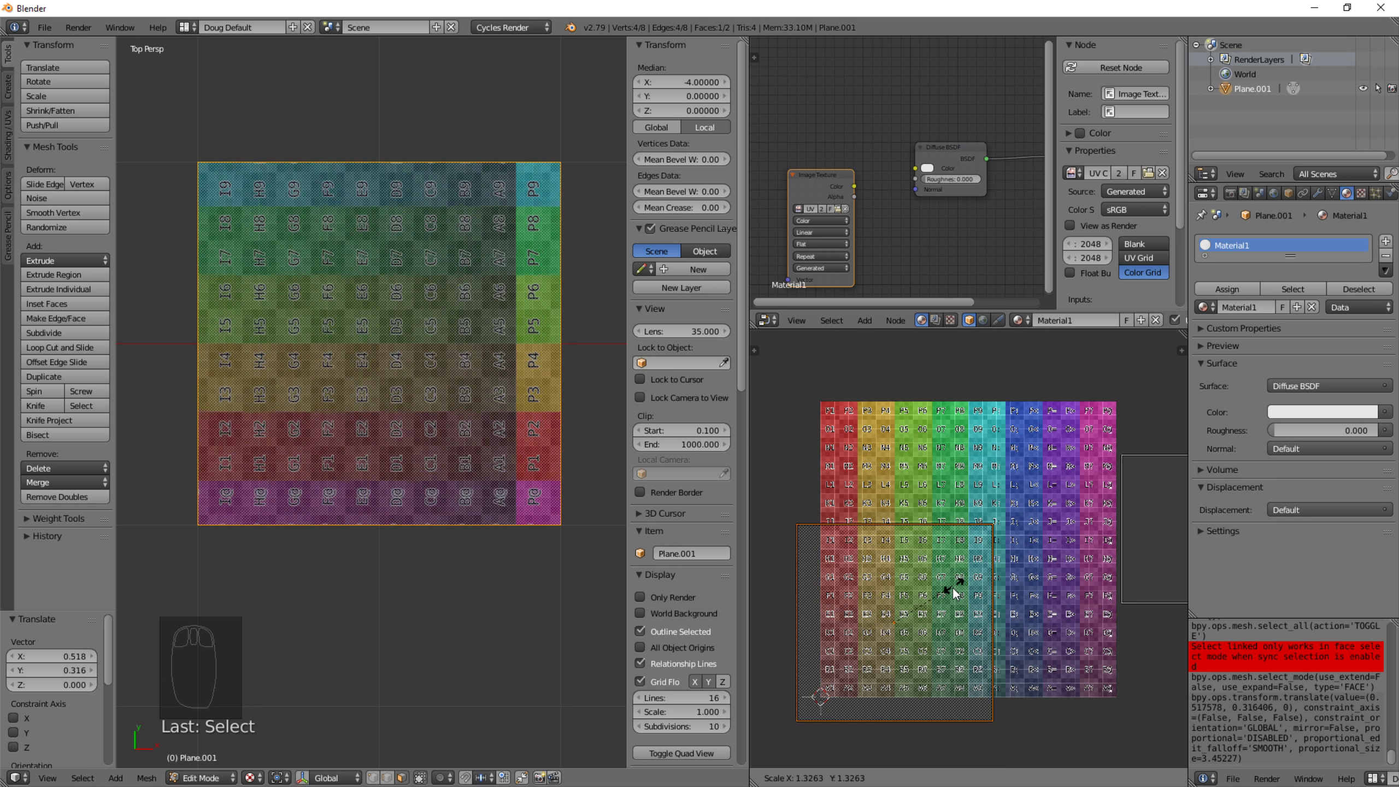
left_click(950, 586)
key("g")
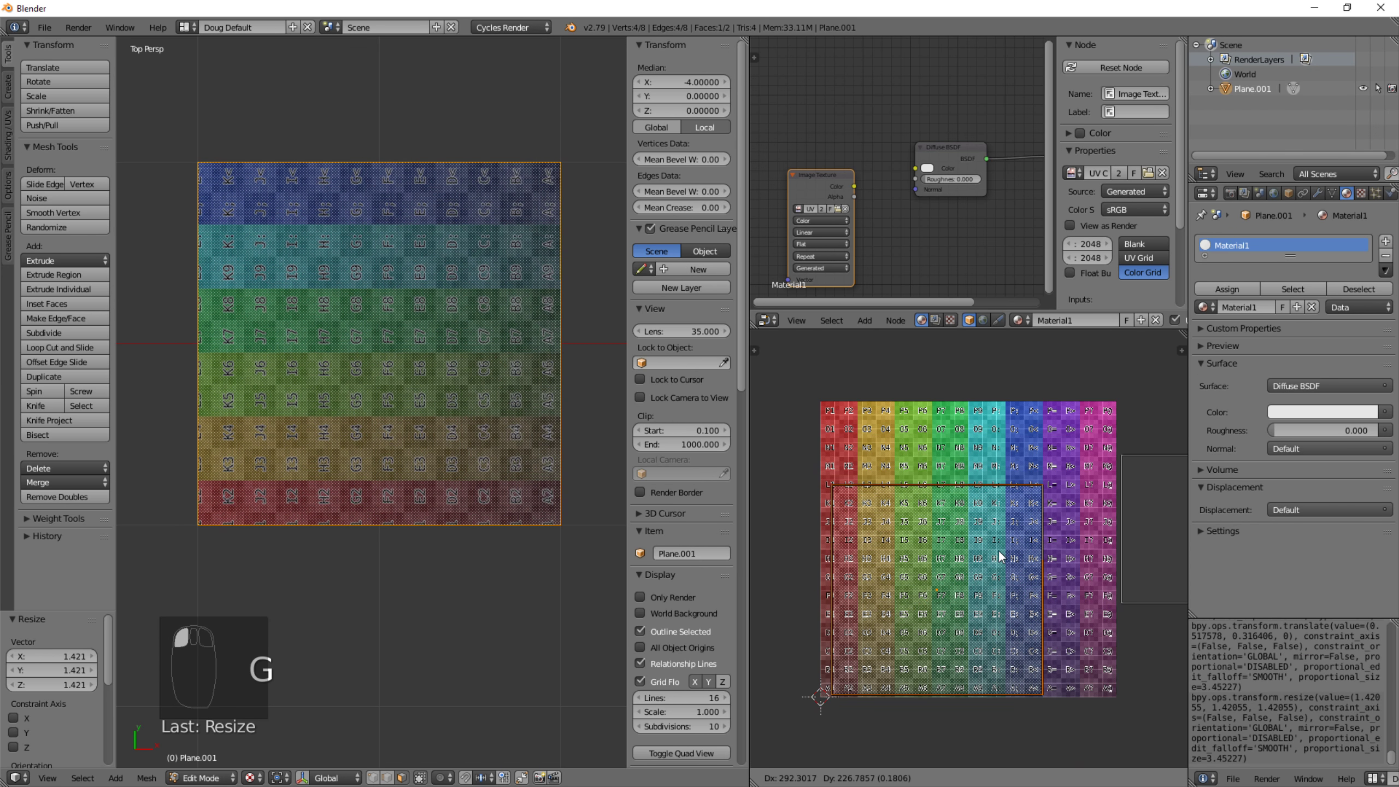
left_click(1006, 552)
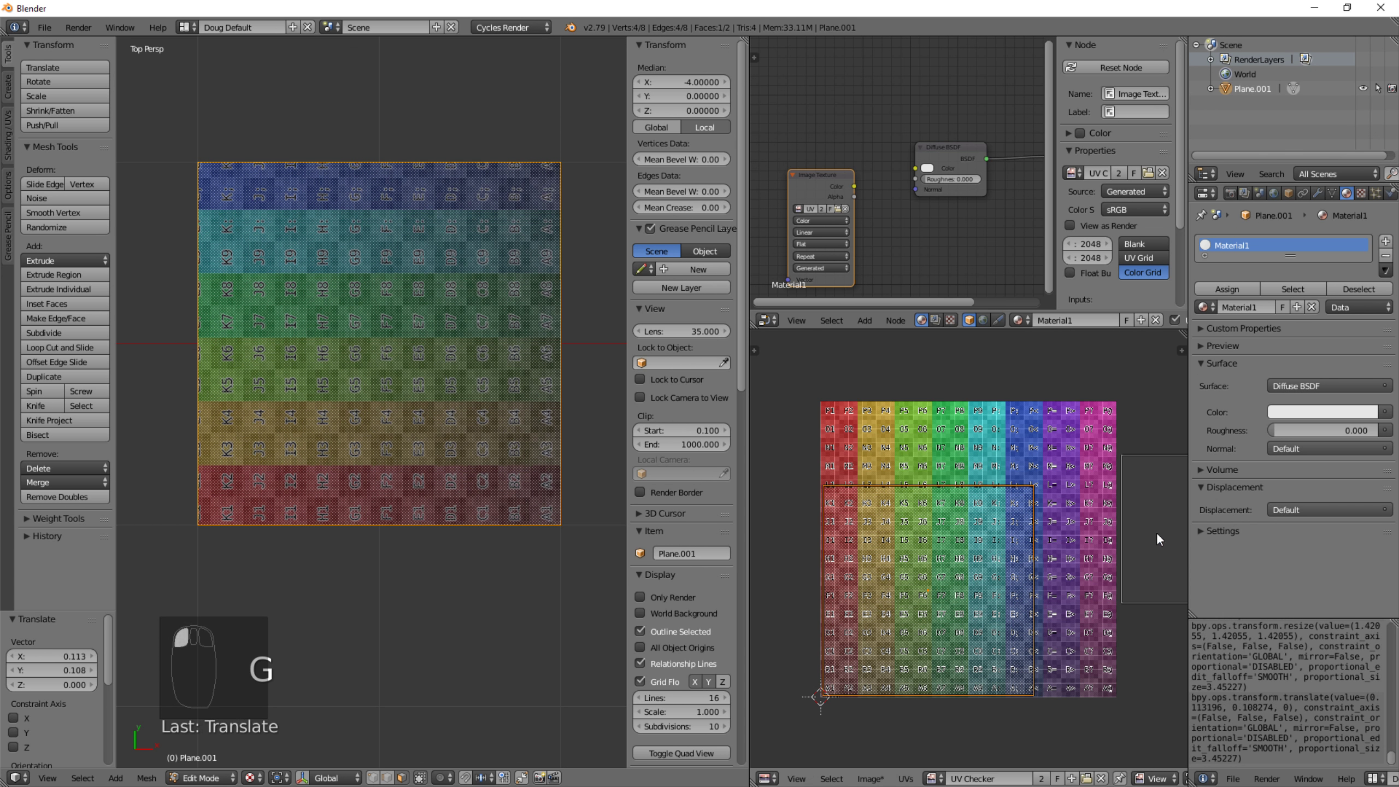
Move the UV island lying outside the image onto the checker's upper-right area, by about -0.53 in X and 0.15 in Y.
middle_click_drag(568, 553, 561, 561)
key("KP_1")
key("KP_7")
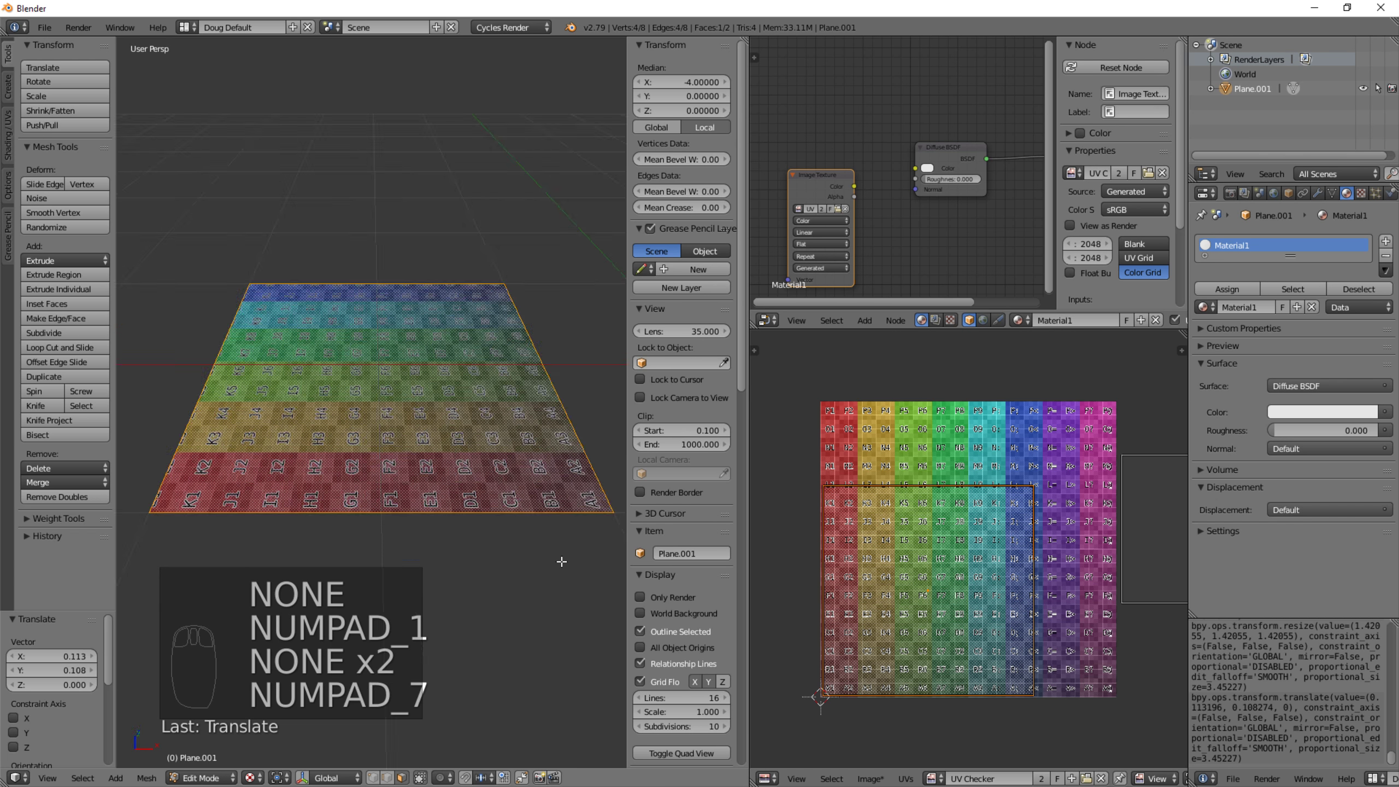
scroll(571, 506, "up", 6)
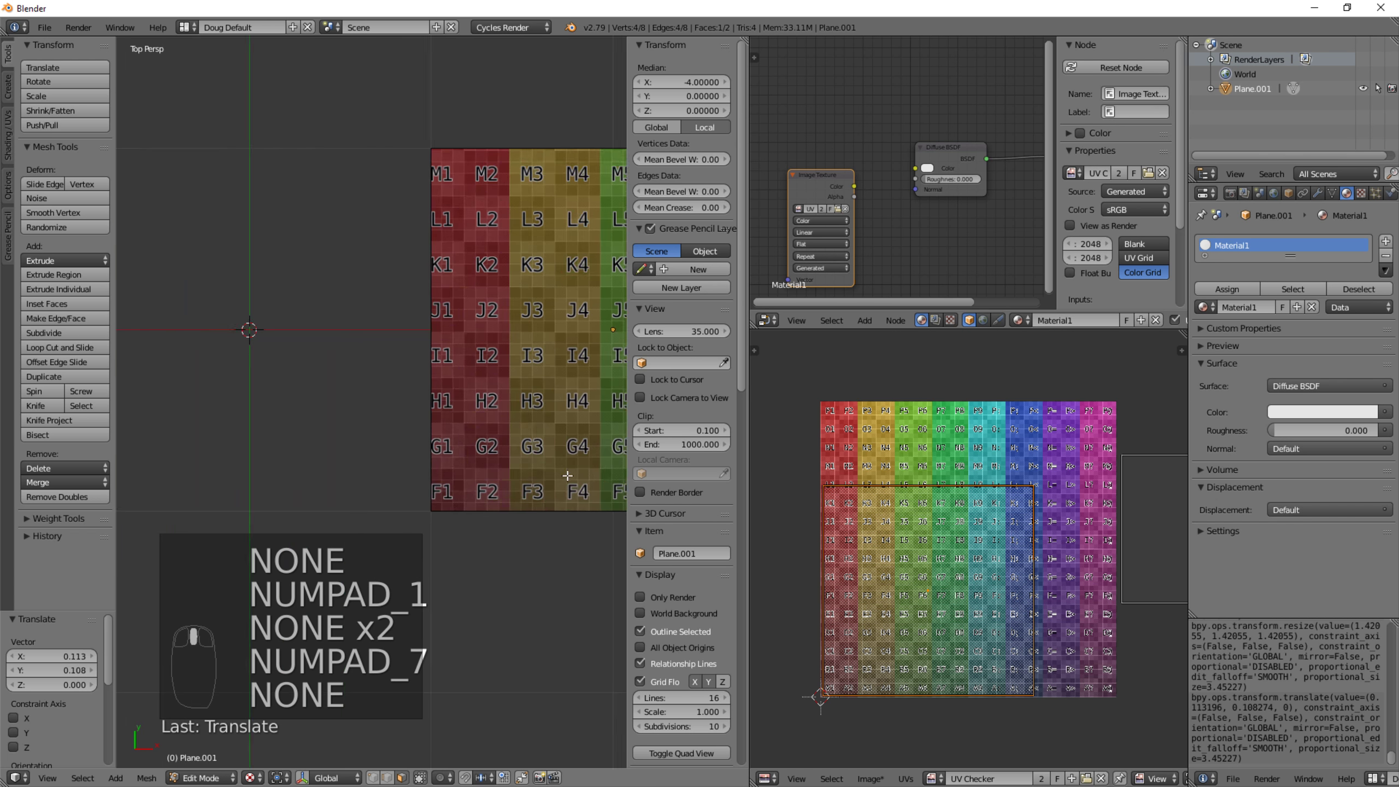
right_click(1152, 511)
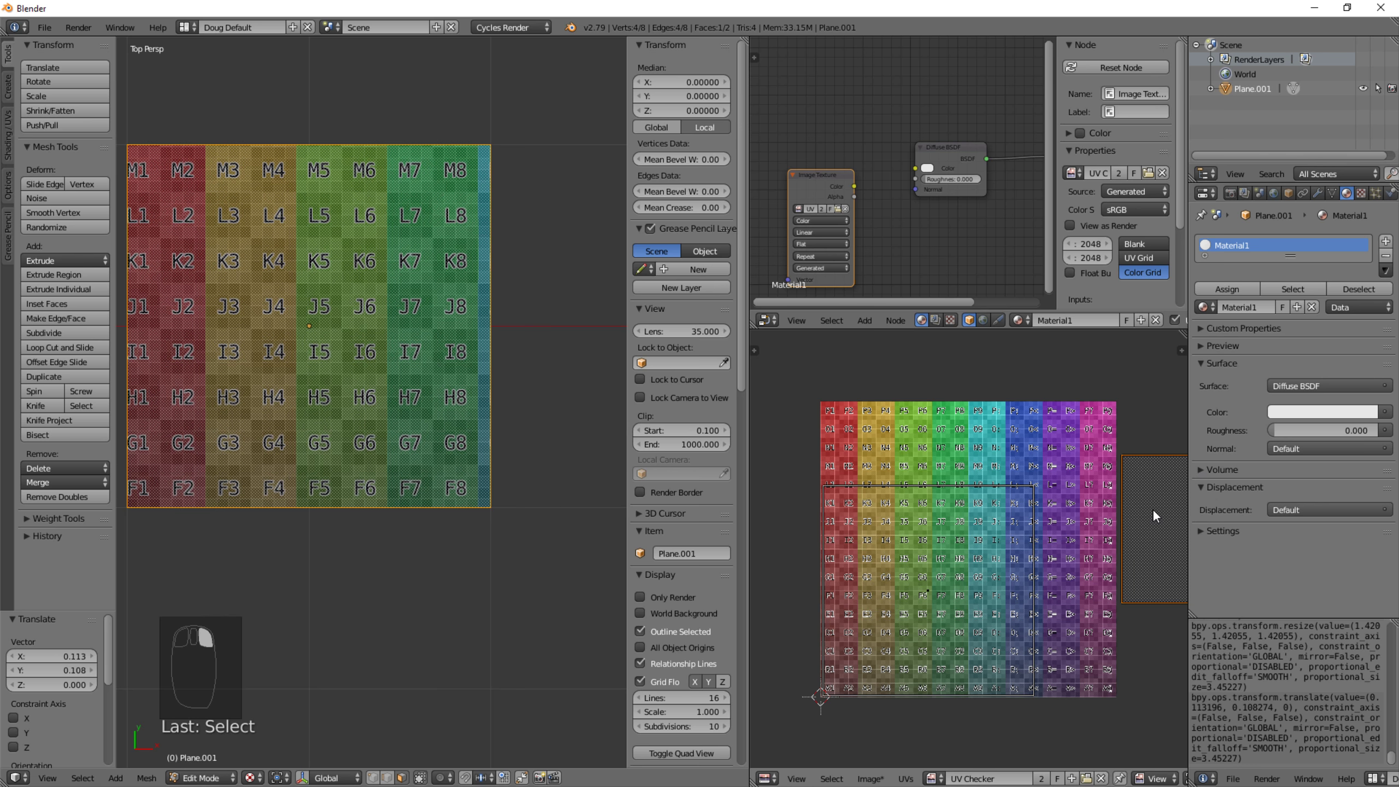
key("g")
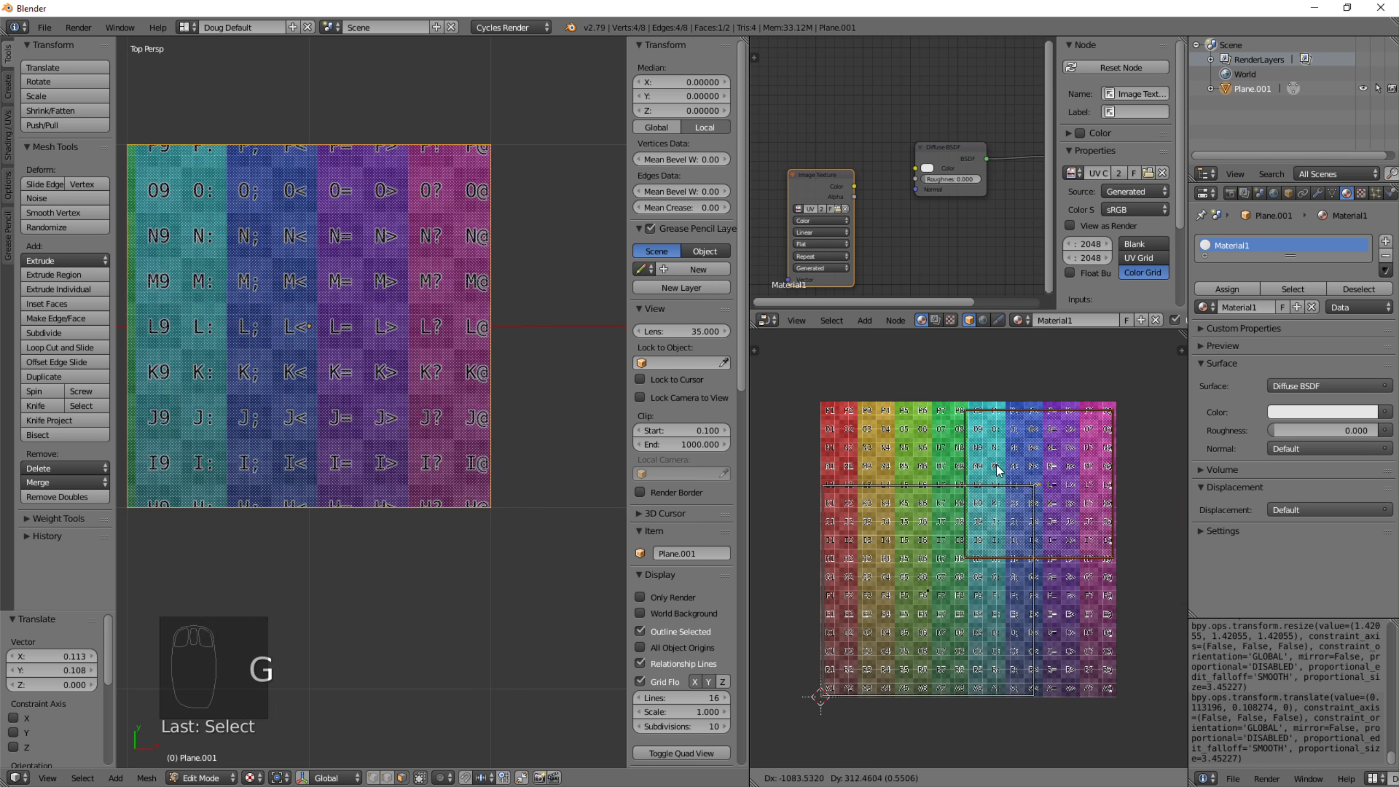
left_click(998, 469)
Scale the upper-right UV island to about 0.65 and shift it about 0.07 in X and 0.10 in Y towards the image corner.
key("s")
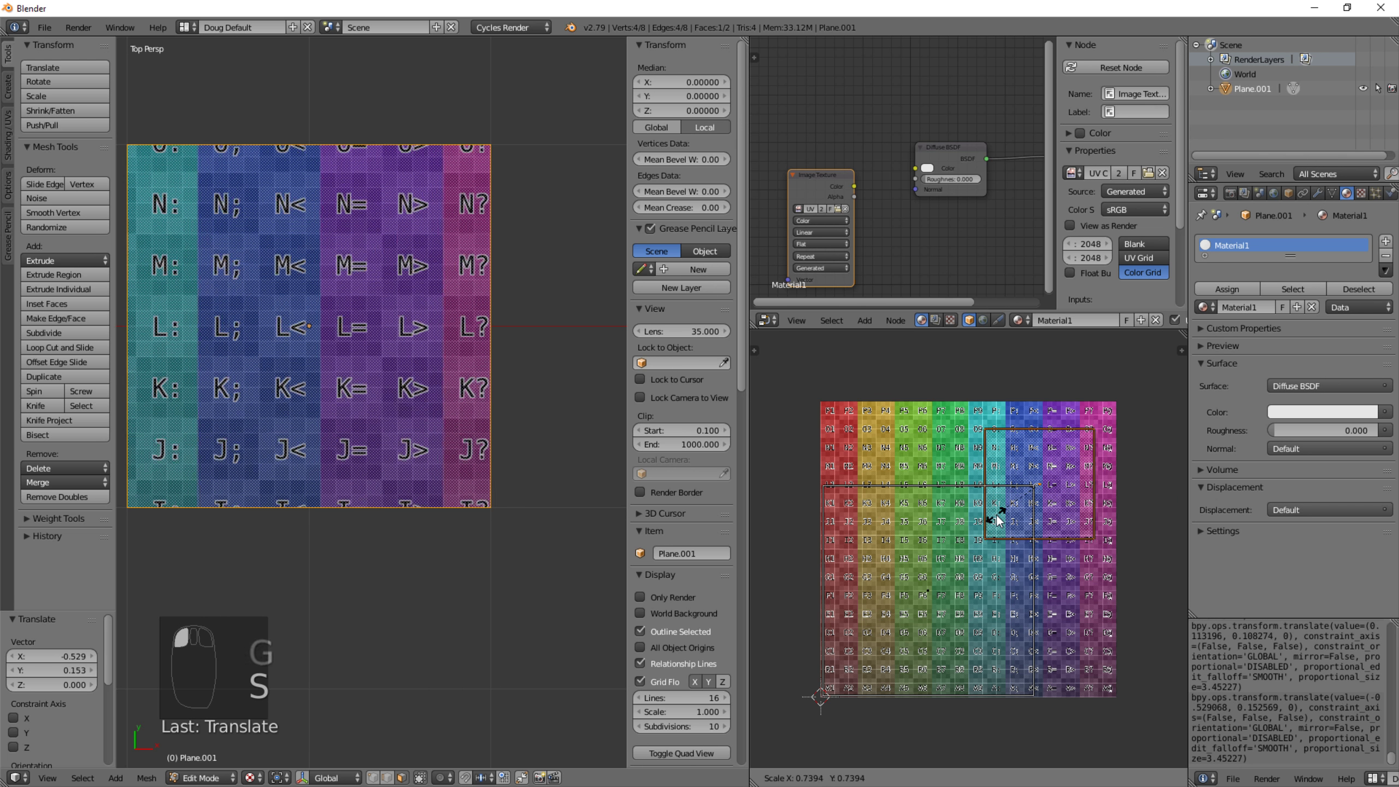
left_click(1001, 511)
key("g")
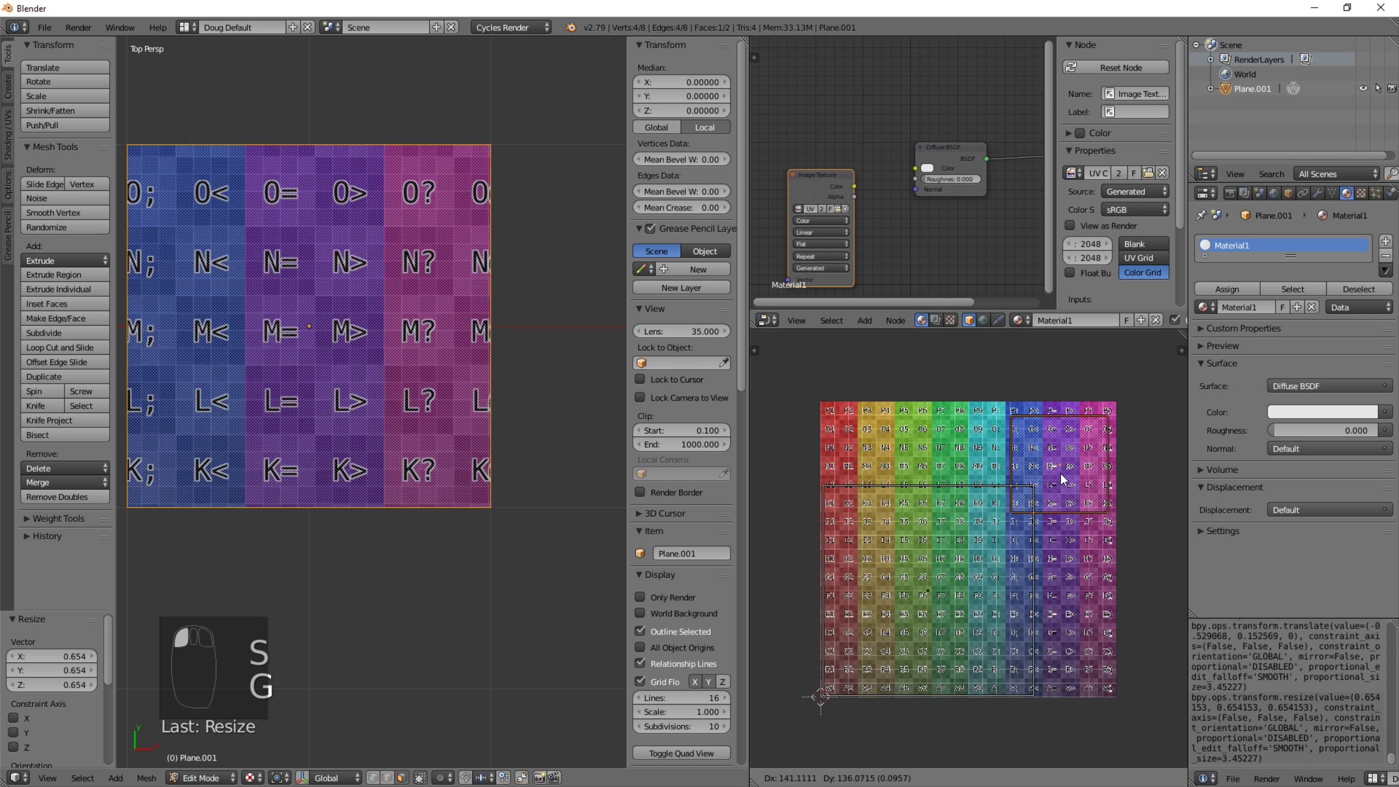
left_click(1059, 465)
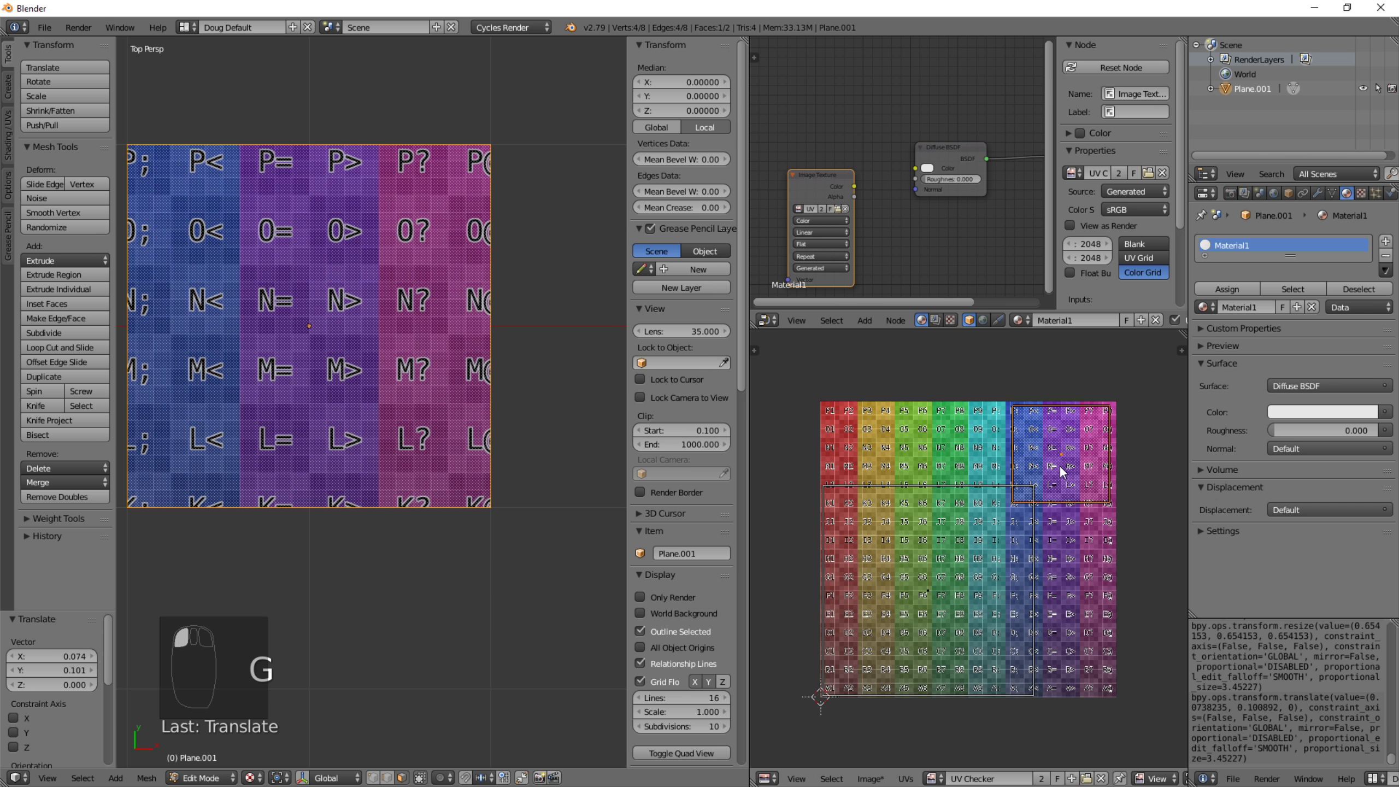
Select both UV islands and pack them within the checker image using Pack Islands.
key("l")
key("l")
key("l")
key("a")
key("a")
key("a")
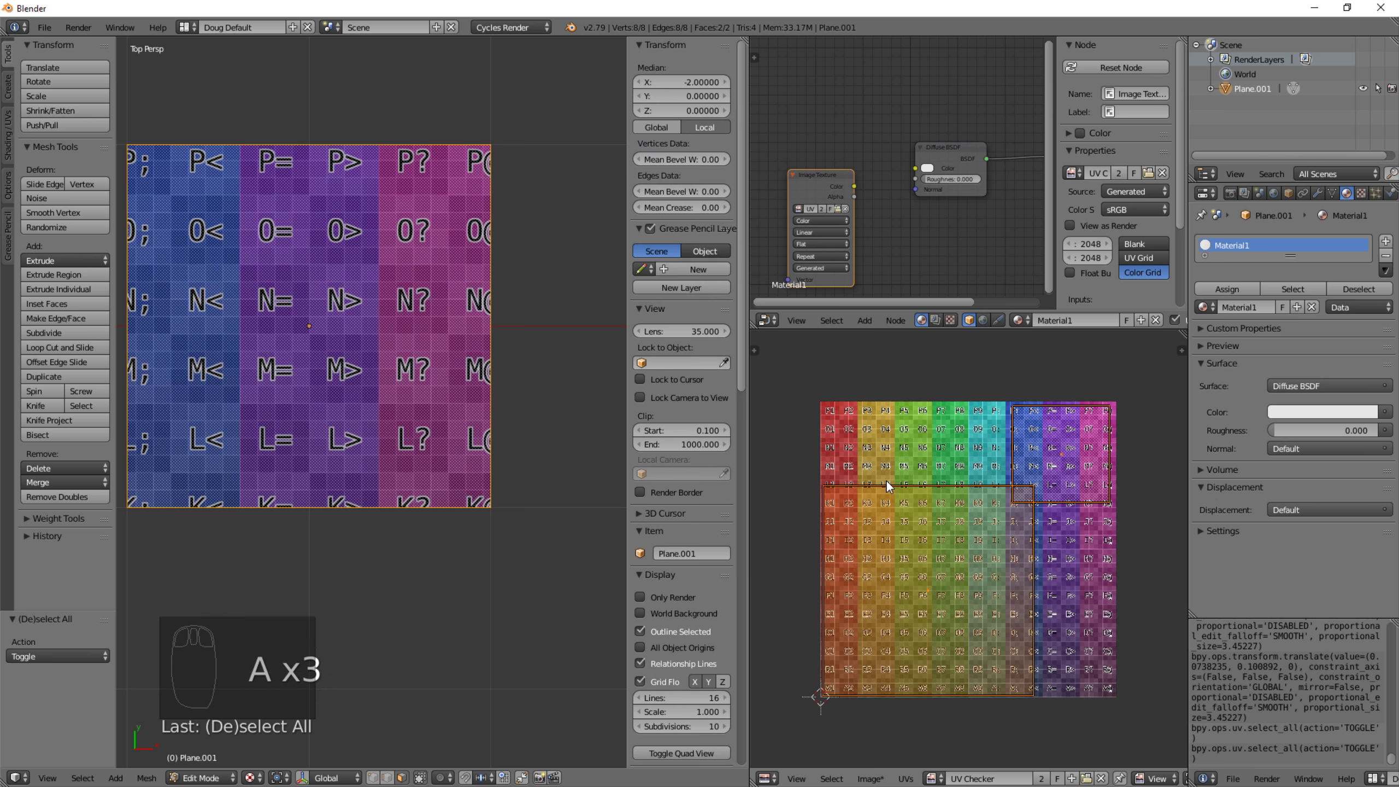
key("t")
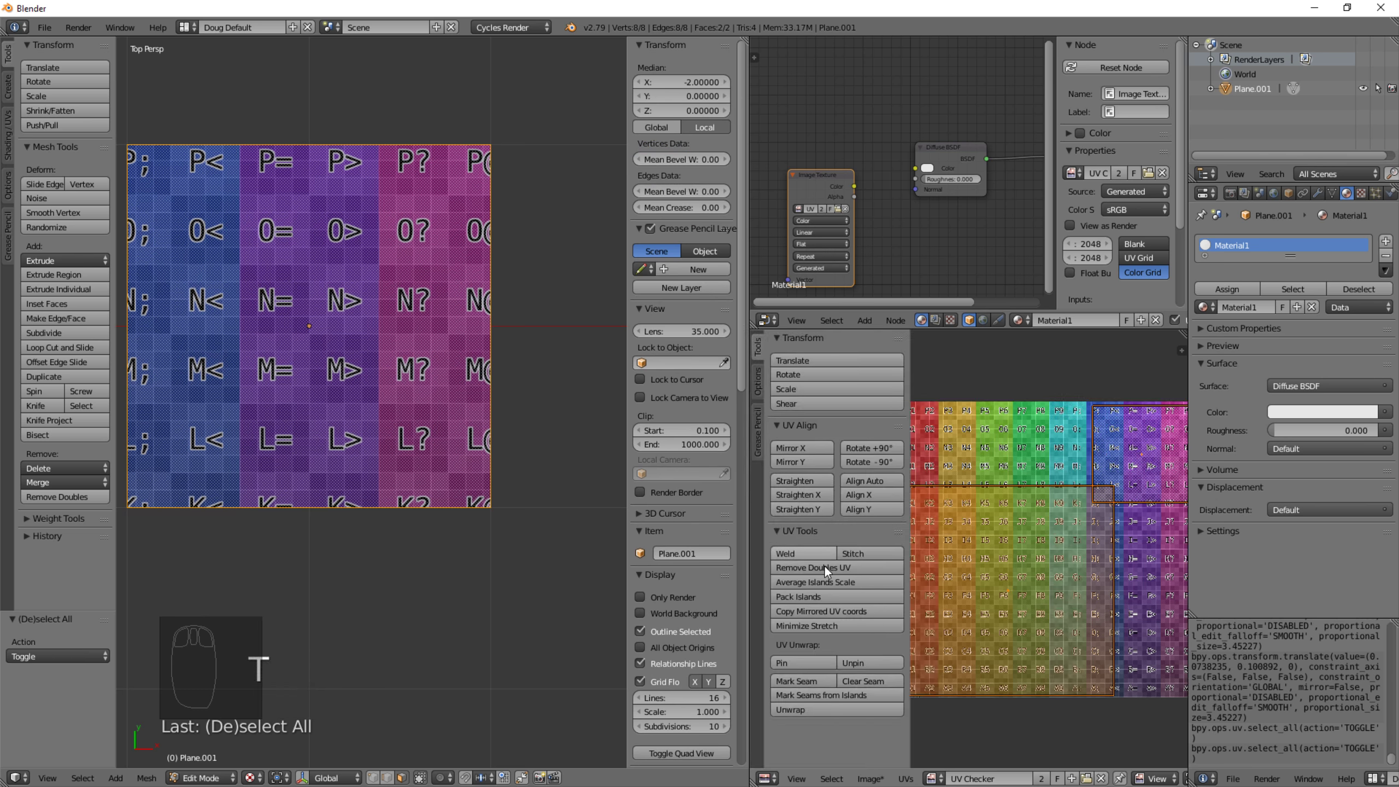
left_click(815, 596)
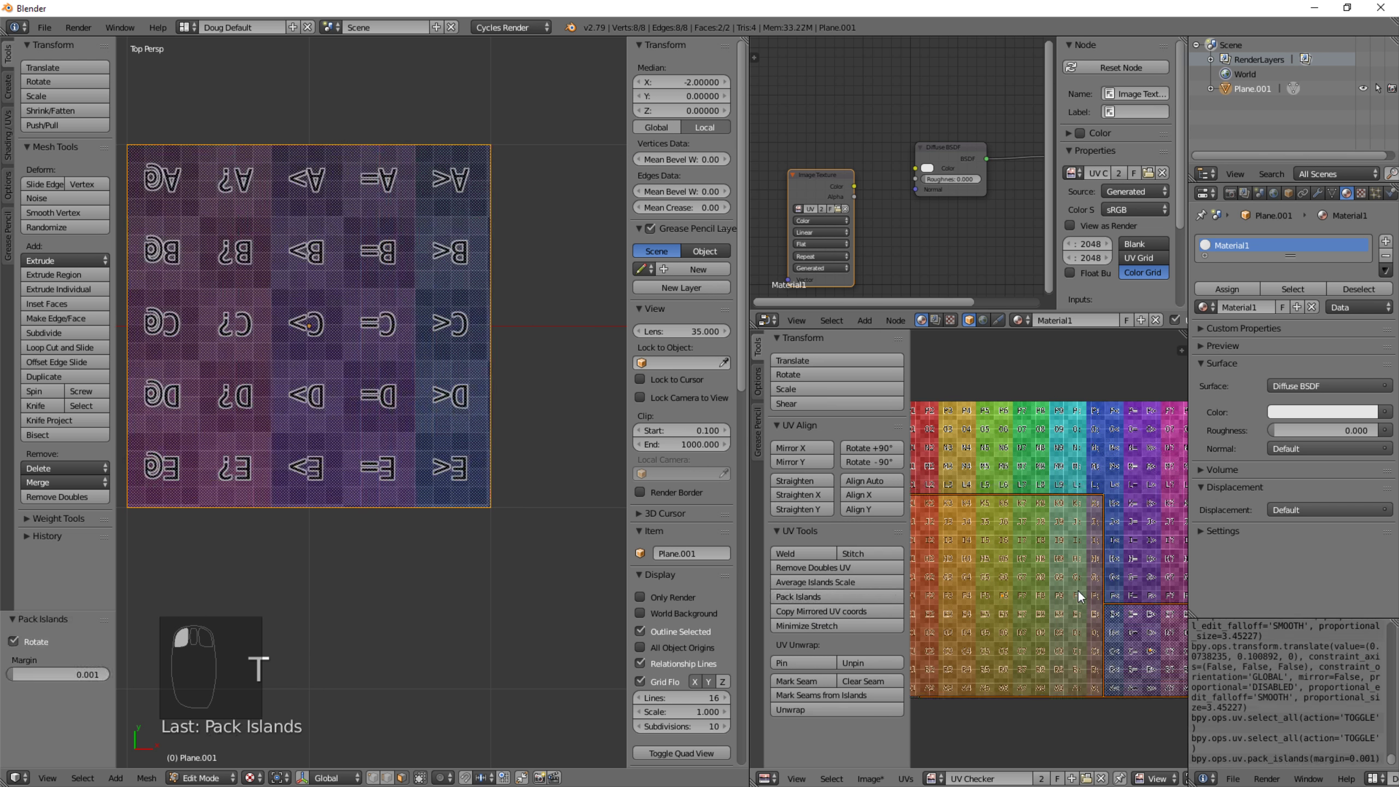
key("t")
Inspect the gap between the packed islands and increase the Pack Islands margin to about 0.212.
scroll(1080, 623, "up", 3)
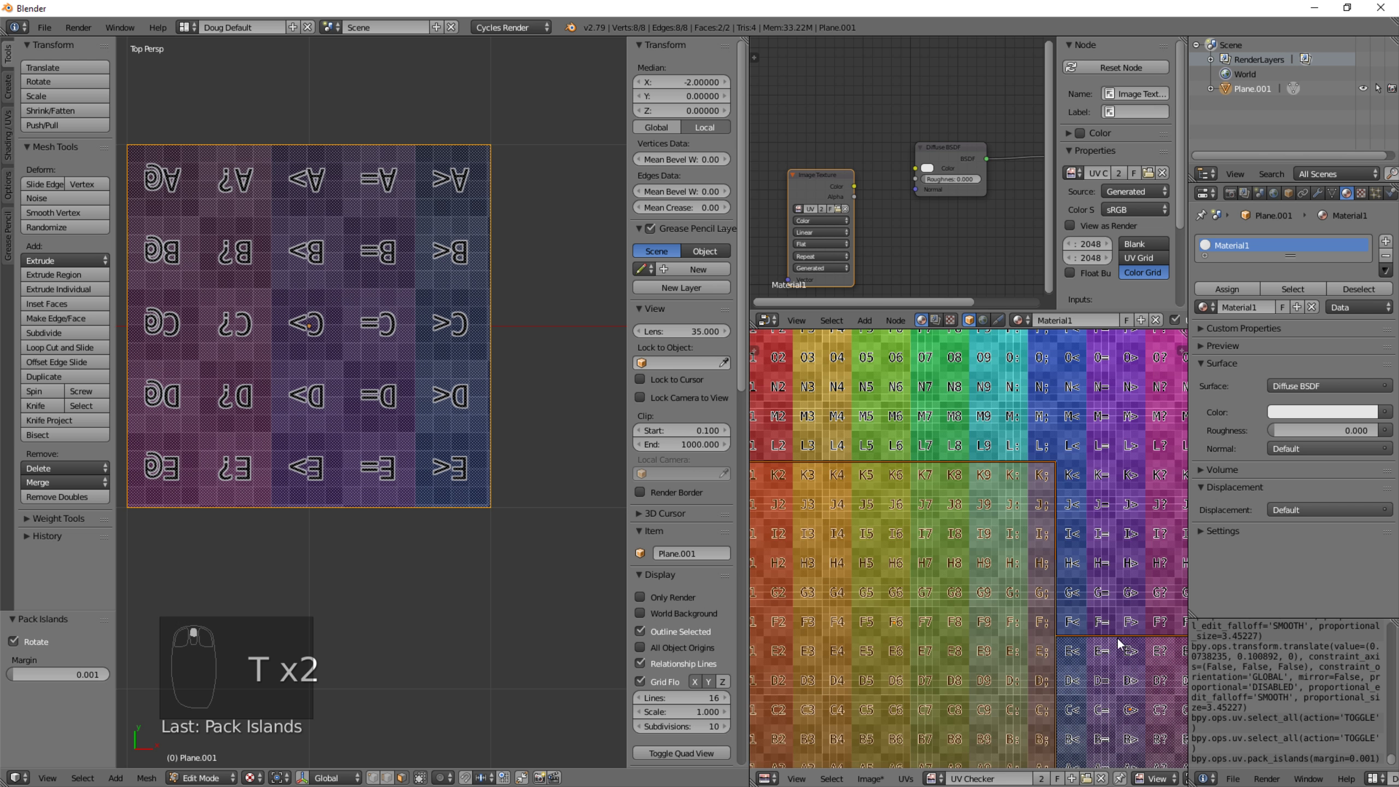
scroll(1050, 663, "up", 1)
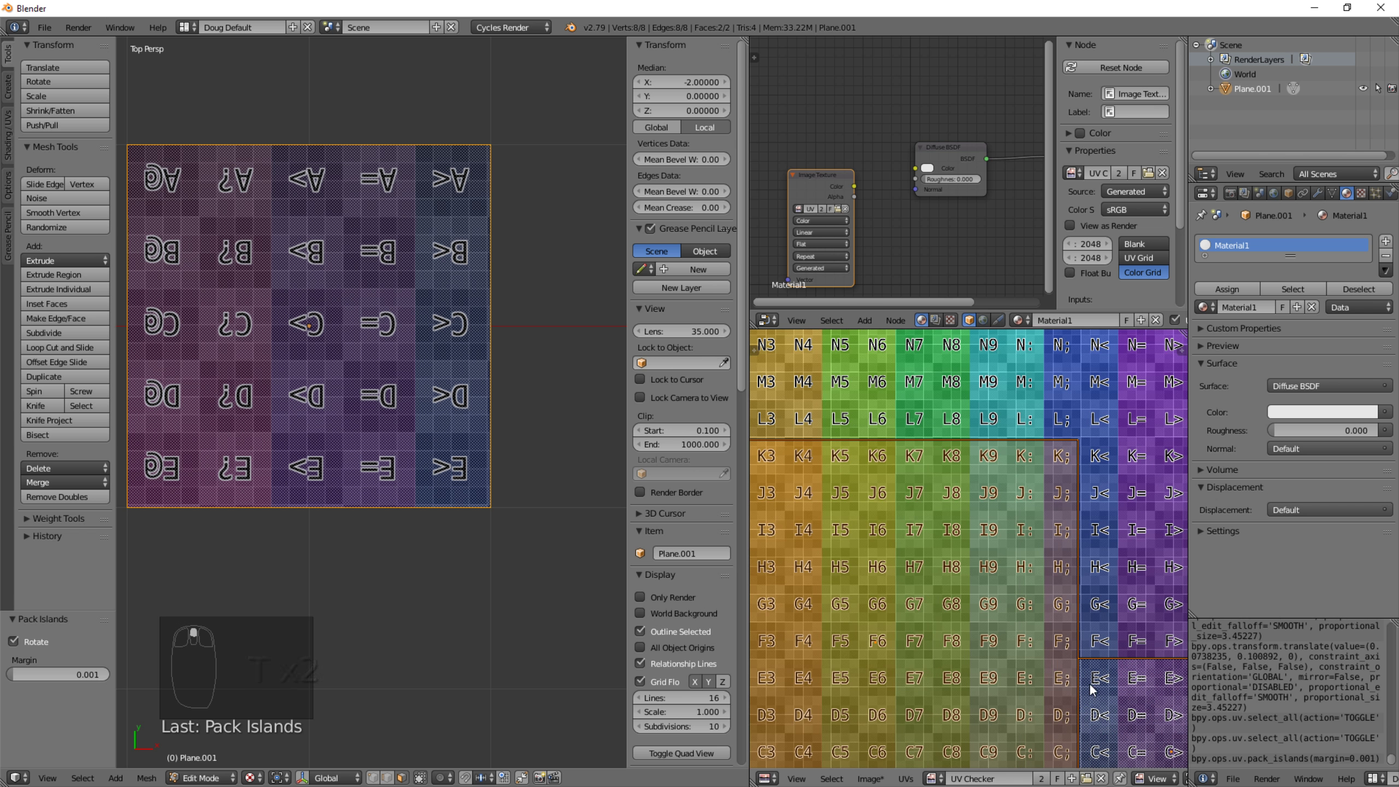
scroll(1088, 685, "down", 3)
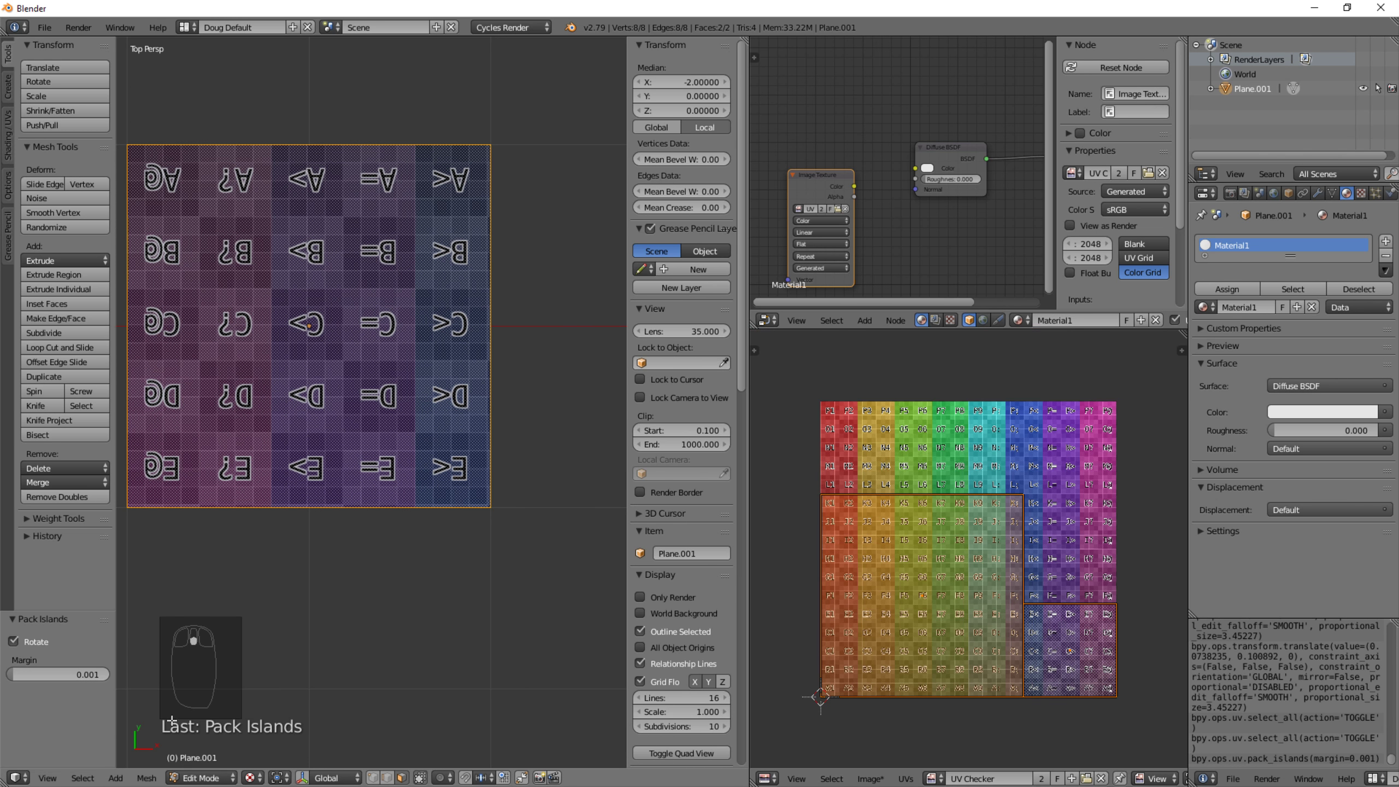
mouse_move(23, 671)
left_mouse_down()
mouse_move(47, 671)
mouse_move(32, 671)
left_mouse_up()
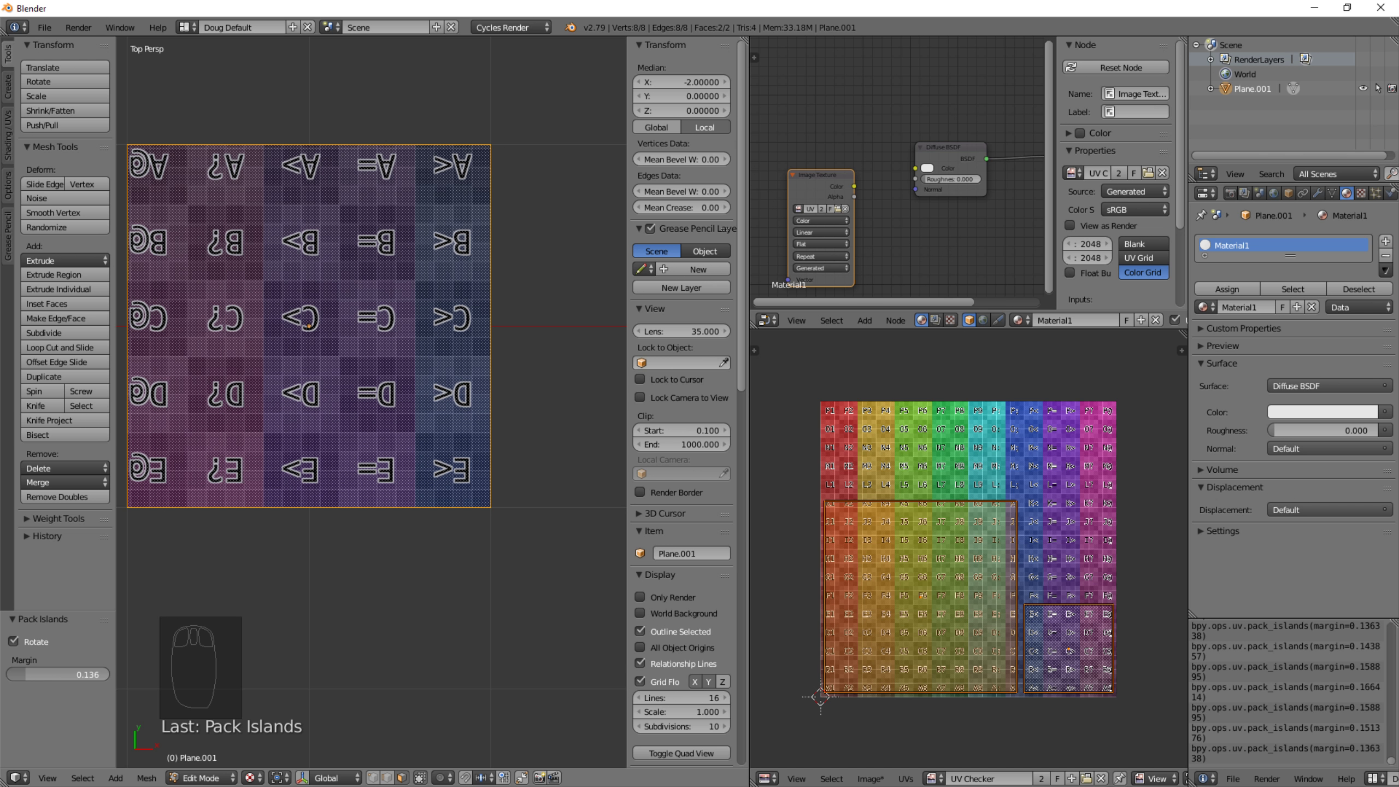
left_click_drag(33, 671, 47, 671)
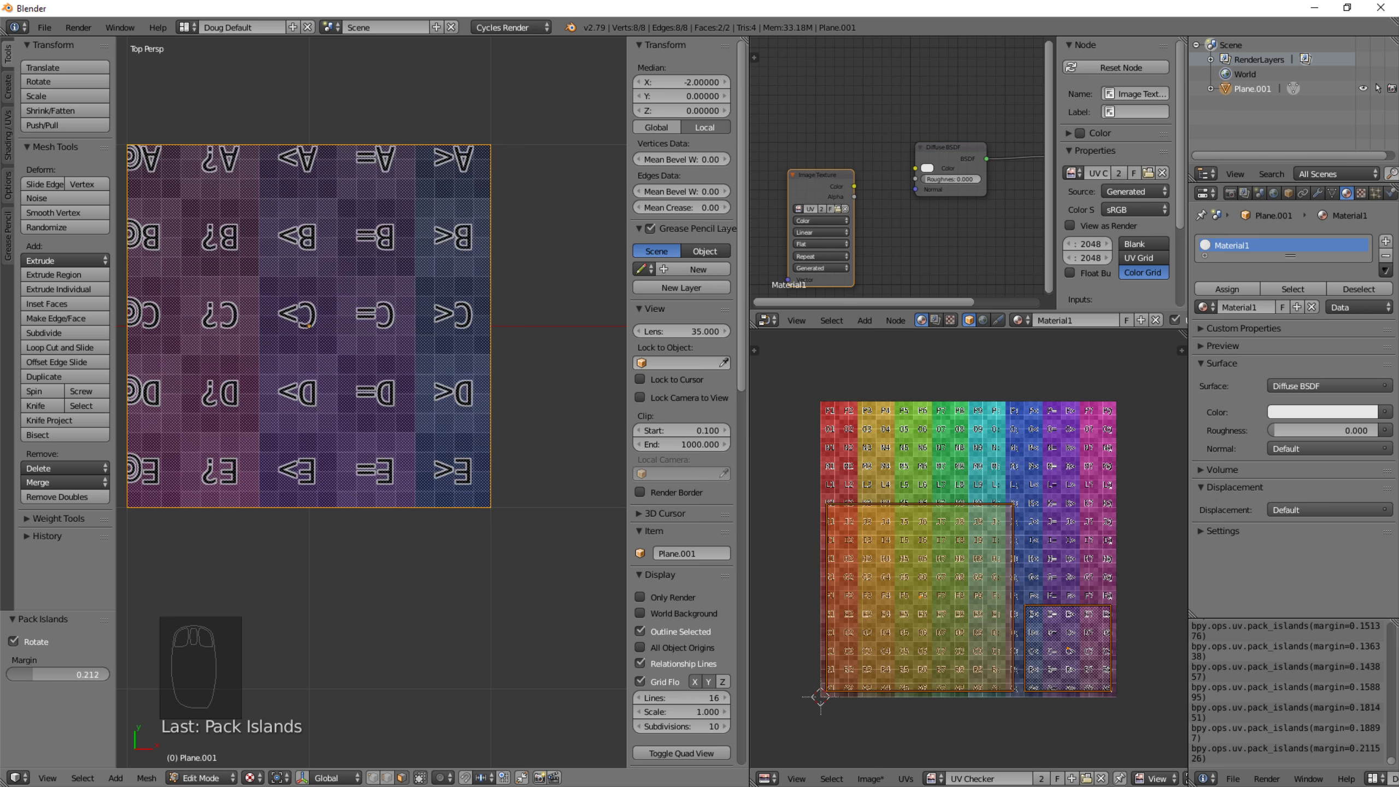
left_click_drag(47, 671, 47, 671)
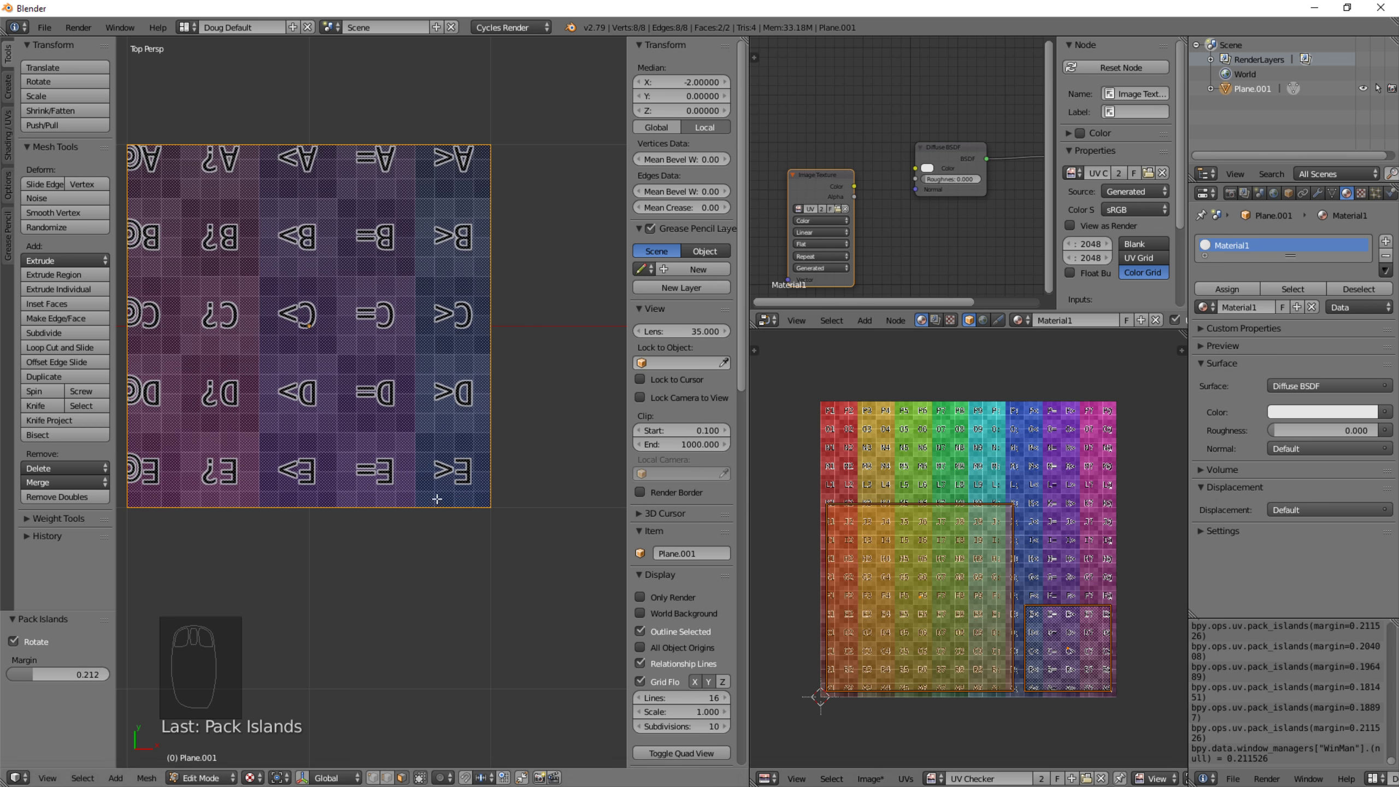
Deselect all faces and compare the scale of the checker pattern on the two planes.
middle_click_drag(258, 560, 531, 591, "shift")
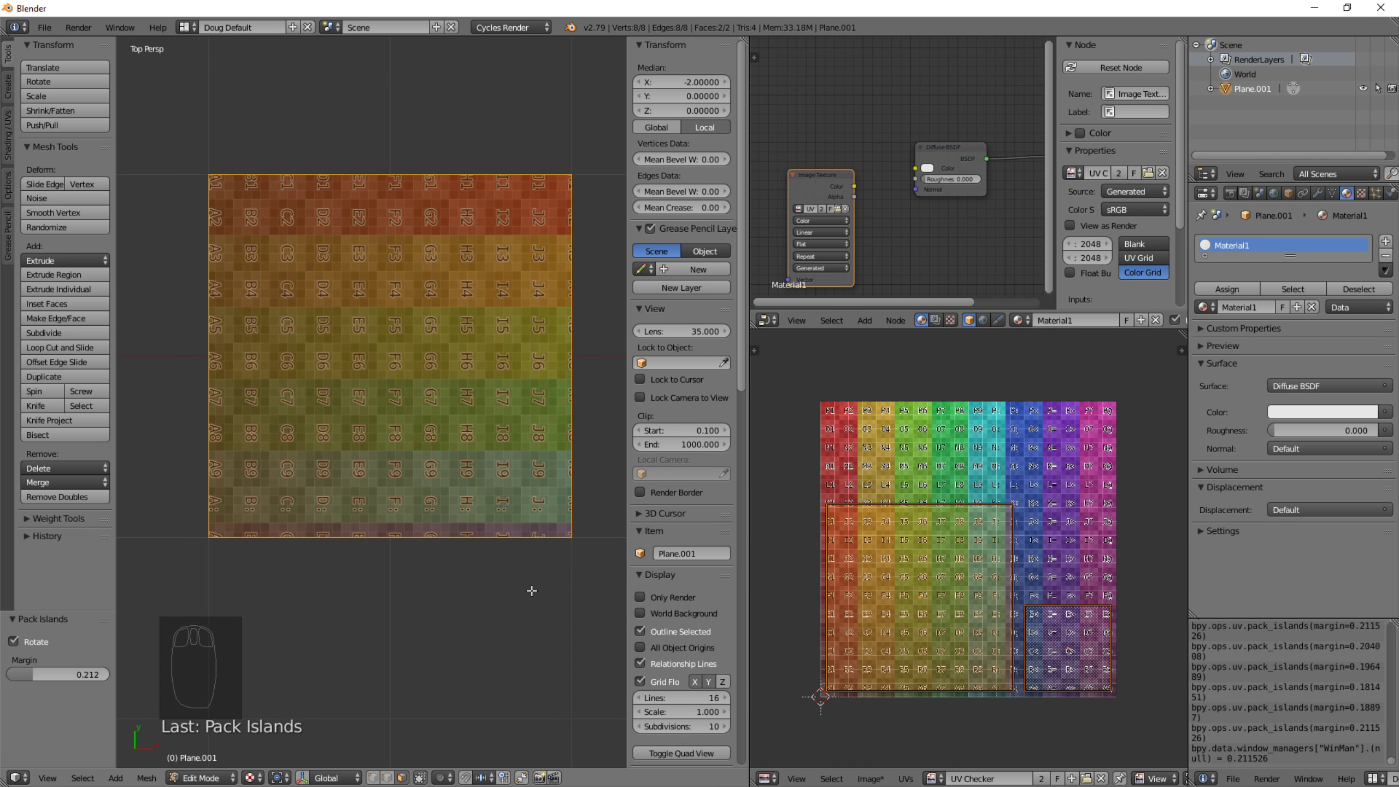
key("a")
middle_click_drag(516, 588, 510, 555, "shift")
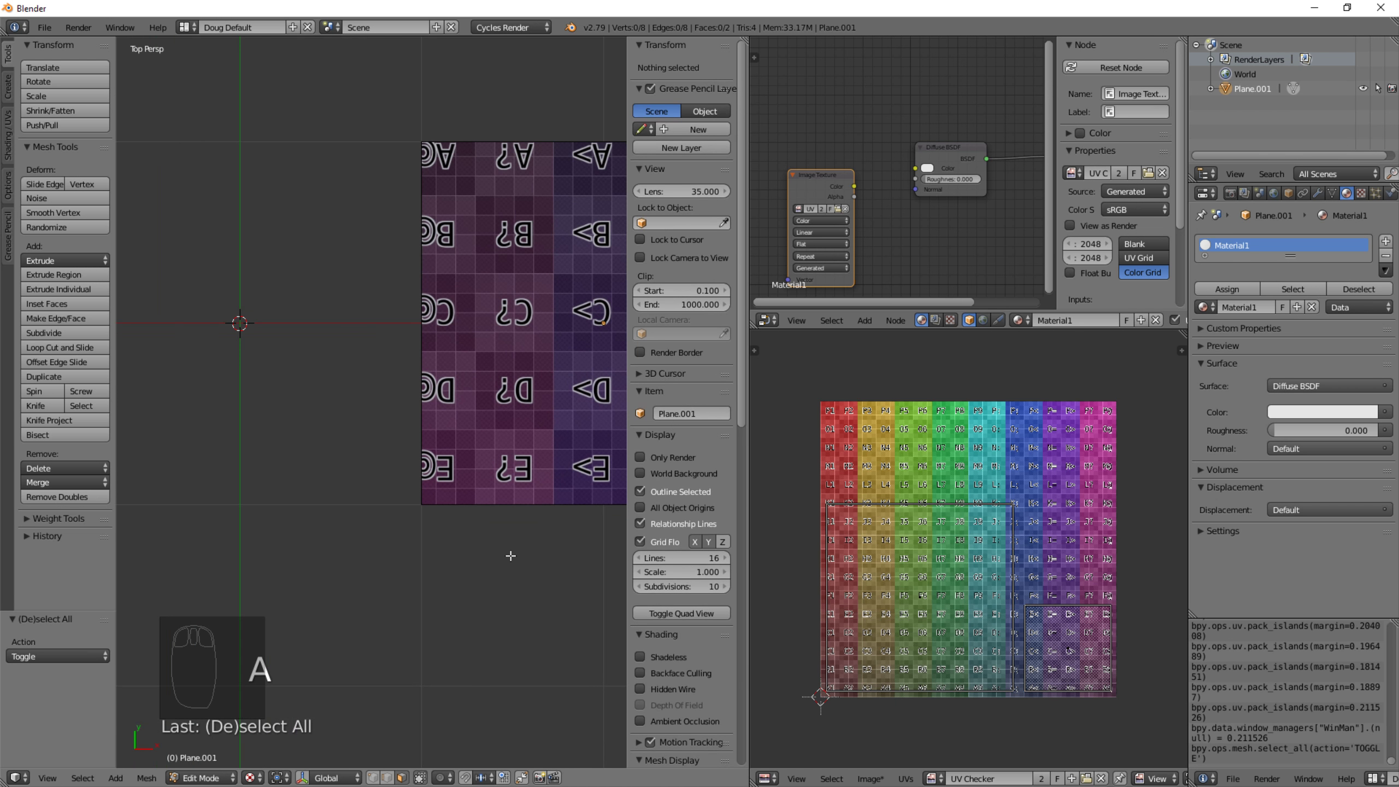
scroll(428, 562, "down", 5)
middle_click_drag(379, 572, 422, 542, "shift")
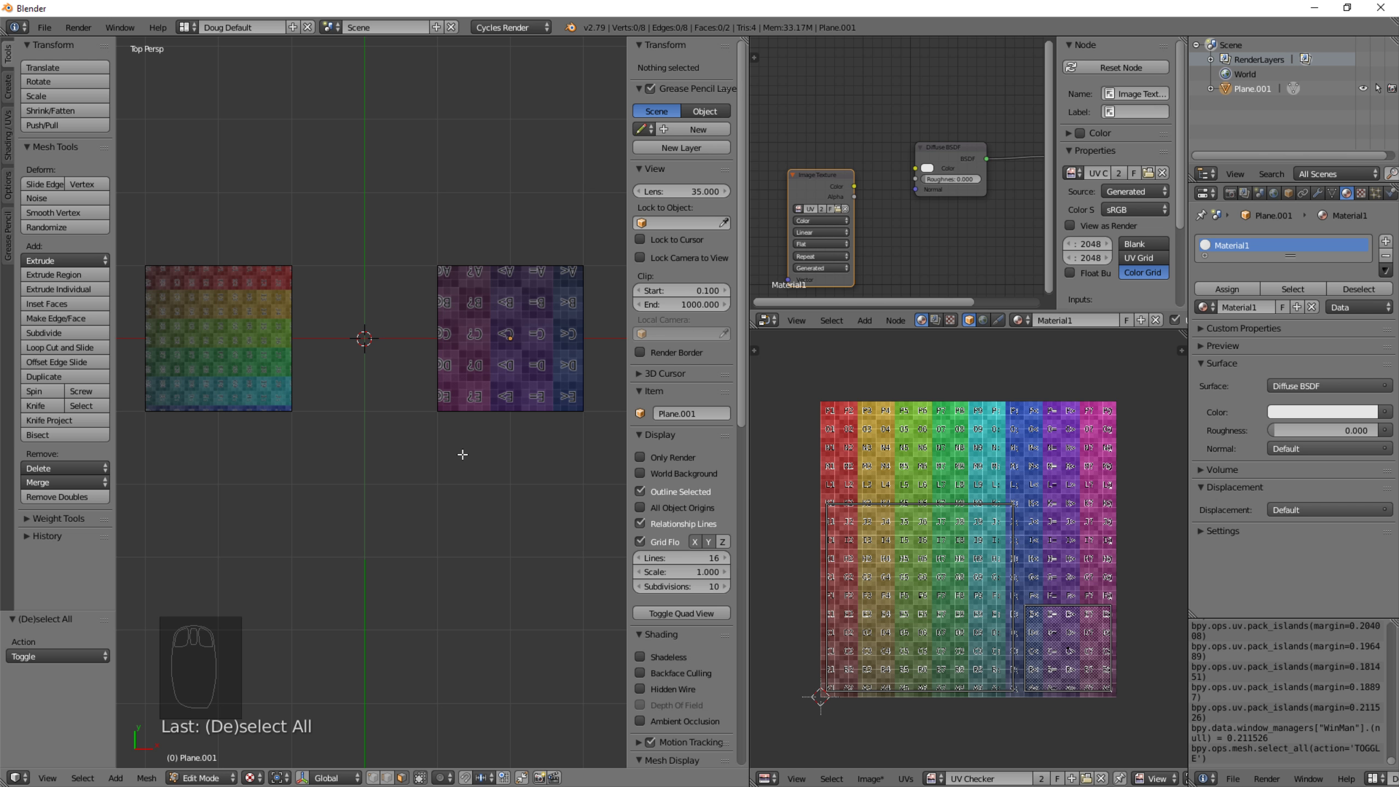
left_click(1253, 243)
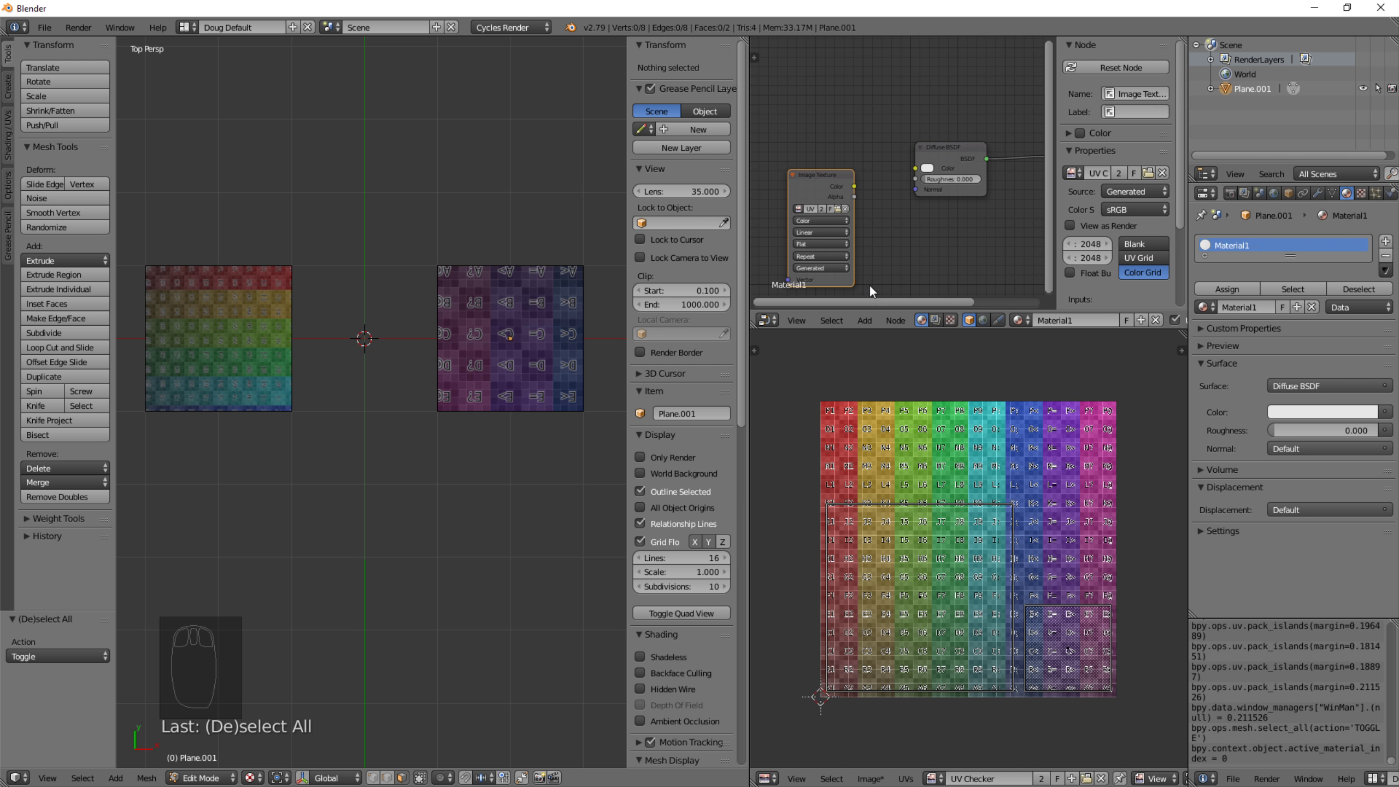
left_click(45, 27)
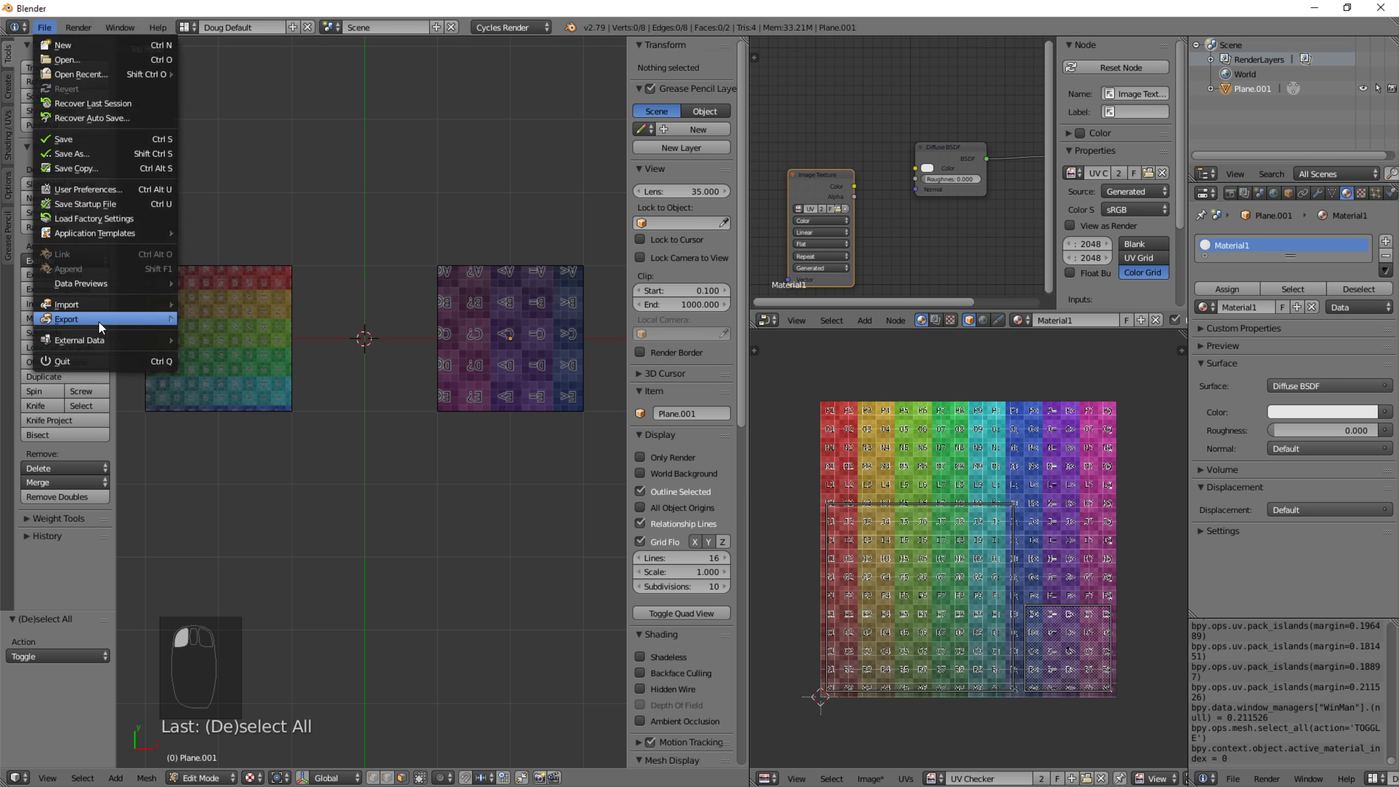
mouse_move(100, 320)
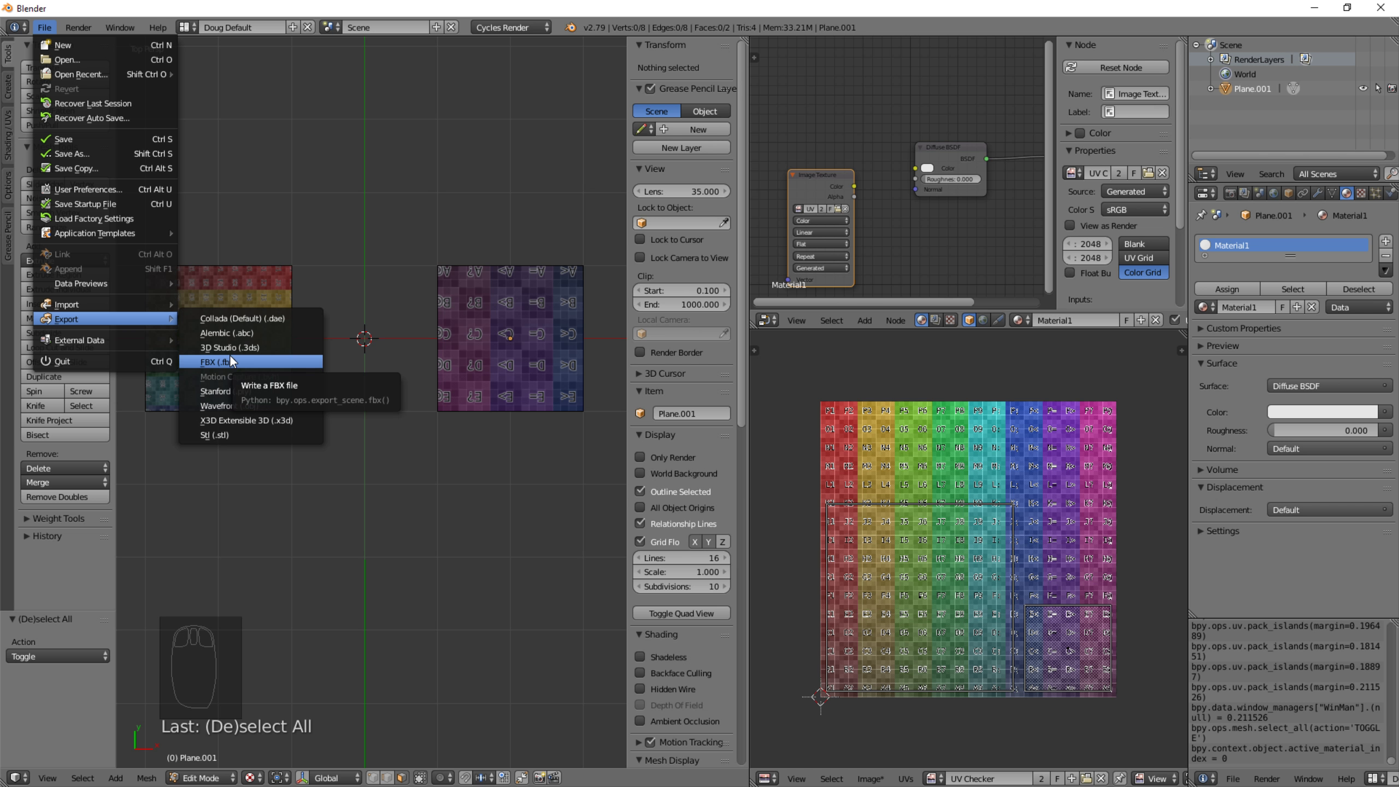
key("Escape")
Return the joined planes from Edit Mode to Object Mode.
right_click(253, 302)
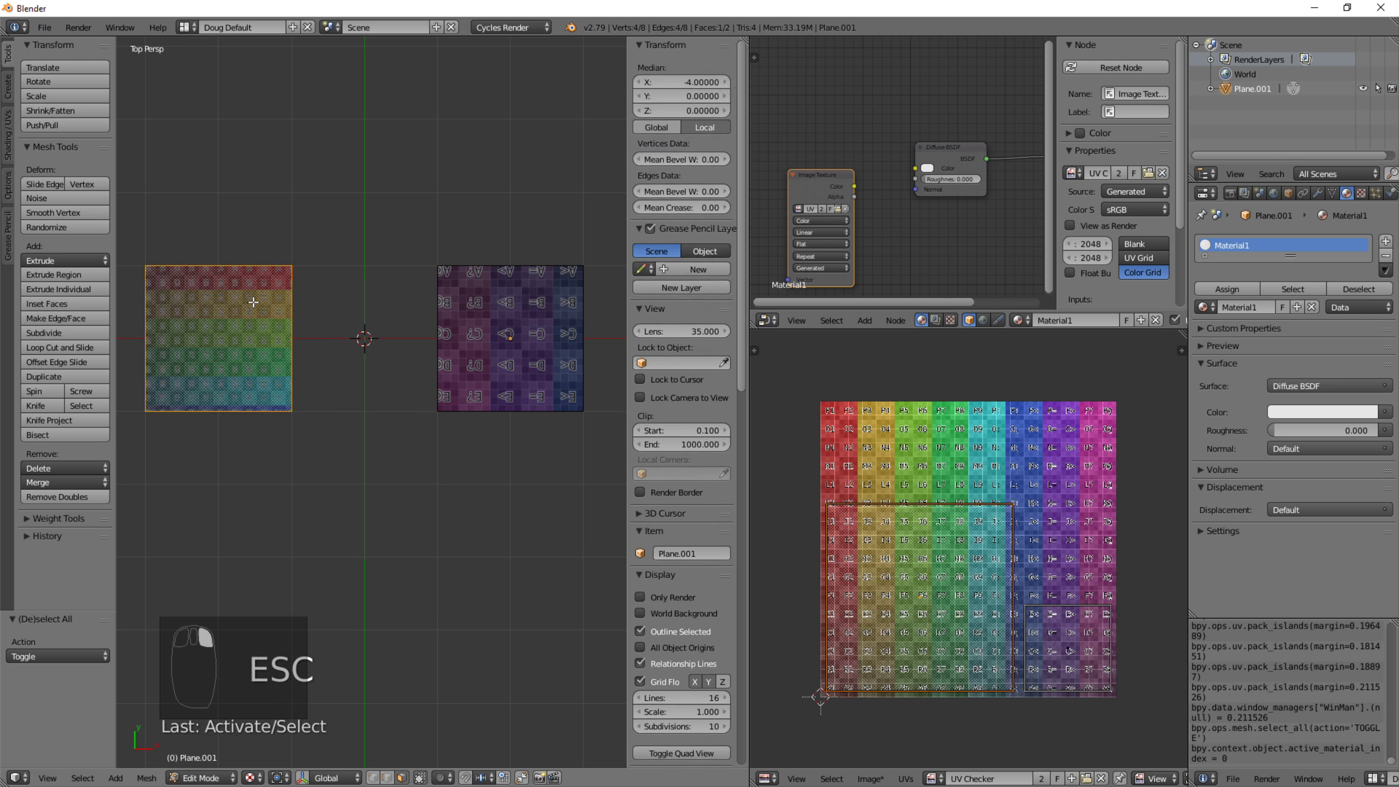
key("Tab")
left_click(166, 309)
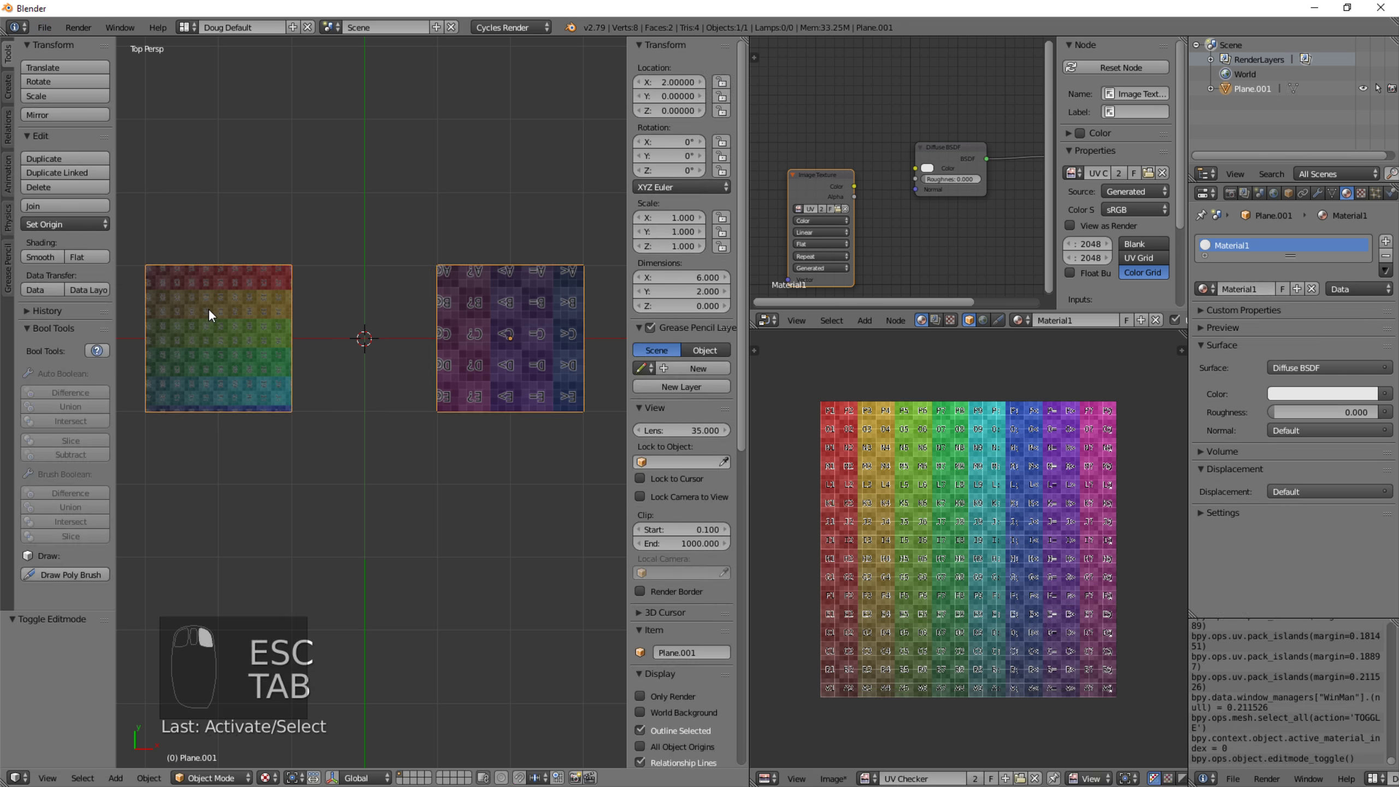
Export the joined planes in FBX format to the Desktop under the name Two Quads.
left_click(44, 27)
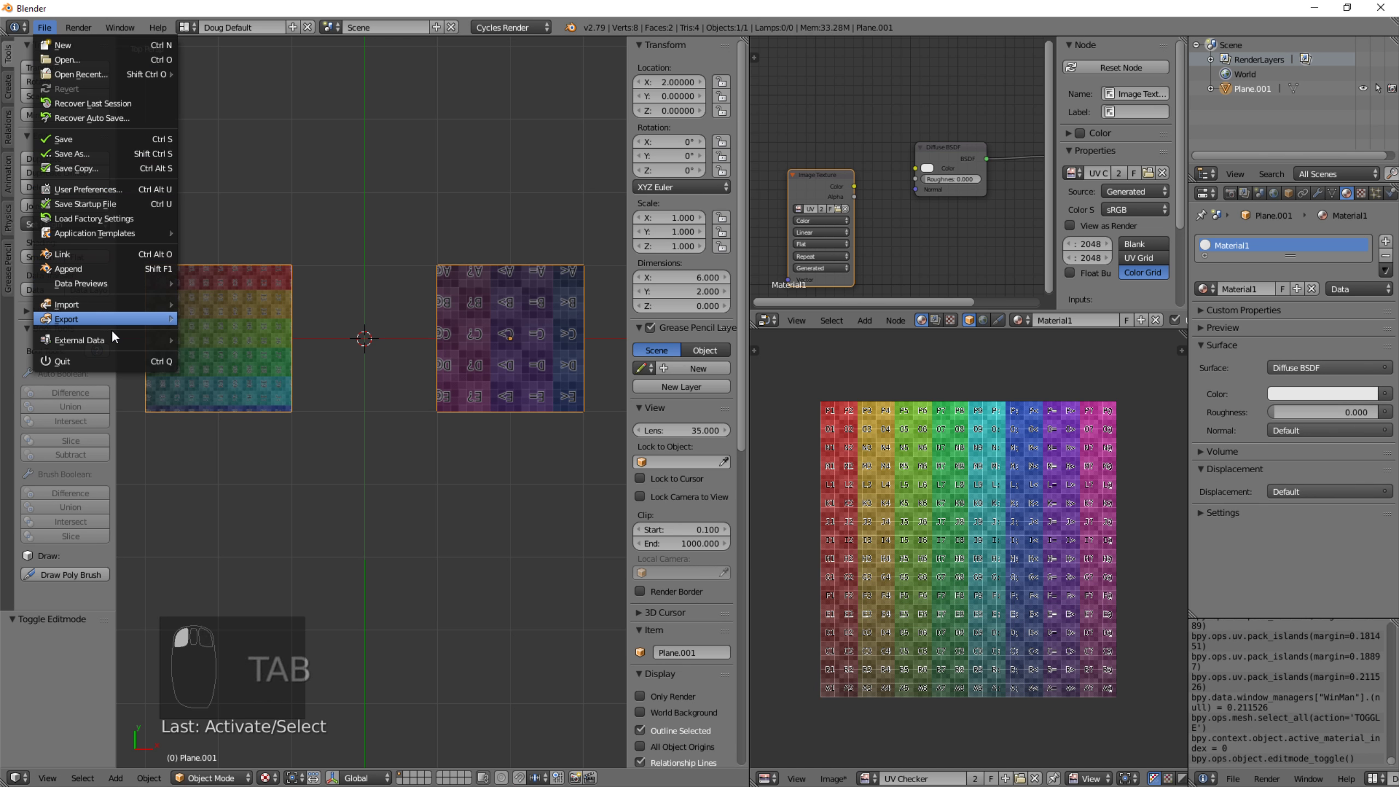
mouse_move(124, 318)
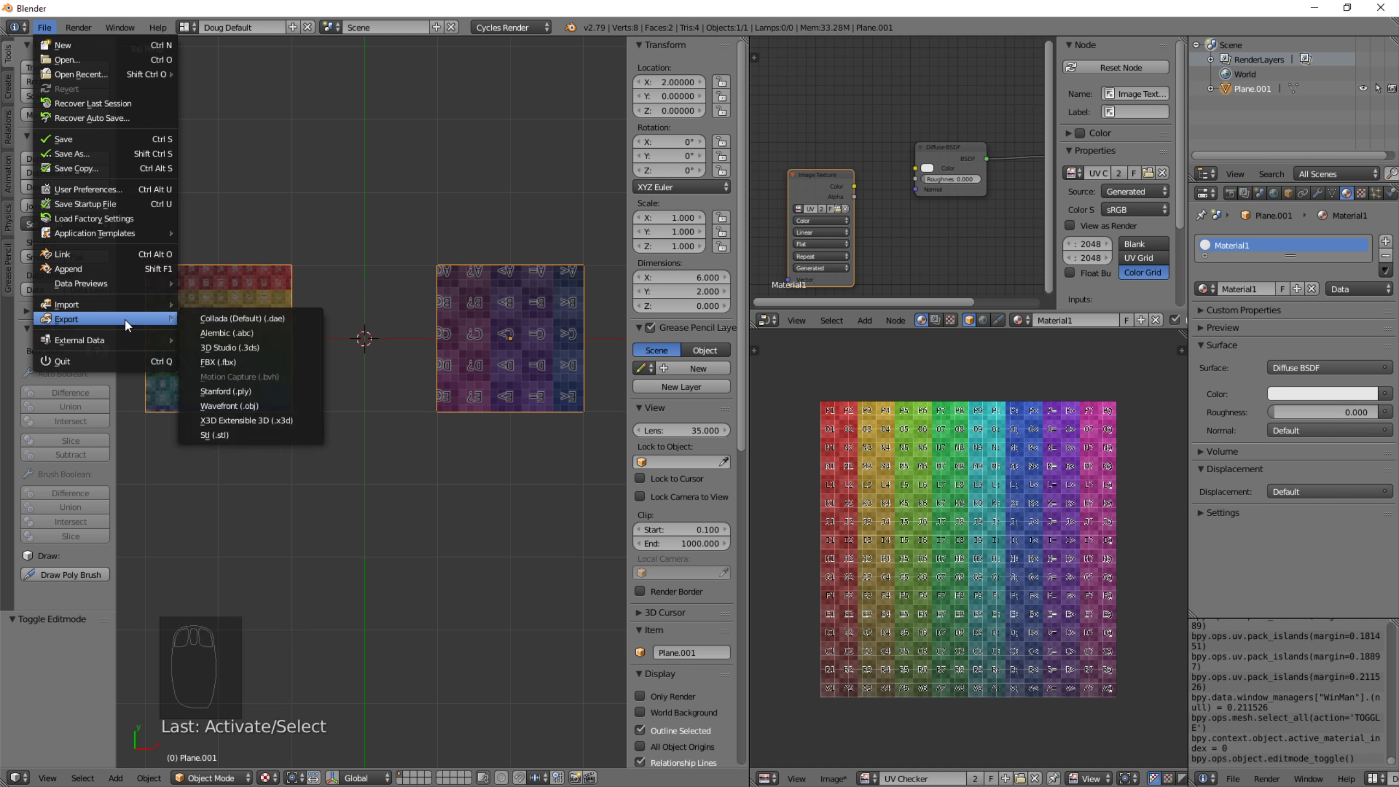
left_click(251, 362)
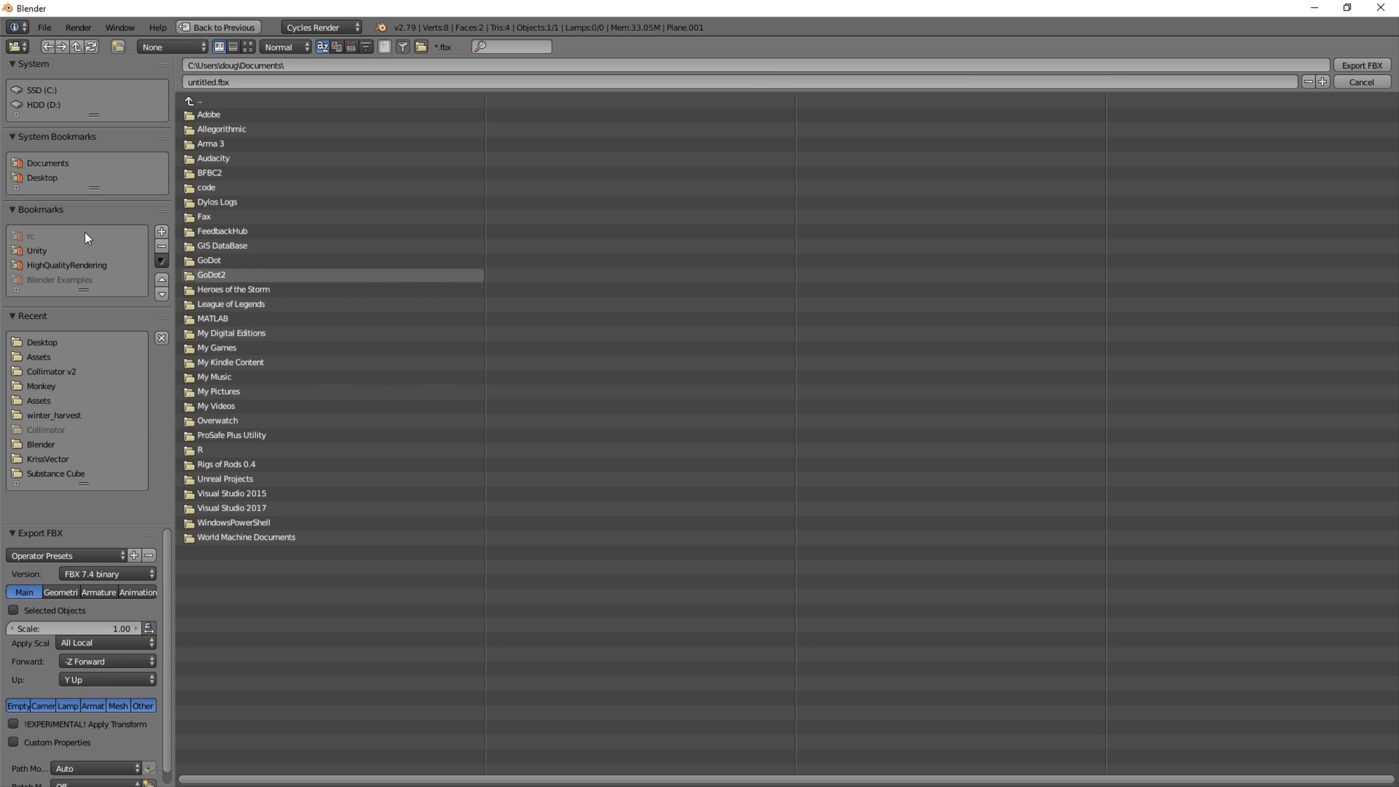
left_click(55, 342)
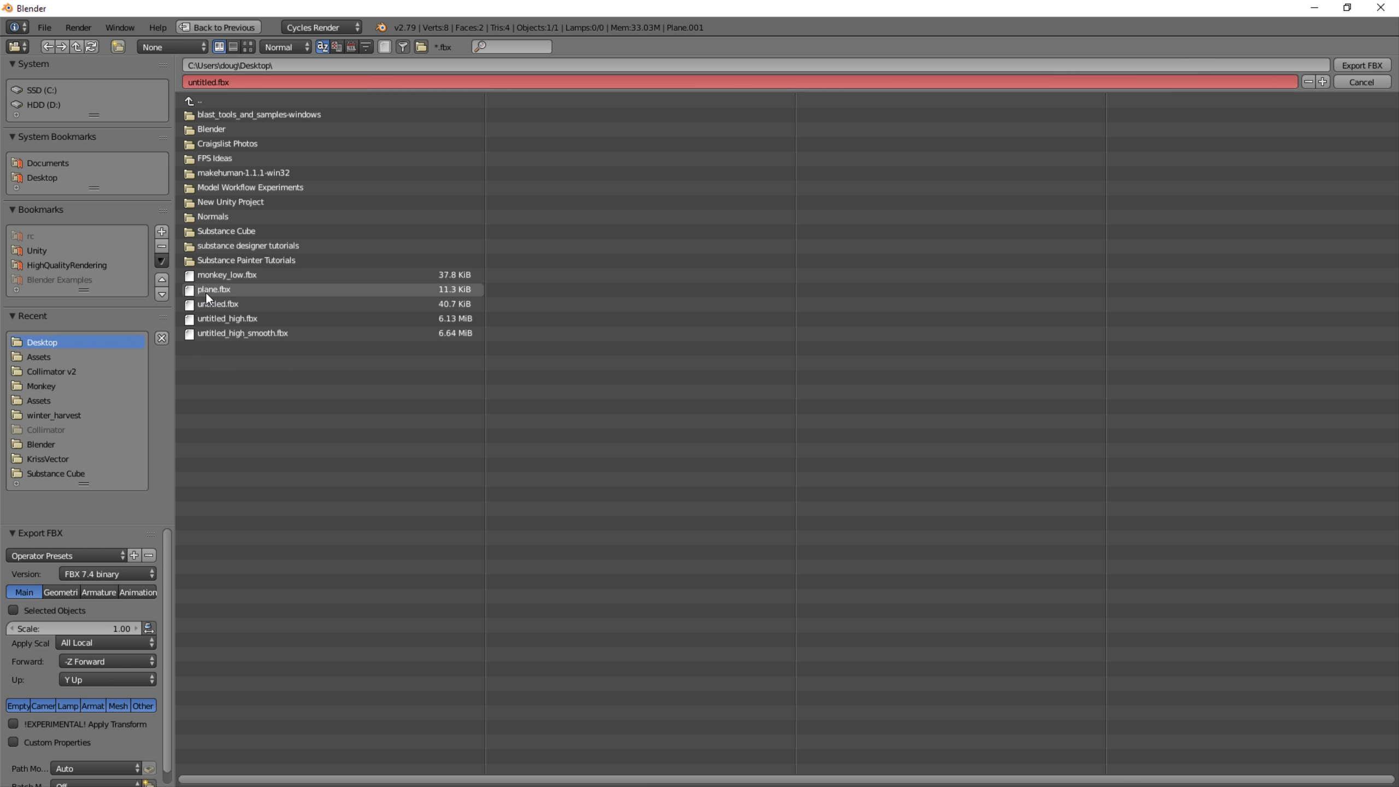
left_click(232, 81)
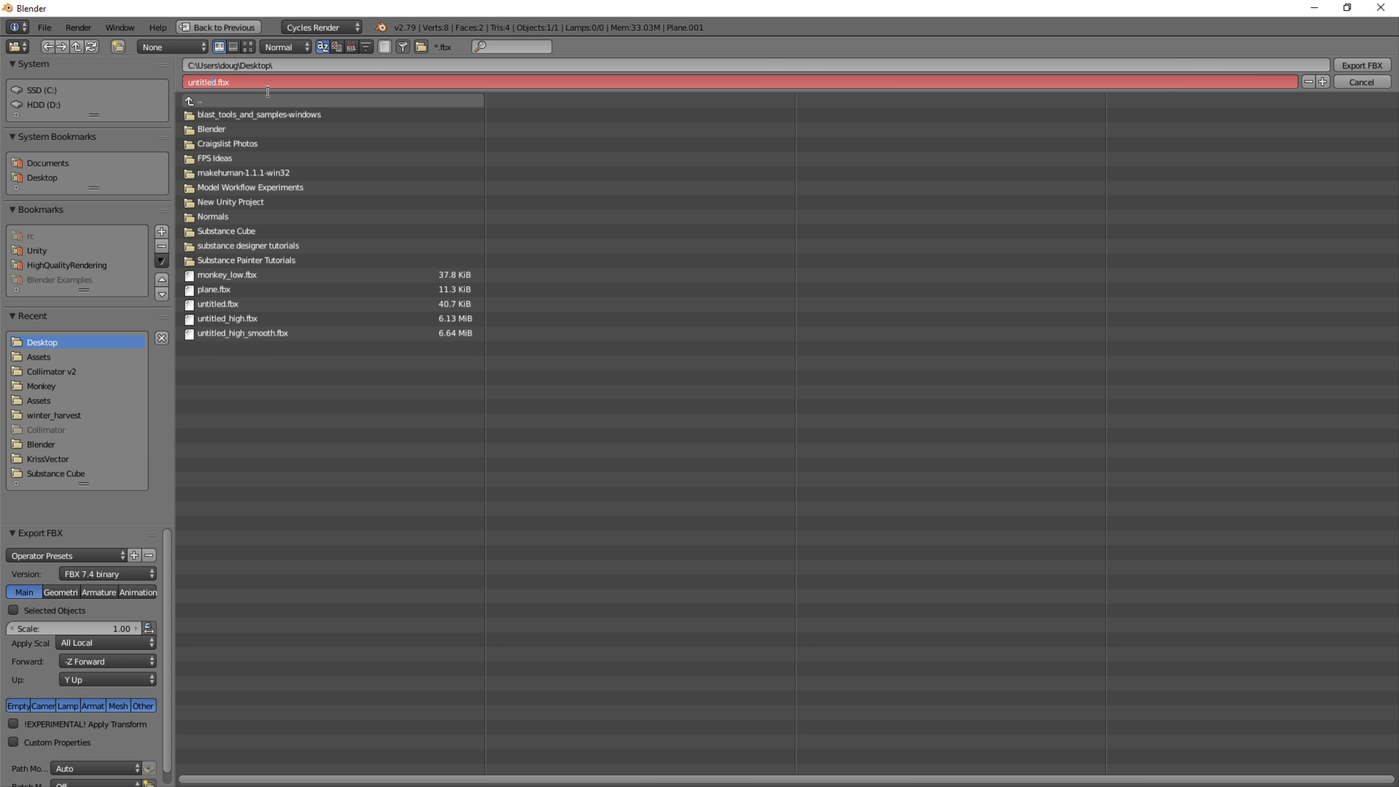
key("shift+Home")
type("Two Quad")
key("Return")
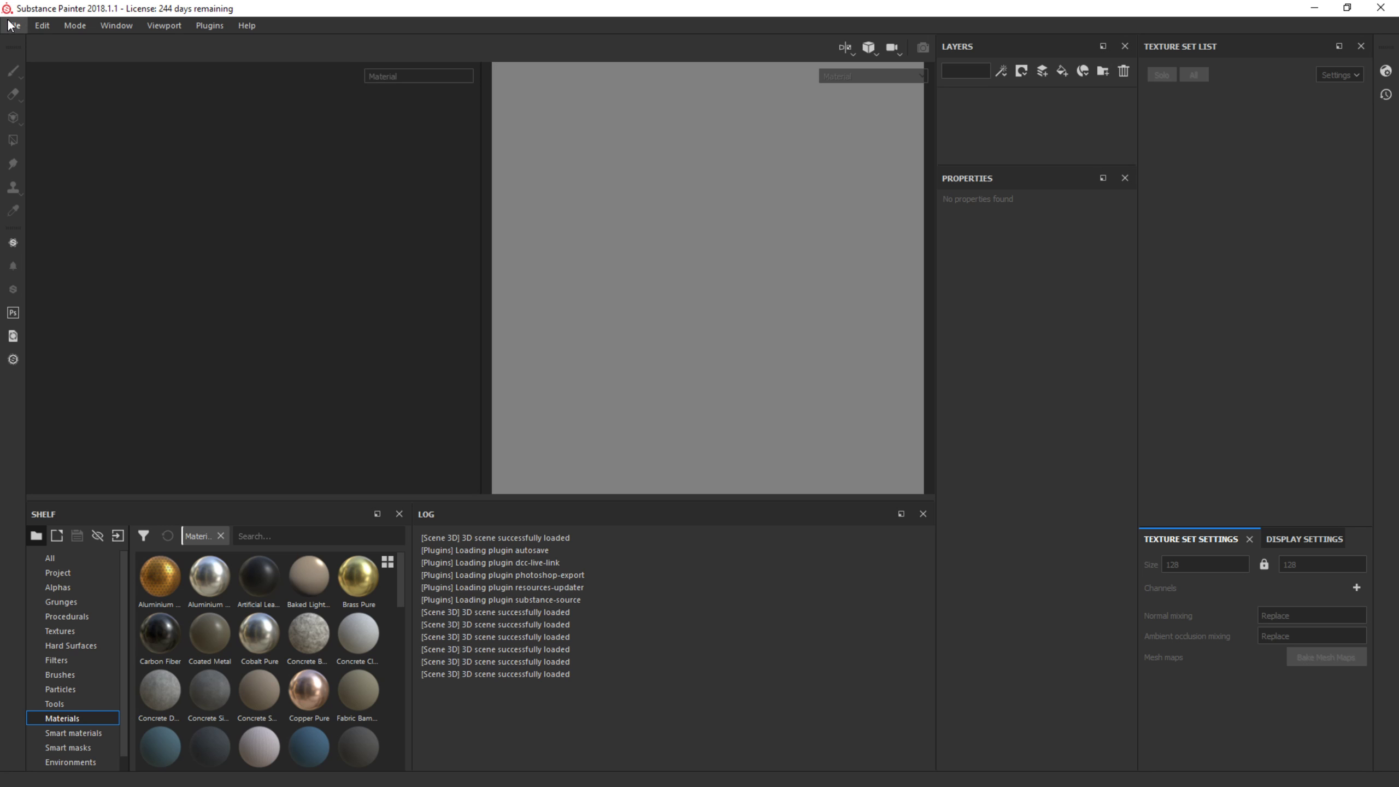
Switch to Substance Painter and create a new project from the Two Quads.fbx mesh, keeping the OpenGL normal map format.
left_click(13, 26)
left_click(26, 42)
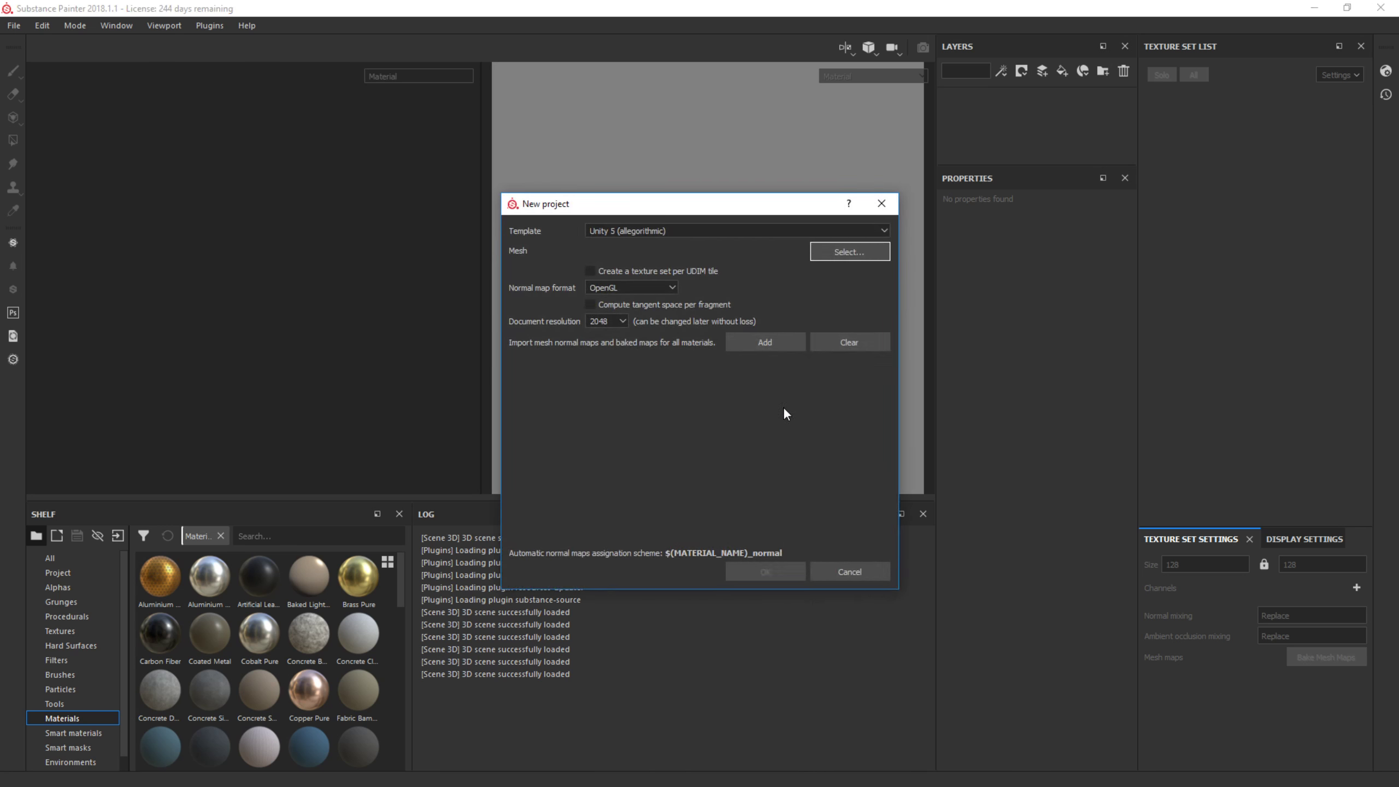
left_click(863, 254)
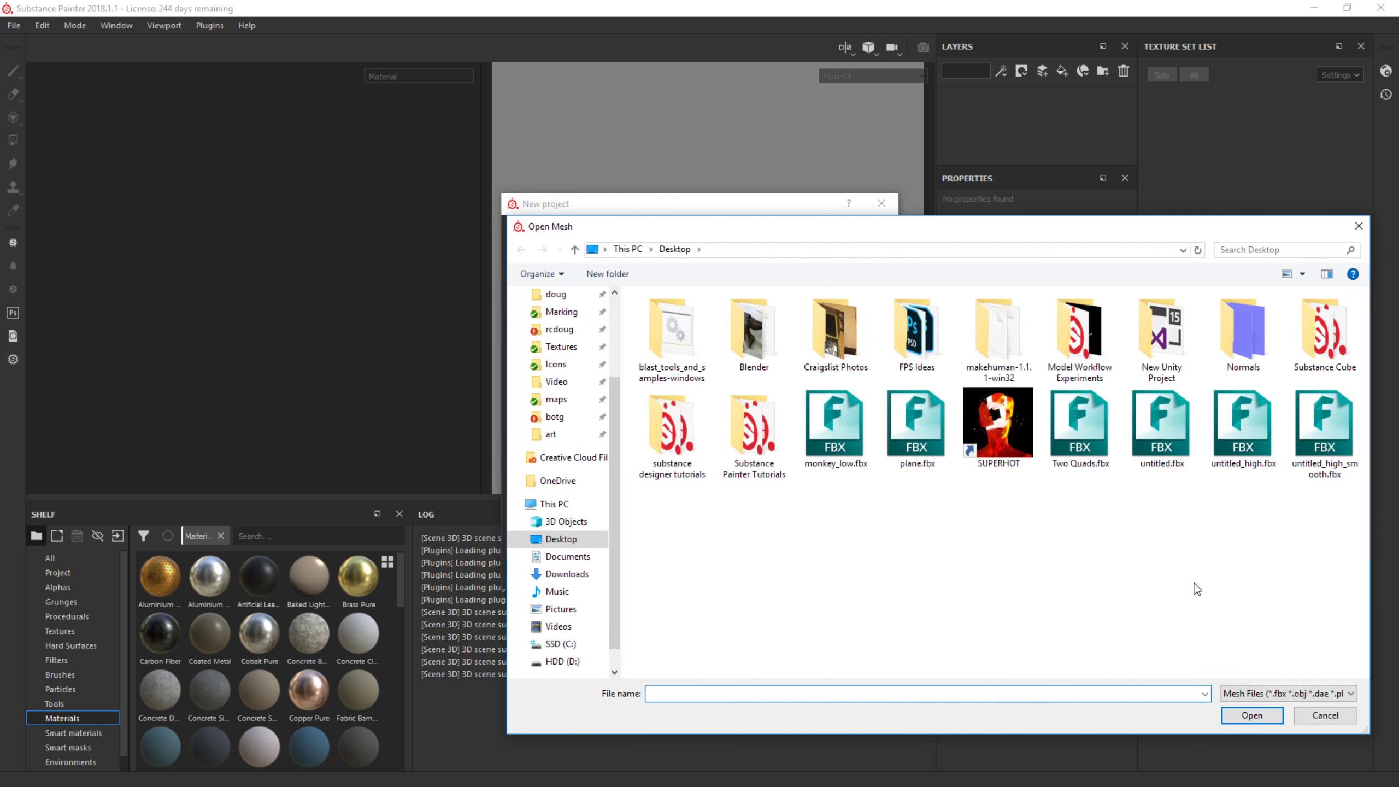
double_click(1099, 435)
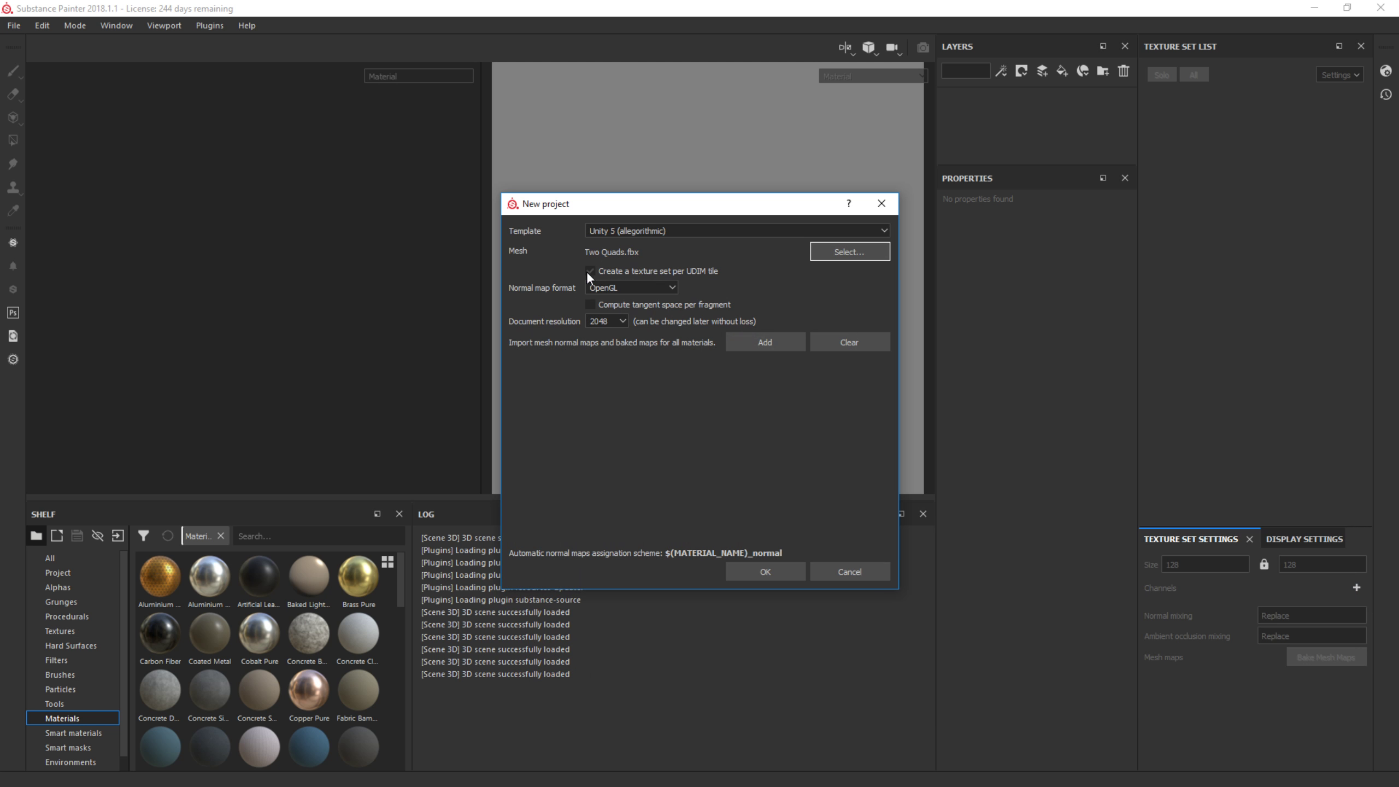
left_click(630, 287)
left_click(734, 296)
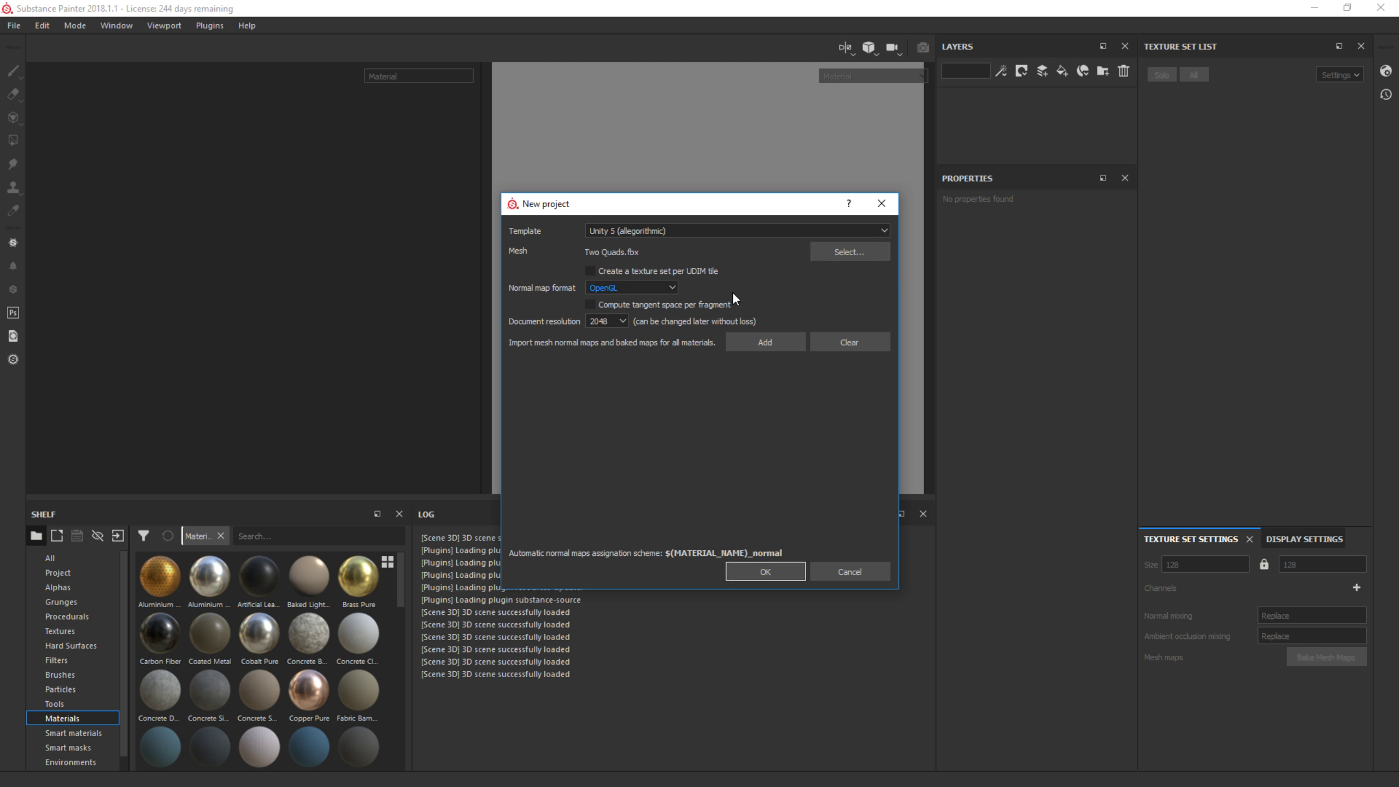
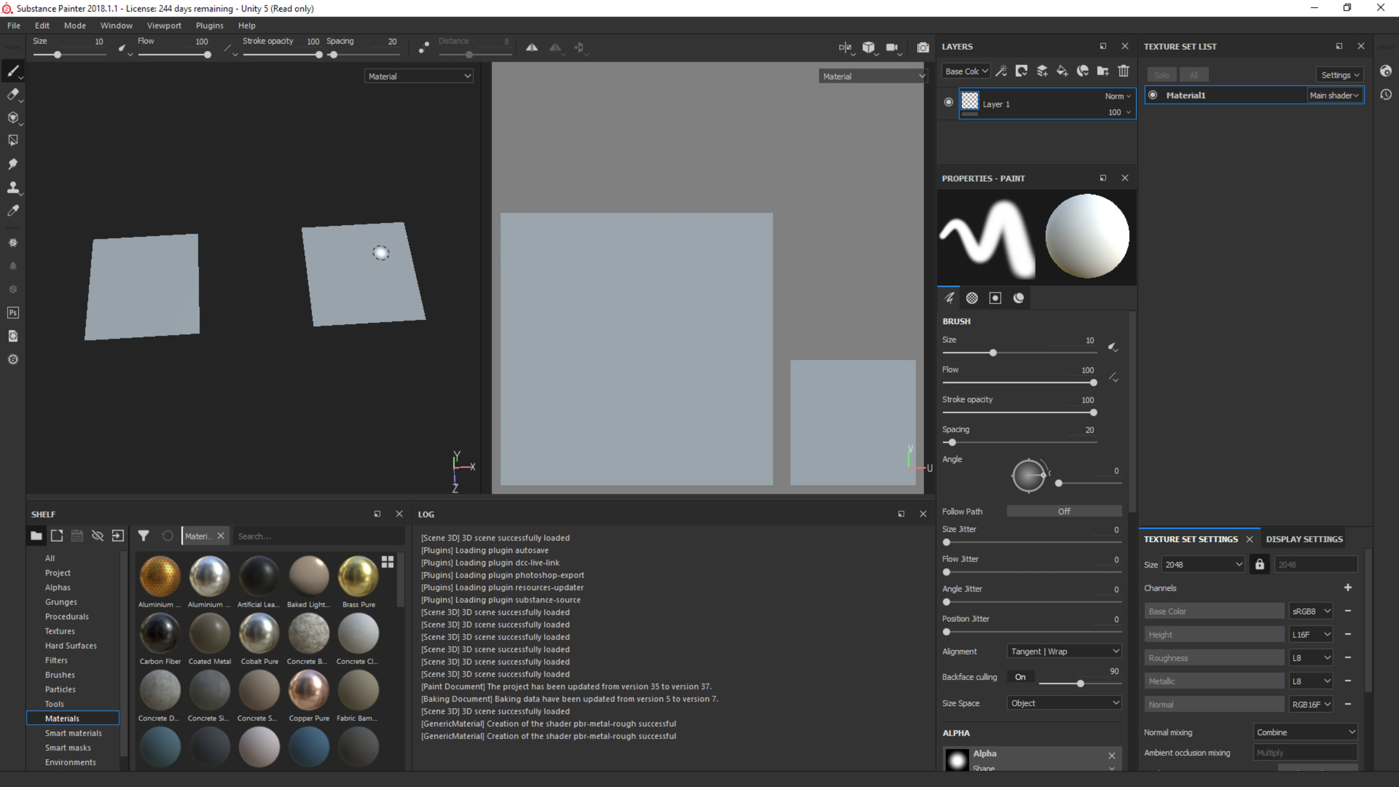
Try the Artificial Leather material on the quads and undo it.
scroll(380, 253, "down", 1)
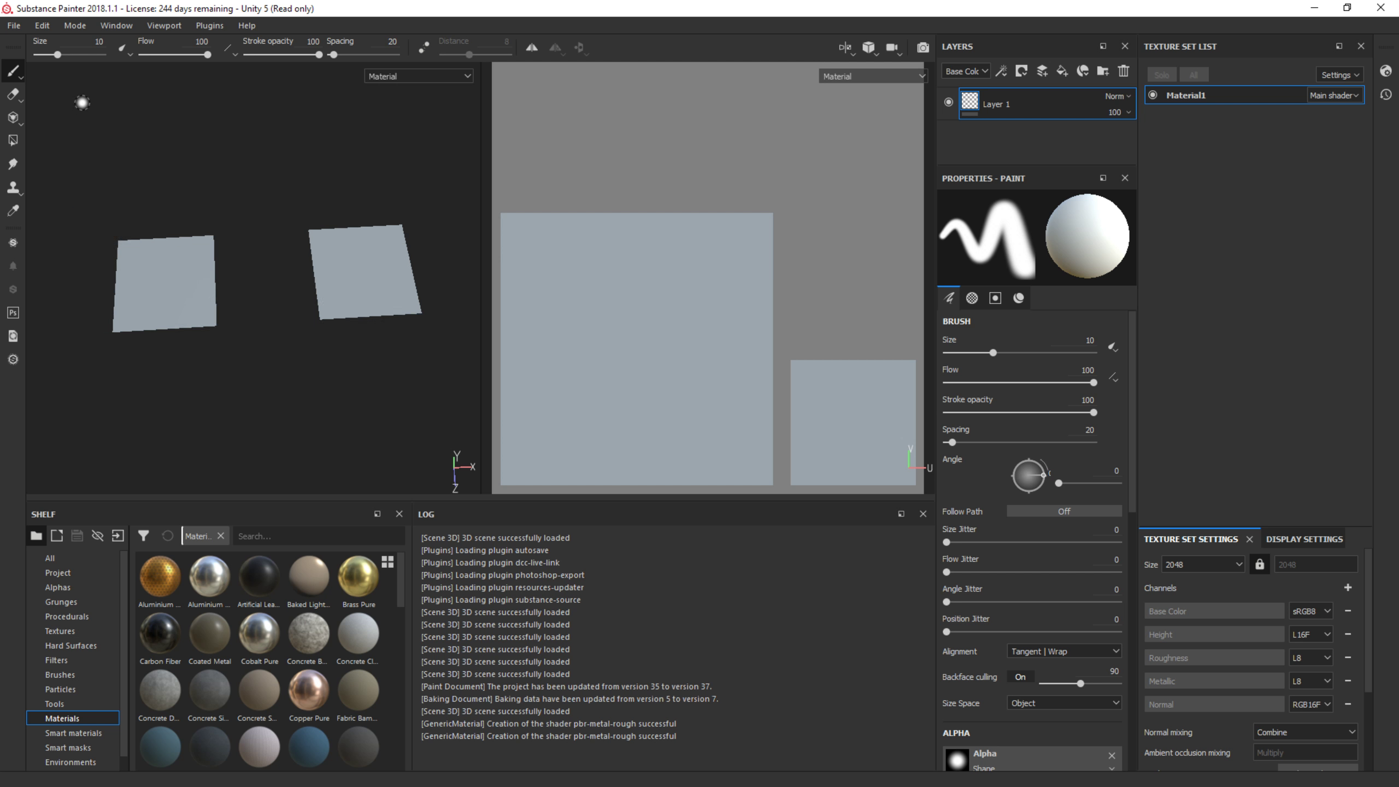
mouse_move(15, 75)
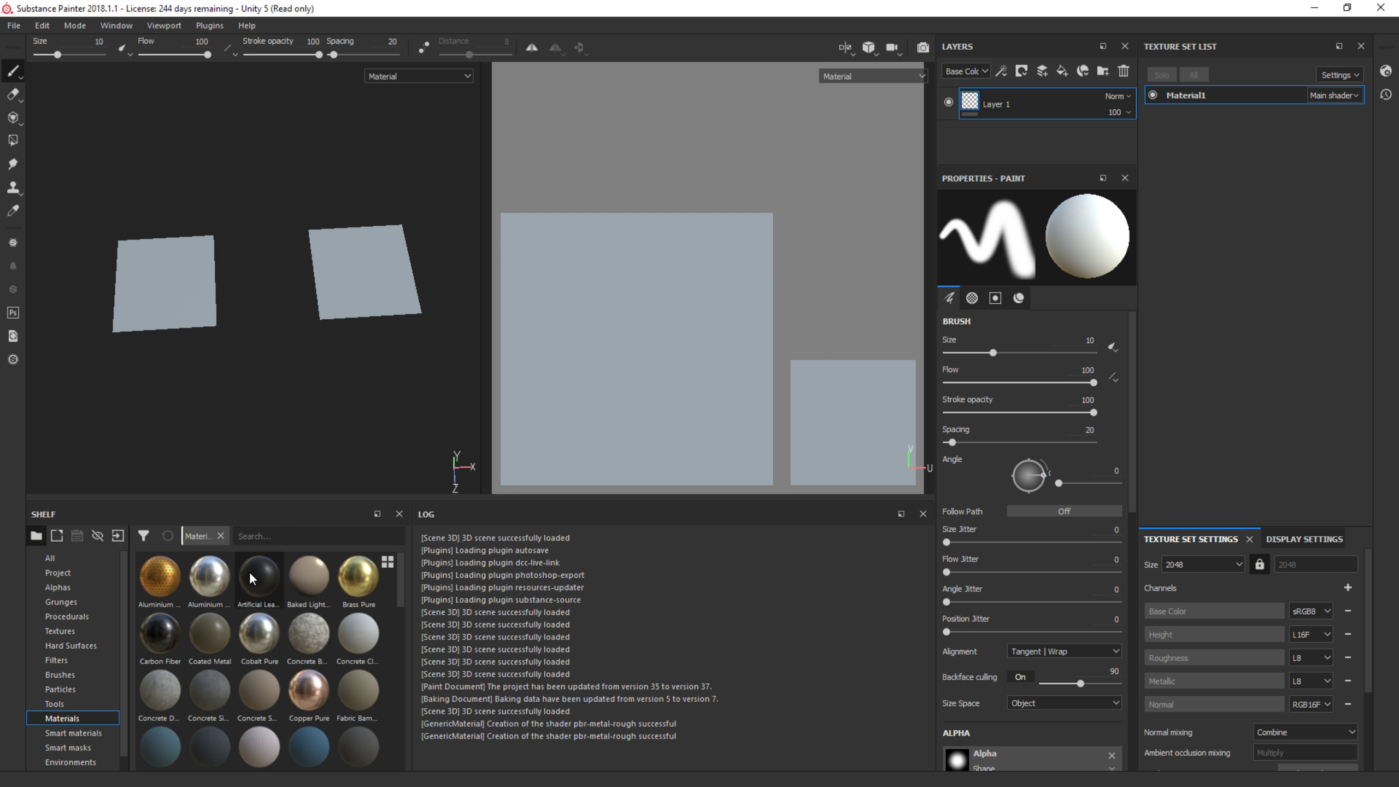
left_click_drag(251, 579, 179, 281)
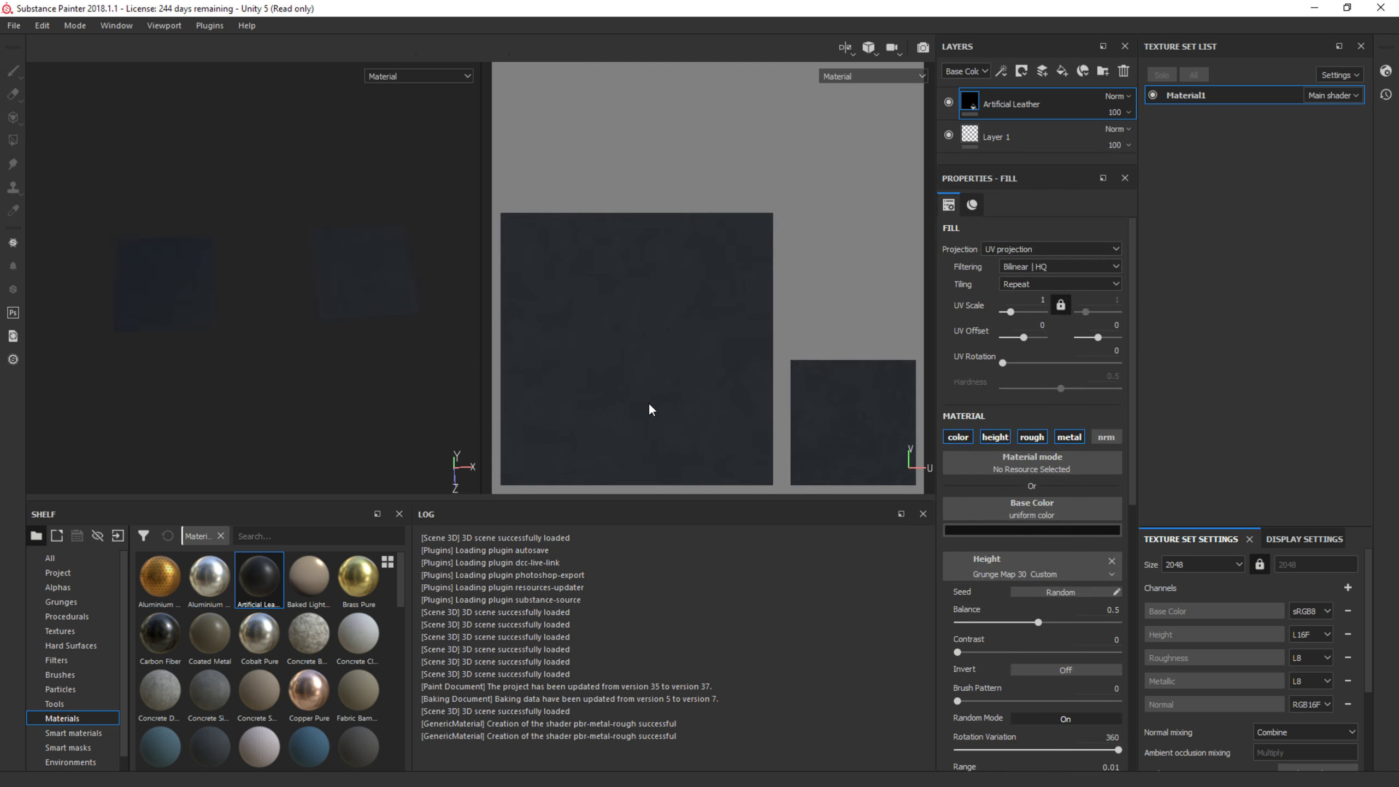
key("ctrl+z")
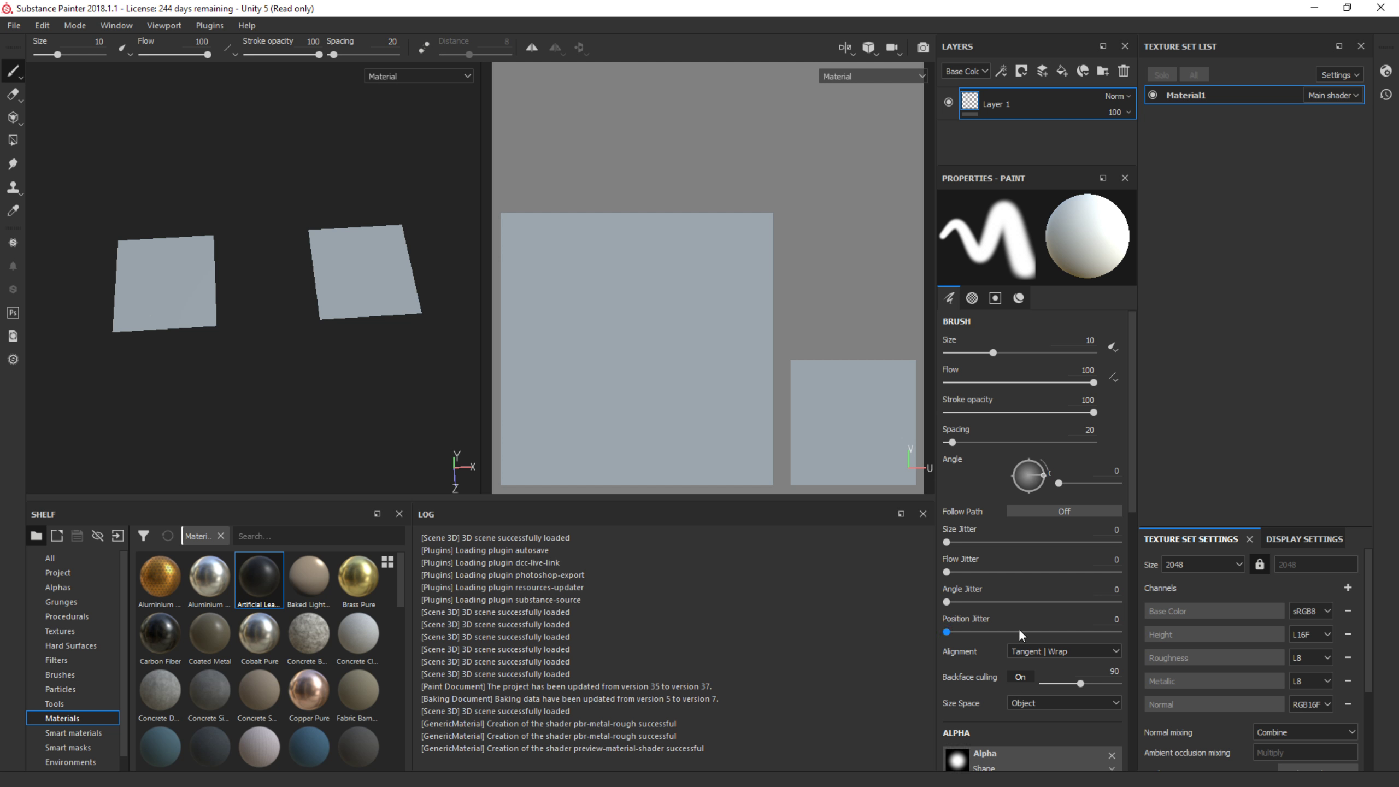
Add a fill layer and place it beneath Layer 1 in the layer stack.
scroll(1019, 627, "down", 5)
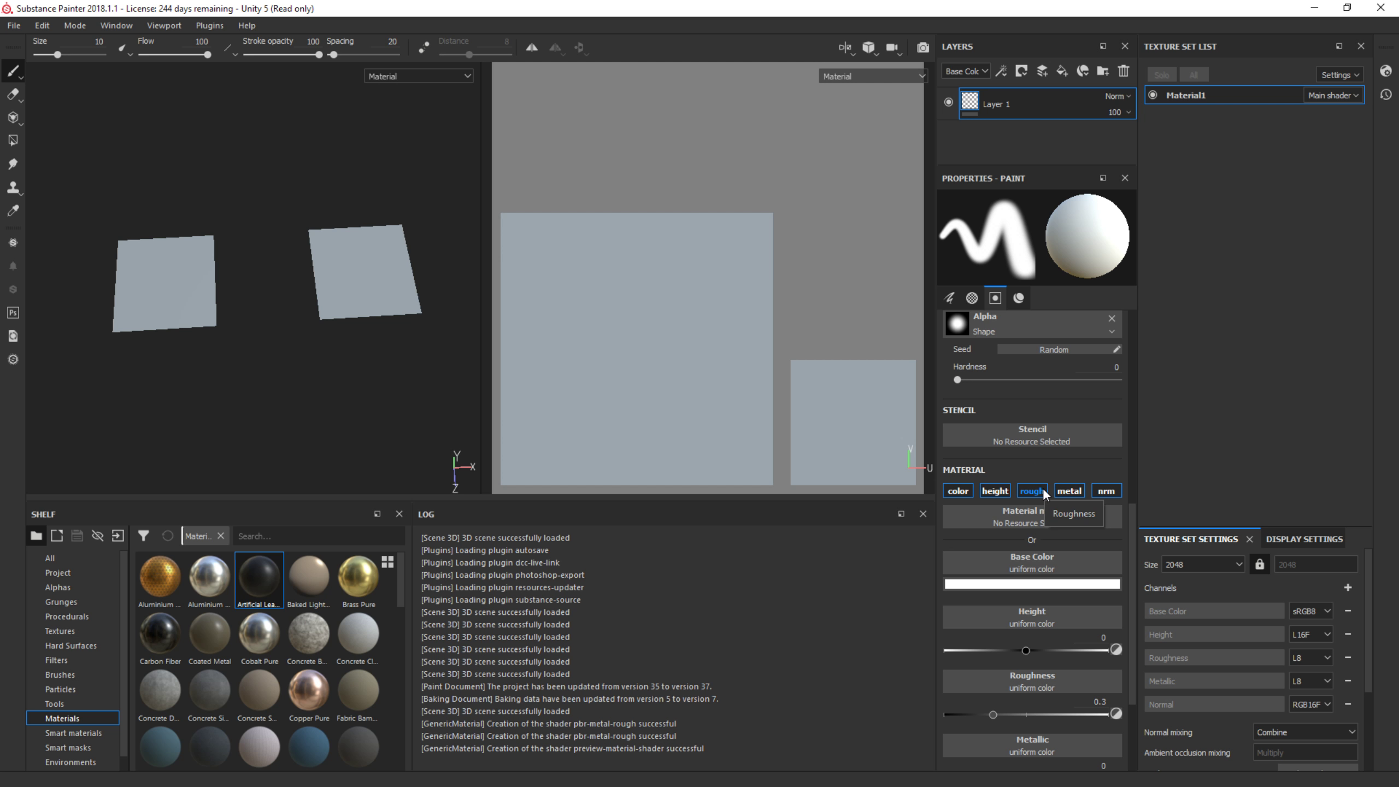
left_click(1060, 78)
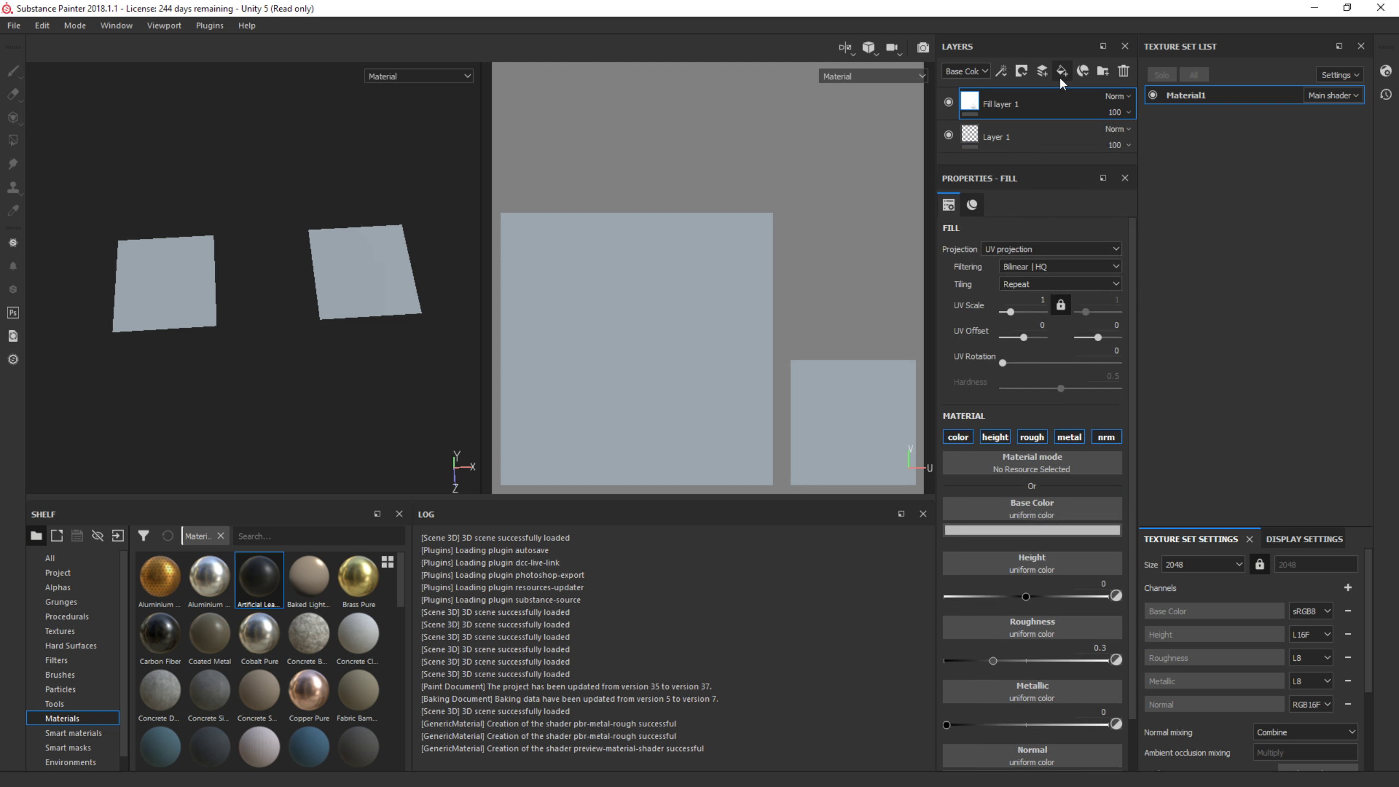
left_click_drag(1022, 92, 1023, 155)
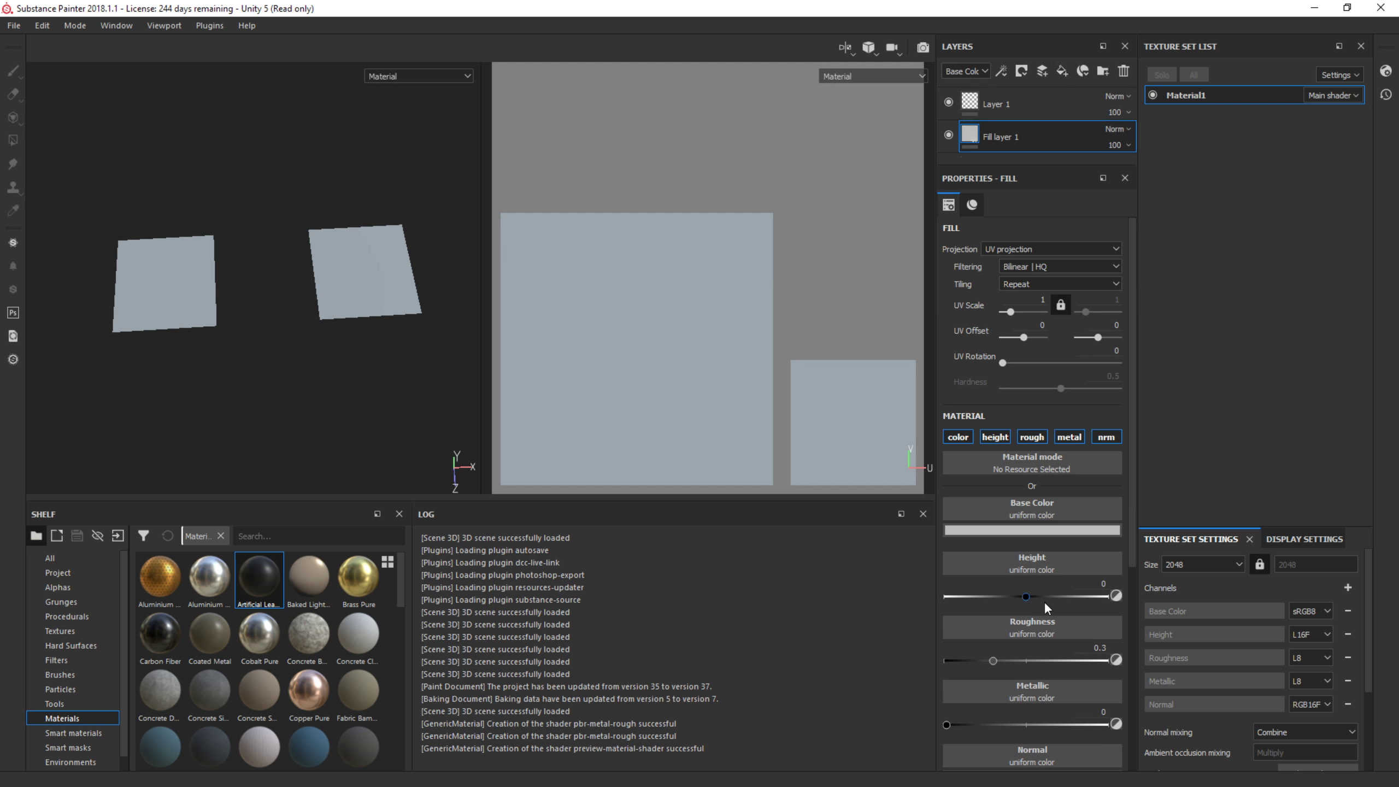
Set the fill layer's base color to pure red and turn off its normal and height channels.
scroll(1045, 606, "down", 2)
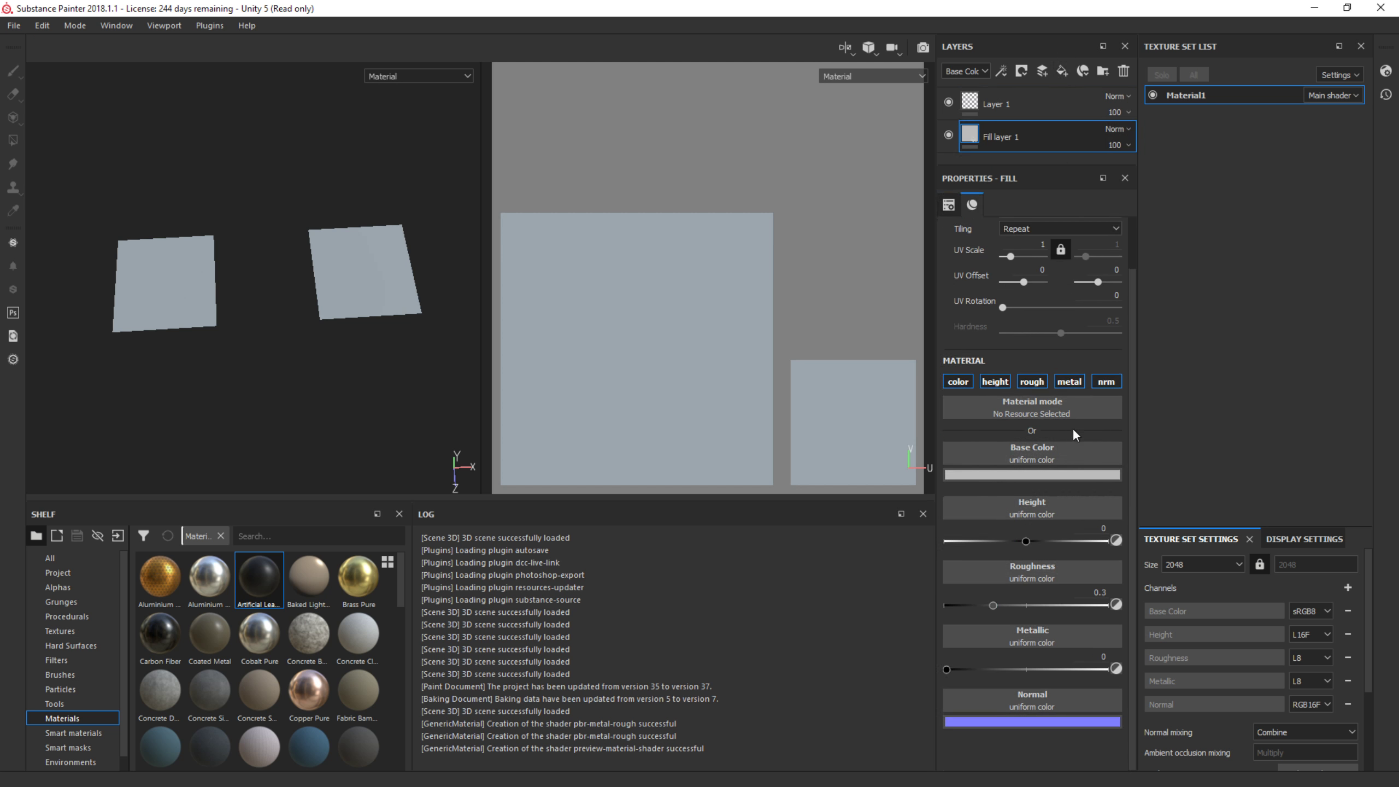
left_click(1106, 383)
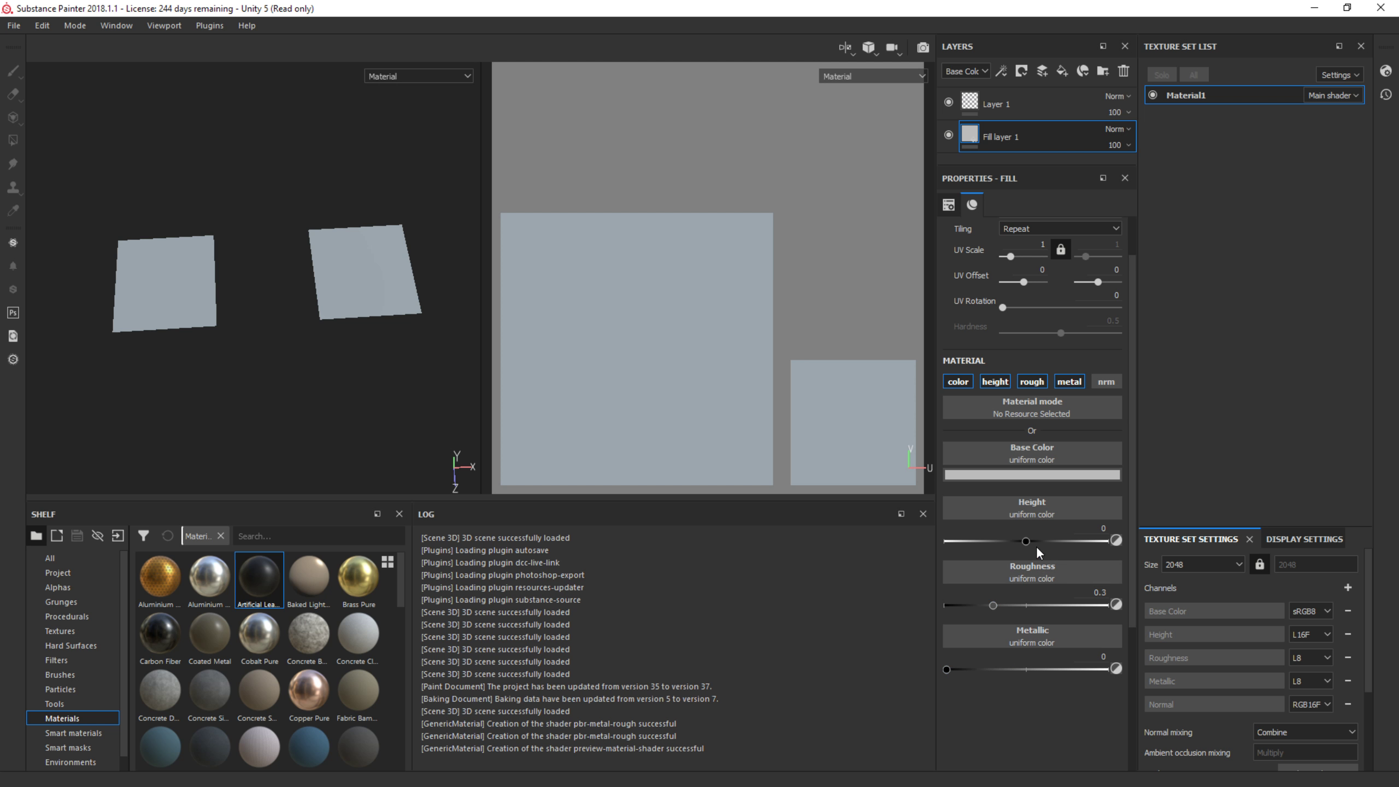
left_click(1034, 474)
left_click_drag(1069, 534, 1172, 491)
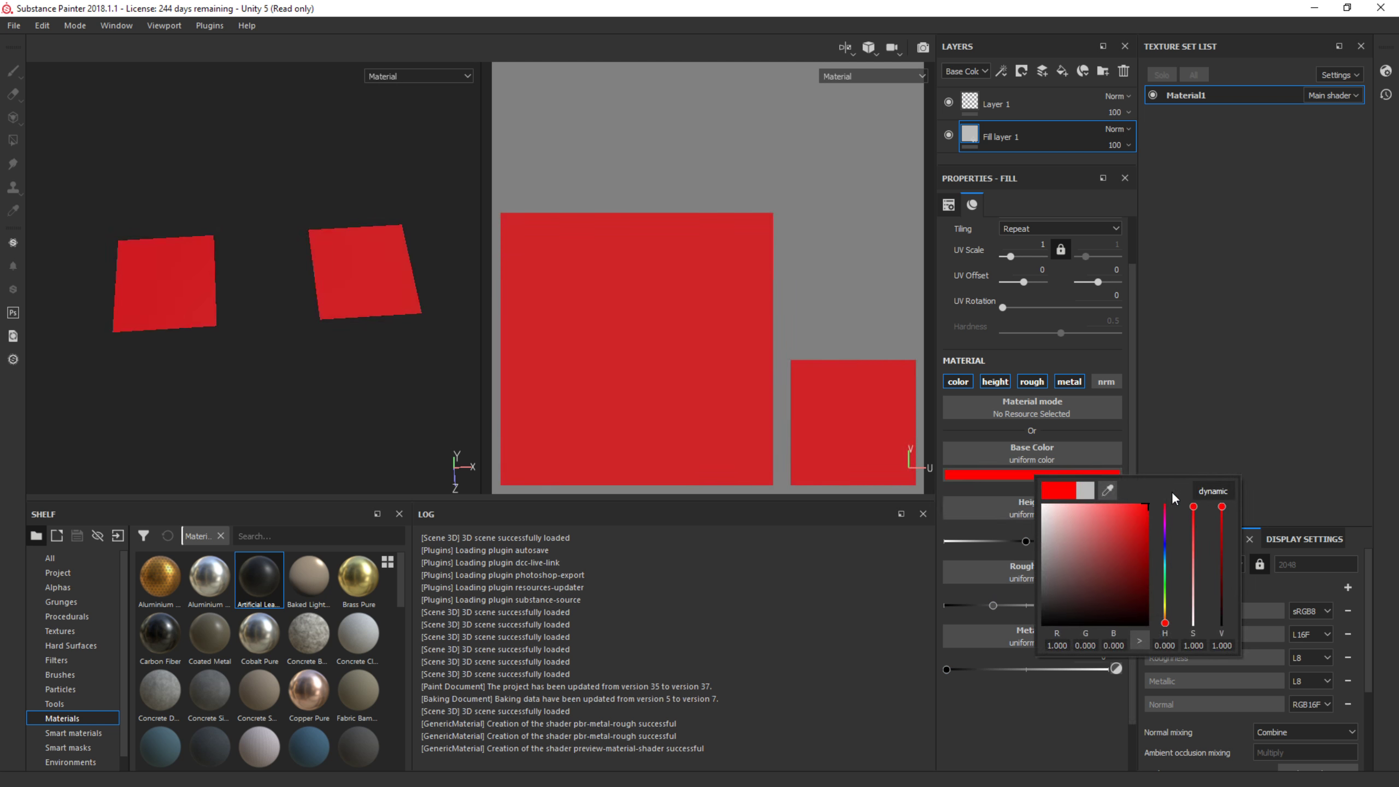
left_click(1071, 436)
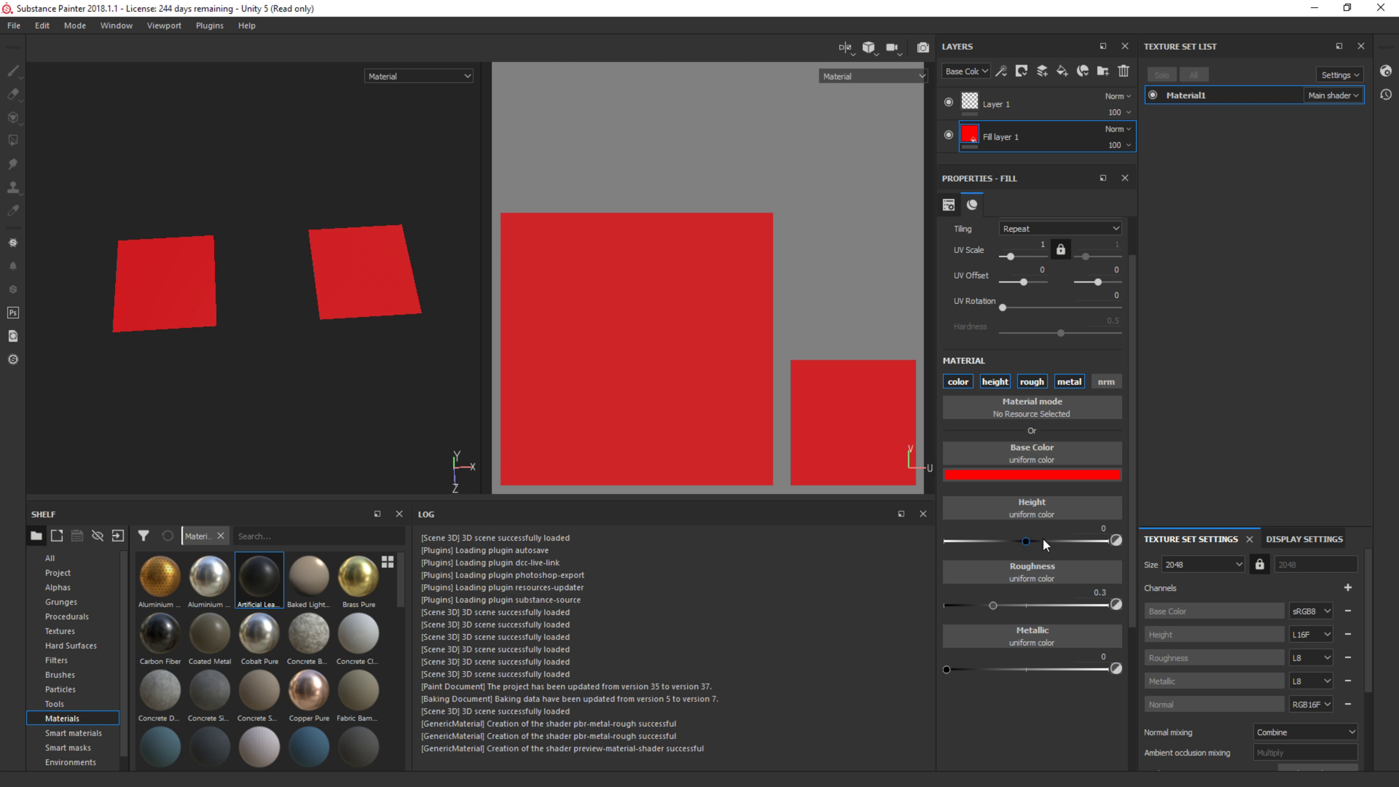
left_click(993, 380)
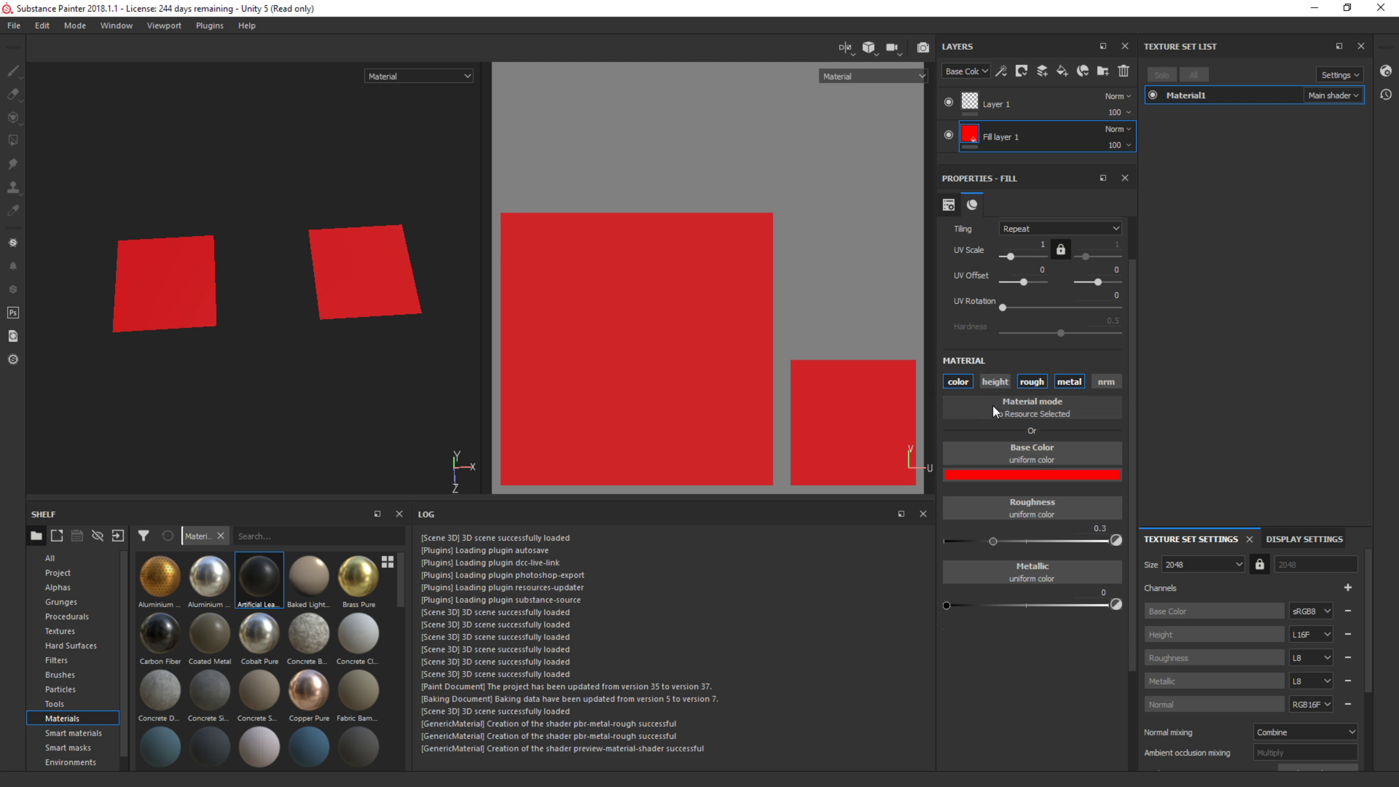
Set Layer 1's paint material to height 1 with its normal and roughness channels turned off.
left_click(1000, 98)
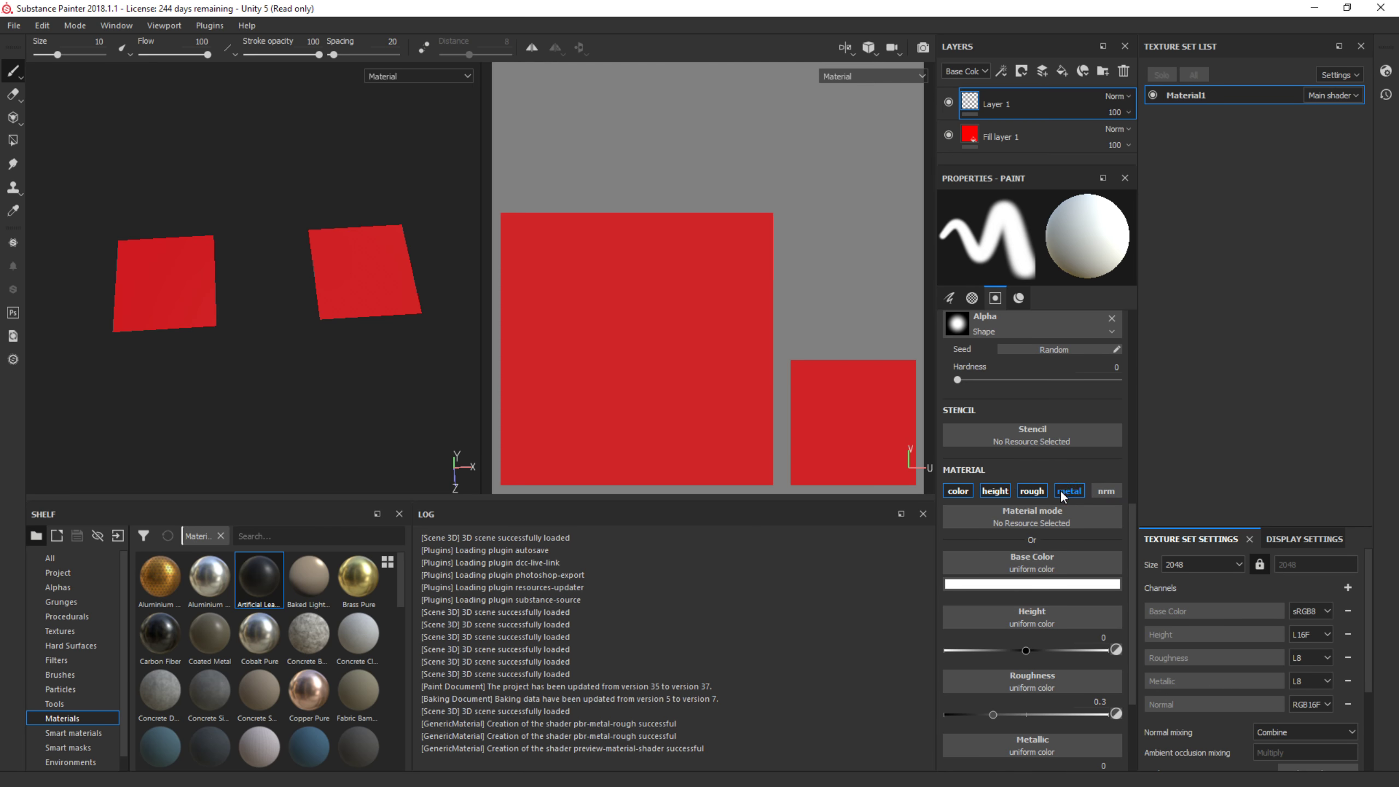
scroll(1016, 665, "down", 1)
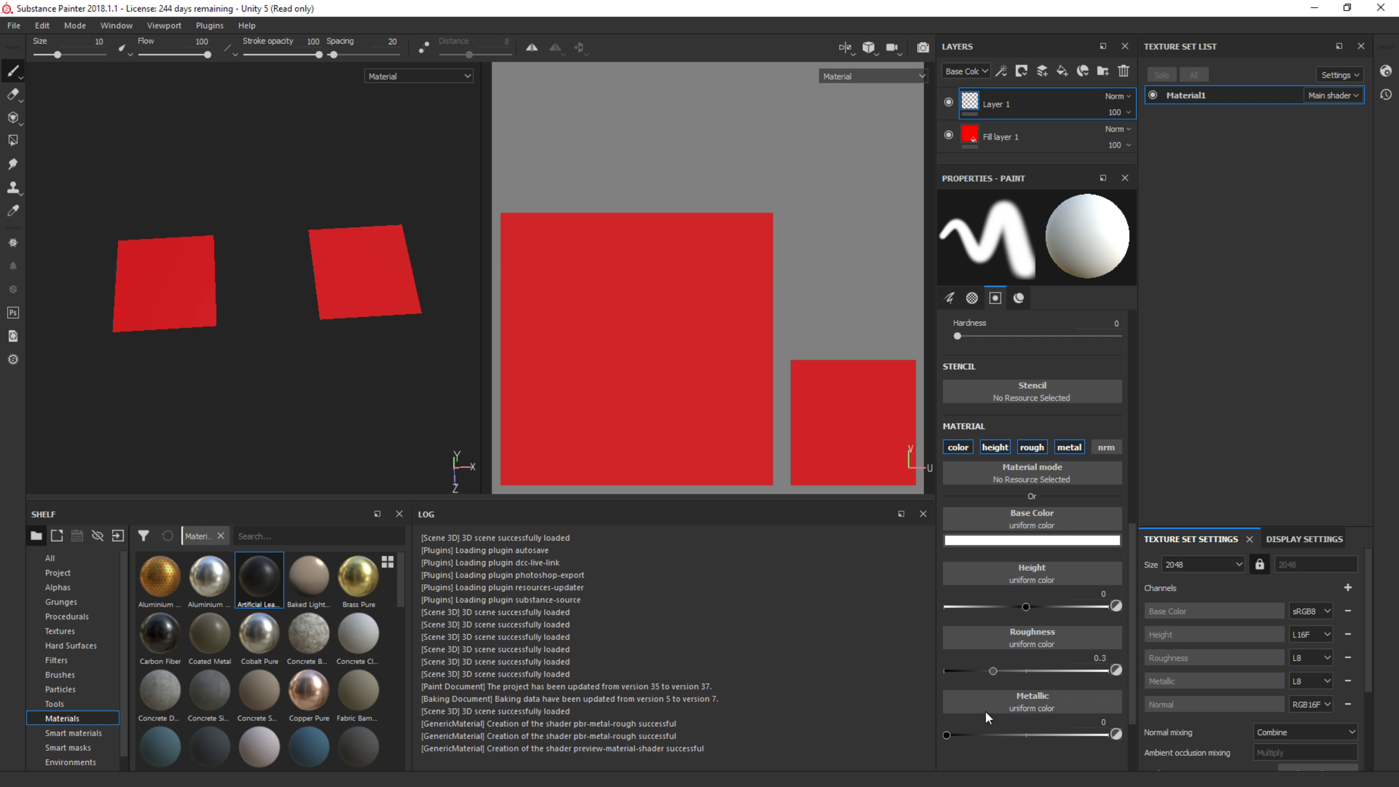
left_click_drag(1025, 606, 1128, 606)
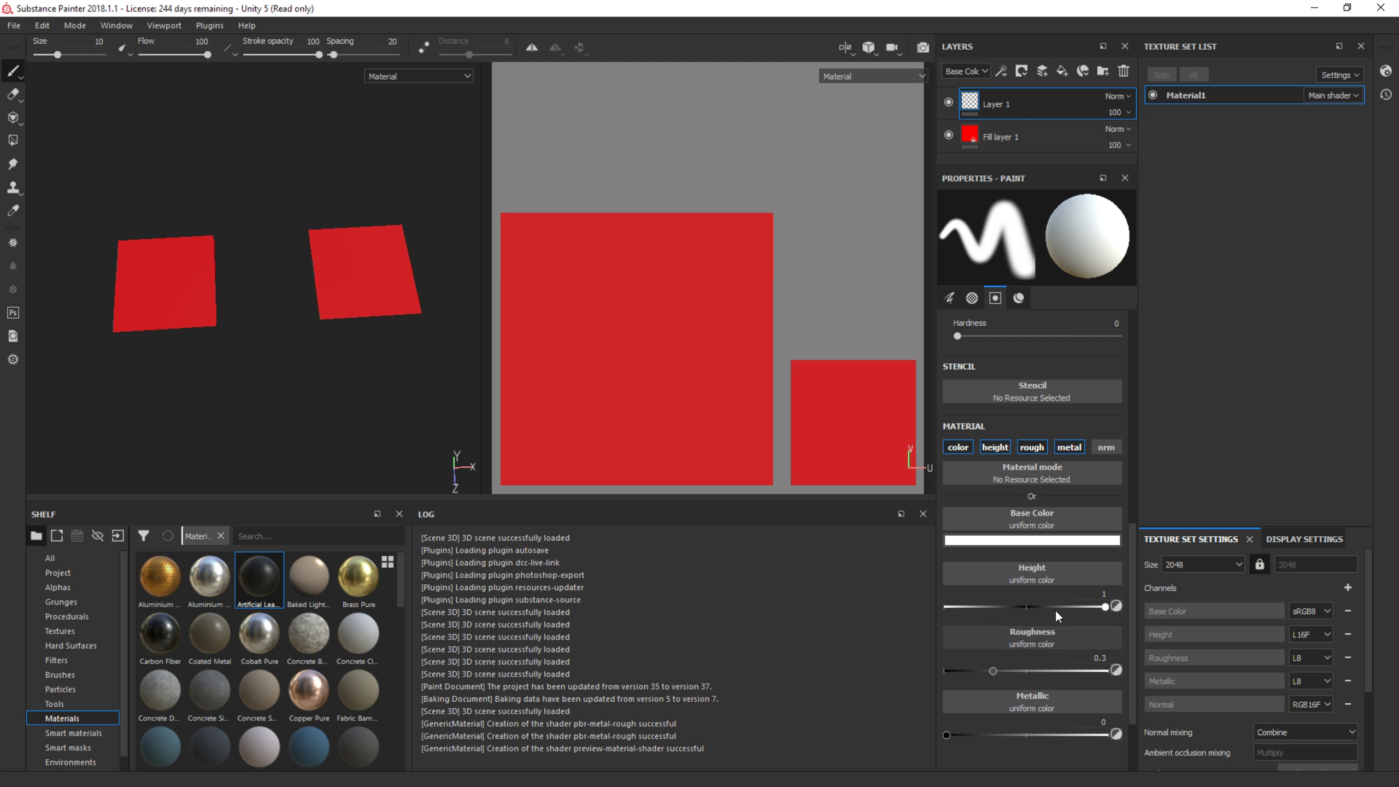
left_click(1030, 451)
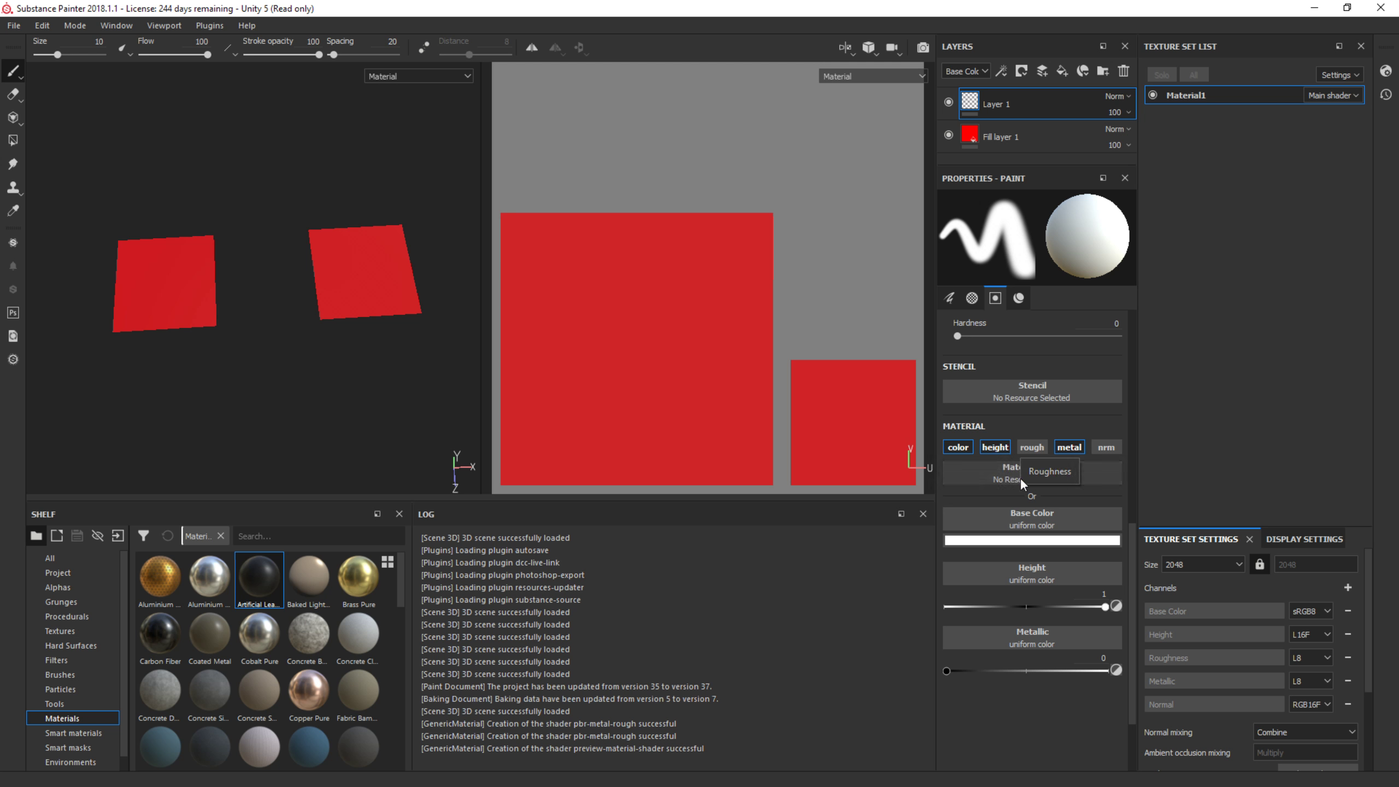
Set the paint base color to light grey 0.820 and adjust the brush to size 11.46 with hardness 0.655.
left_click(1015, 539)
left_click_drag(1040, 581, 1024, 583)
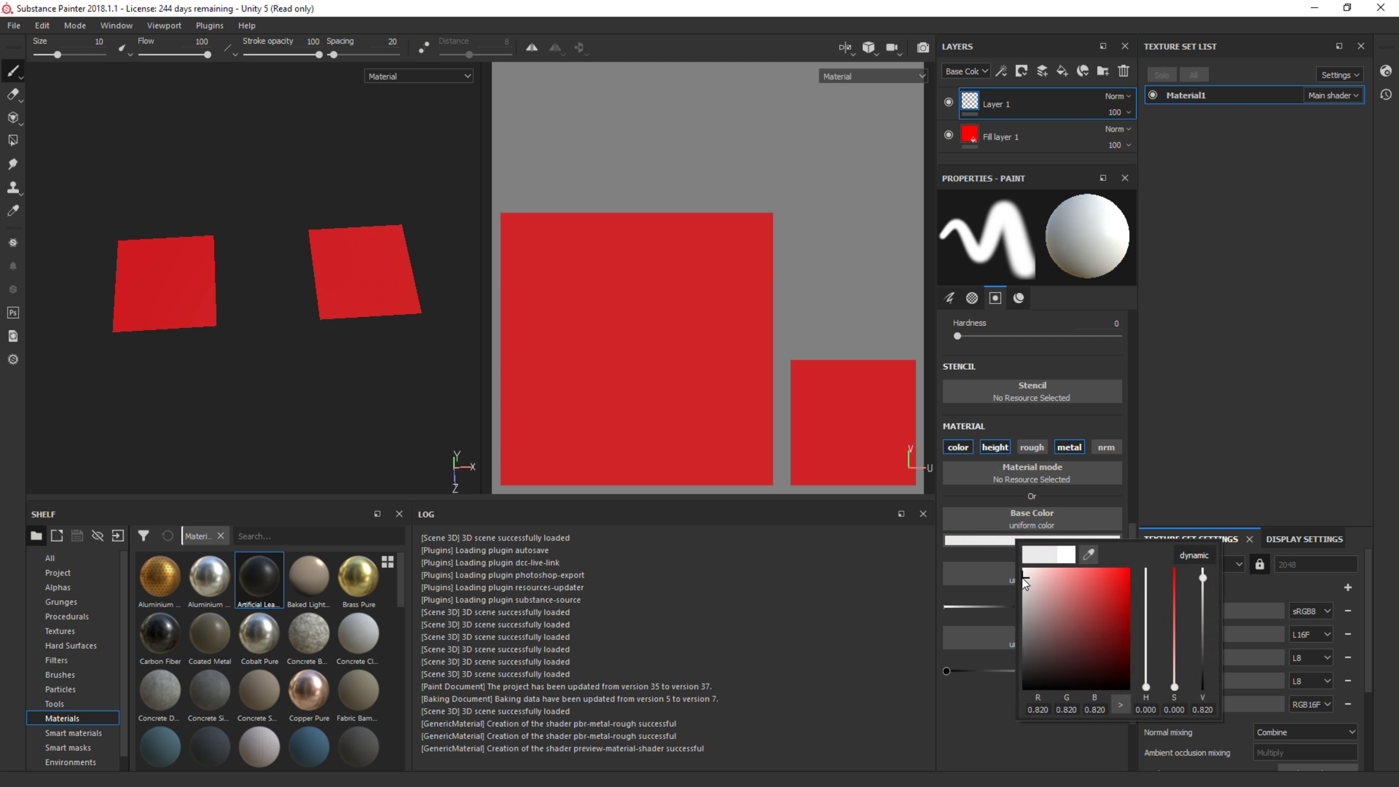
left_click(214, 342)
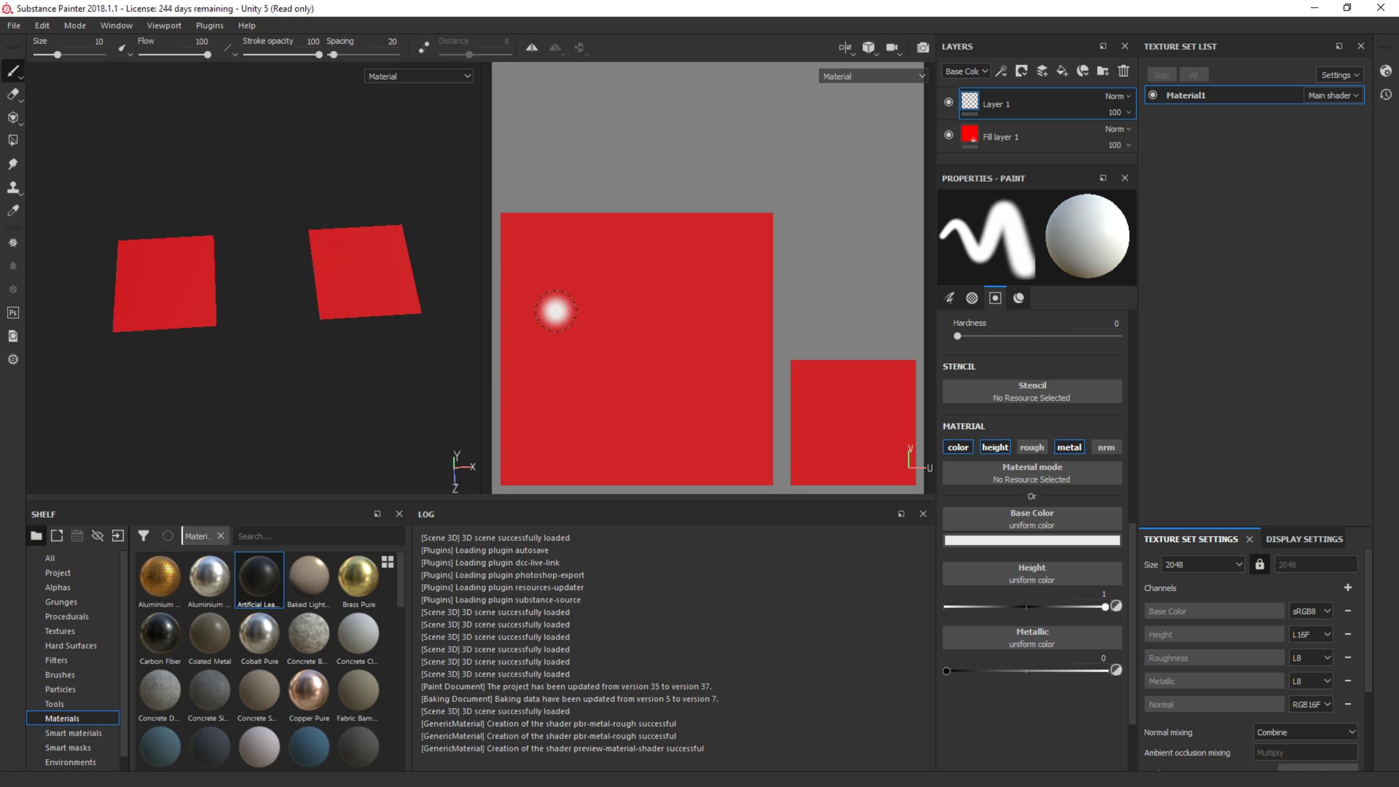
mouse_move(557, 312)
right_mouse_down("ctrl")
mouse_move(578, 311)
mouse_move(540, 311)
mouse_move(558, 291)
right_mouse_up("ctrl")
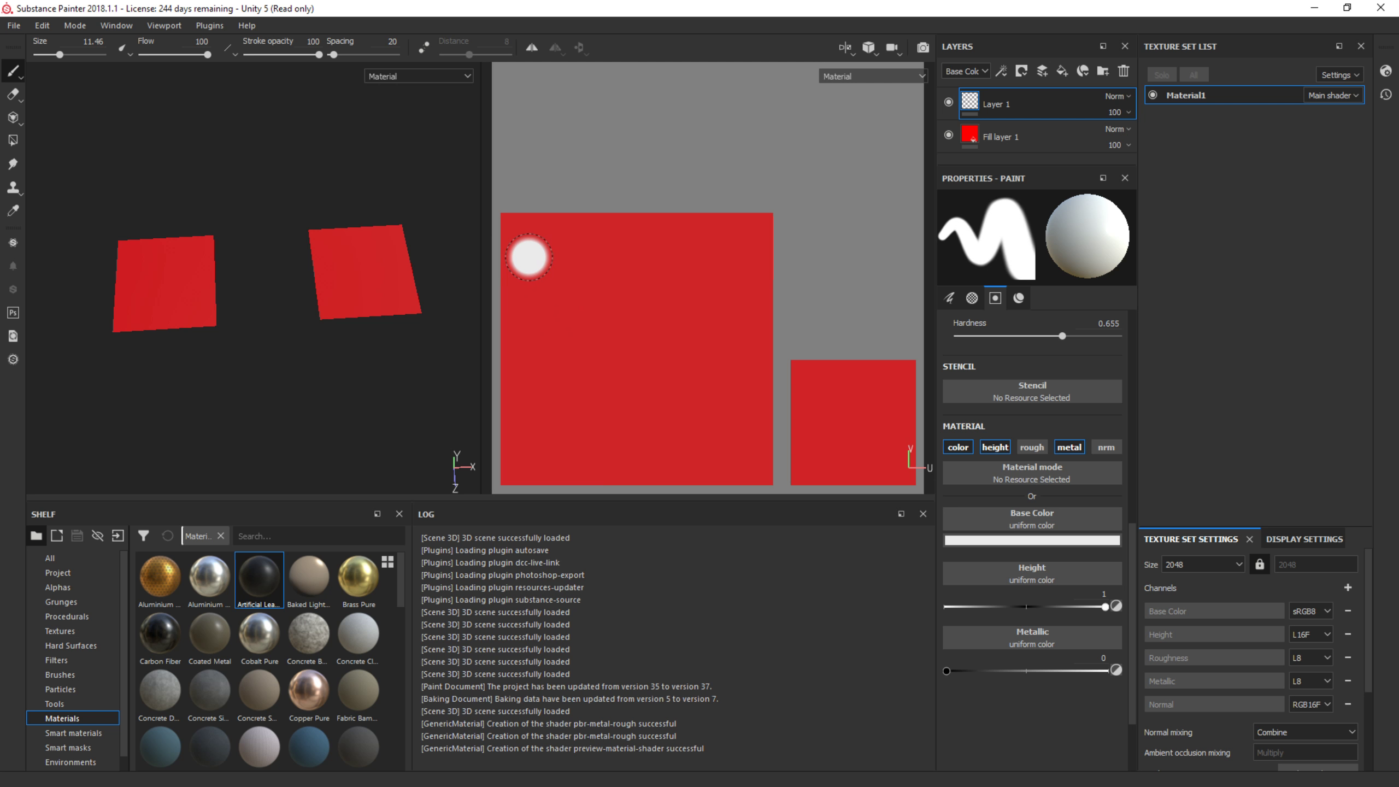
Try painting a letter R on the large square in the UV view and undo the strokes.
mouse_move(546, 247)
left_mouse_down()
mouse_move(548, 315)
mouse_move(557, 247)
mouse_move(638, 329)
left_mouse_up()
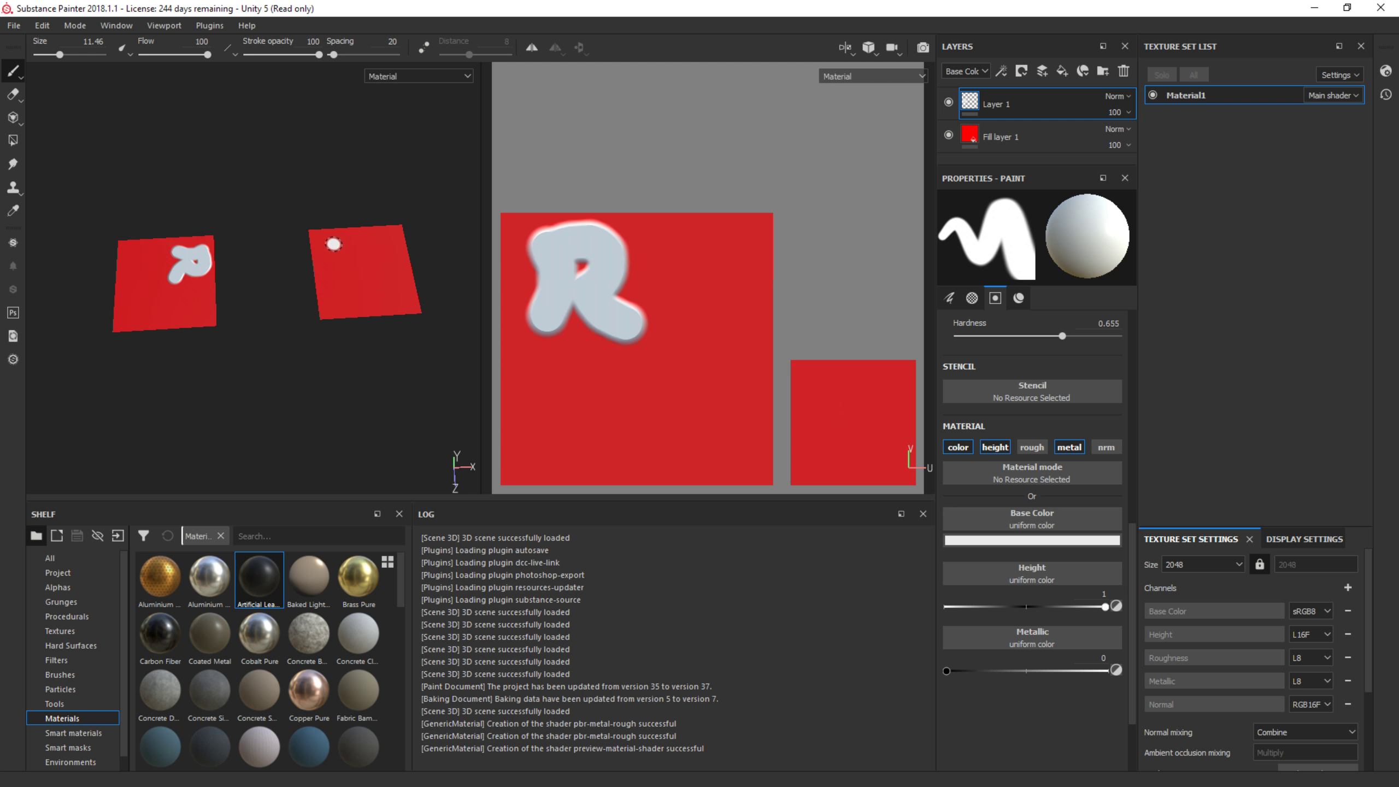
key("ctrl+z")
key("ctrl+z")
key("ctrl+z")
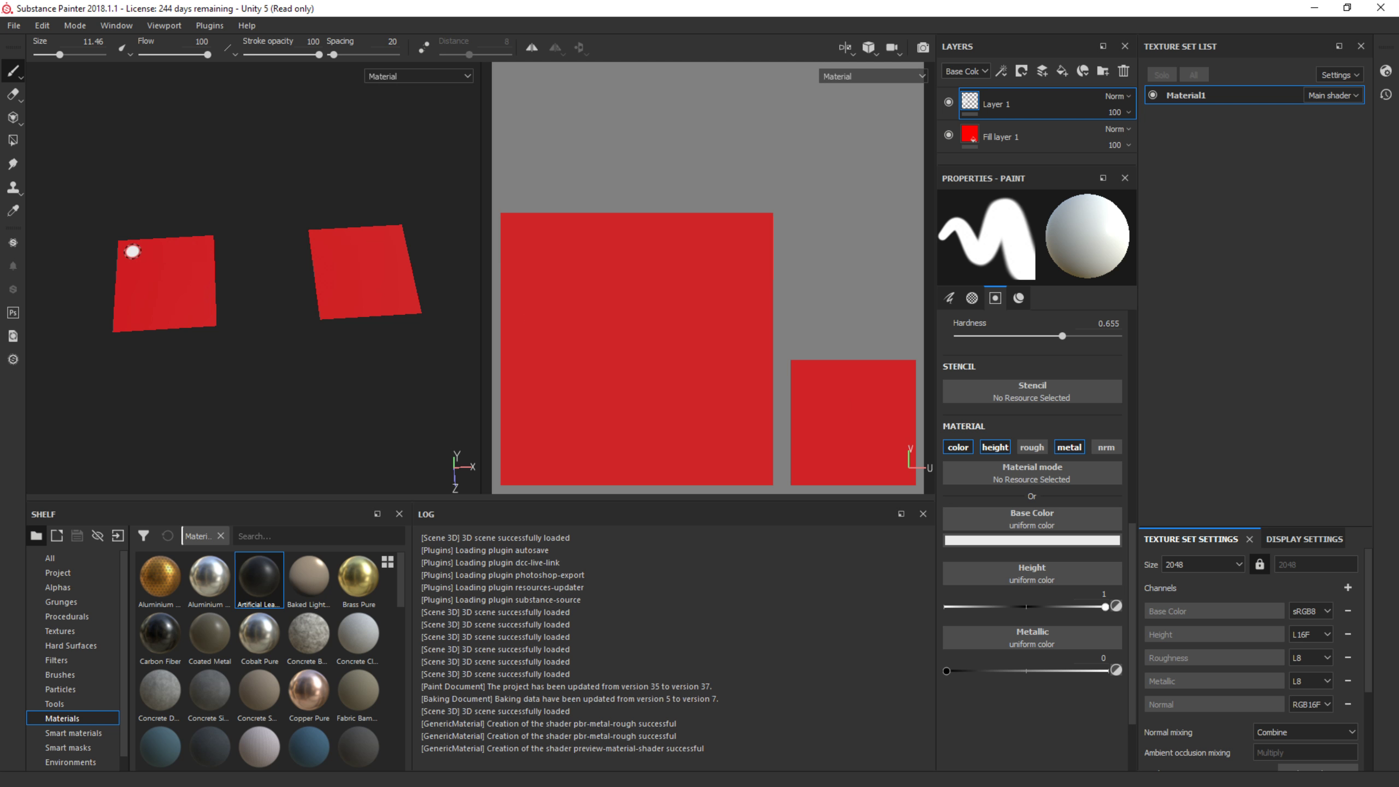
Paint a raised letter R near the upper corner of each of the two planes in the 3D view.
mouse_move(131, 251)
left_mouse_down()
mouse_move(134, 267)
mouse_move(153, 249)
mouse_move(150, 273)
mouse_move(185, 271)
left_mouse_up()
left_click_drag(323, 246, 365, 258)
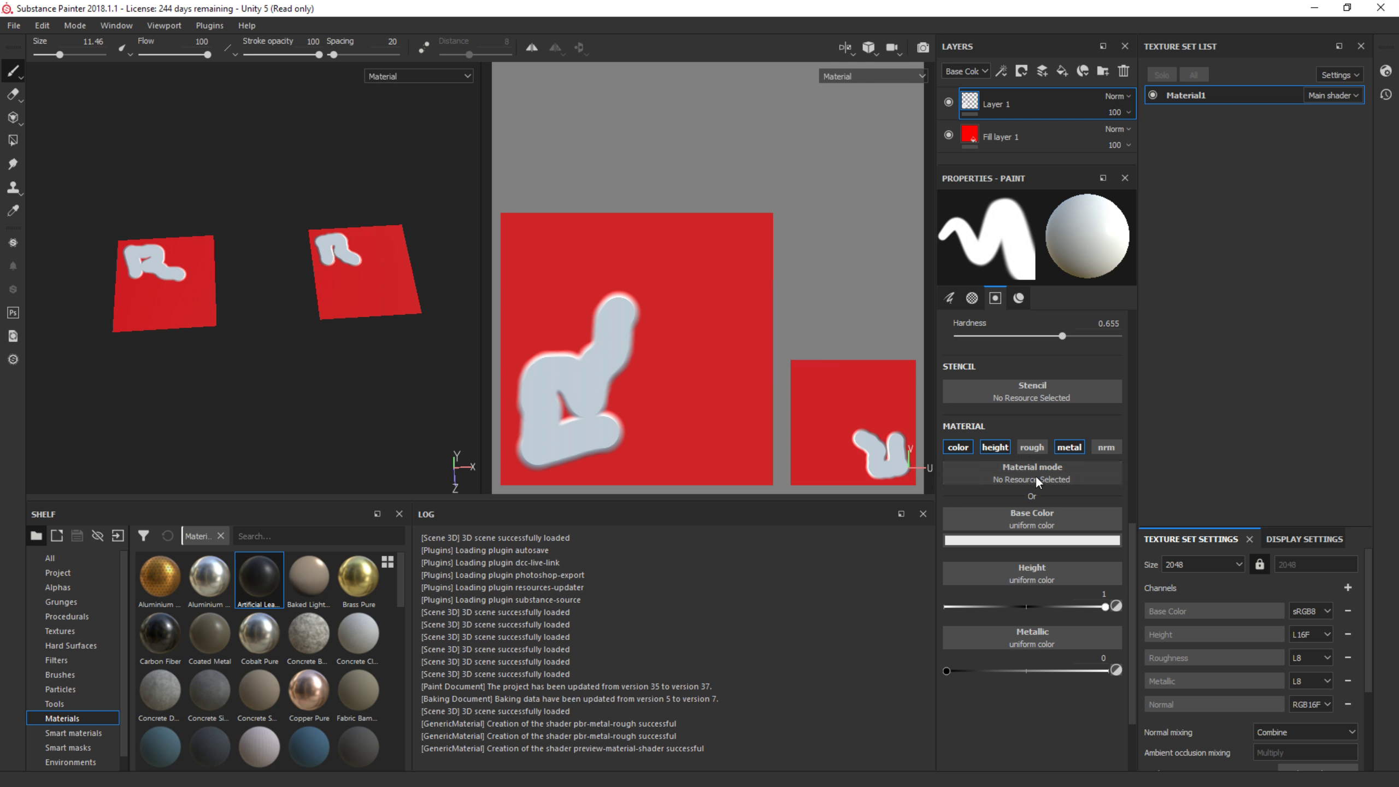
Turn on the paint material's roughness channel instead of metallic and enlarge the brush to 26.88, undoing the test stroke.
left_click(1036, 447)
left_click(1074, 447)
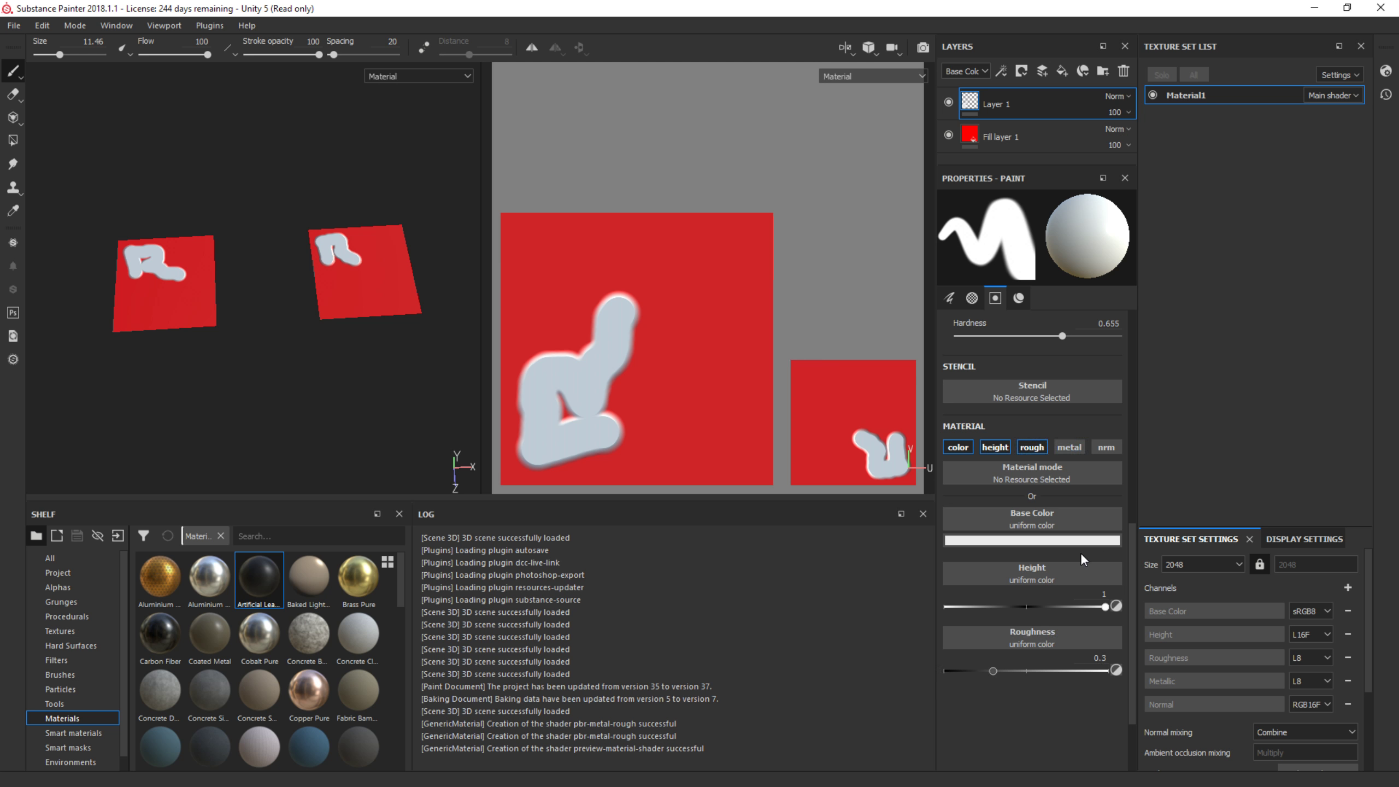
right_click_drag(600, 348, 670, 355, "alt")
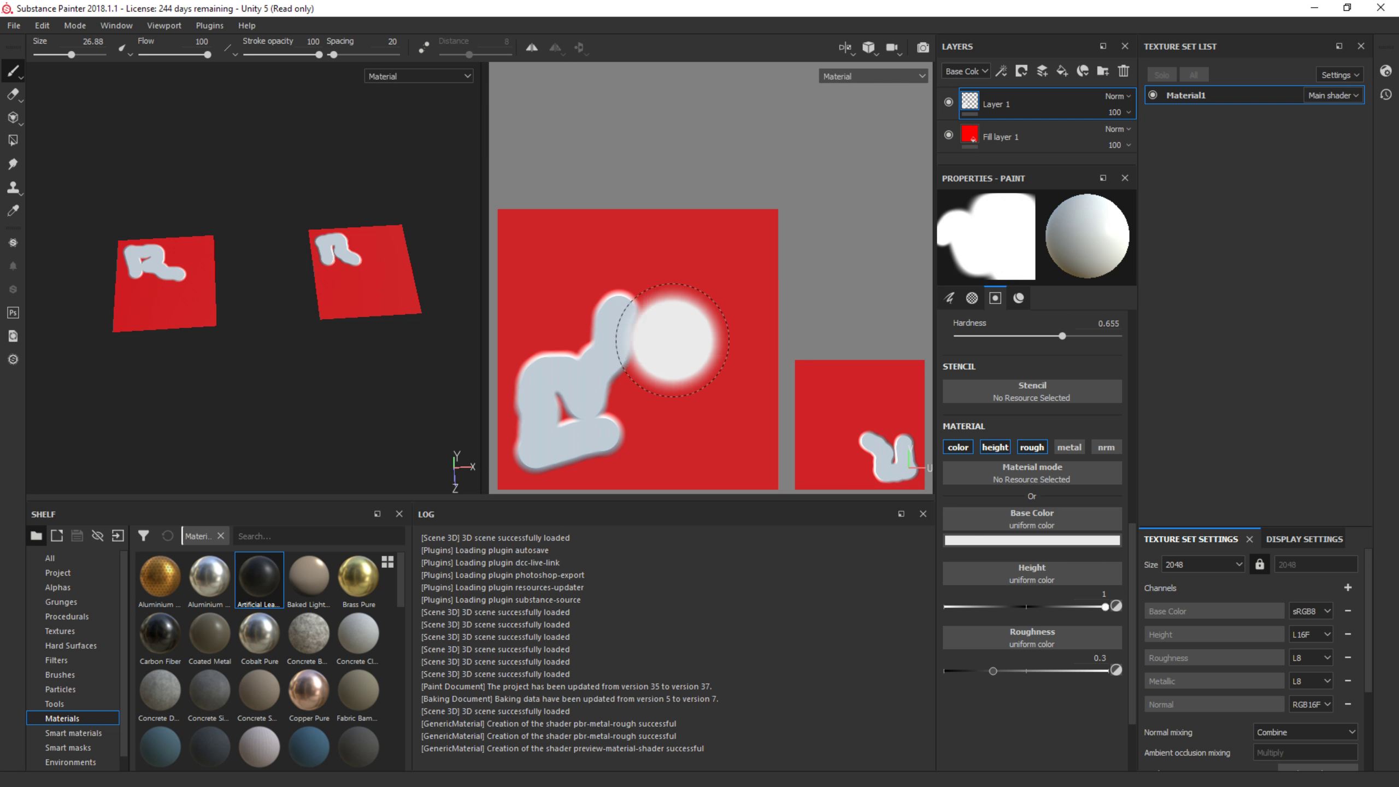
left_click_drag(718, 279, 681, 391)
key("ctrl+z")
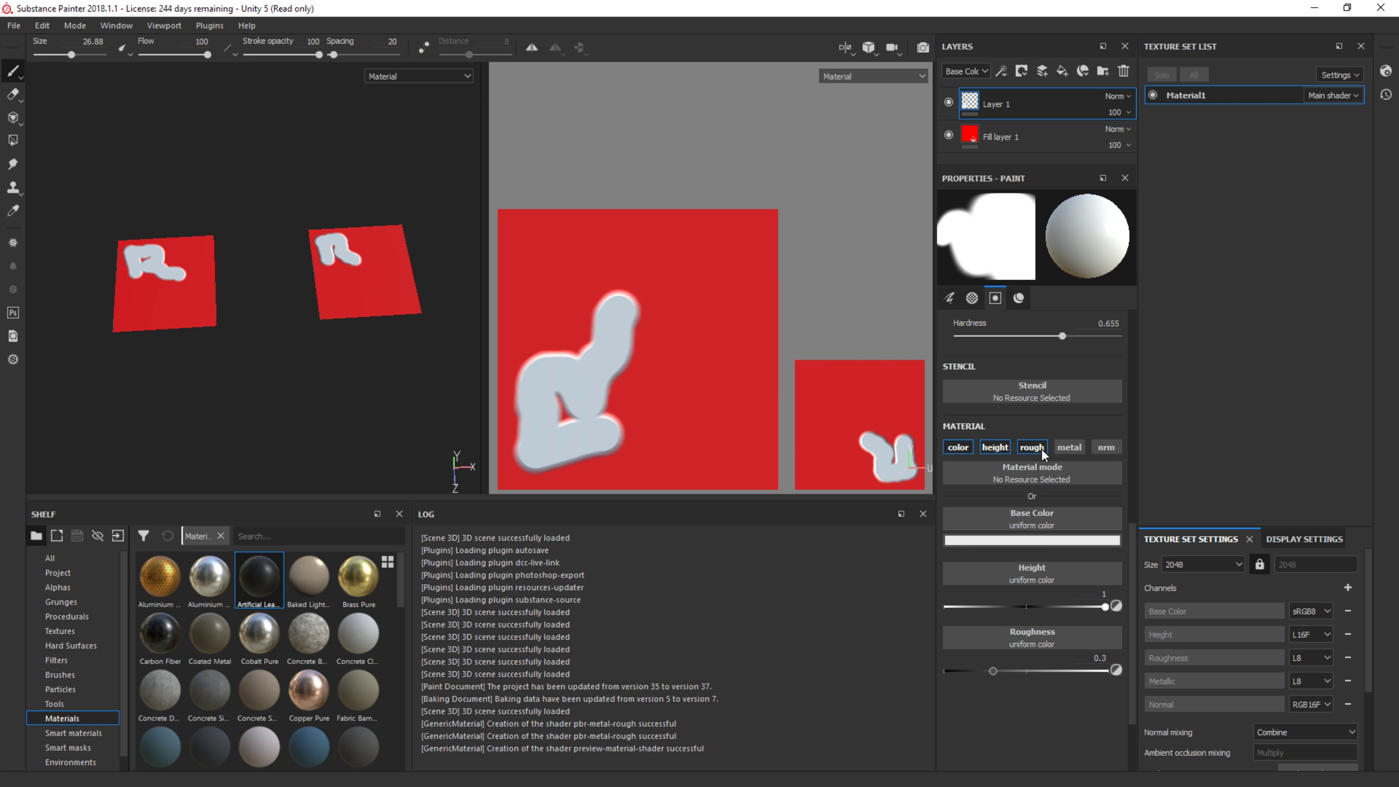
Add a paint layer above Layer 1 and set its paint material to roughness only, at 0.5333.
left_click(1043, 70)
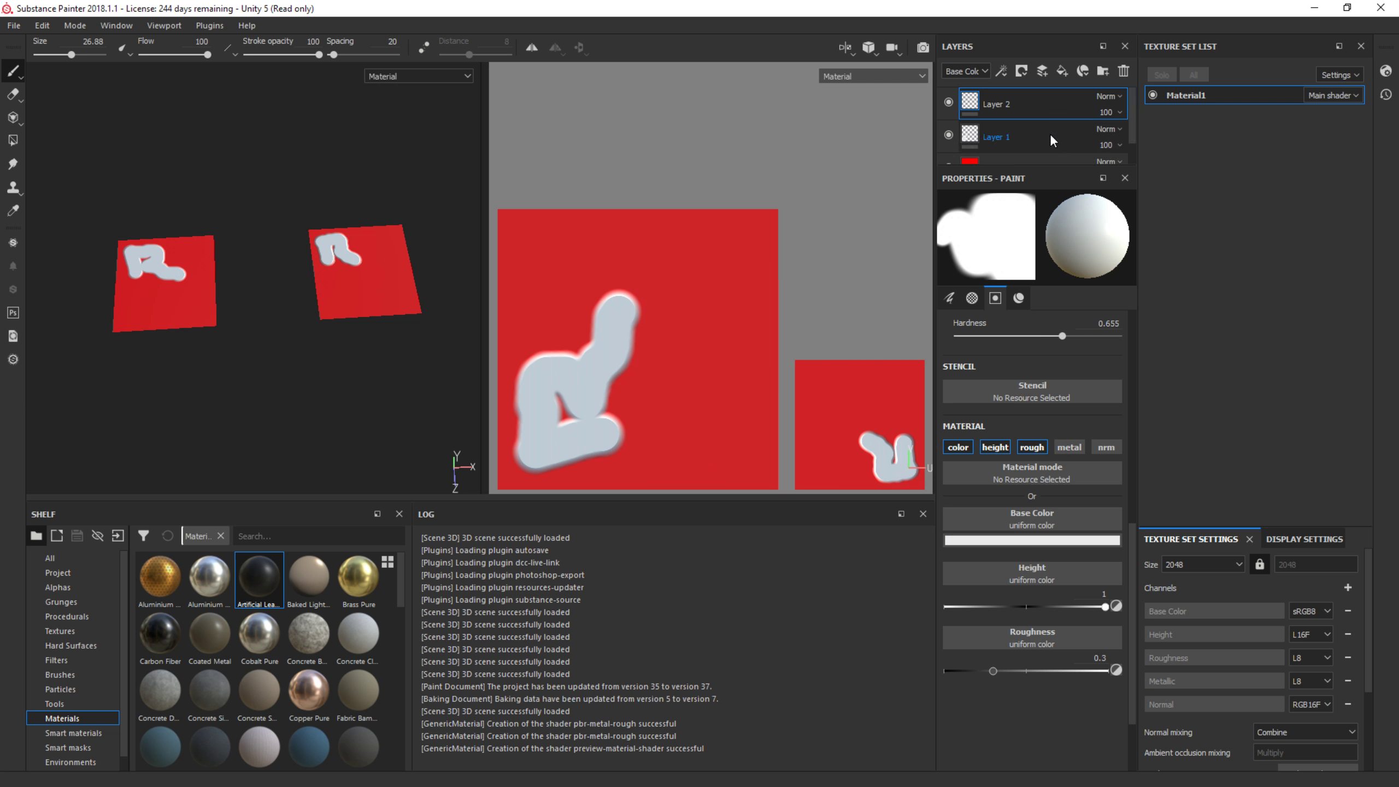
left_click(958, 447)
left_click(994, 447)
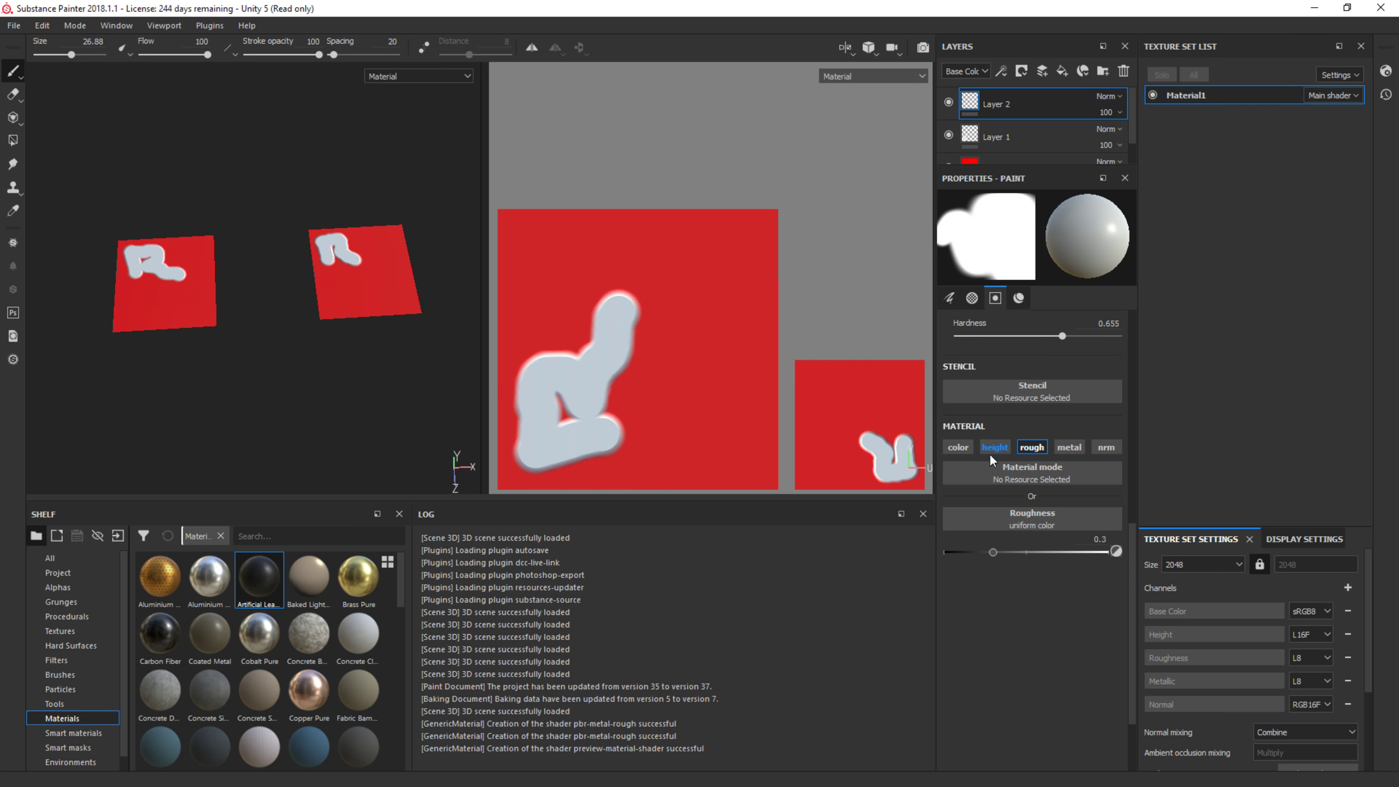
left_click_drag(993, 551, 1030, 552)
Paint soft roughness patches on both squares while displaying the Roughness channel, undo the last patch, and return to the material display.
key("c")
key("c")
key("c")
key("c")
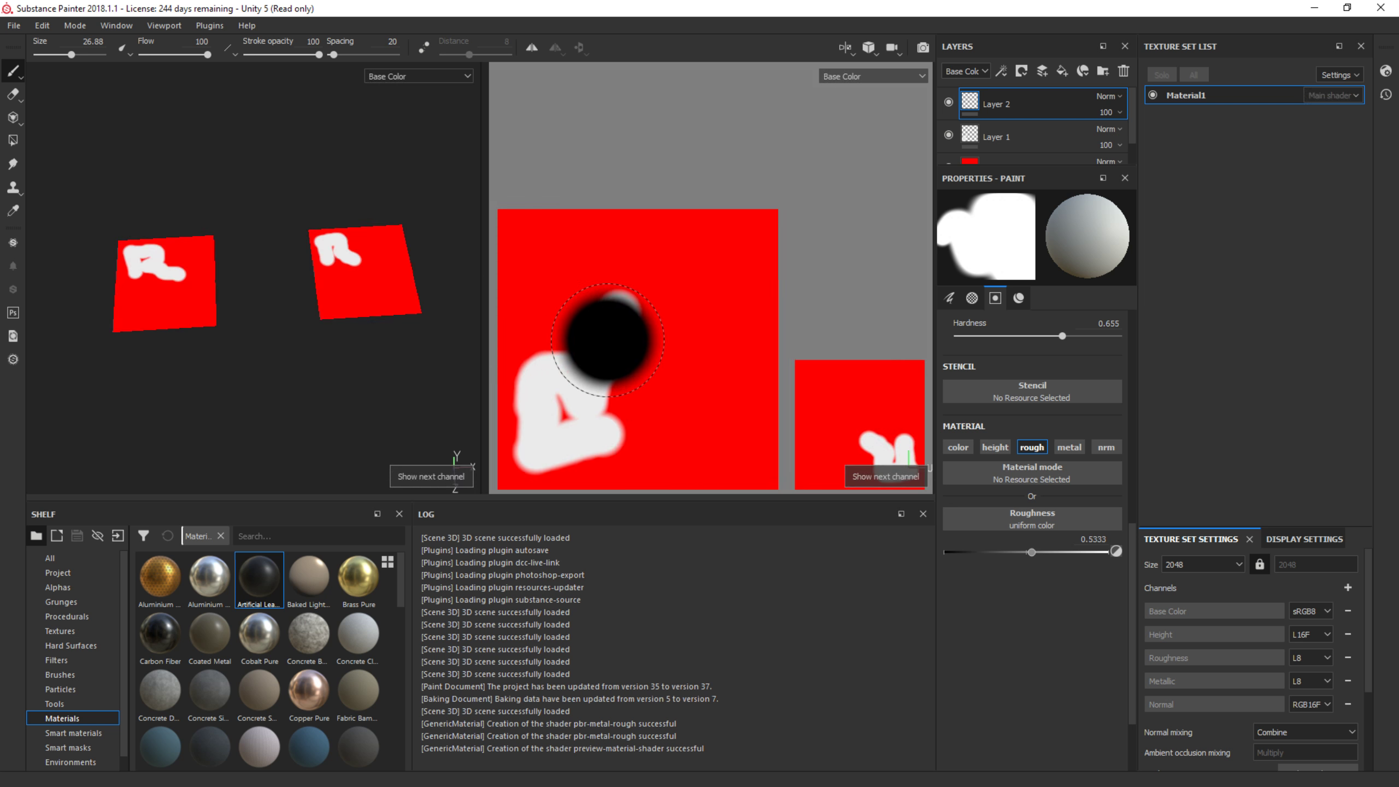
key("c")
key("c")
key("c")
key("c")
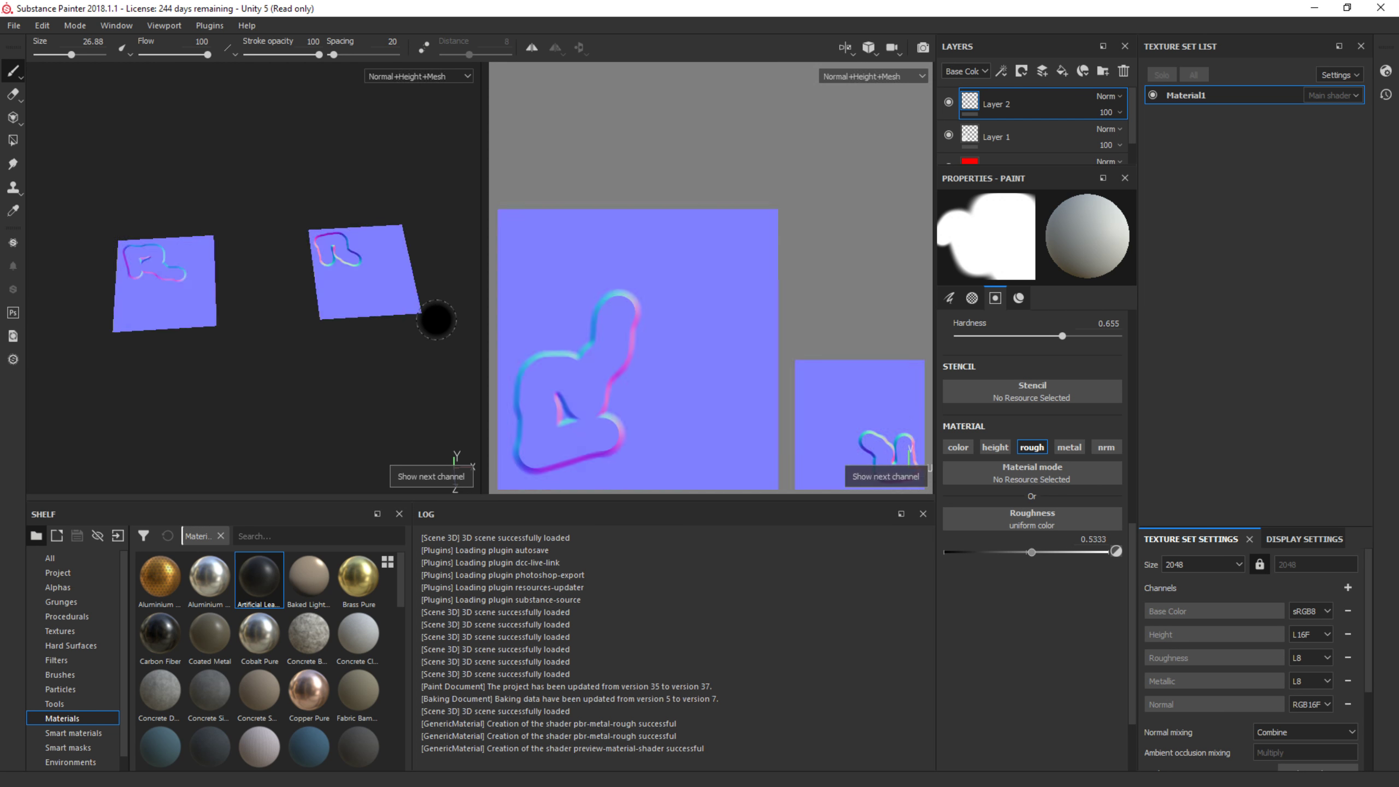
key("c")
key("c")
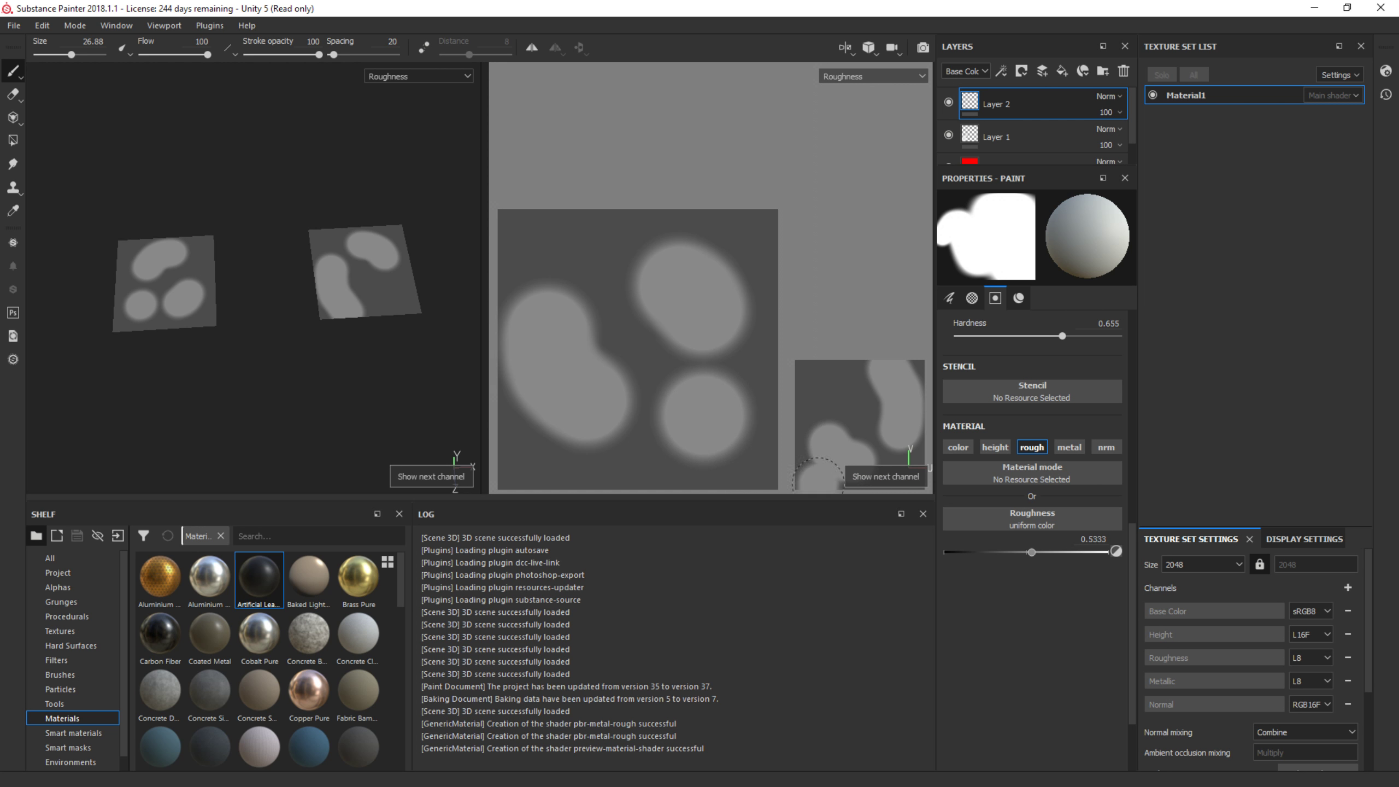
key("ctrl+z")
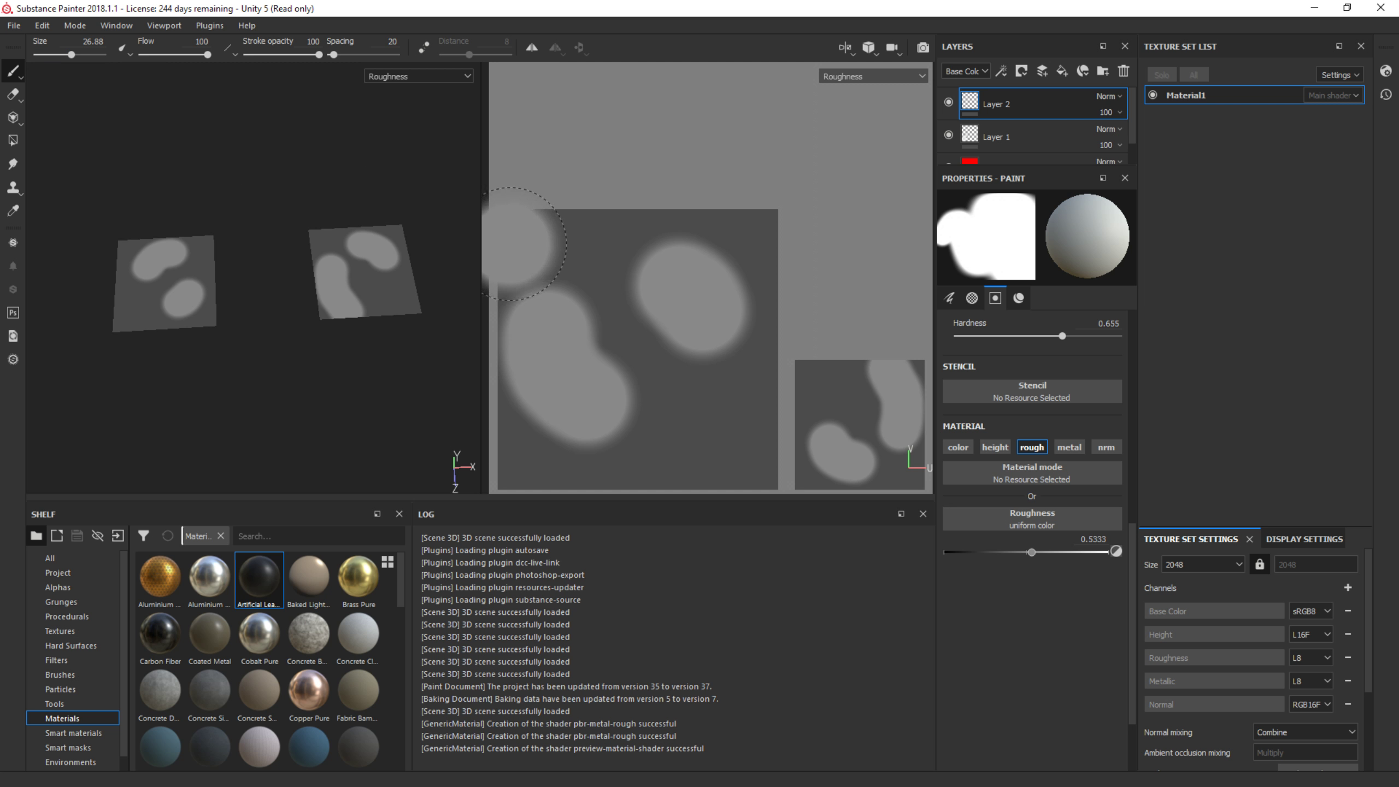
key("m")
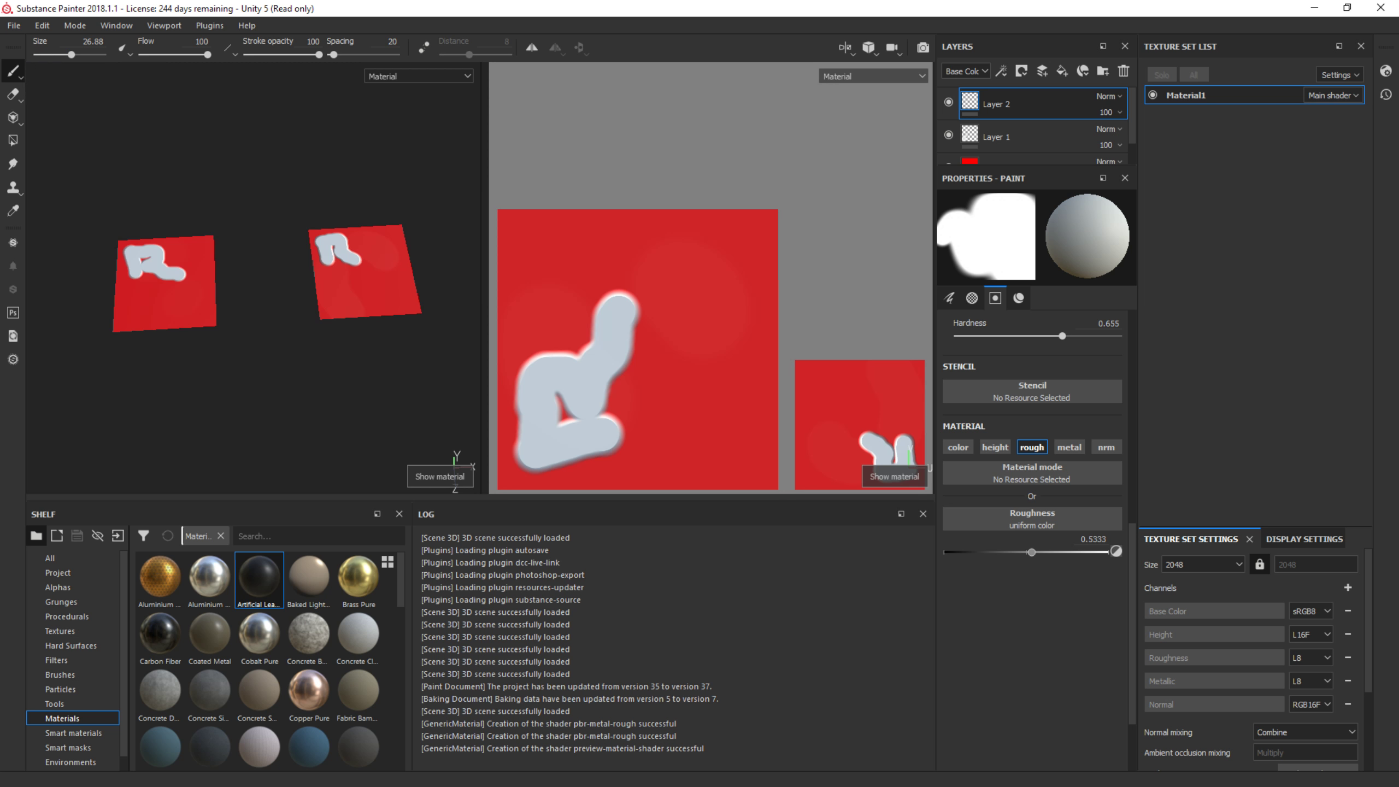
Open the texture export configuration and duplicate the Unity 5 (Standard Specular) preset.
left_click(13, 25)
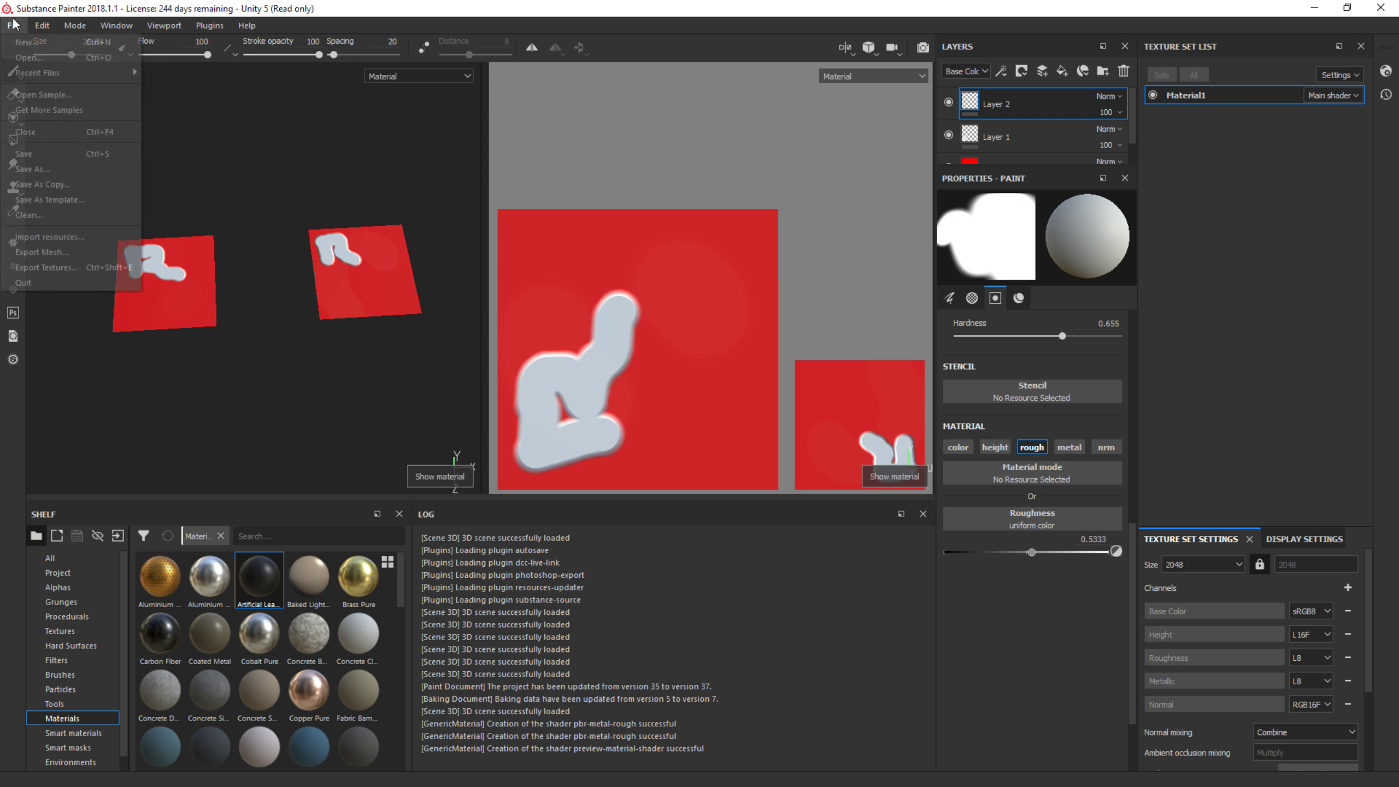
left_click(88, 268)
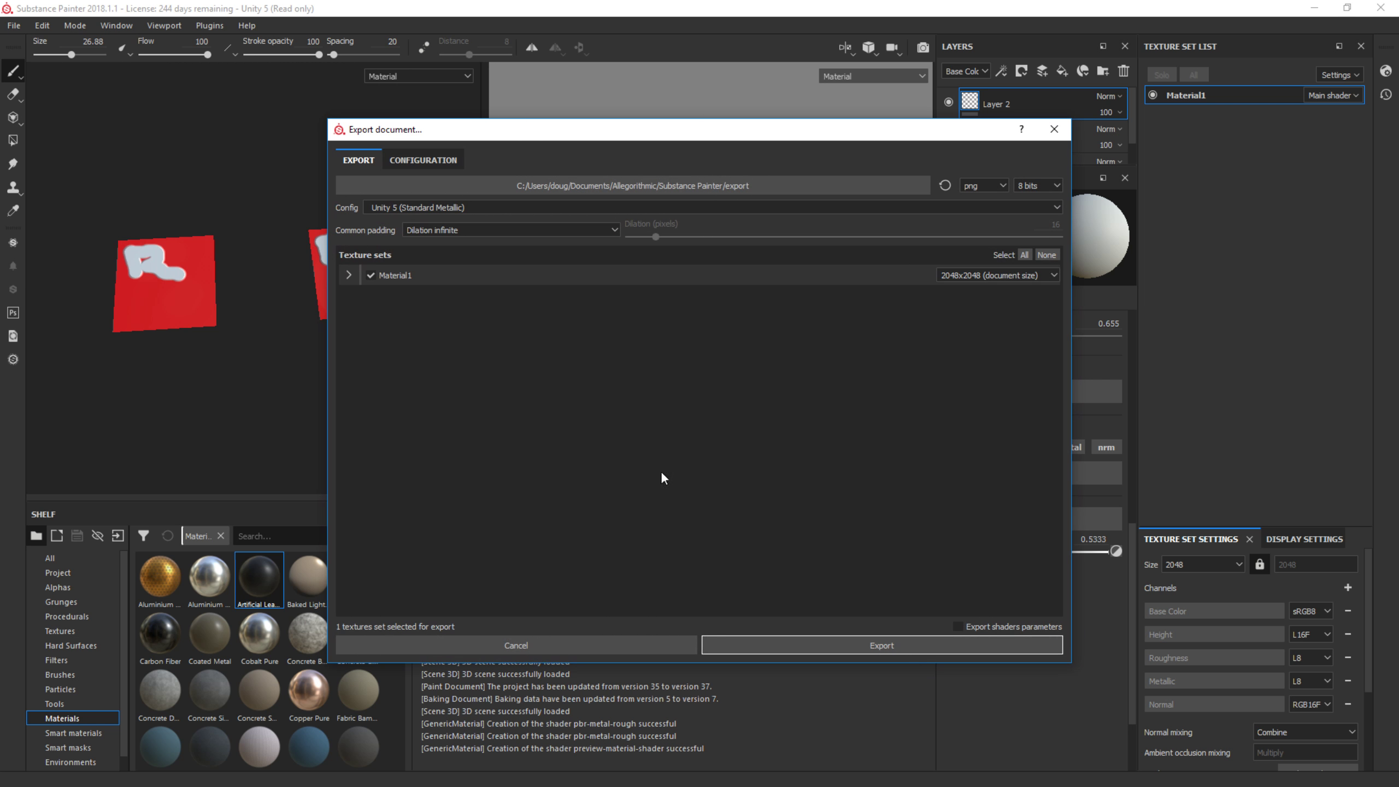
left_click(374, 212)
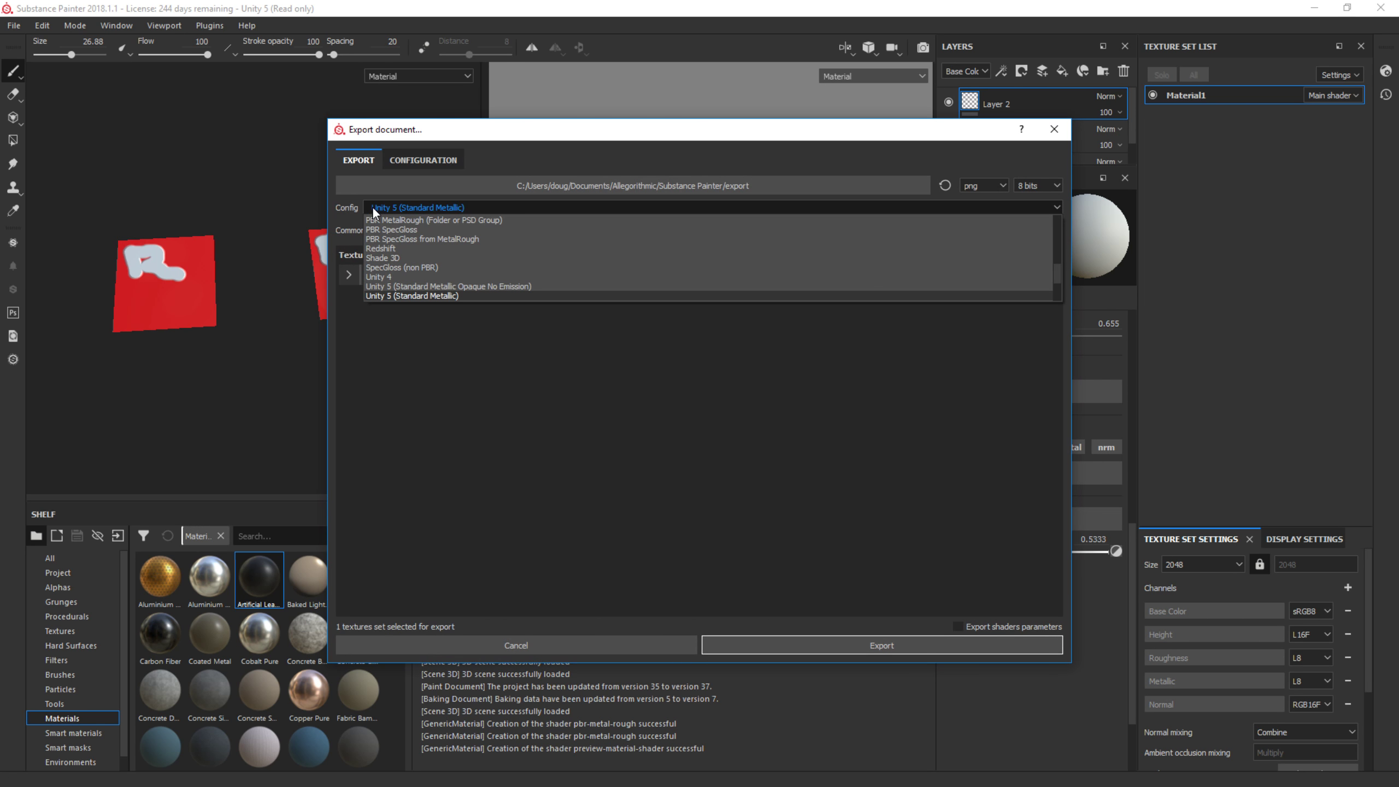
left_click(372, 206)
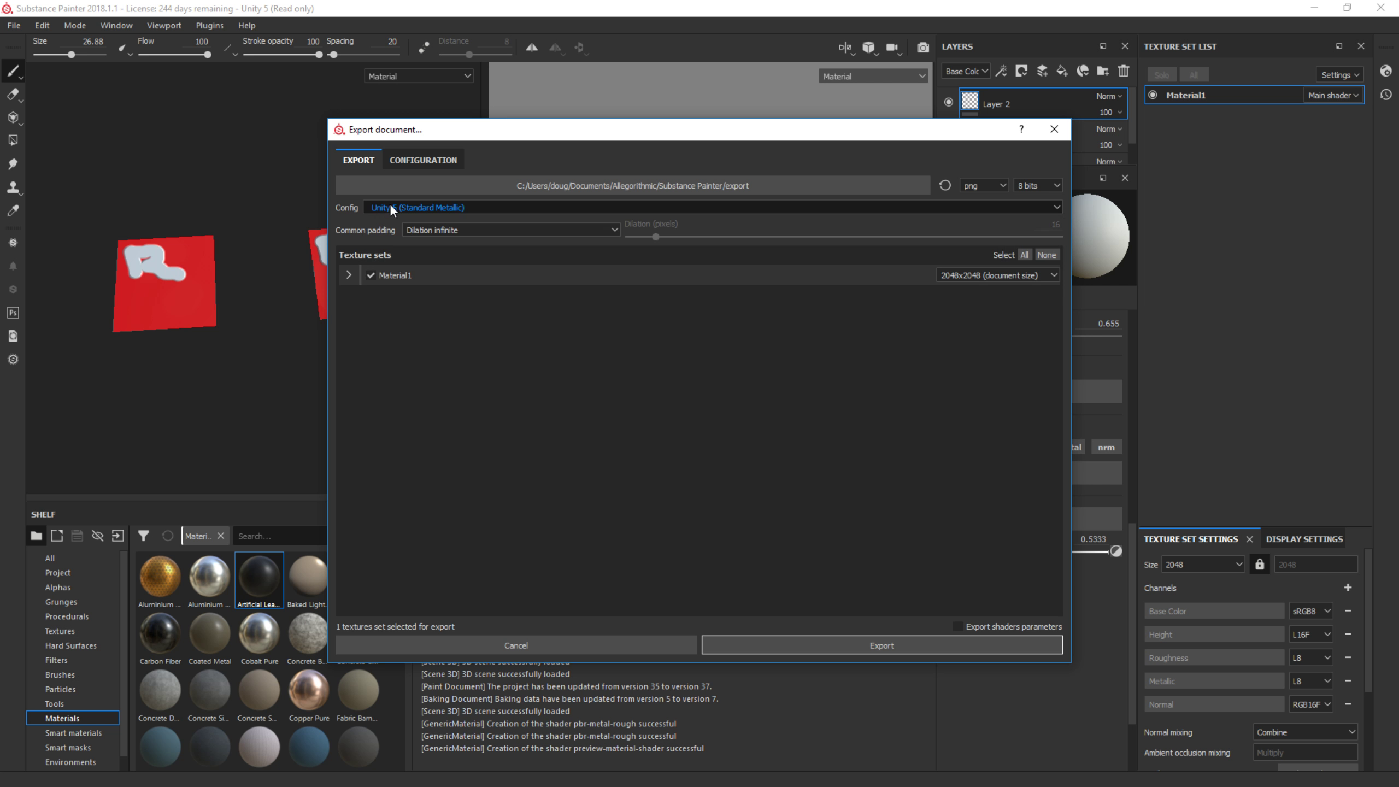
left_click(435, 159)
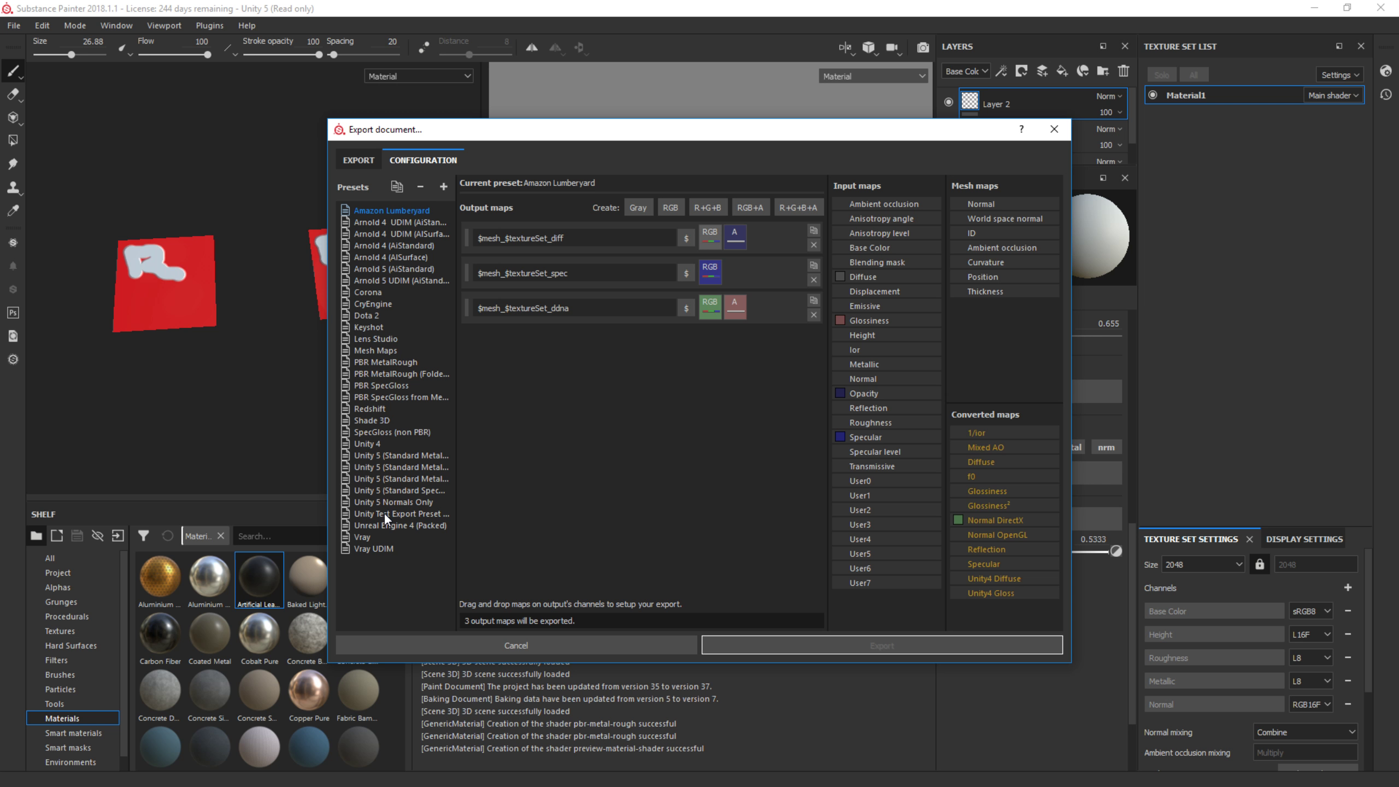
left_click(395, 491)
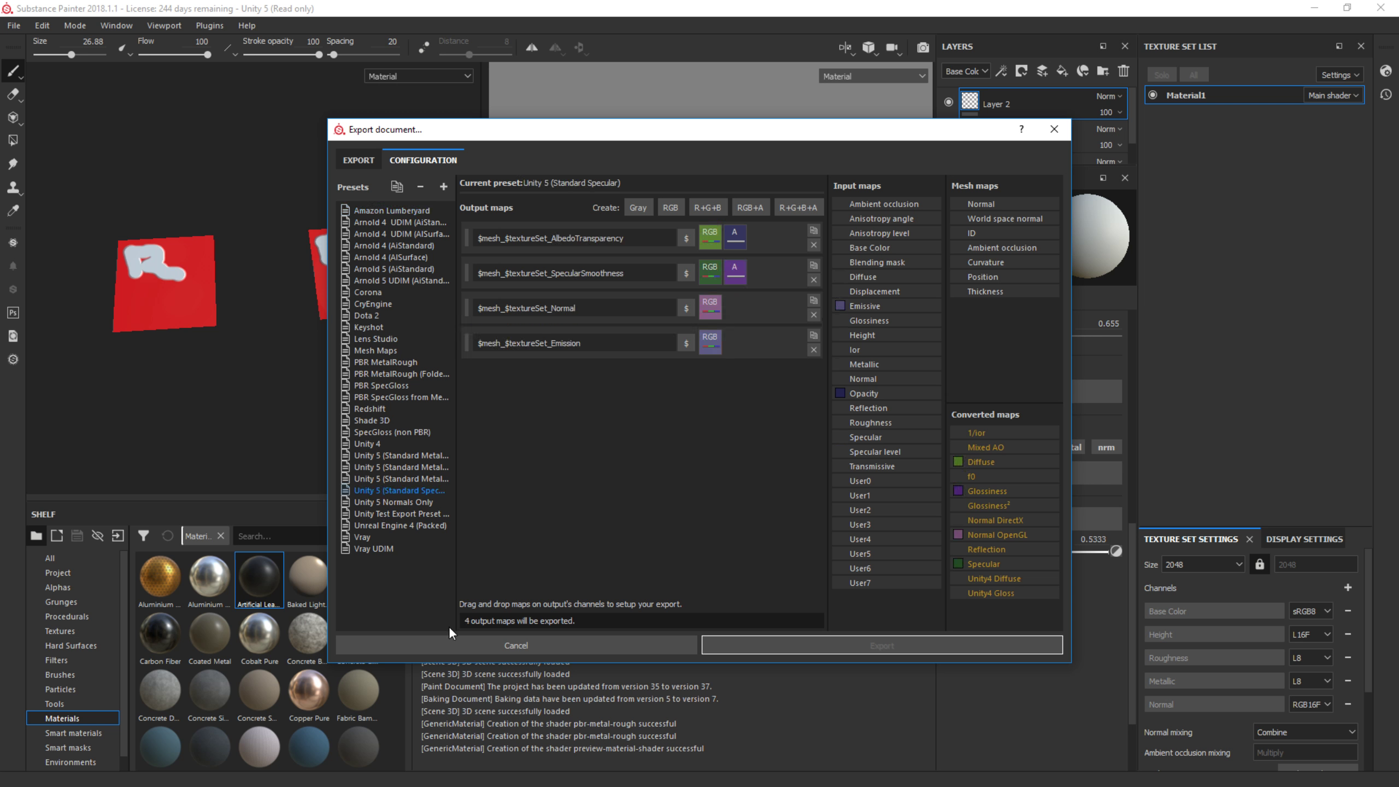
right_click(395, 488)
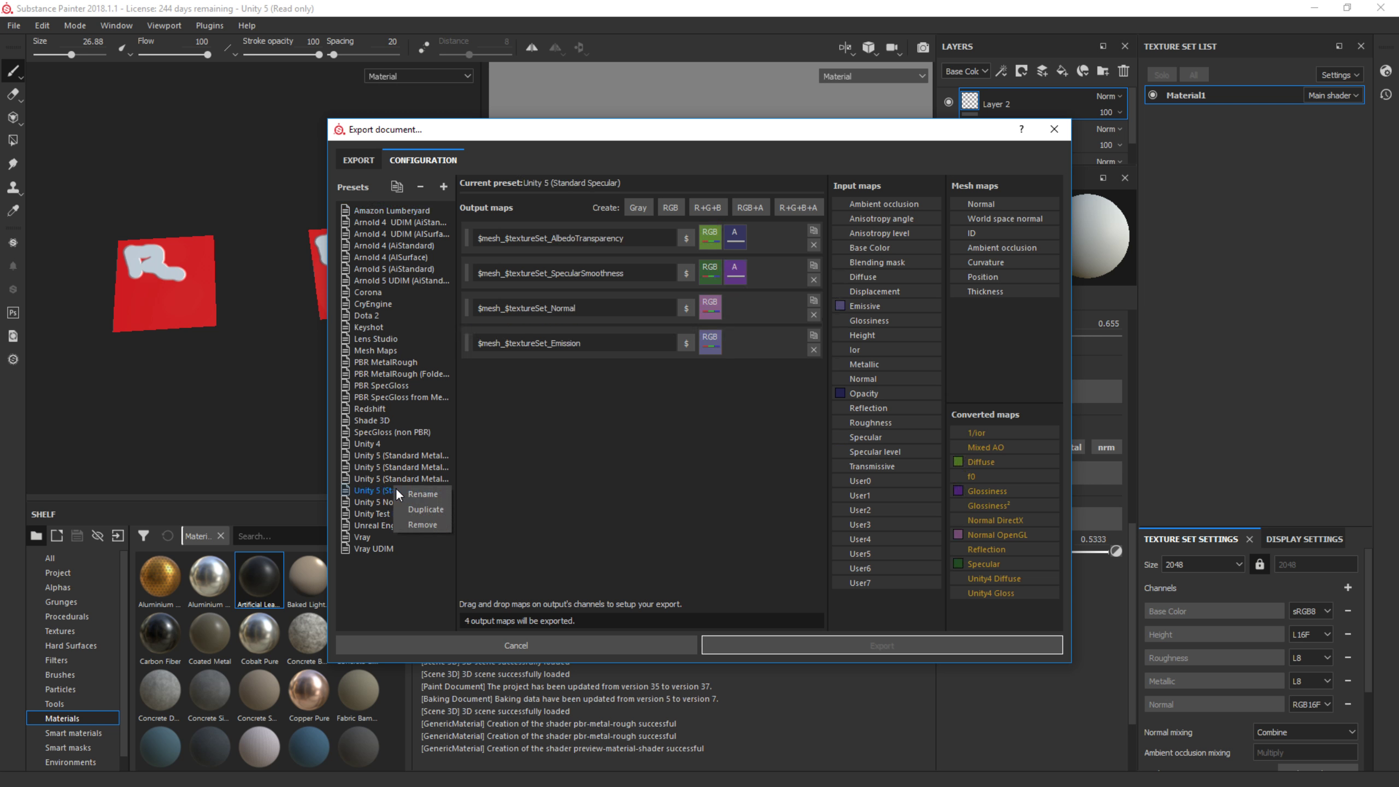
left_click(424, 510)
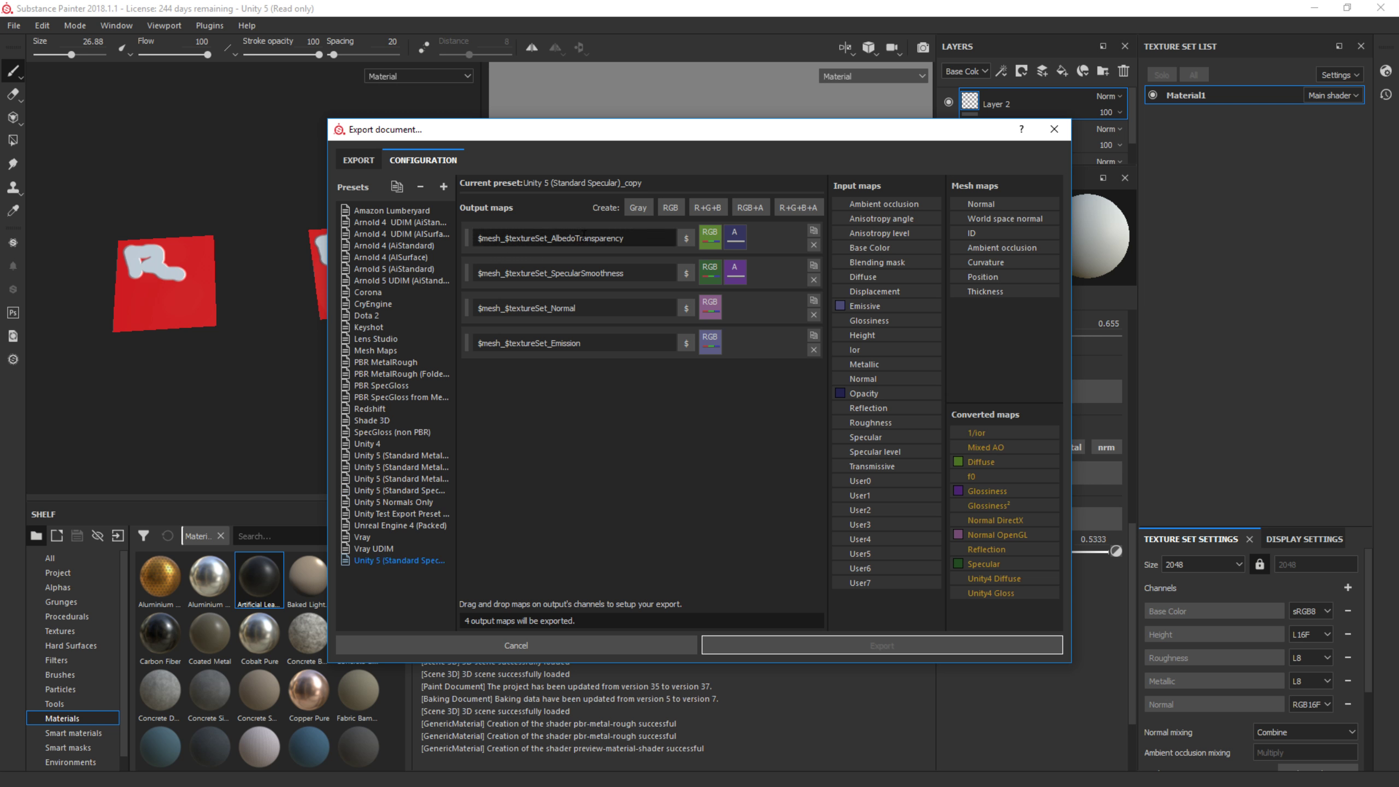
Rename the copied preset's AlbedoTransparency output map to $mesh_$textureSet_Albedo.
mouse_move(571, 238)
left_mouse_down()
mouse_move(632, 244)
mouse_move(576, 238)
left_mouse_up()
left_click(618, 242)
key("BackSpace")
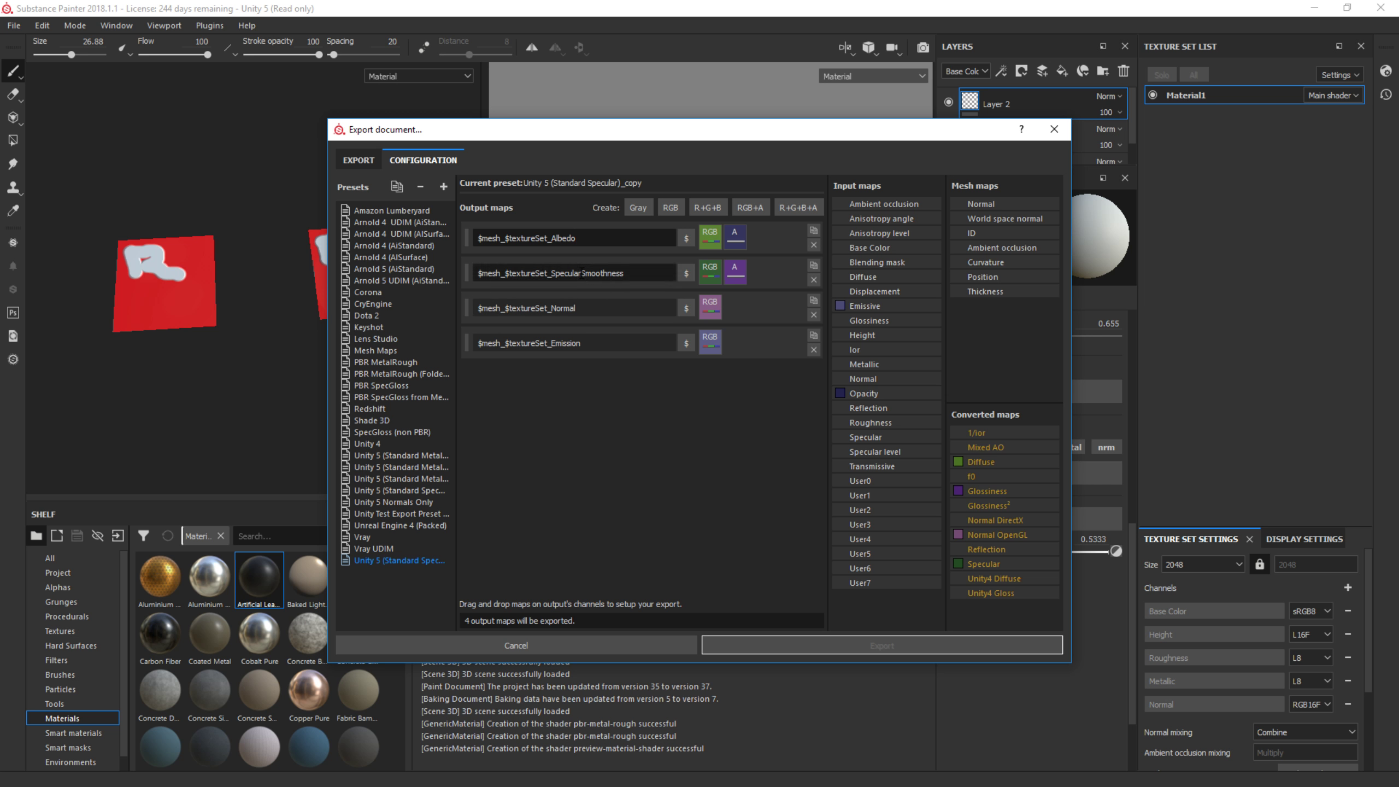
Copy the Normal output map's name and delete the Emission output map from the preset.
triple_click(565, 307)
key("ctrl+c")
double_click(589, 344)
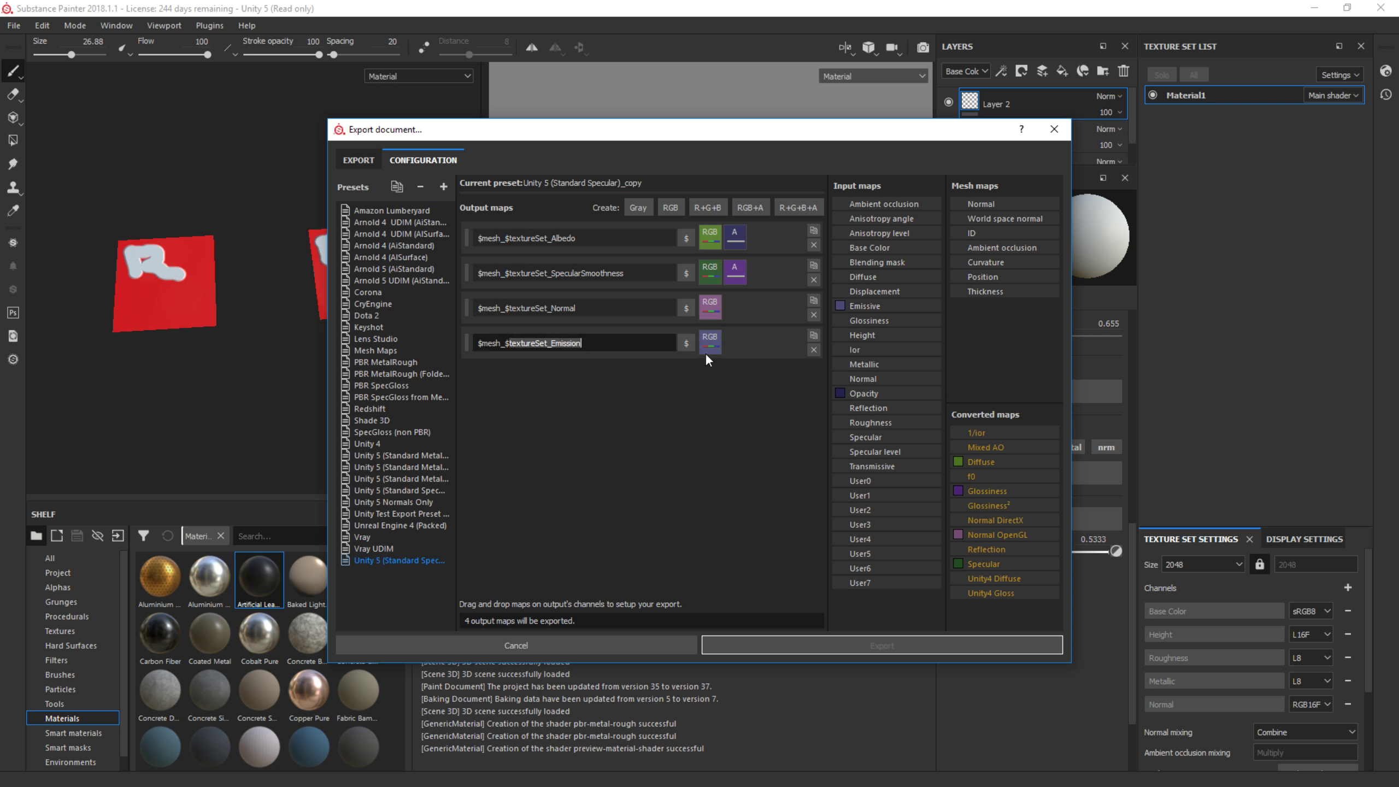
left_click(811, 348)
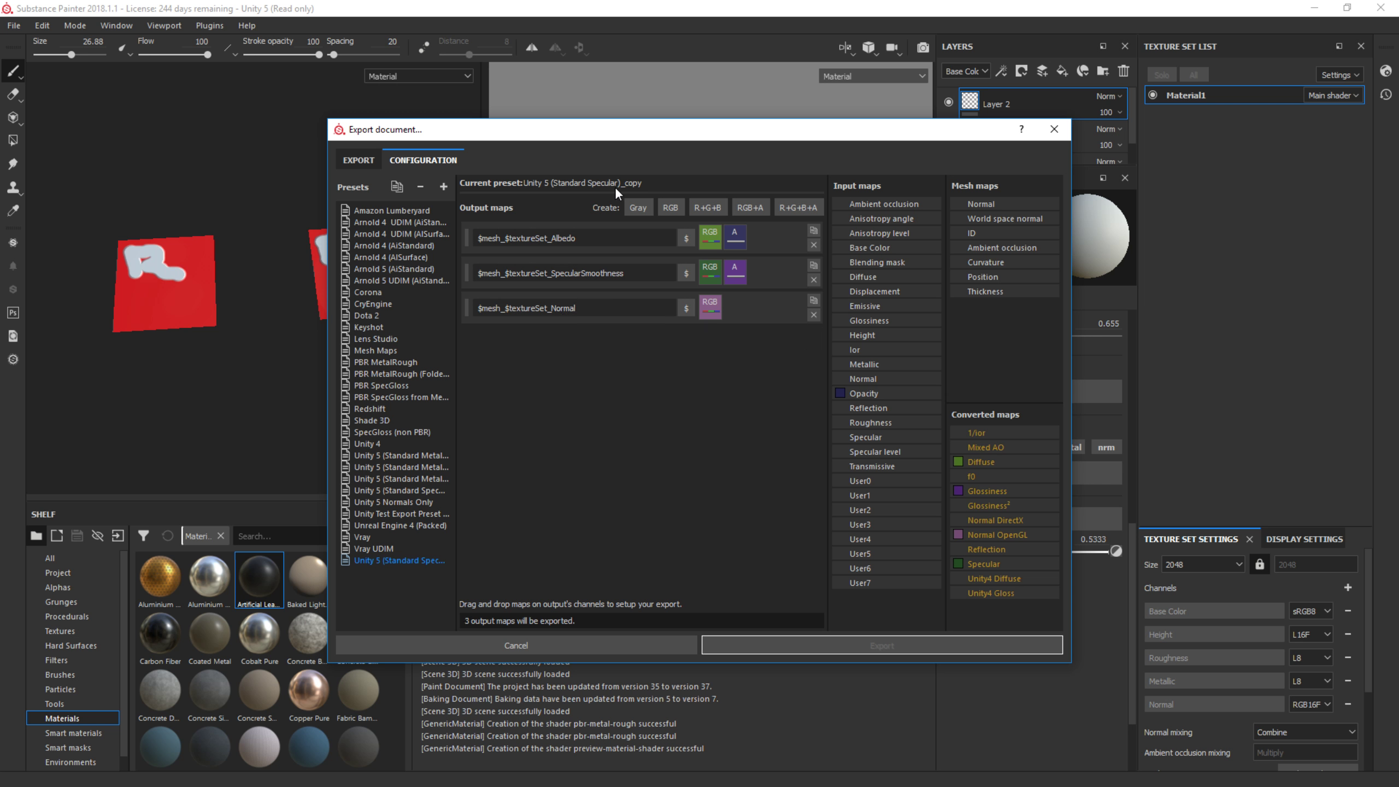
Add a grayscale output map named $mesh_$textureSet_Height and assign the Height input map to its gray channel.
left_click(636, 208)
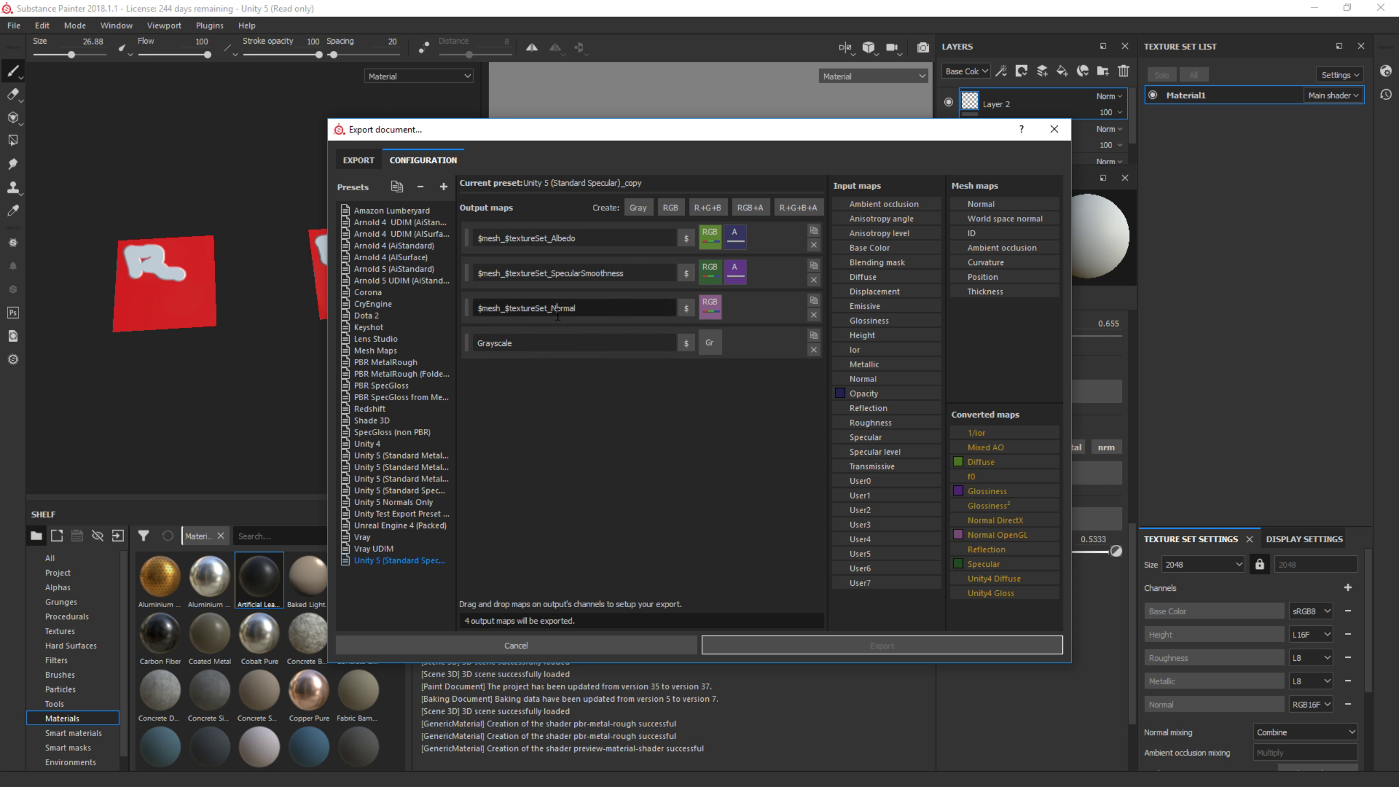
double_click(545, 343)
key("ctrl+v")
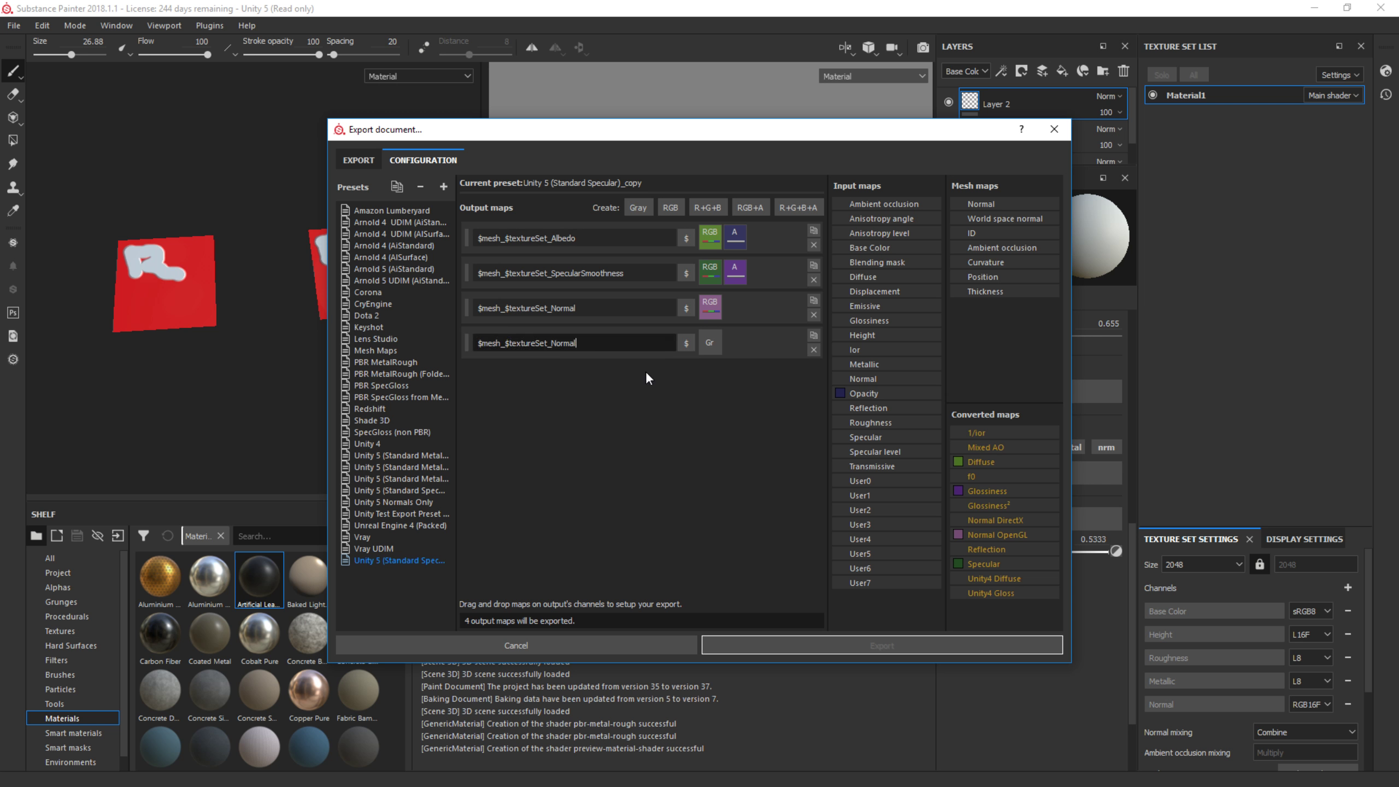
key("BackSpace")
key("BackSpace")
key("BackSpace")
key("BackSpace")
key("BackSpace")
type("Height")
left_click_drag(867, 335, 711, 342)
left_click(732, 377)
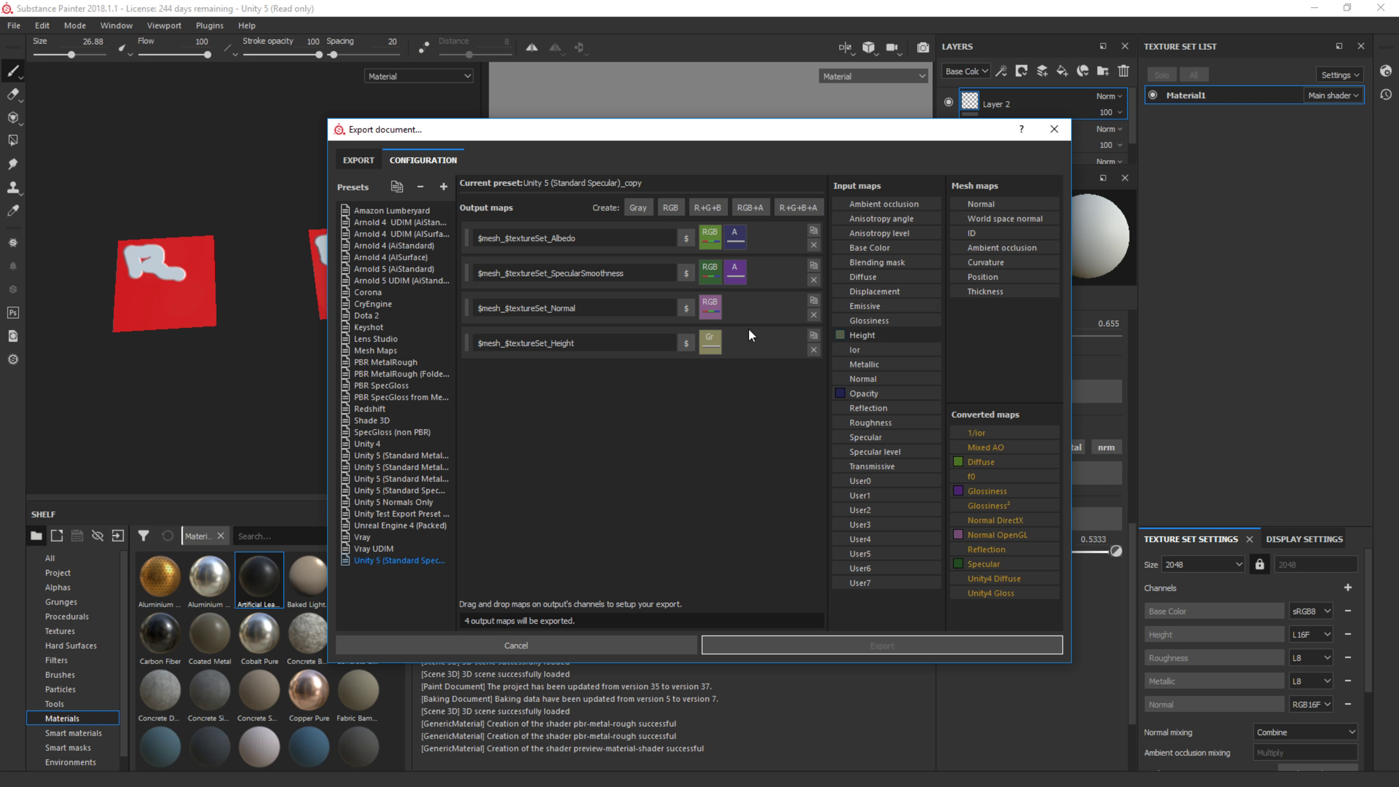
Switch to Unity, create a new material in the Assets folder and check its smoothness source options.
left_click(621, 274)
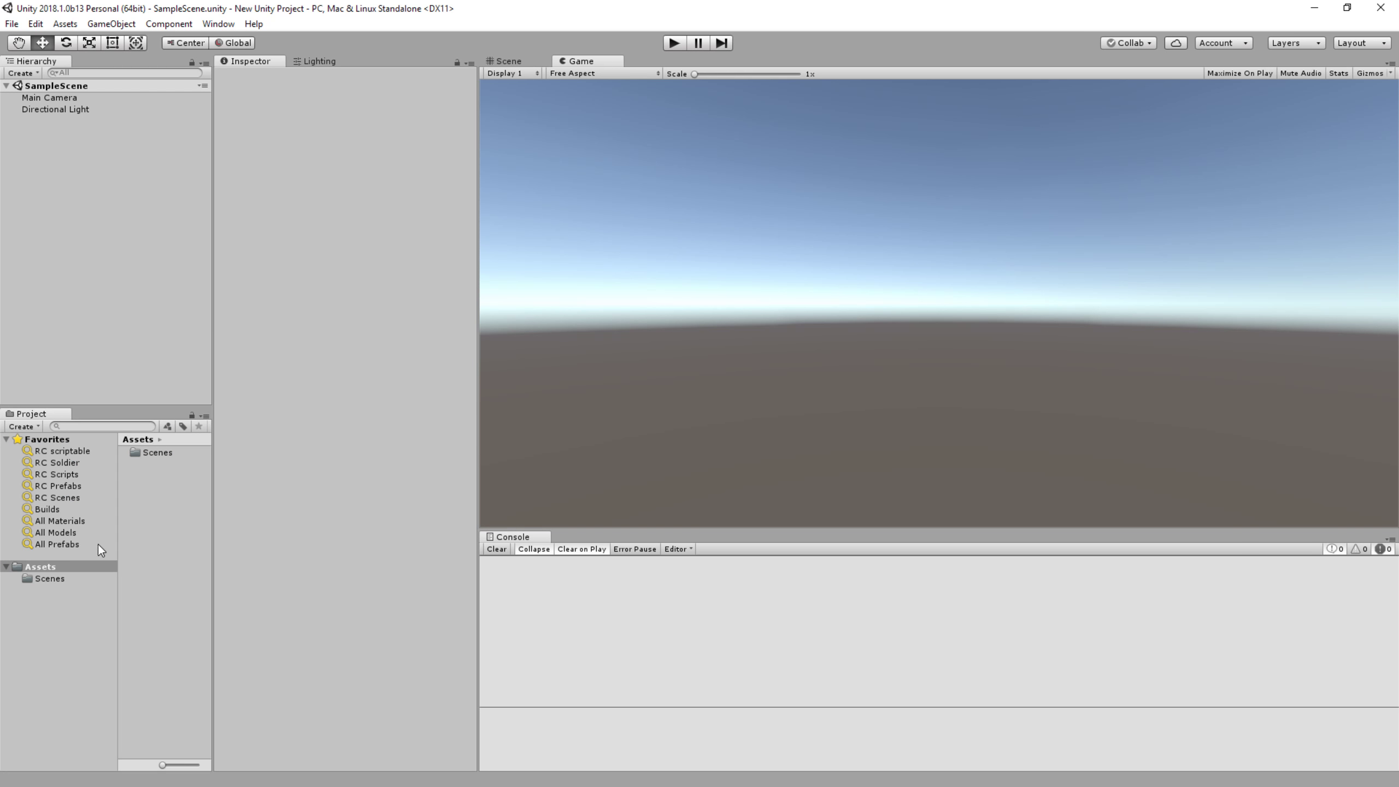
right_click(149, 523)
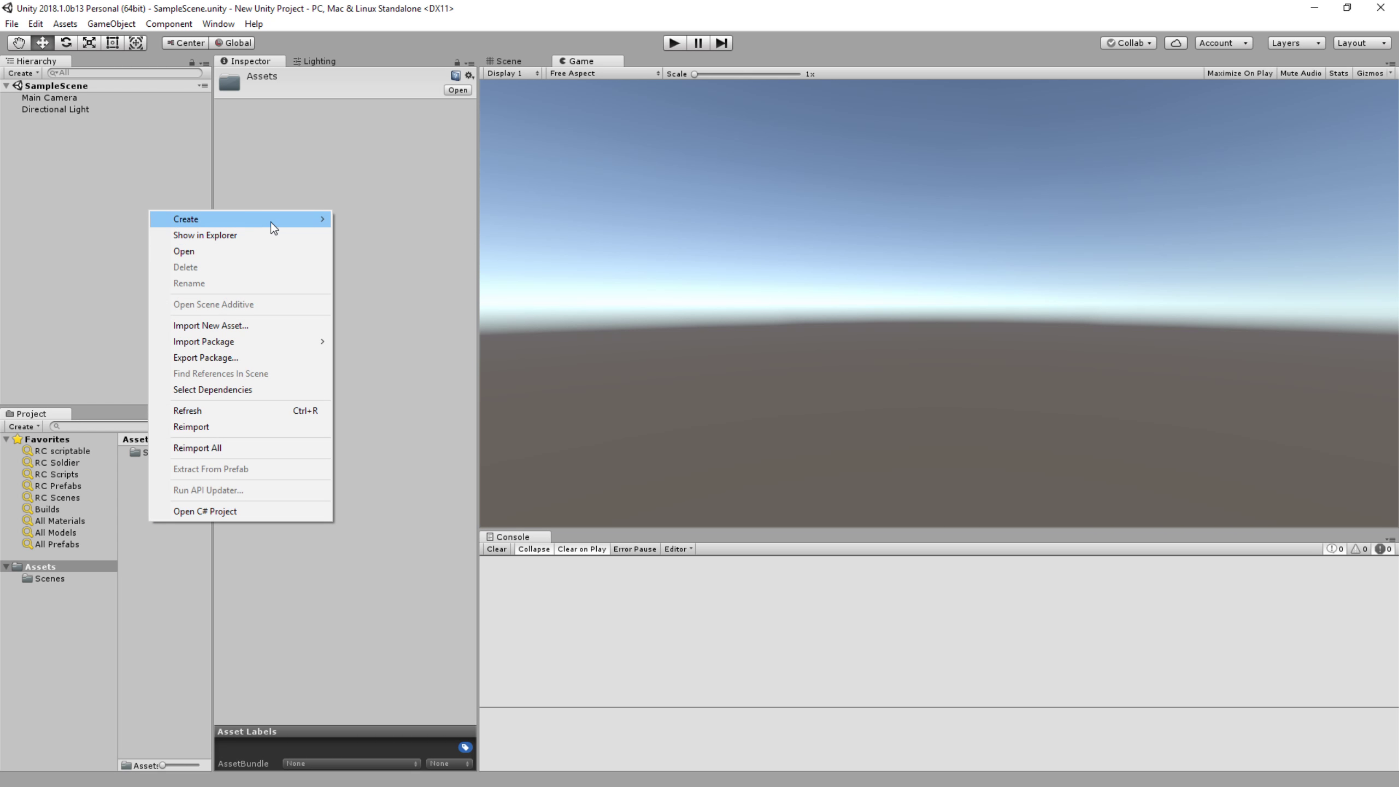
mouse_move(271, 222)
left_click(386, 385)
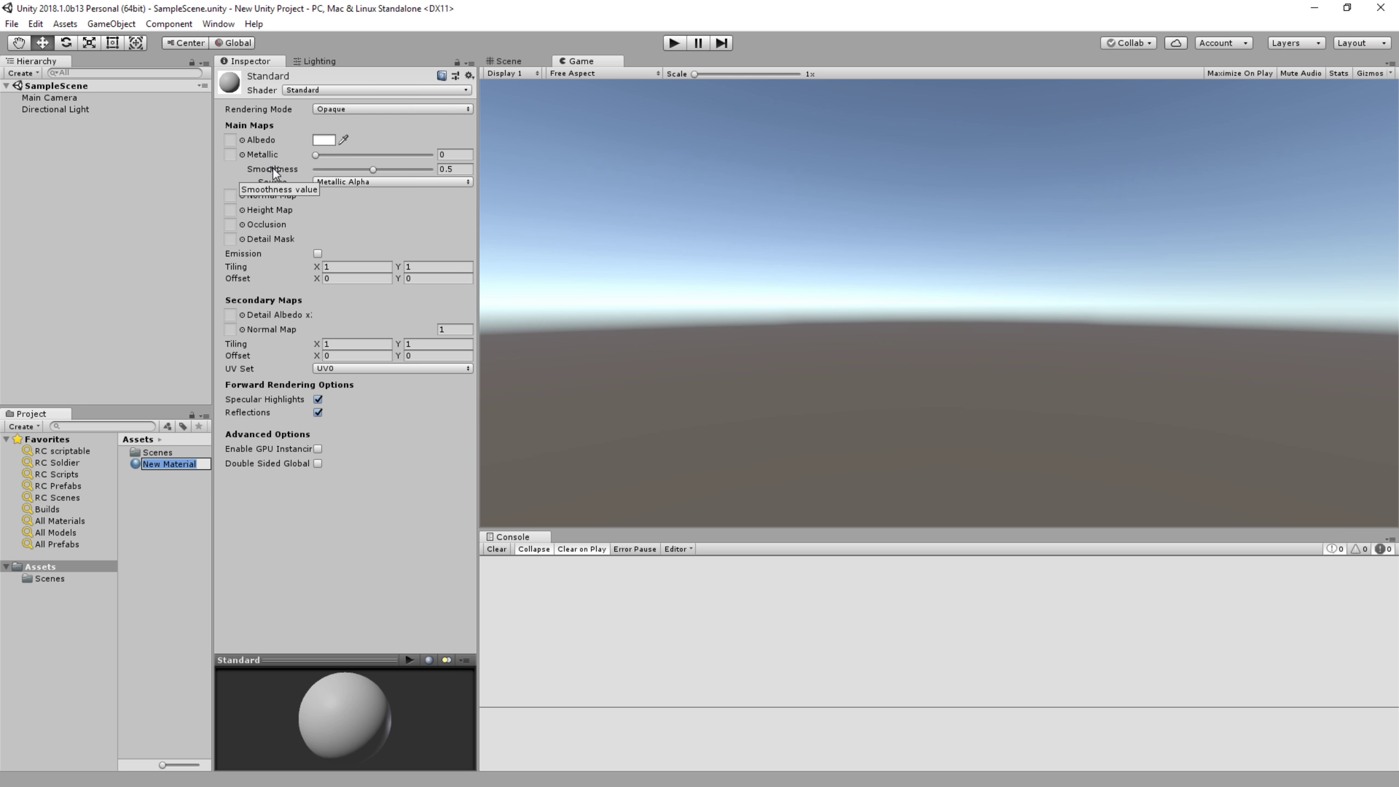
left_click(350, 183)
left_click(381, 212)
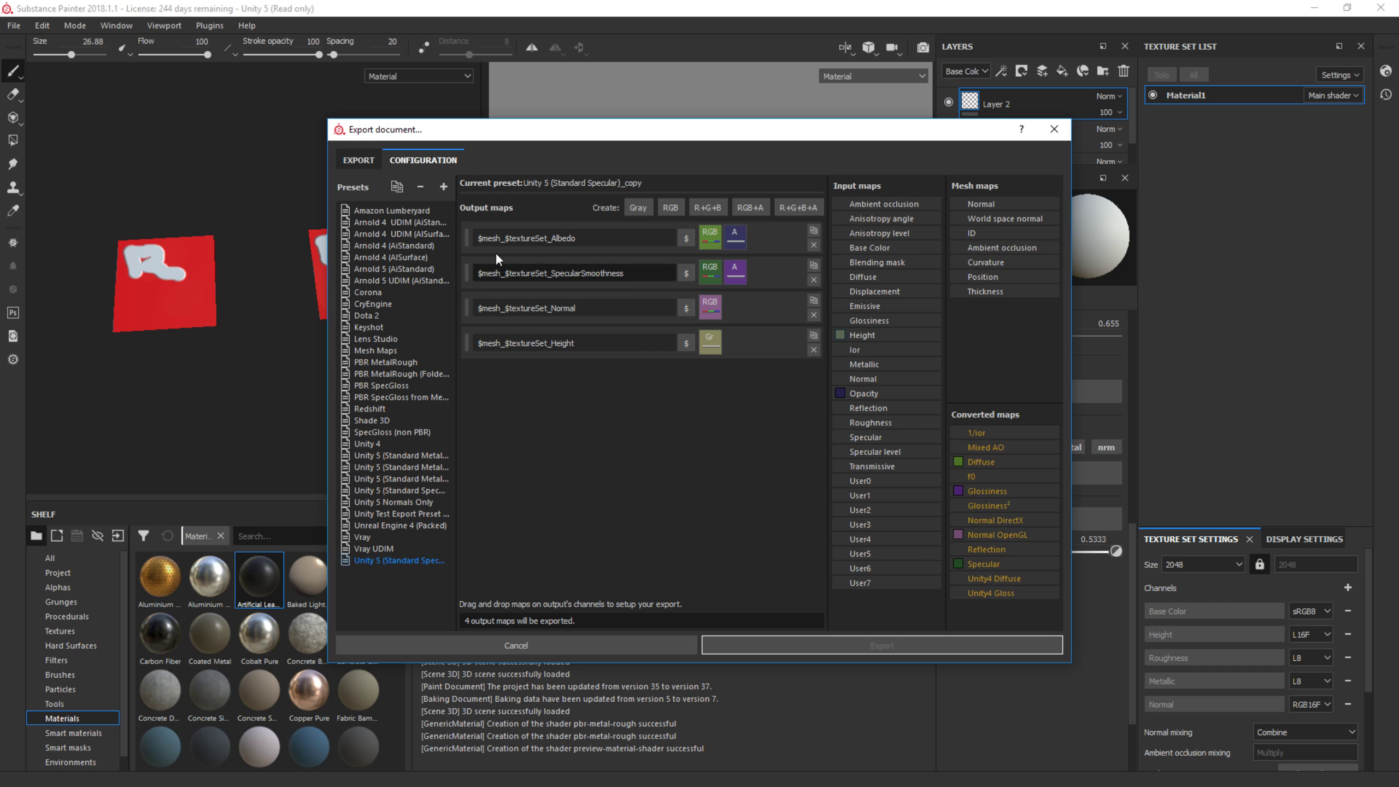
Rename the Albedo output map to $mesh_$textureSet_AlbedoSmoothness and delete the SpecularSmoothness output map from the preset.
left_click(613, 241)
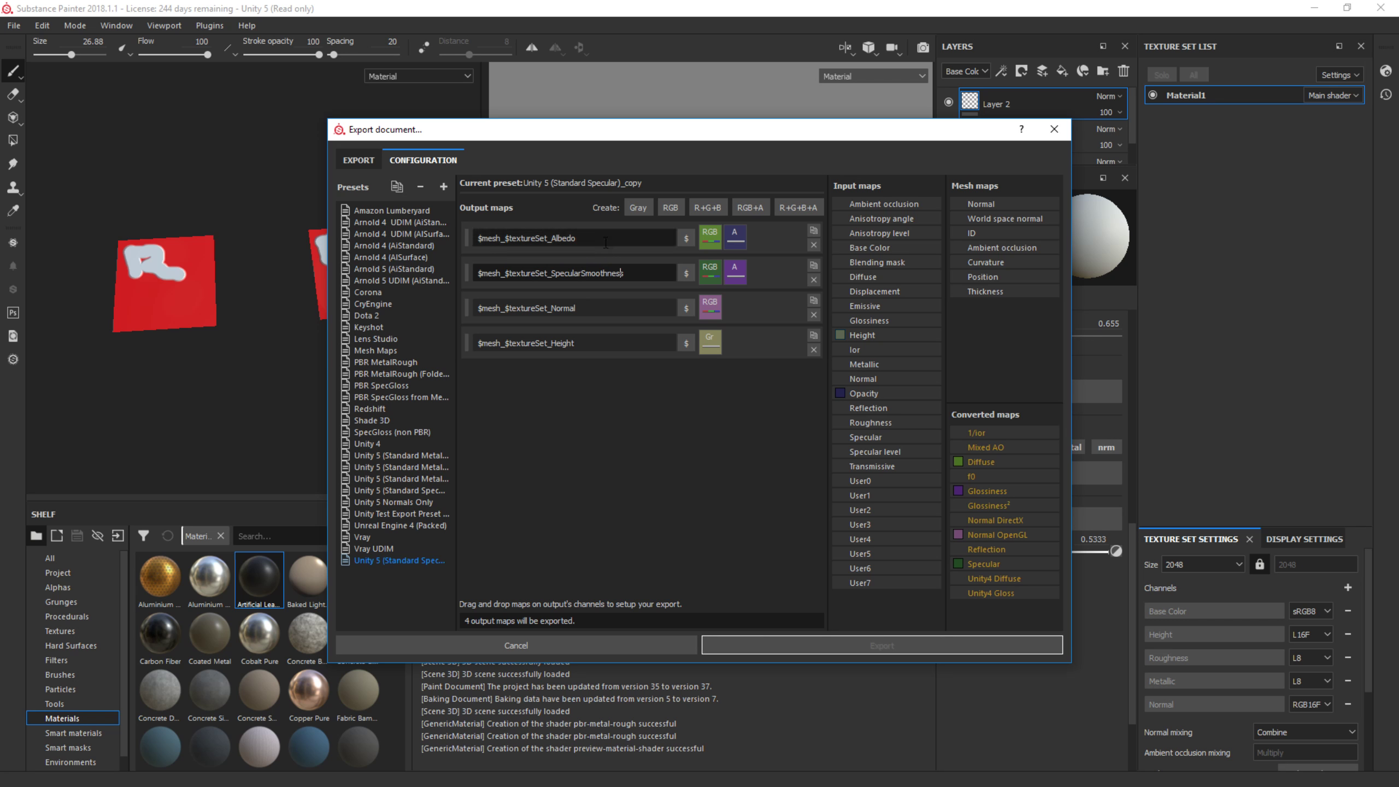
type("Smoothness")
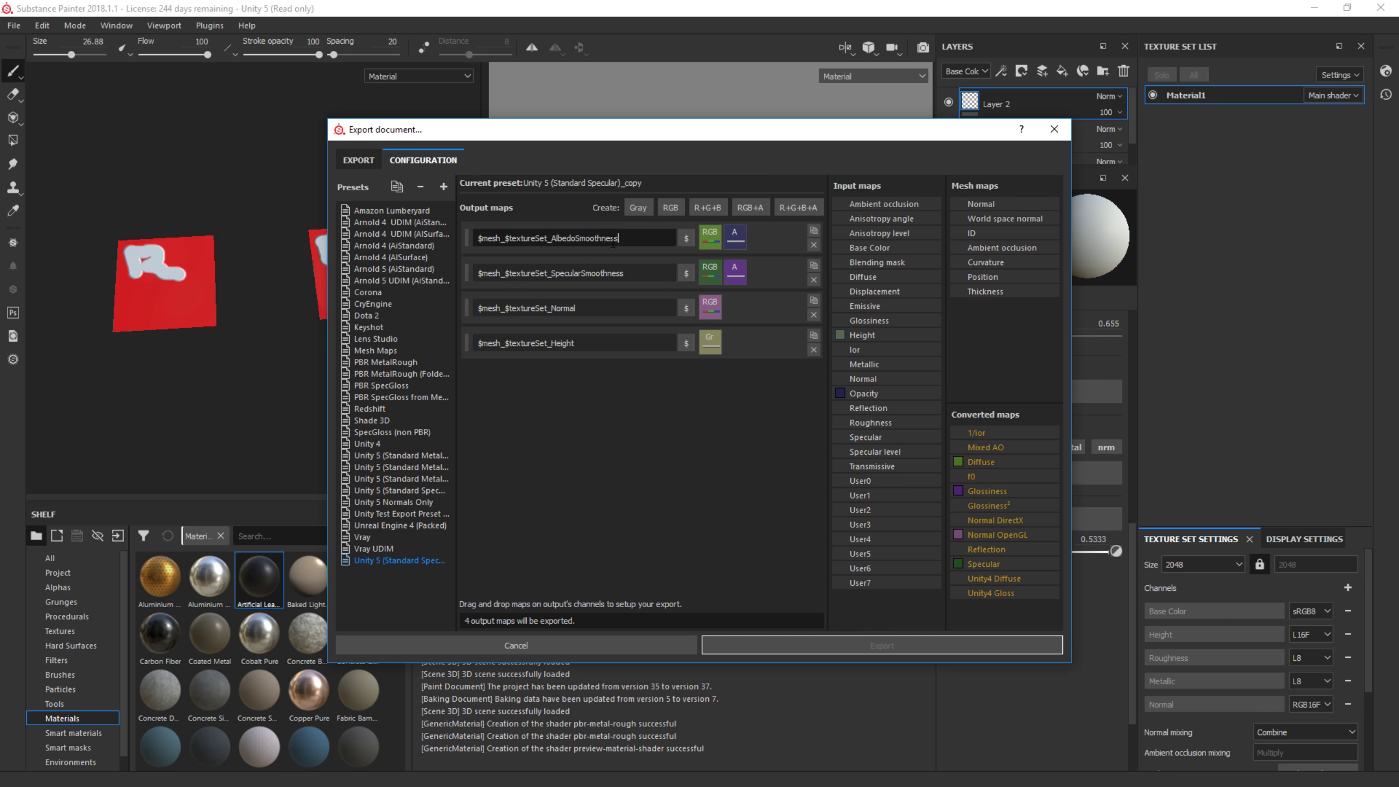
left_click(647, 277)
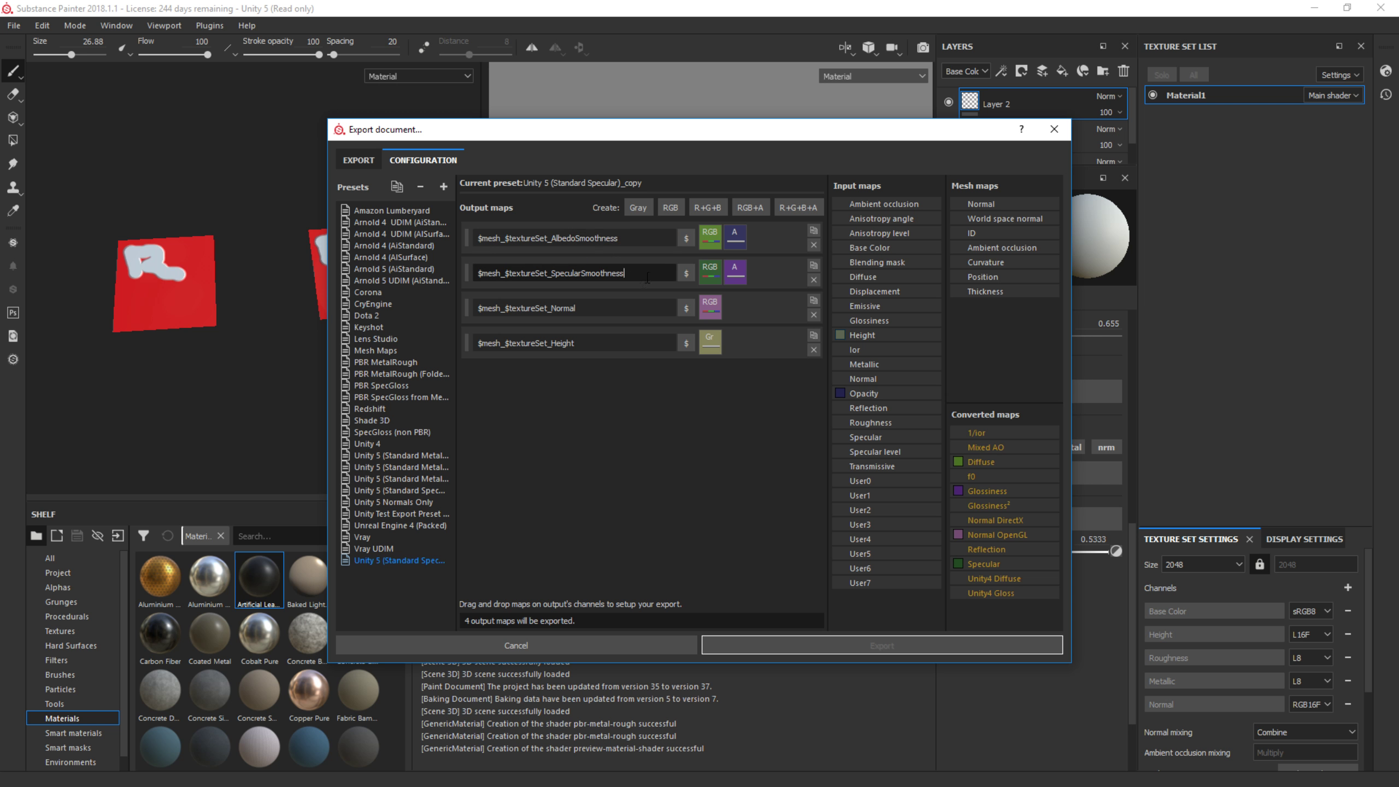
left_click(813, 280)
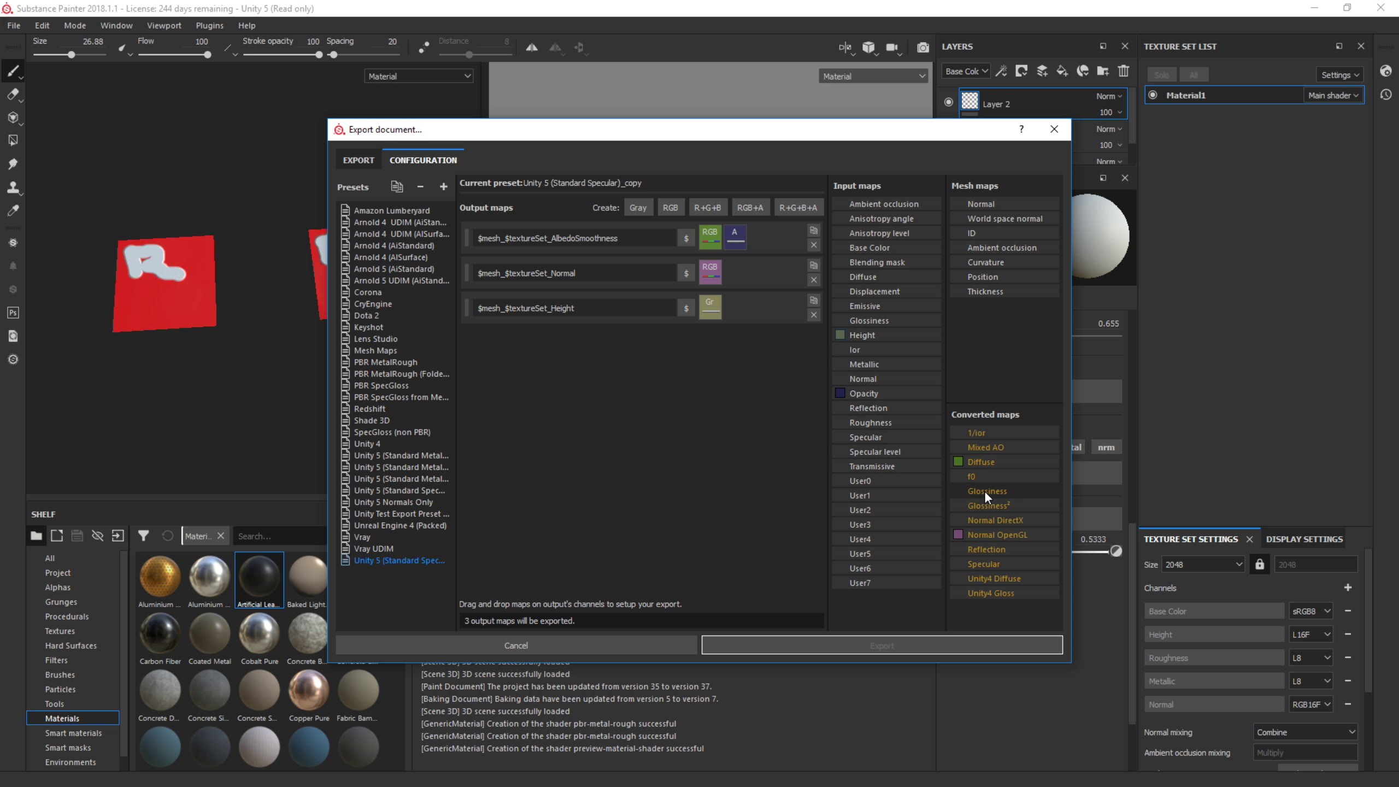
Assign the Glossiness converted map to the alpha channel of the AlbedoSmoothness output map.
left_click_drag(1003, 490, 736, 232)
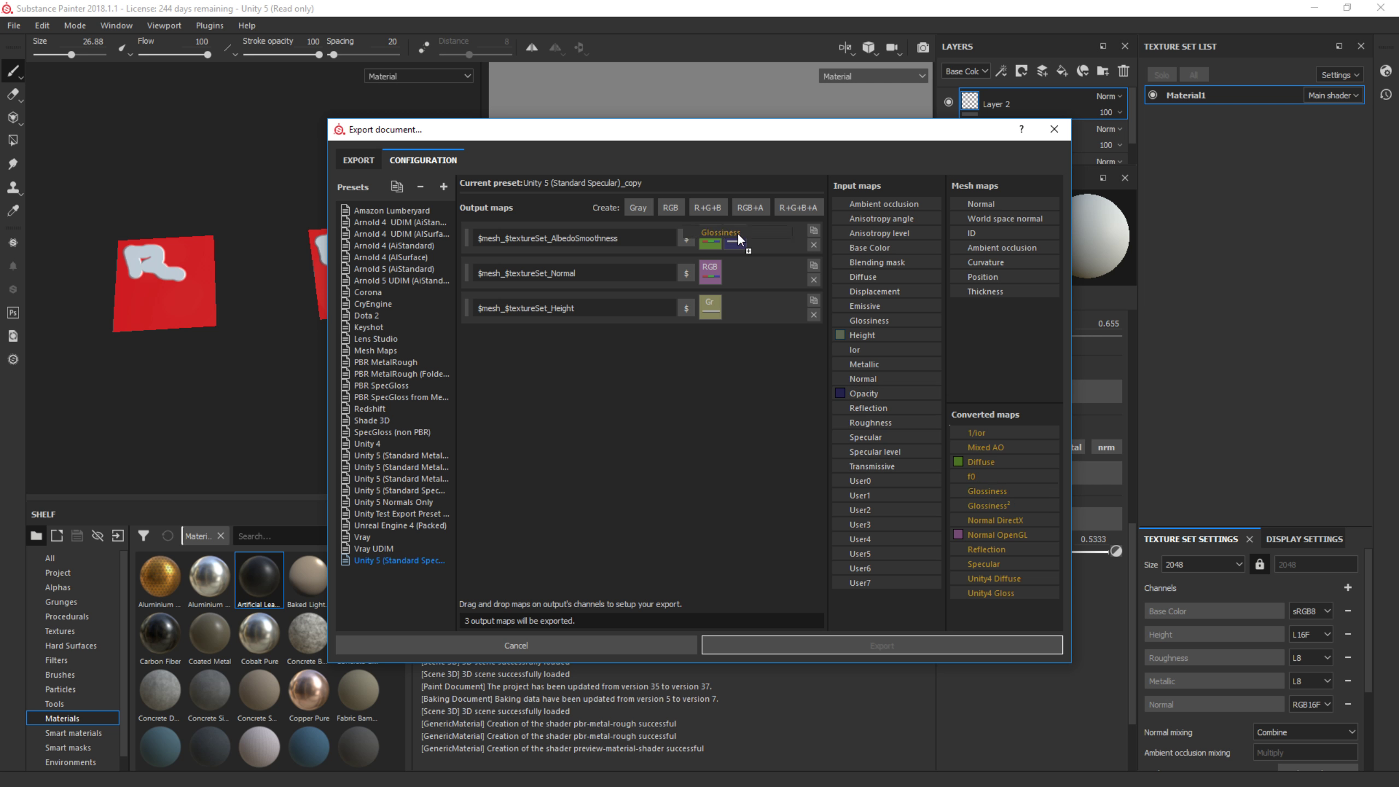
left_click(773, 259)
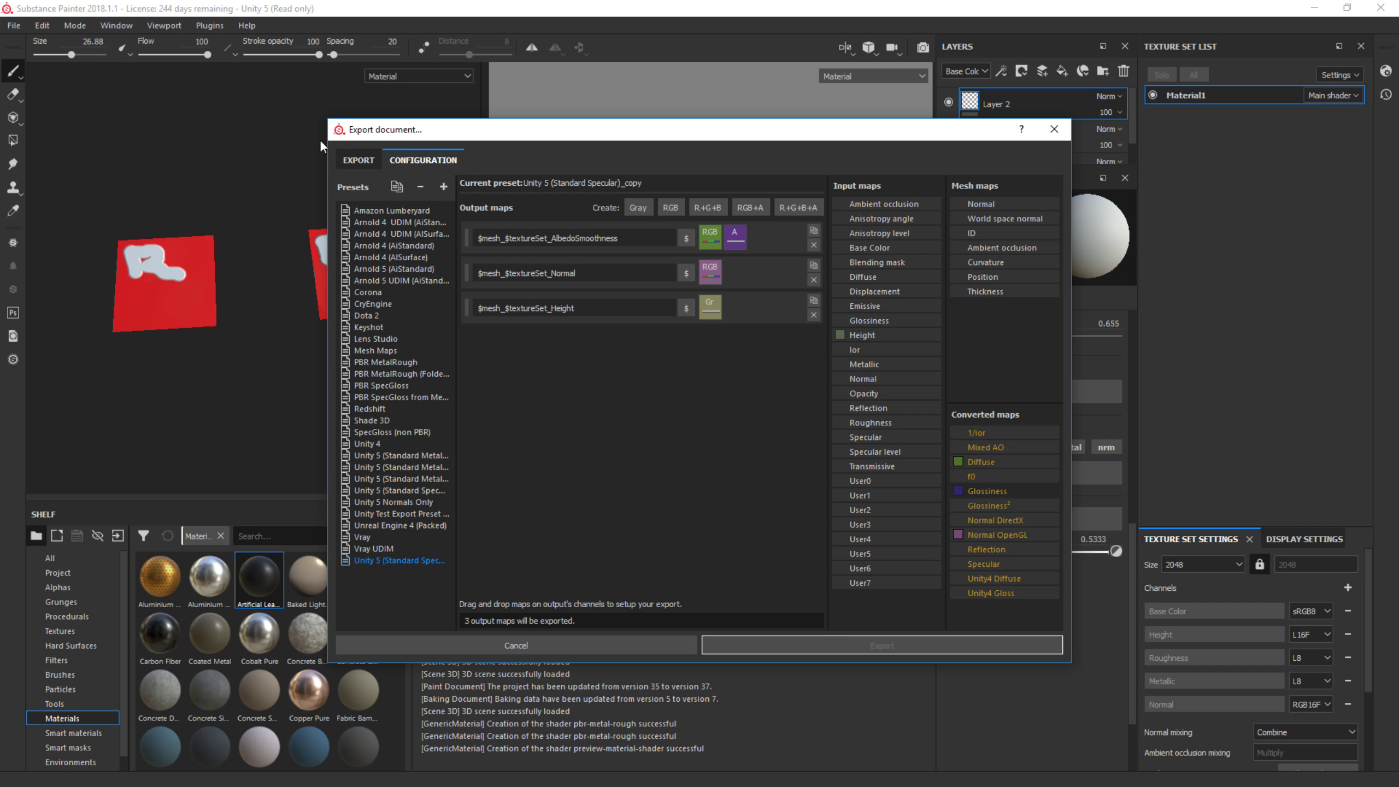
left_click(619, 237)
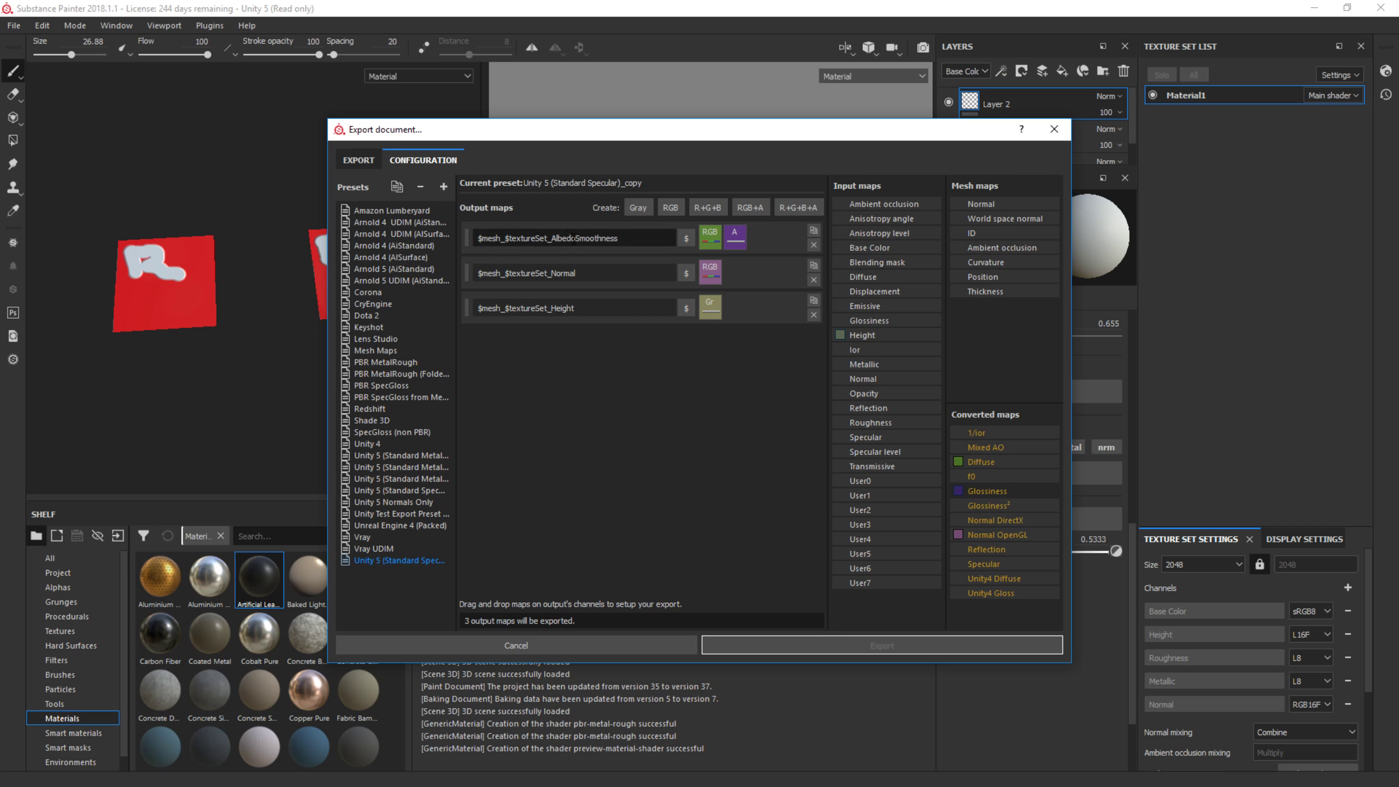
left_click_drag(619, 237, 476, 237)
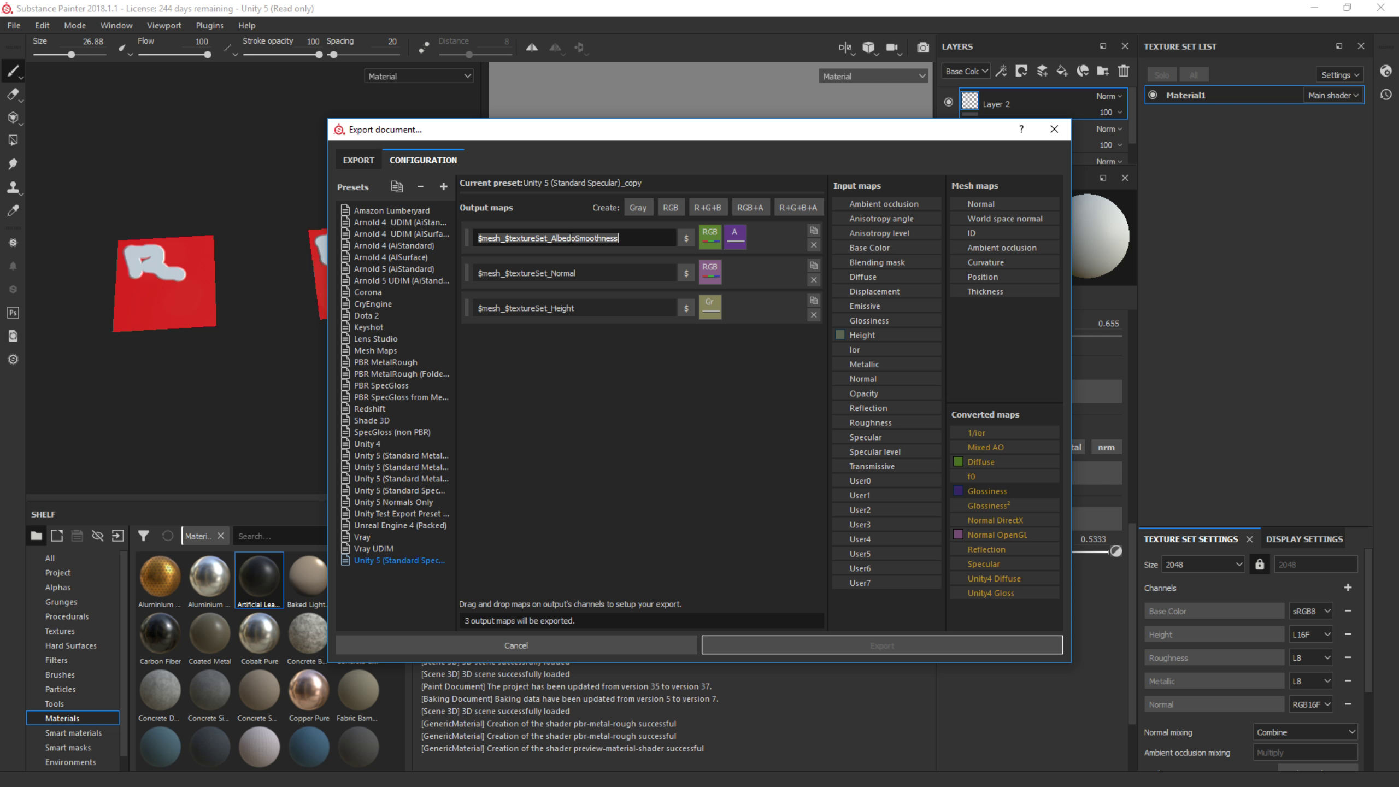
left_click(671, 371)
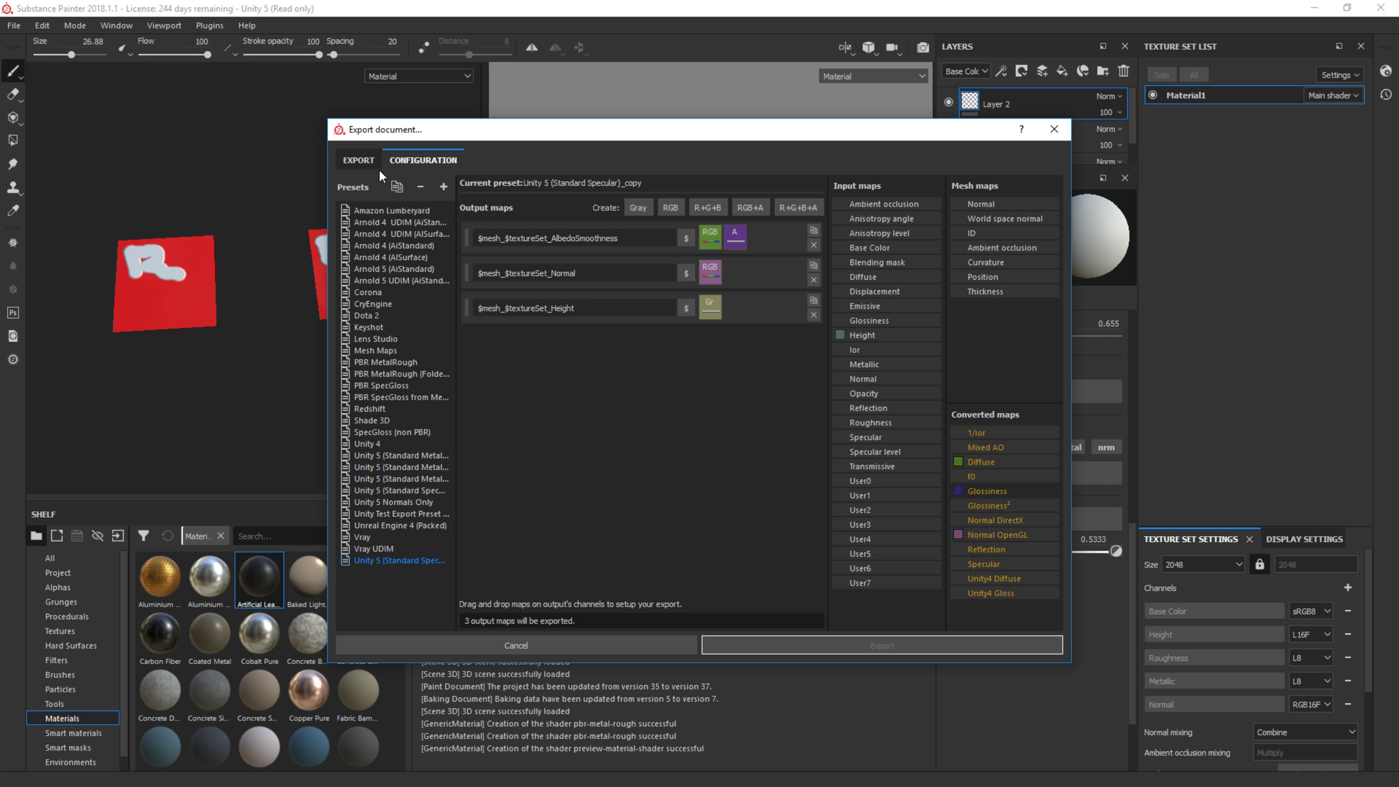
left_click(359, 159)
left_click(497, 207)
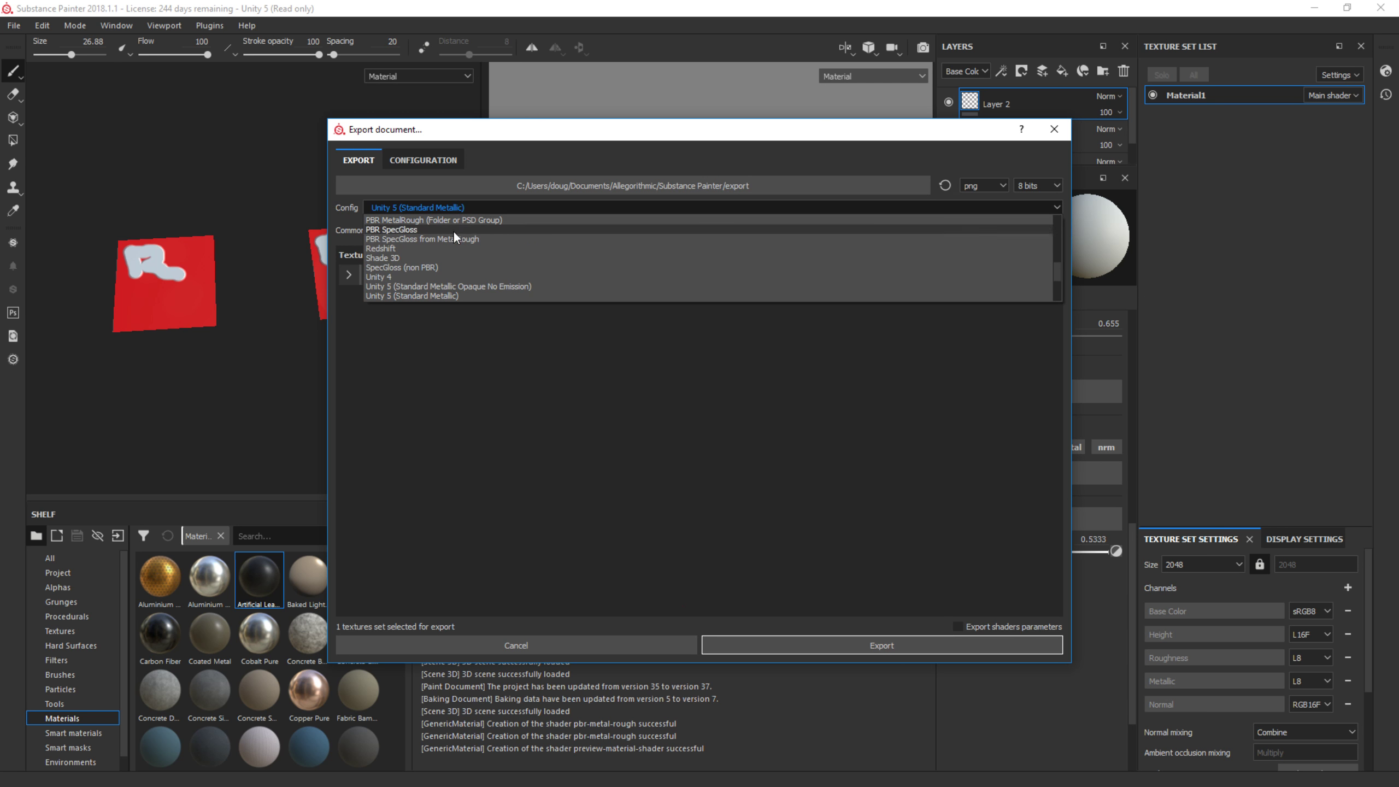
left_click(481, 323)
left_click(442, 165)
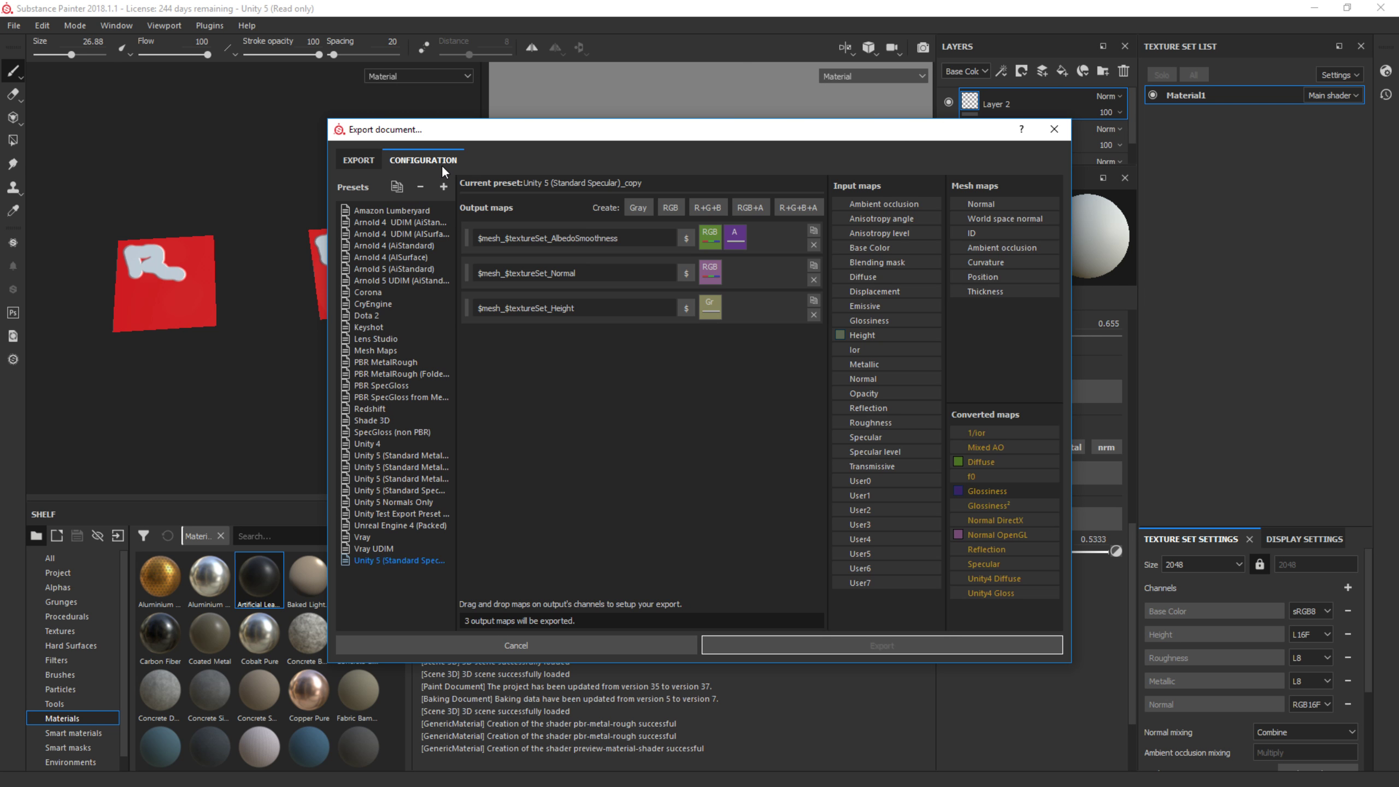
Rename the copied Unity 5 (Standard Specular) export preset to Unity 5 BLENDER TeST.
double_click(391, 561)
type("Unity 5 ")
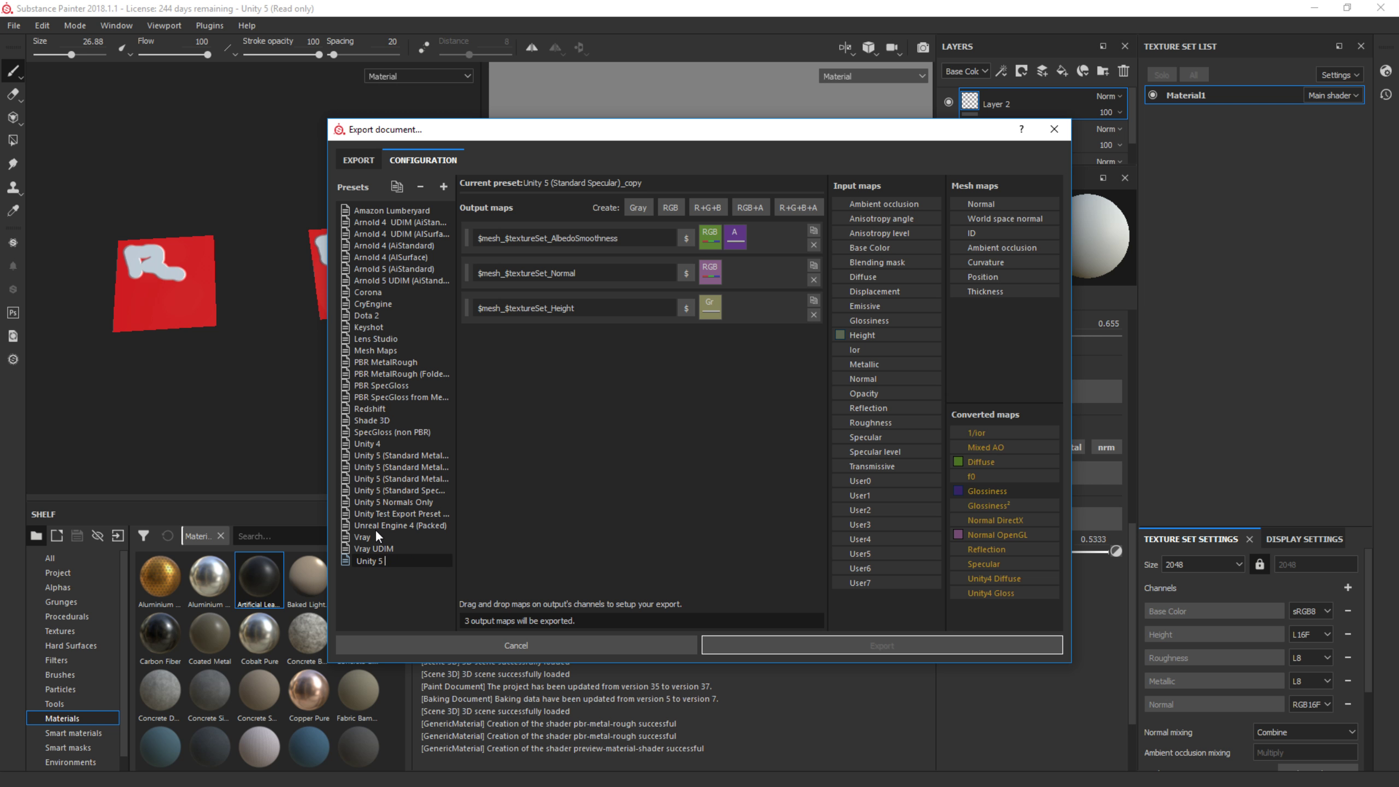
type("(Stand BLENDER TeST")
key("Return")
Choose the Unity 5 BLENDER TeST preset as the export configuration.
left_click(360, 159)
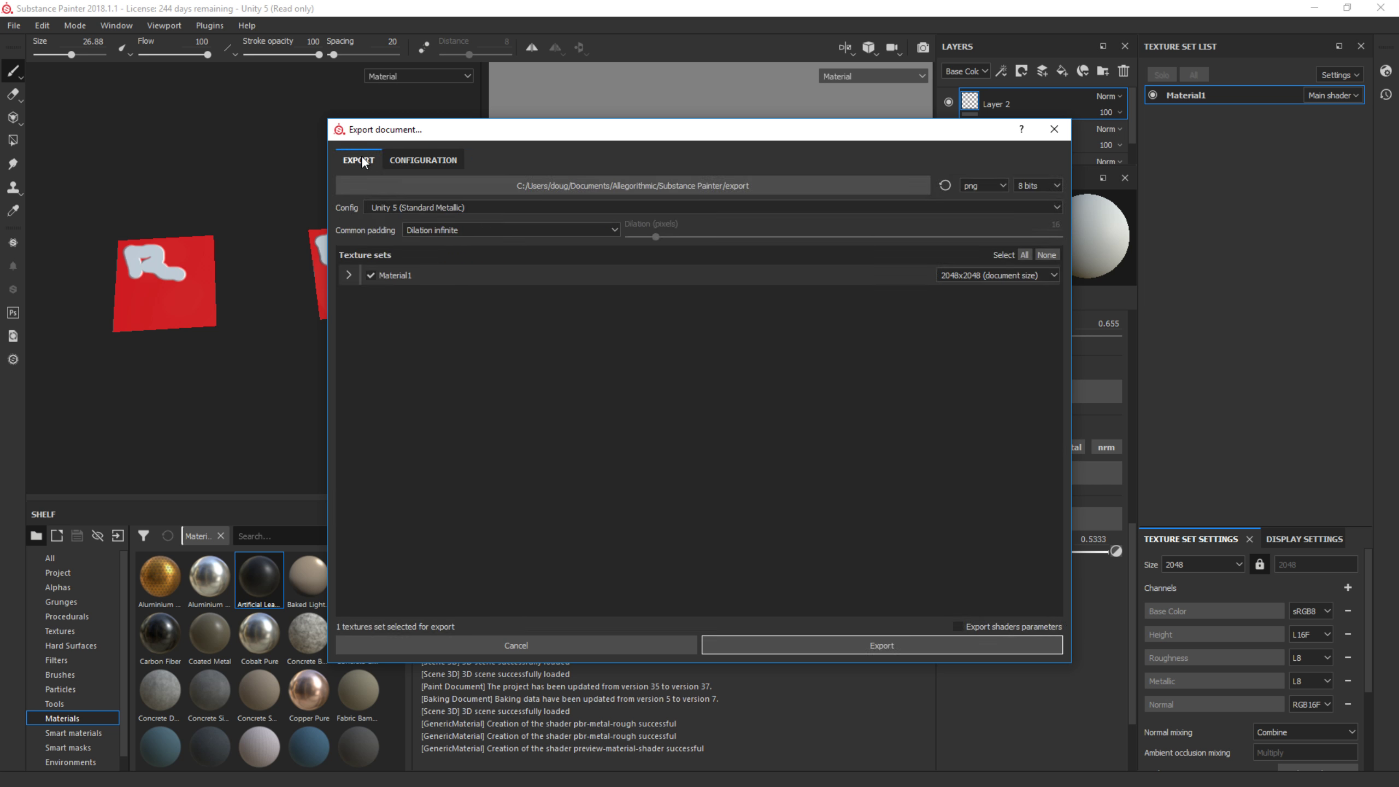
left_click(474, 208)
scroll(470, 296, "down", 1)
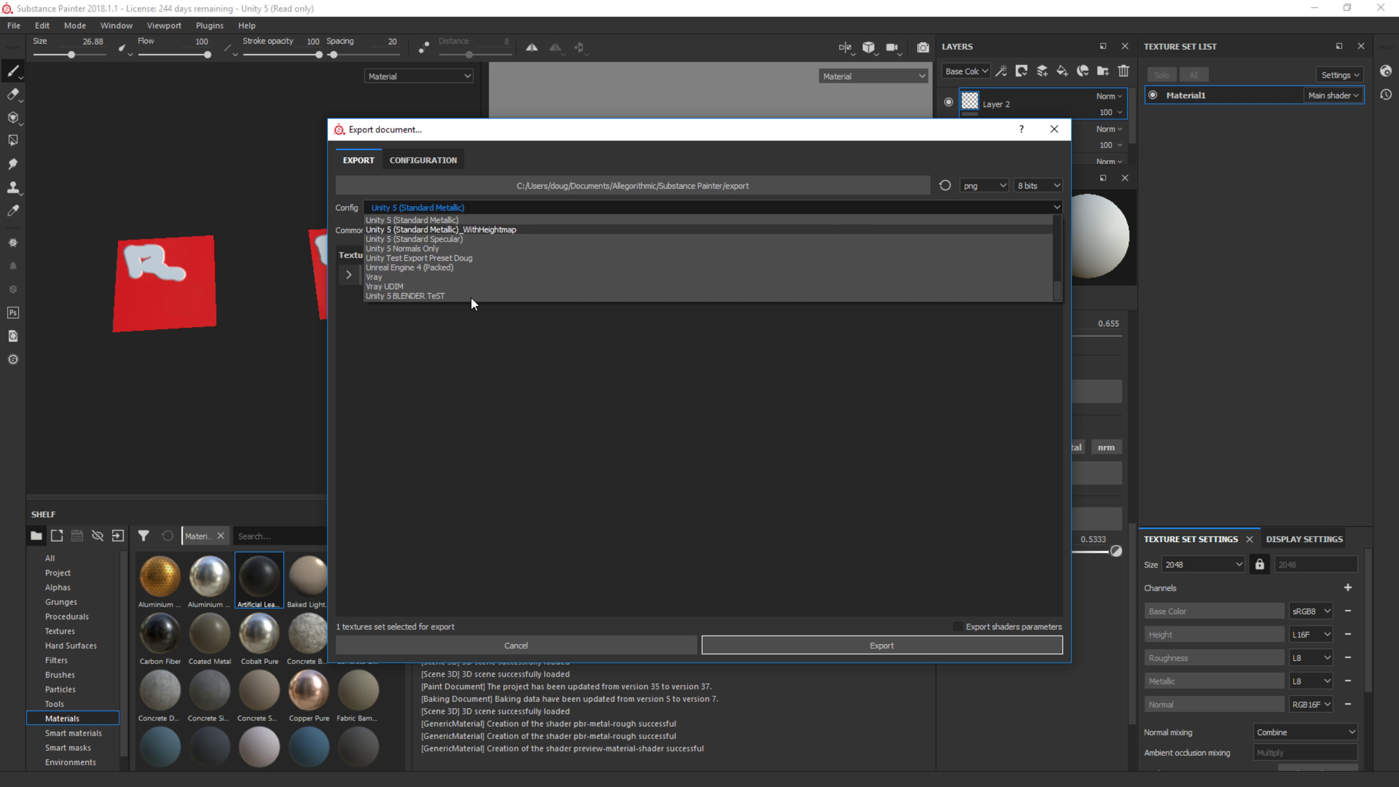
left_click(471, 297)
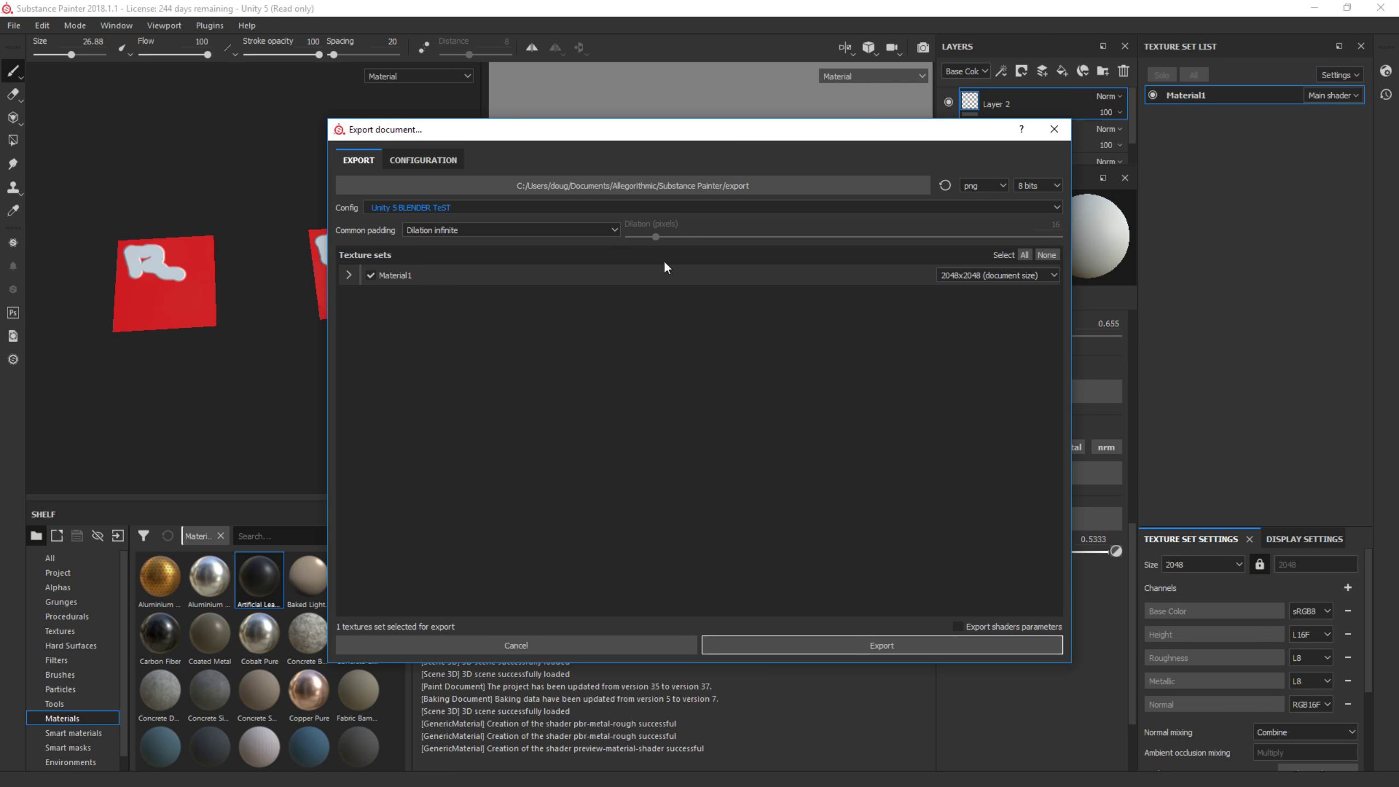
Set the export location to the Assets folder of New Unity Project on the Desktop and export the textures.
left_click(763, 182)
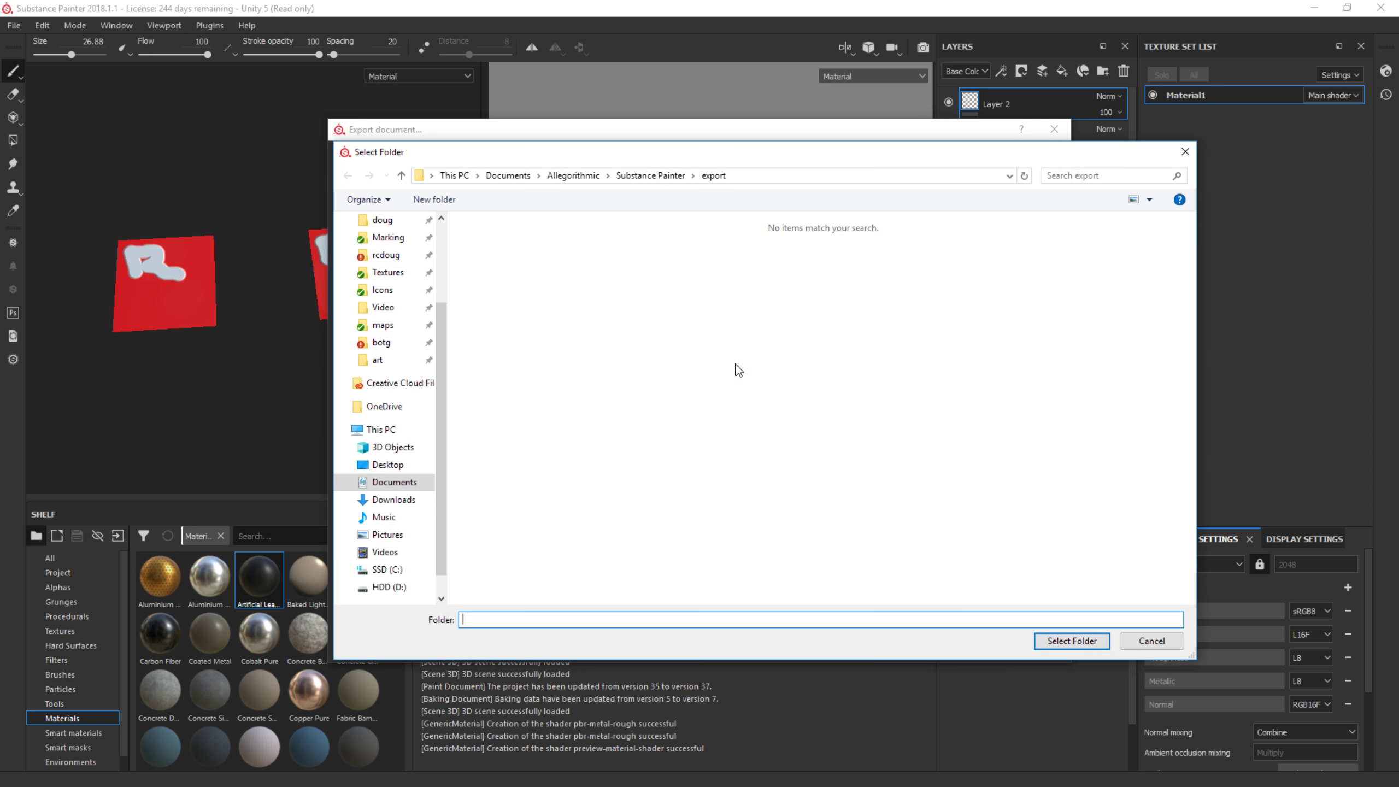
scroll(400, 238, "up", 4)
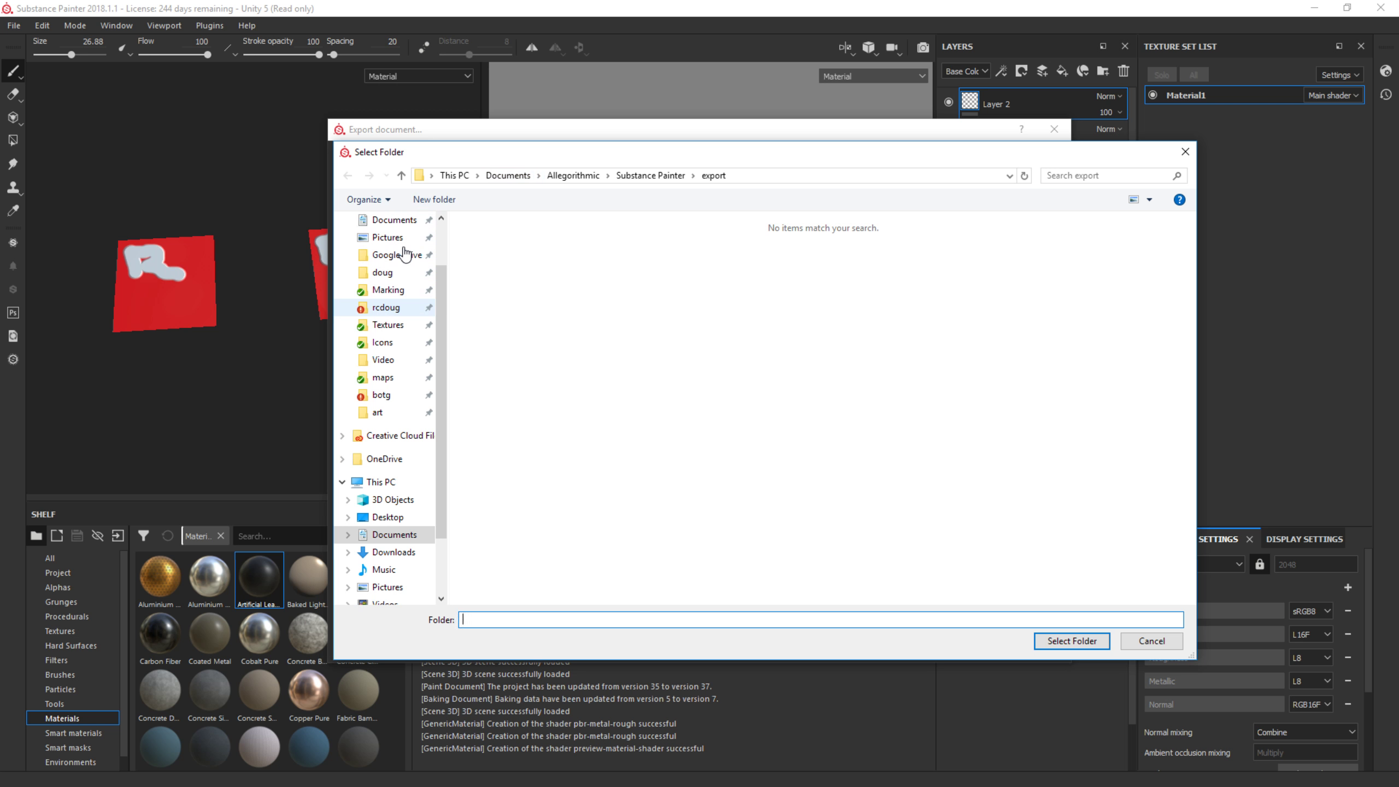
left_click(401, 236)
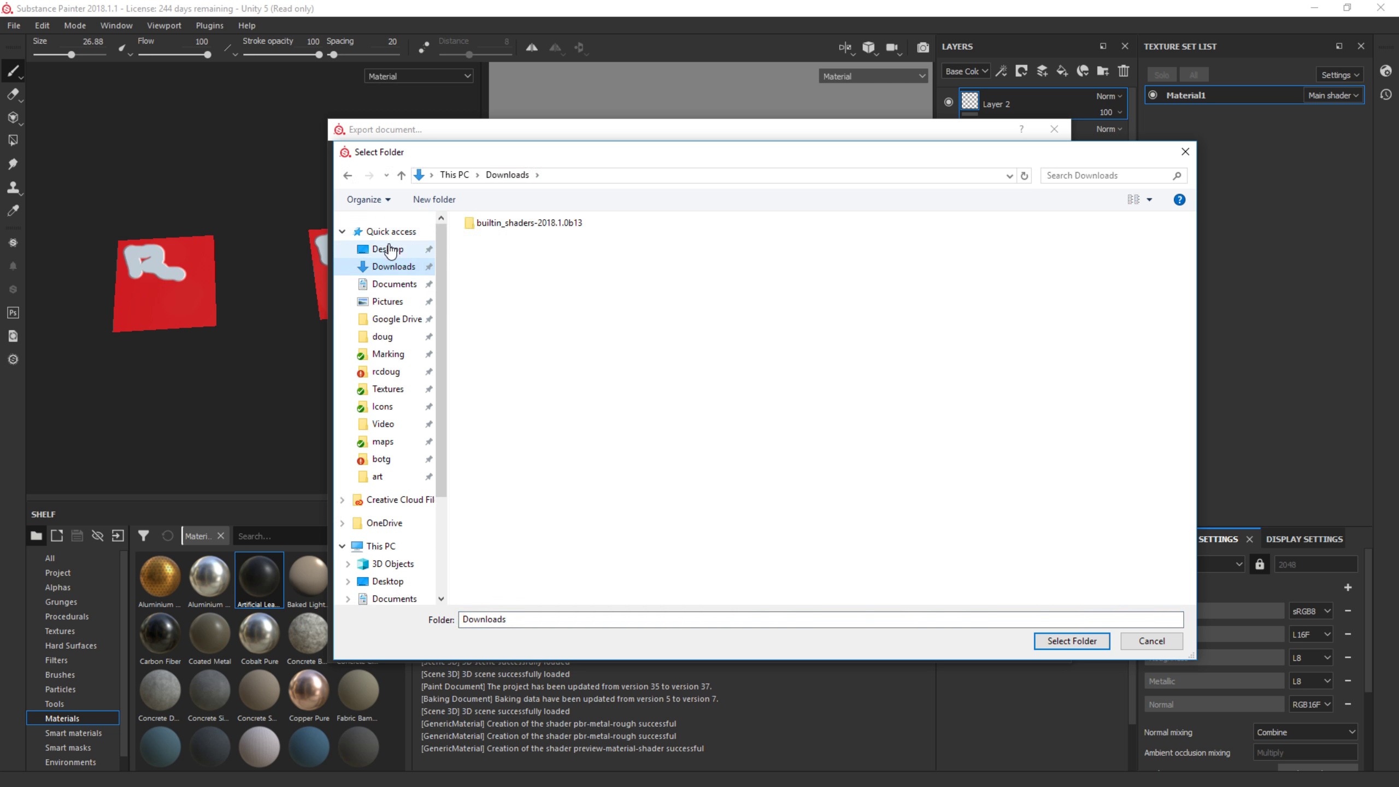
left_click(392, 248)
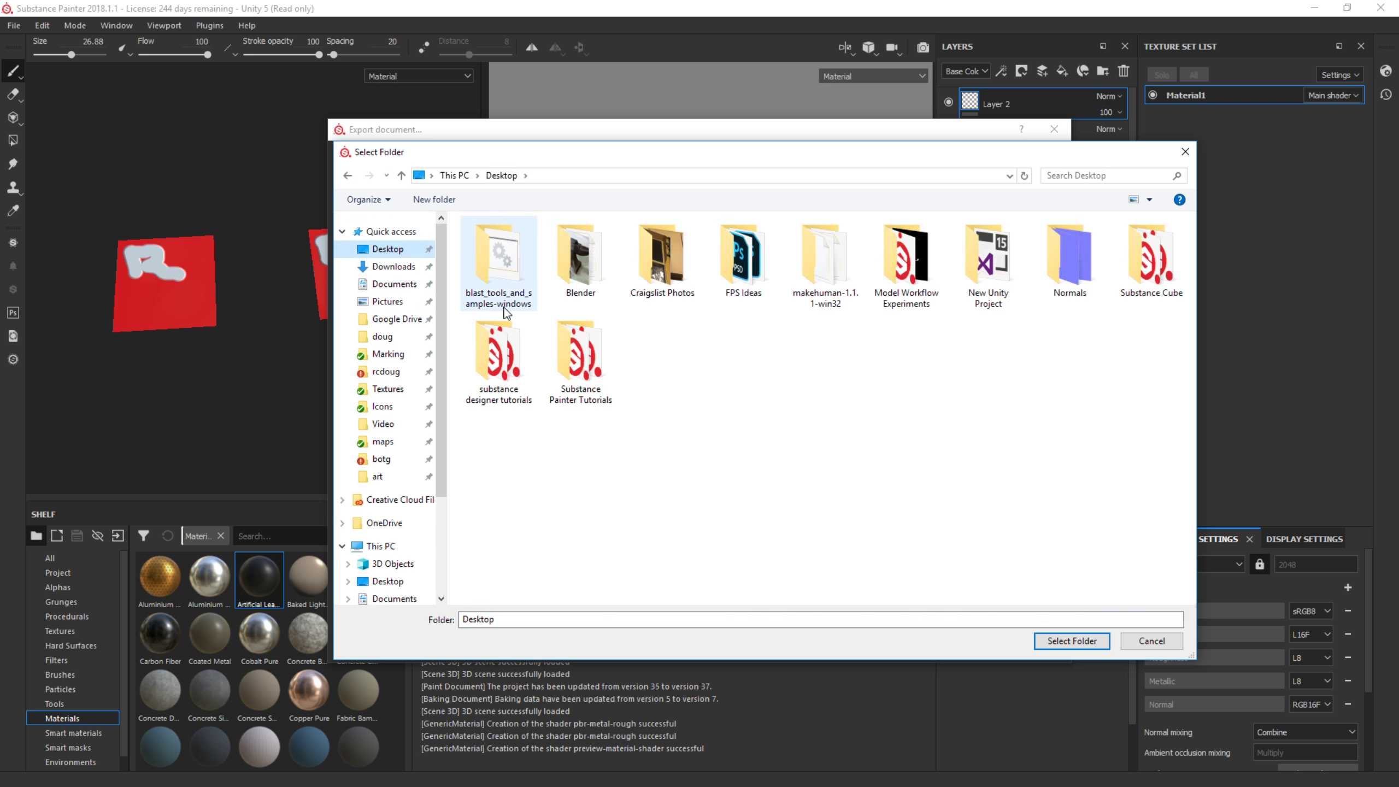
double_click(999, 259)
double_click(527, 241)
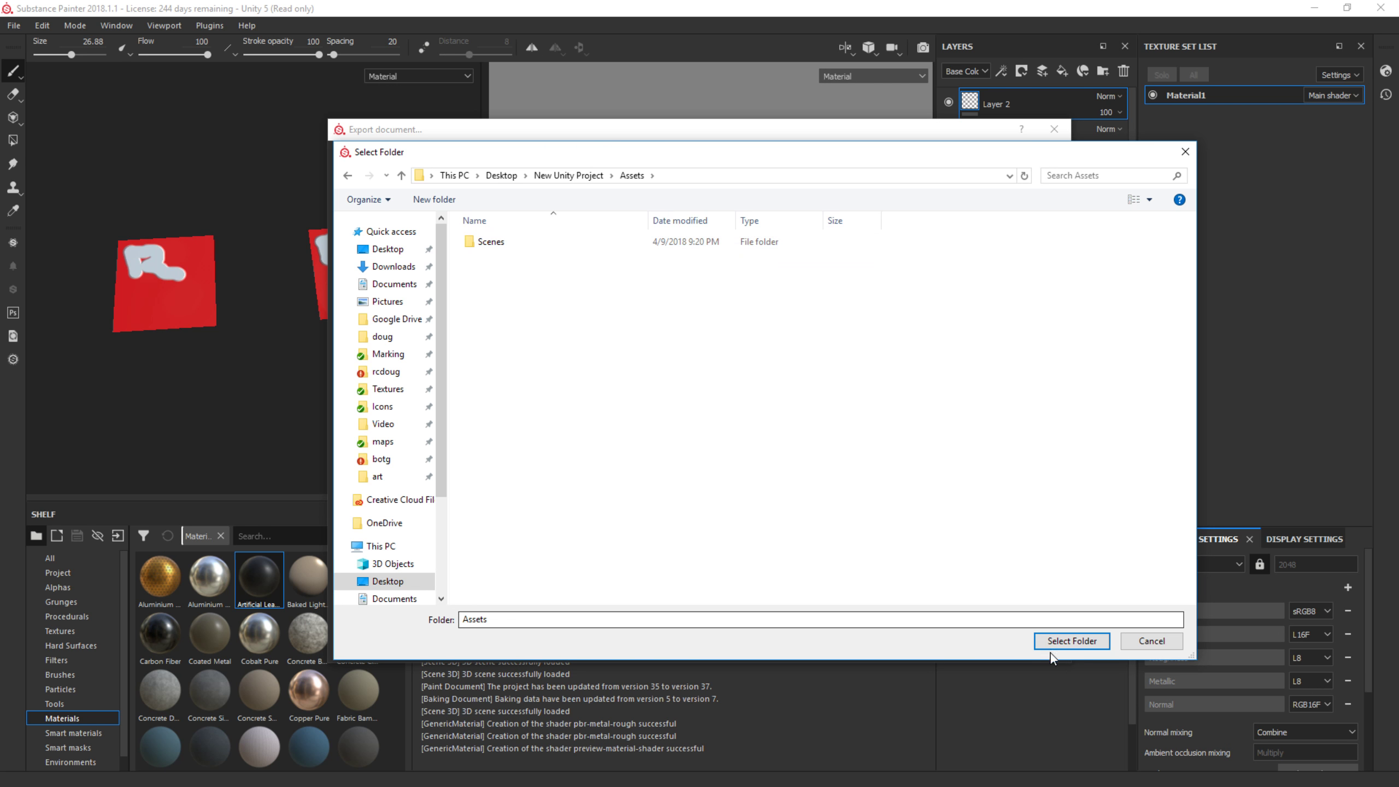
left_click(1071, 640)
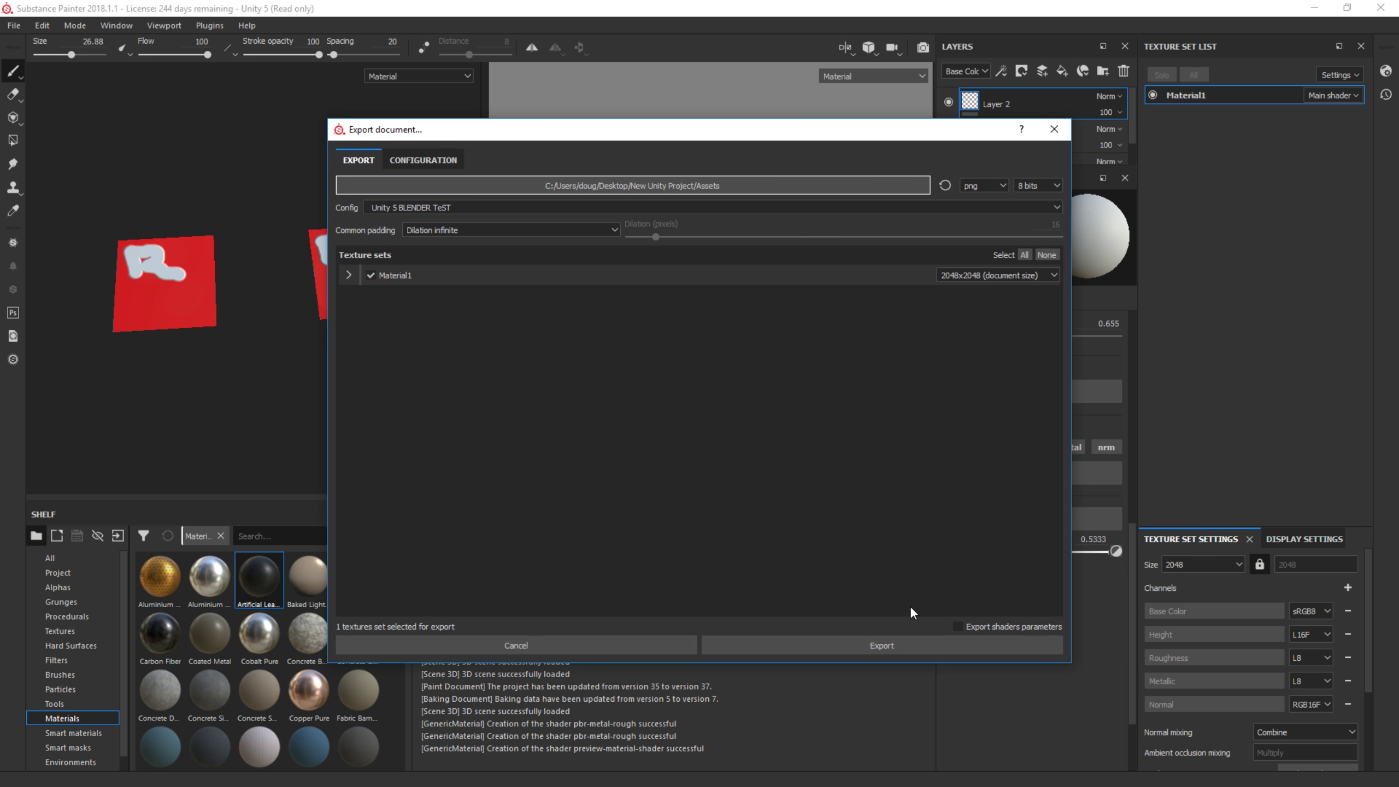
left_click(859, 634)
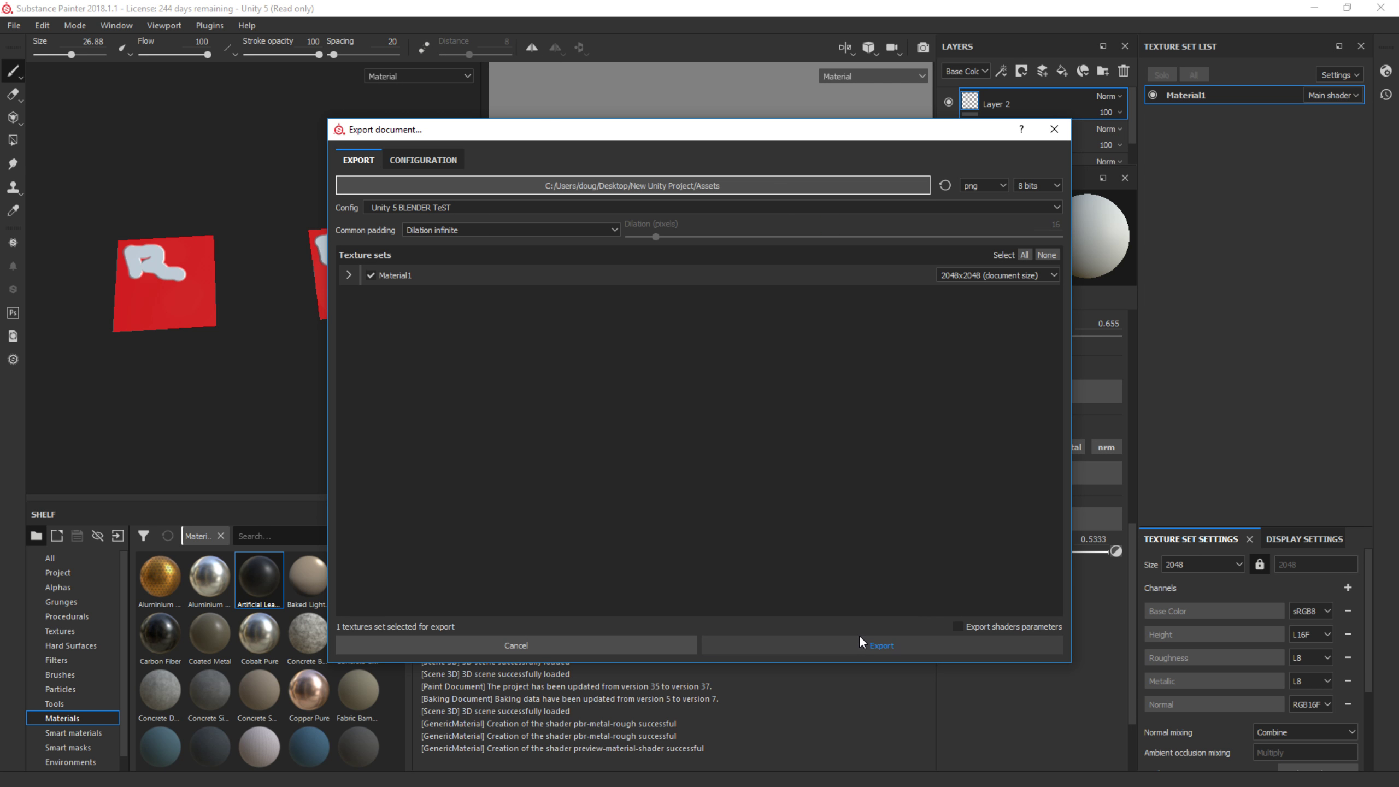
left_click(718, 410)
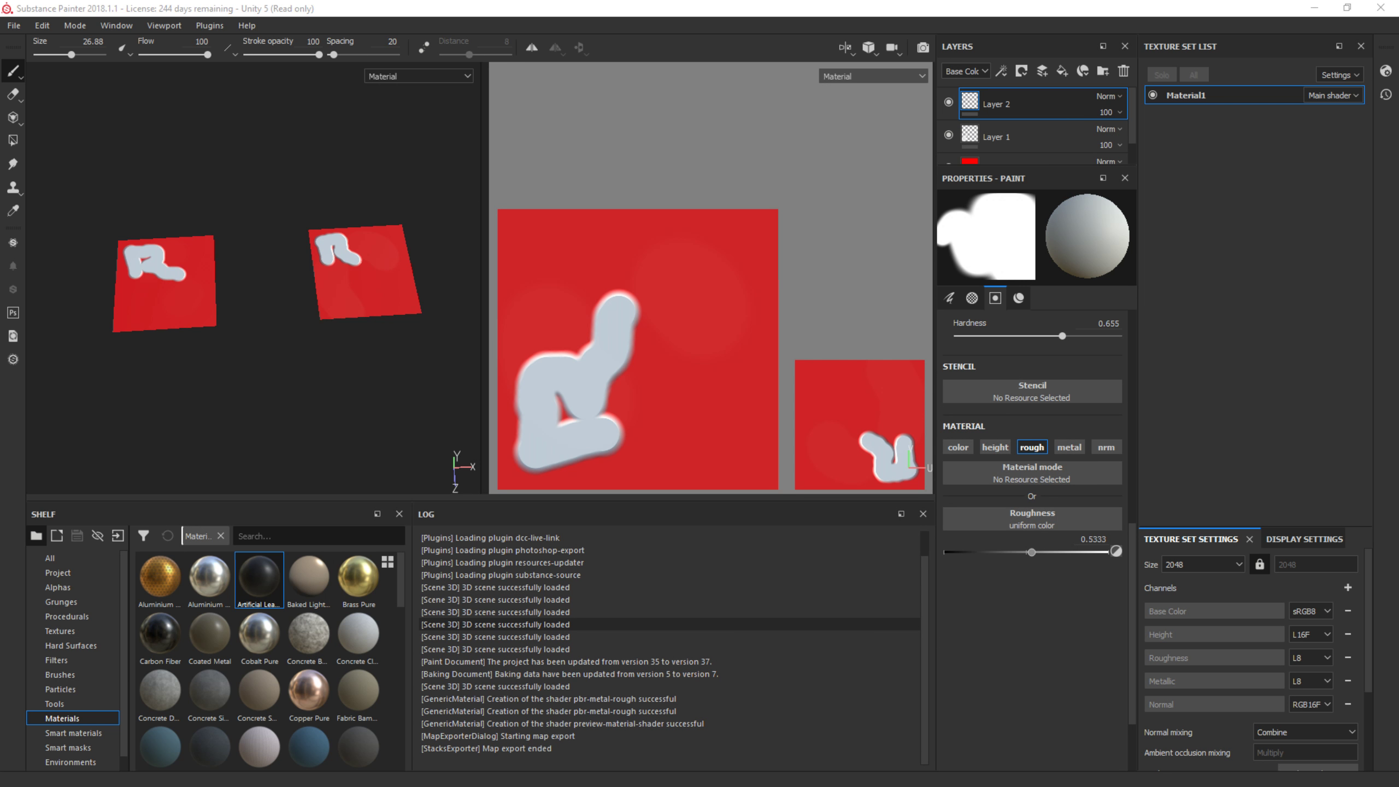
Switch to Unity, set the Two Quads_Material1_Normal texture's type to Normal map and apply the import settings.
key("alt+Tab")
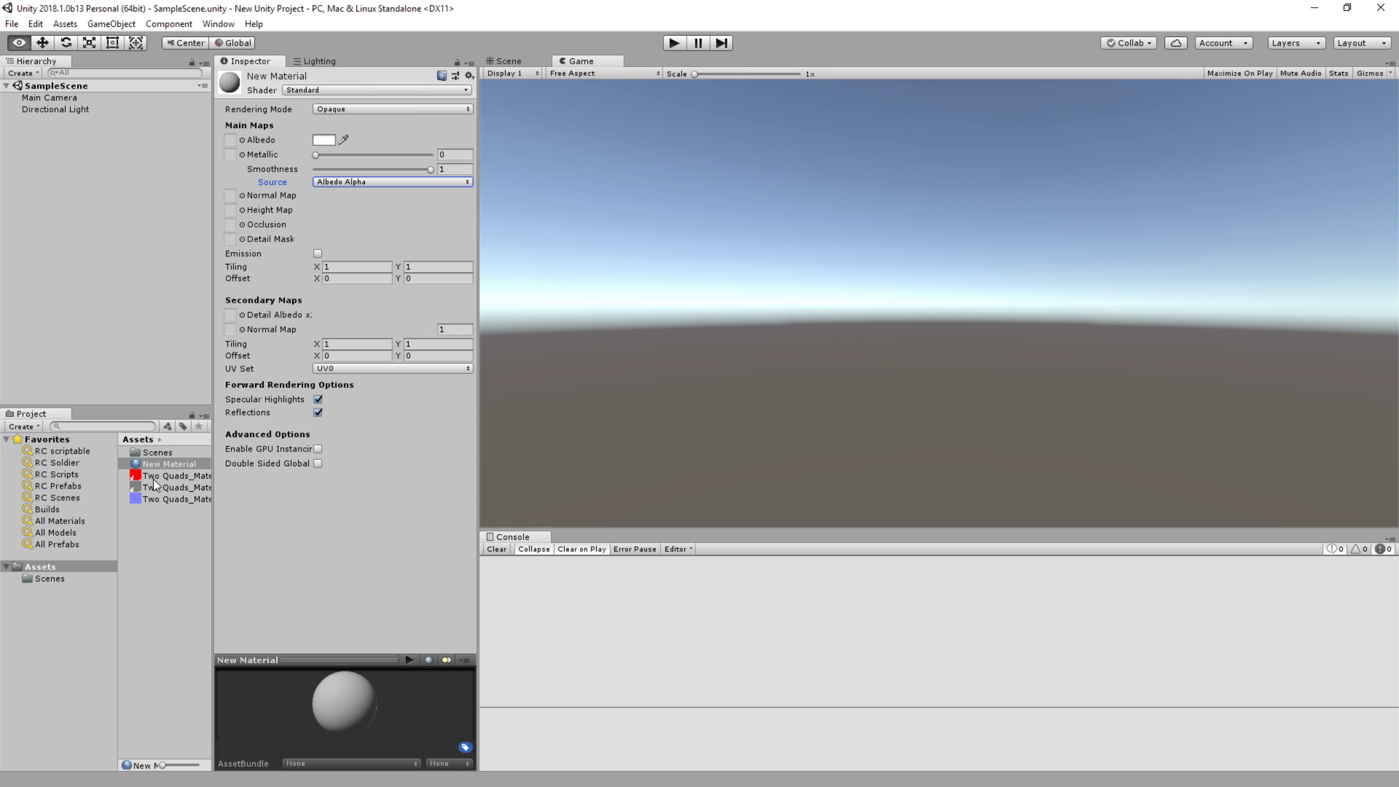
left_click(177, 499)
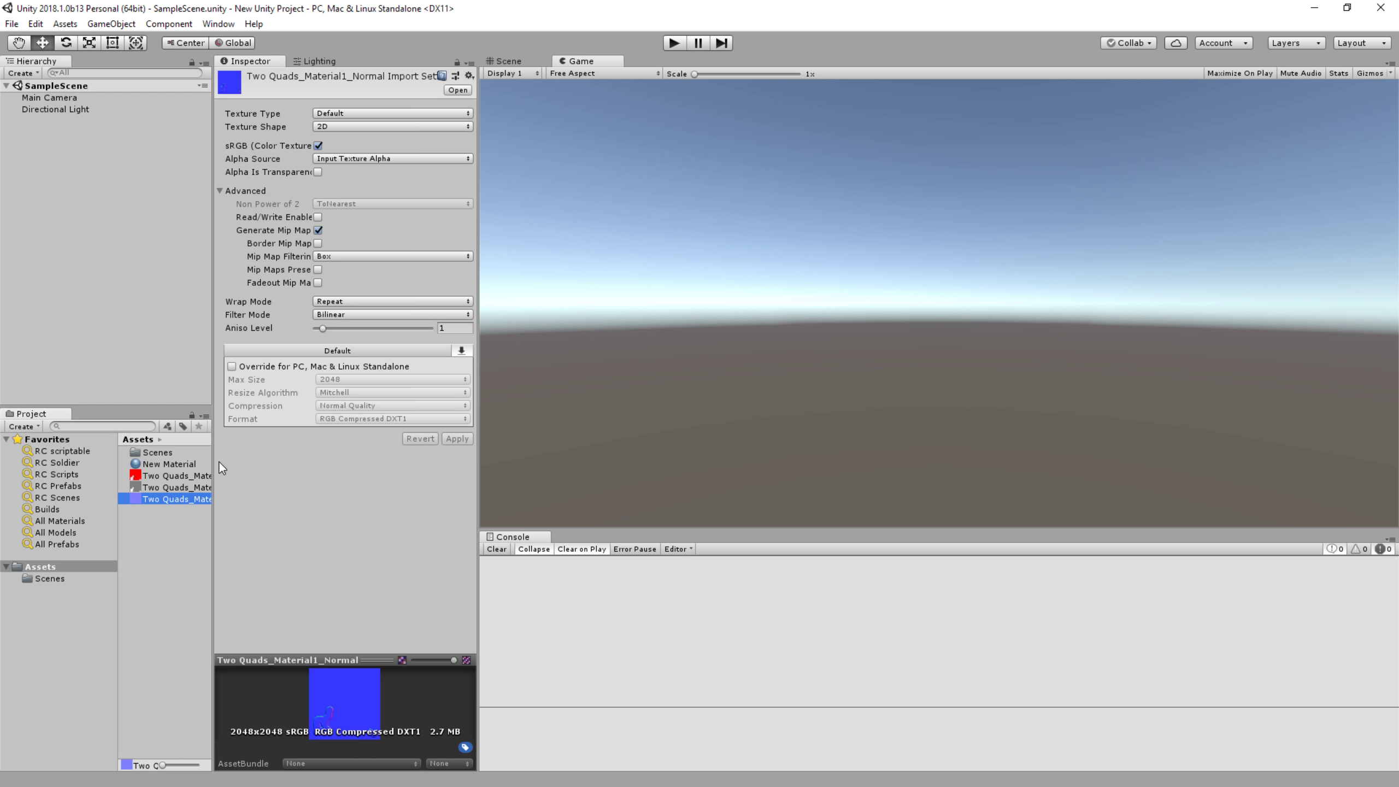
left_click(357, 113)
left_click(424, 145)
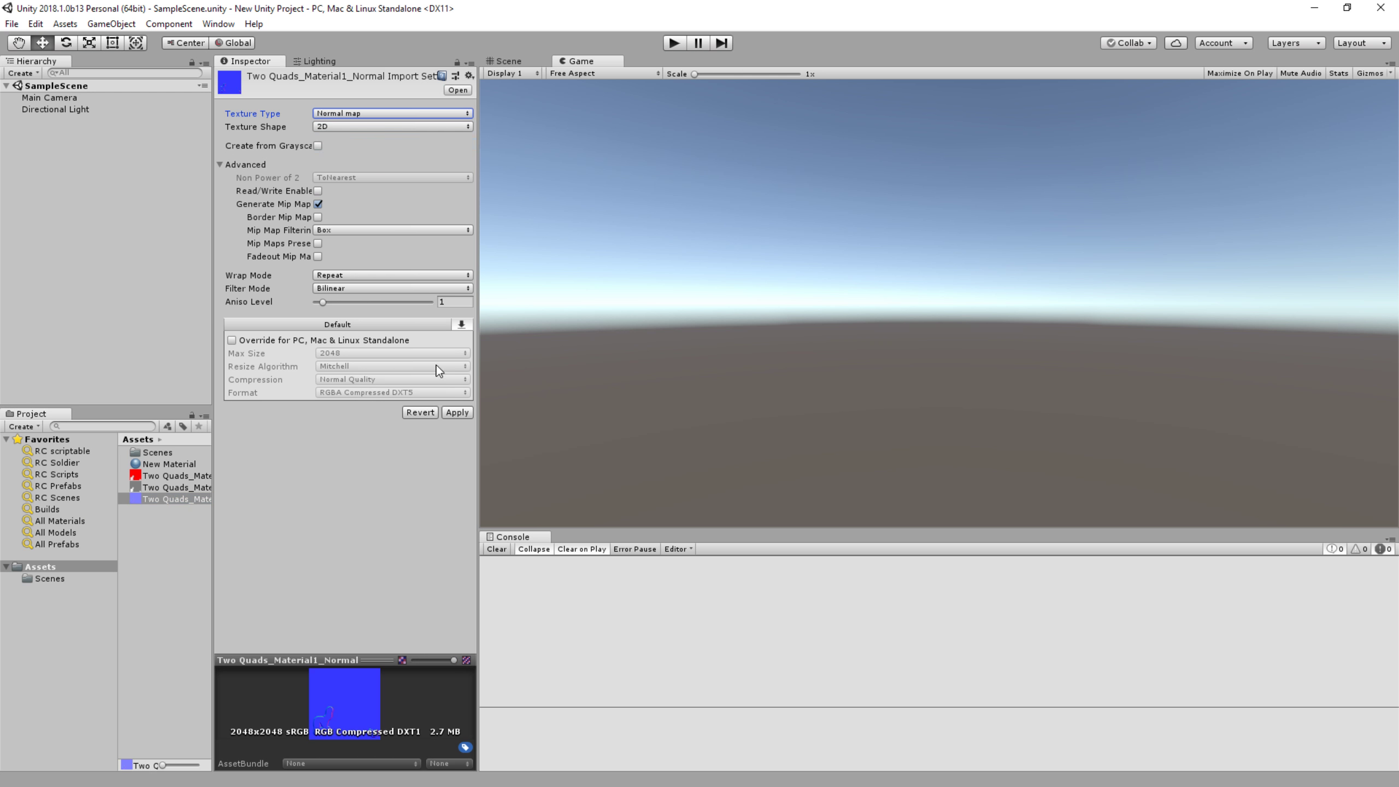
left_click(457, 412)
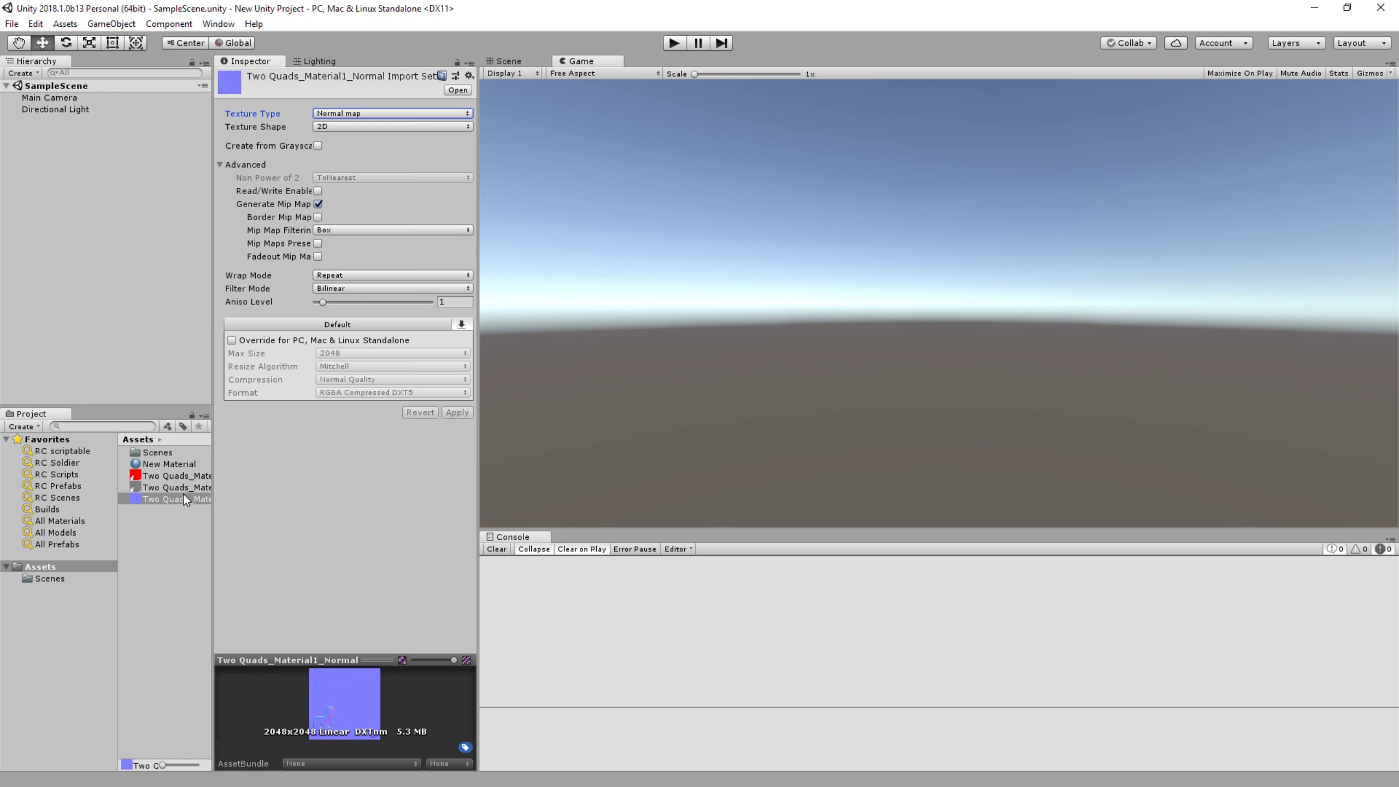
Open the Two Quads_Material1_AlbedoSmoothness texture in Photoshop and examine its channels and transparency.
left_click(170, 476)
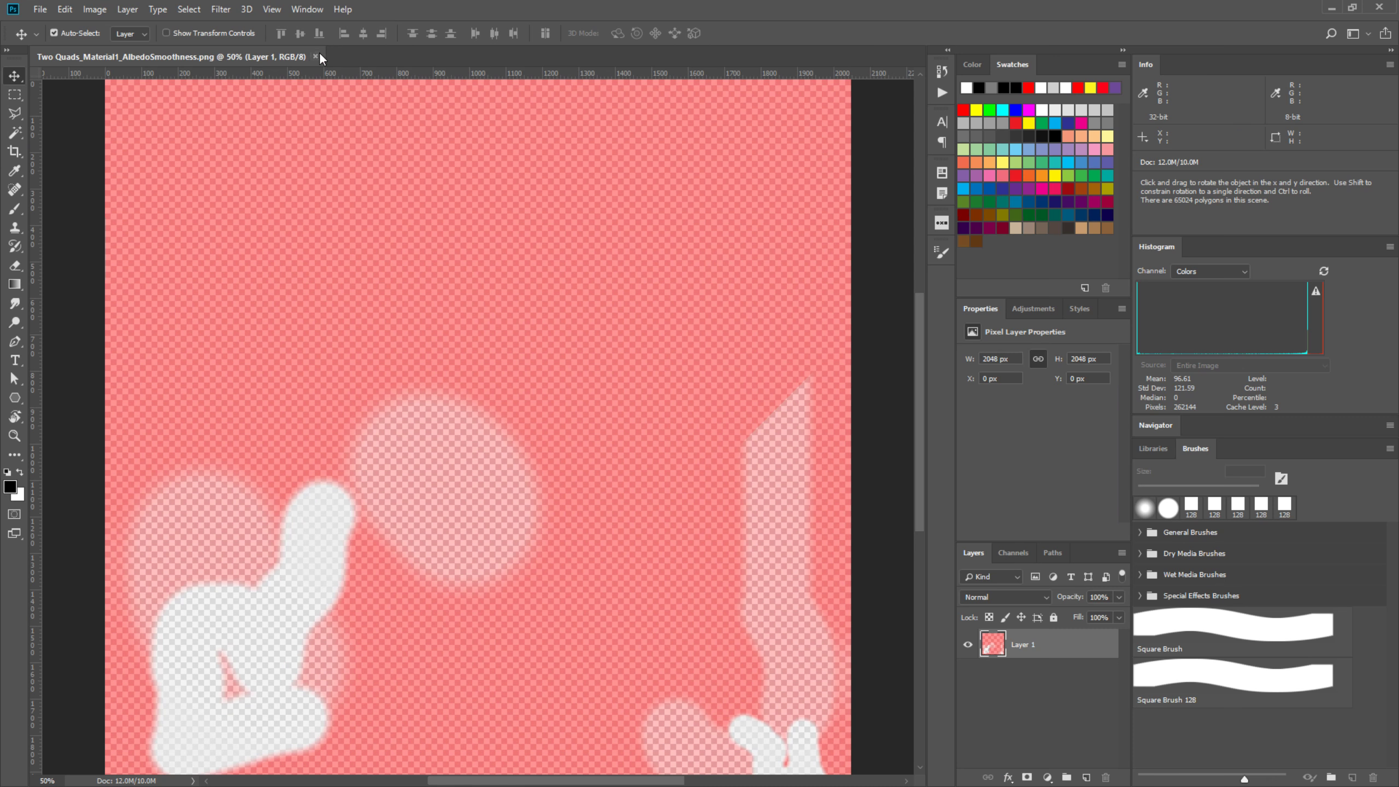
left_click(1013, 552)
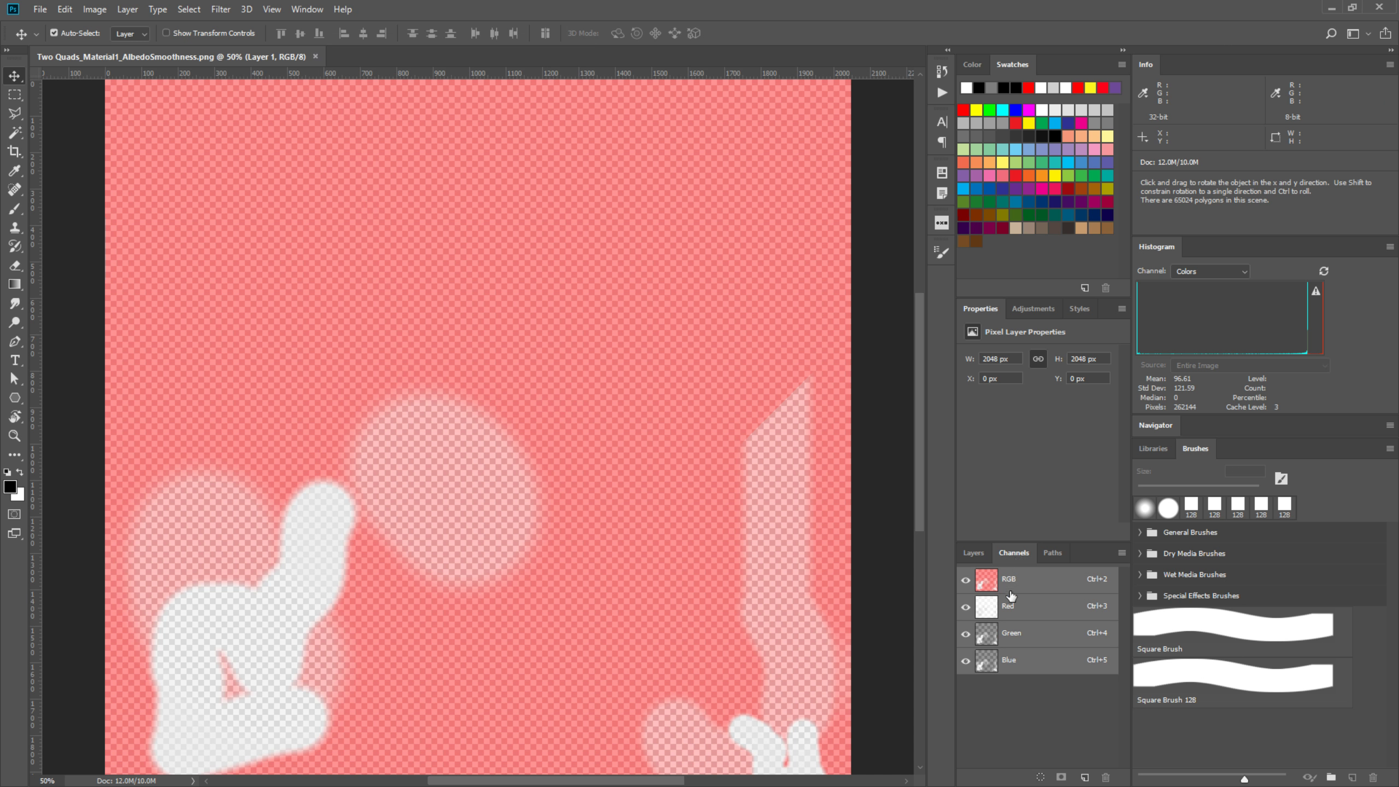
key("ctrl+0")
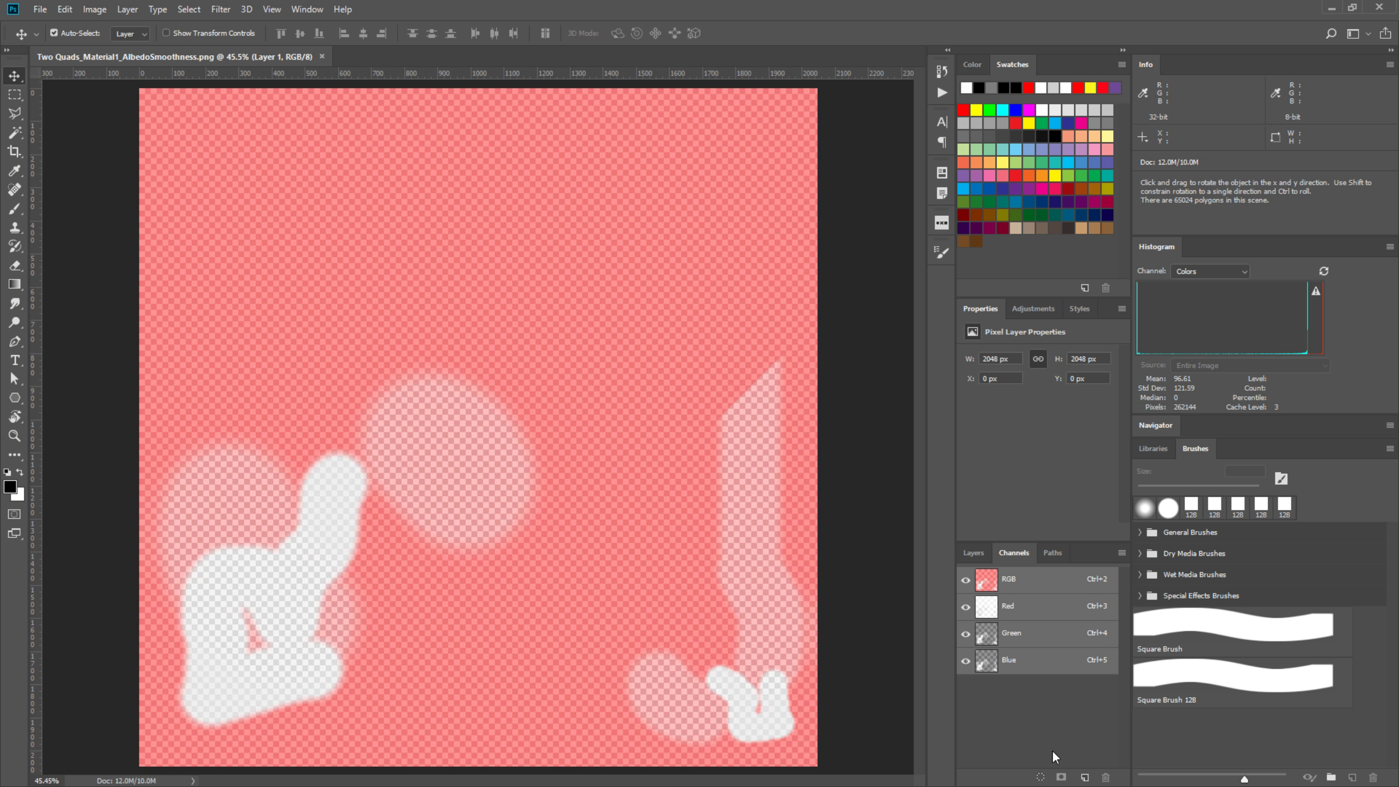
left_click(1085, 778)
key("ctrl+z")
left_click(973, 552)
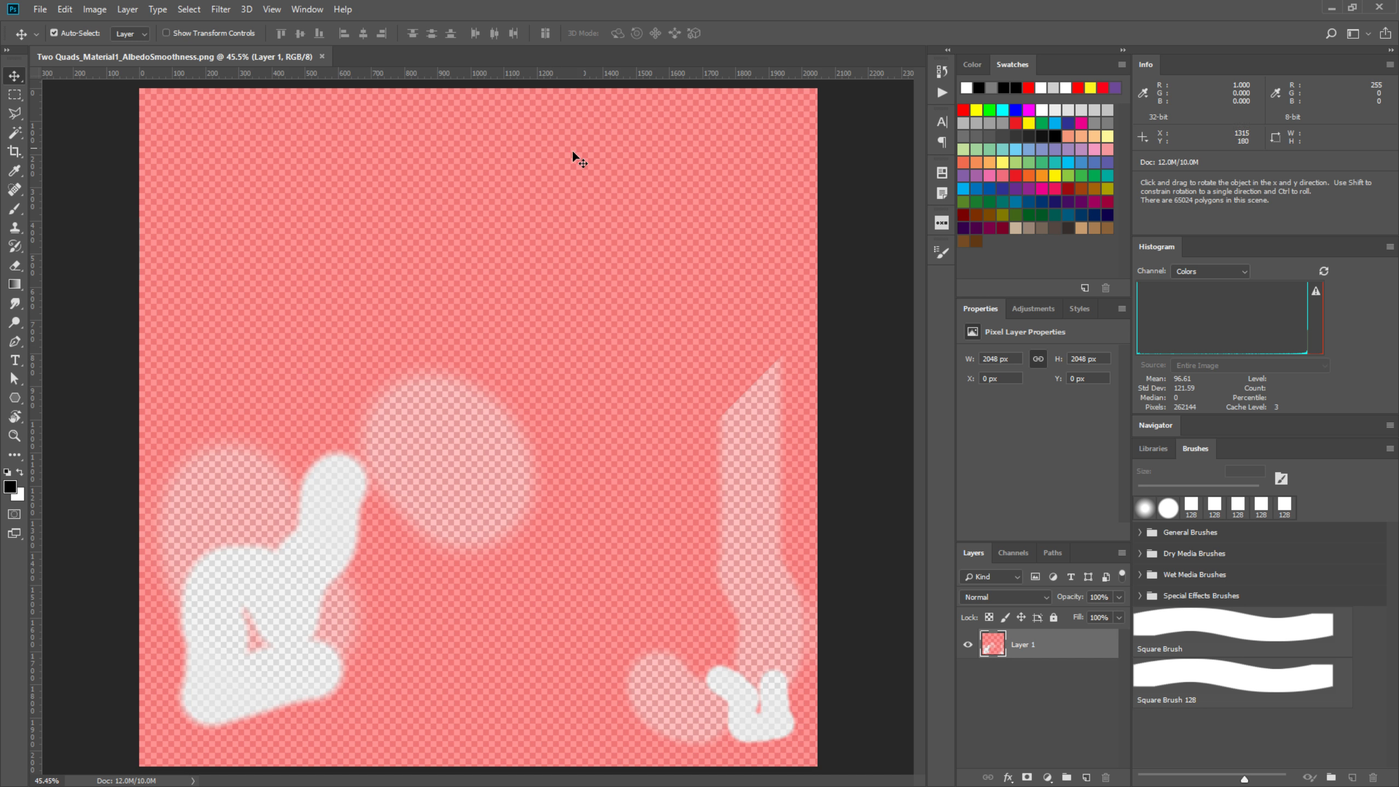
Close the AlbedoSmoothness image in Photoshop and return to Unity.
left_click(322, 56)
left_click(1347, 6)
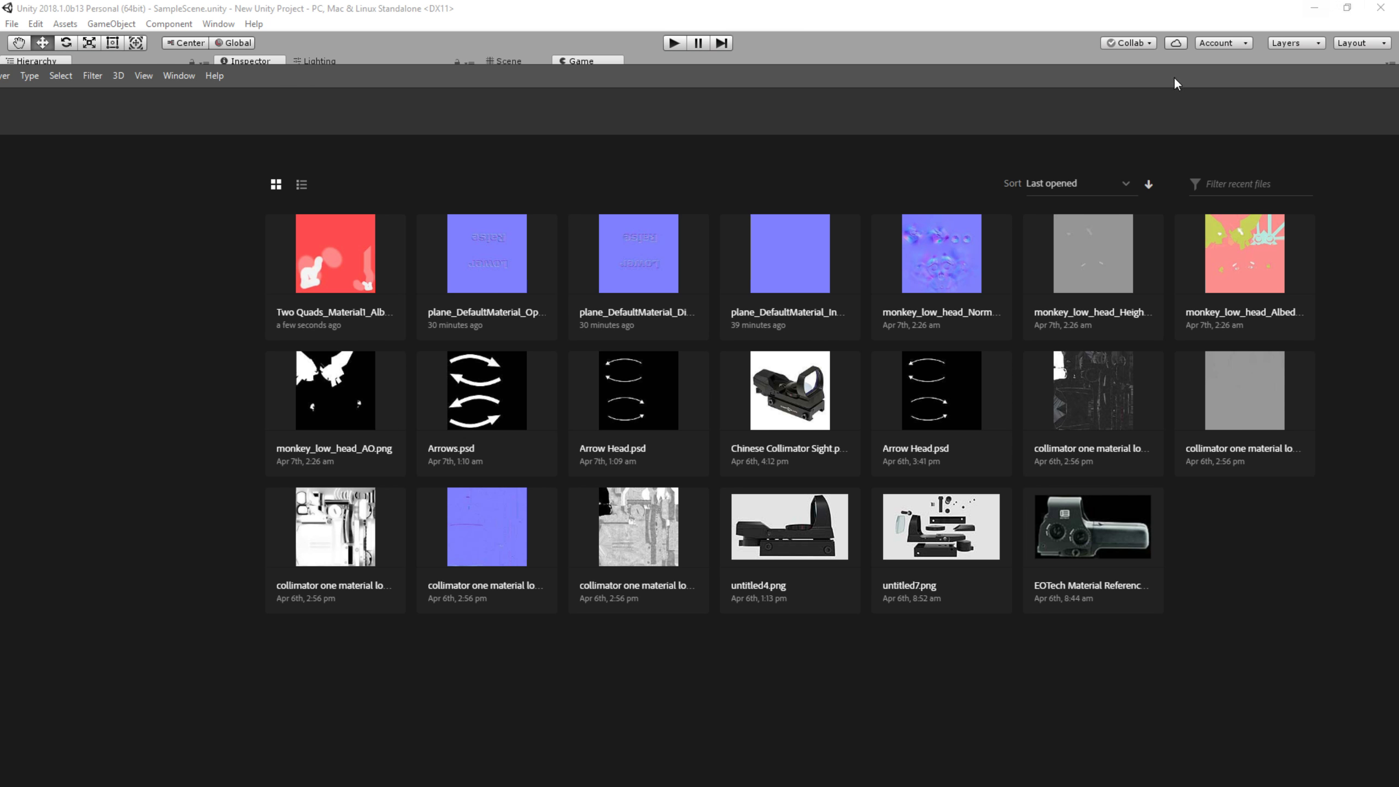
left_click_drag(1297, 82, 1084, 1)
left_click(1332, 7)
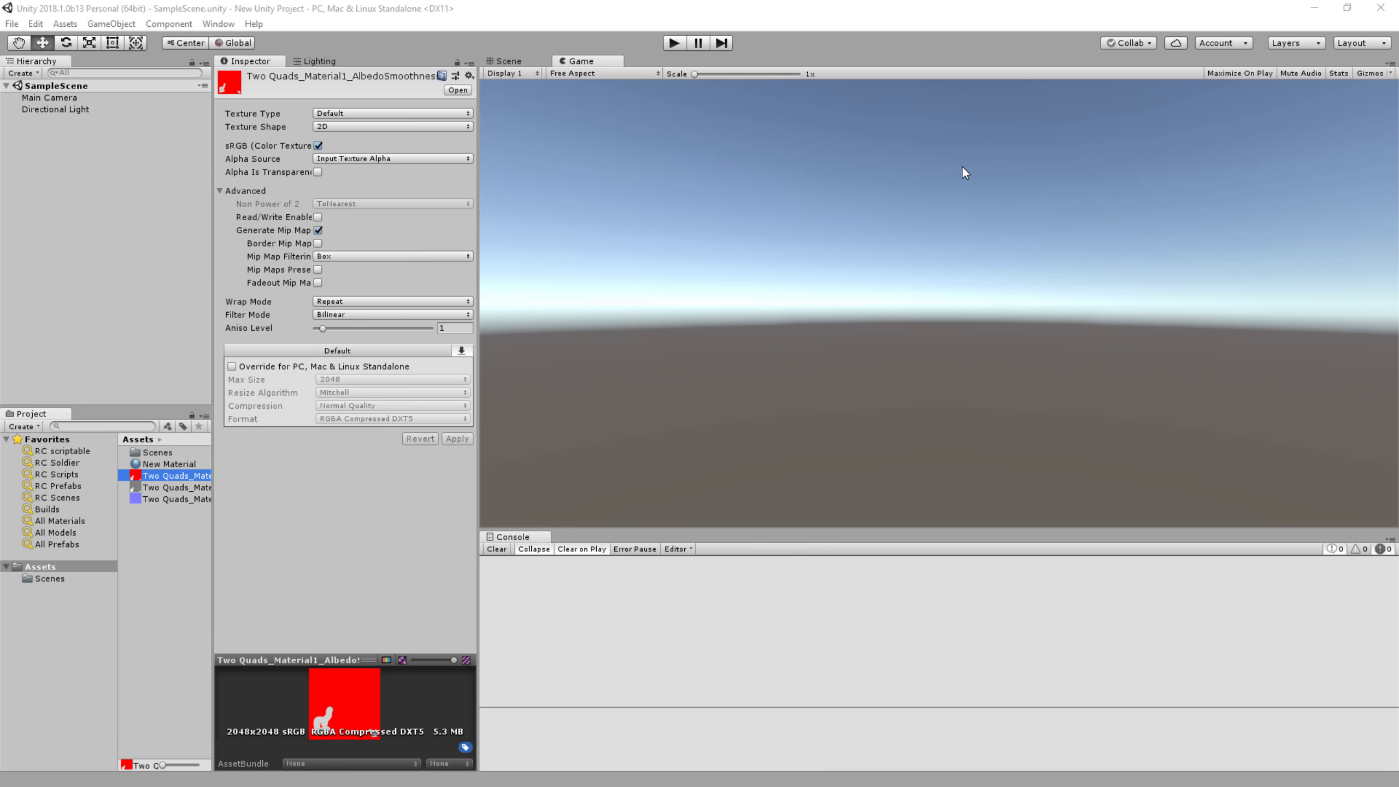
Open the Two Quads_Material1_Height texture in Photoshop to examine its grayscale height detail.
left_click(163, 488)
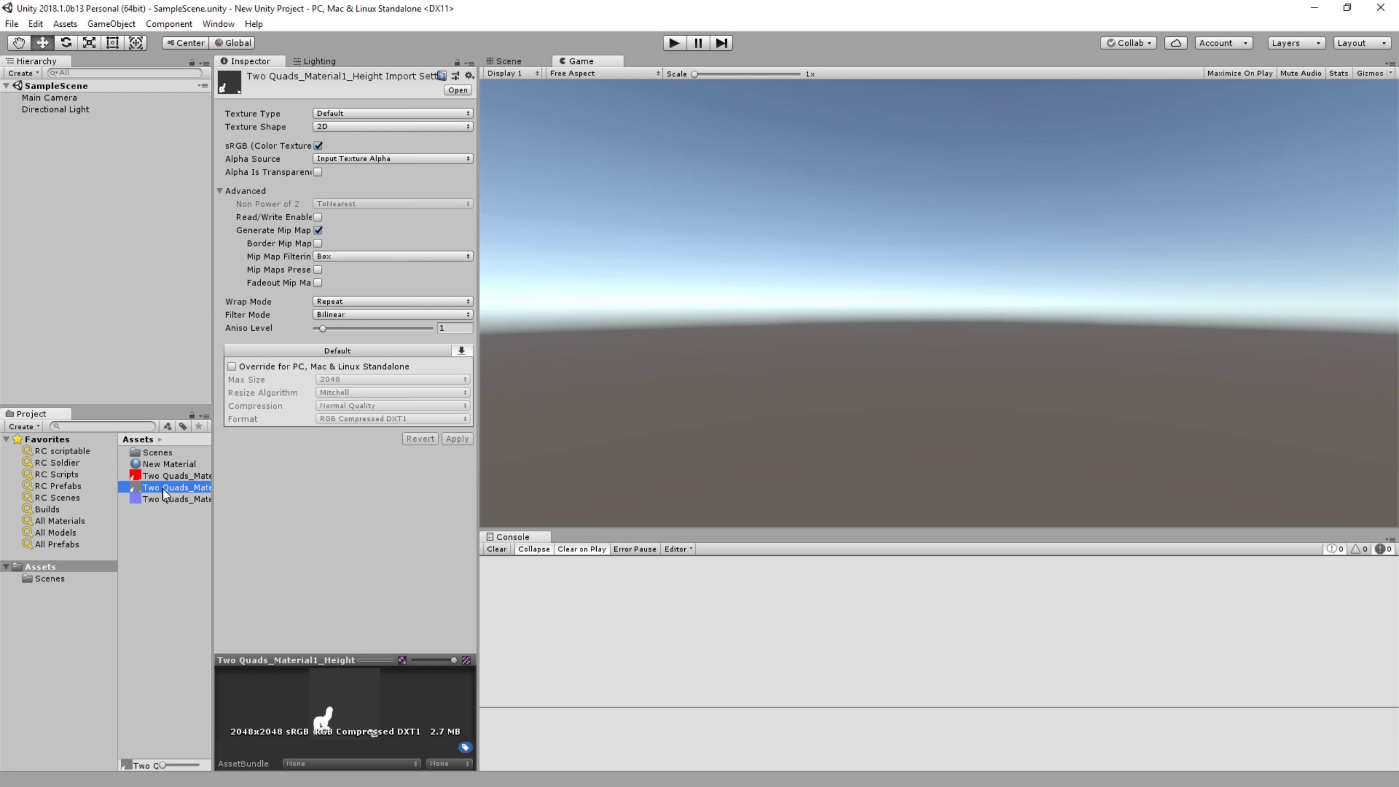
double_click(162, 487)
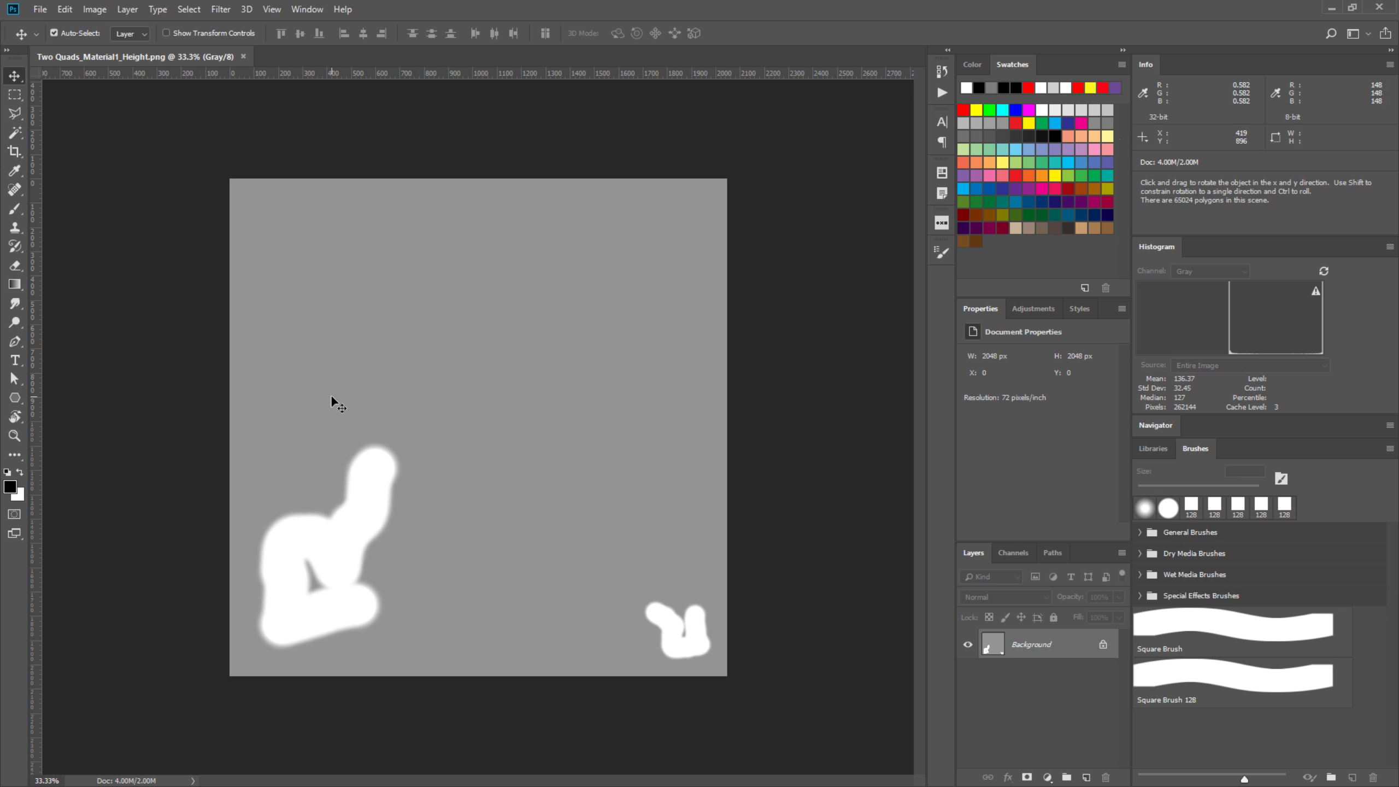
Switch to Substance Painter, step through the individual channel views including Roughness, Metallic and Height, and restore the Material view.
left_click(1344, 3)
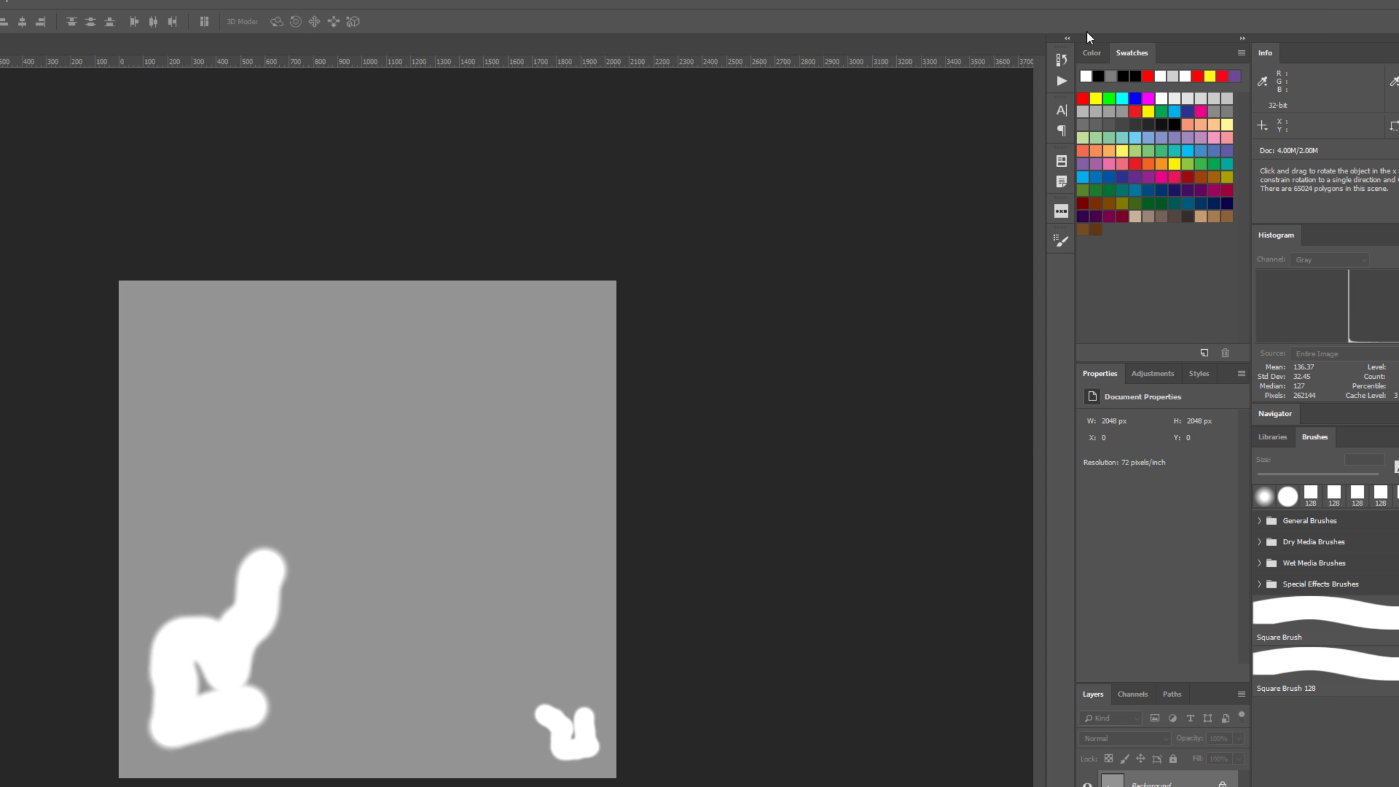
double_click(1301, 1)
left_click_drag(1301, 2, 1107, 1)
left_click(1331, 8)
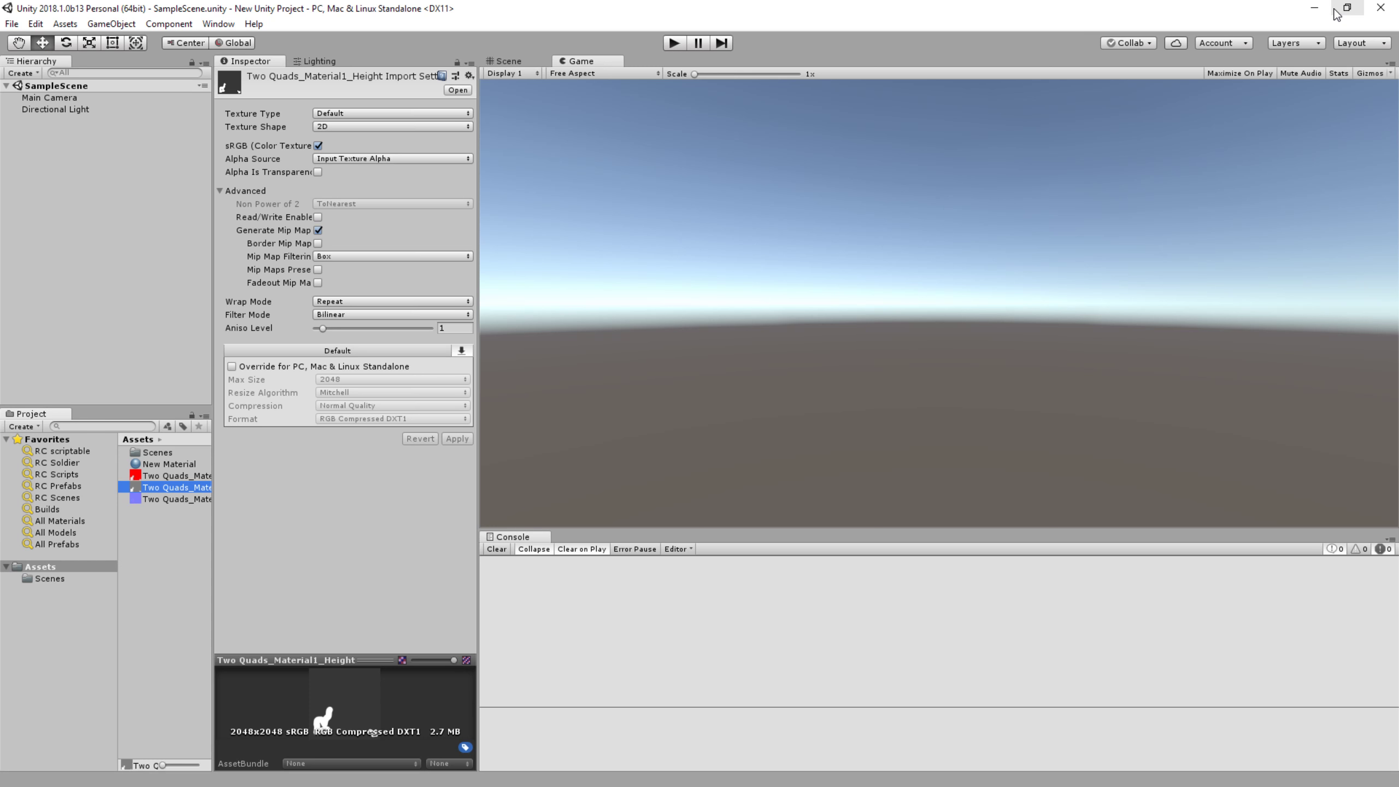
key("alt+Tab")
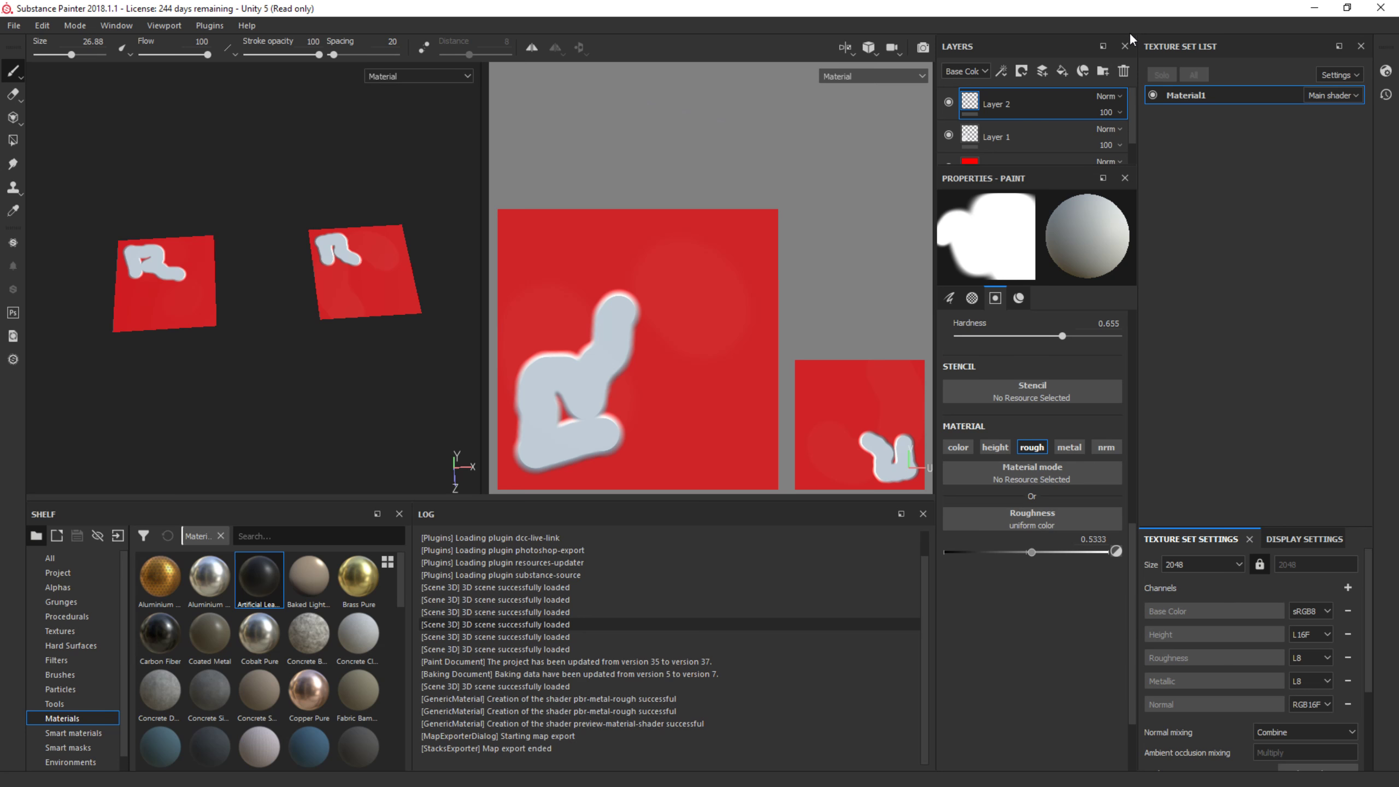
key("c")
key("c")
key("c")
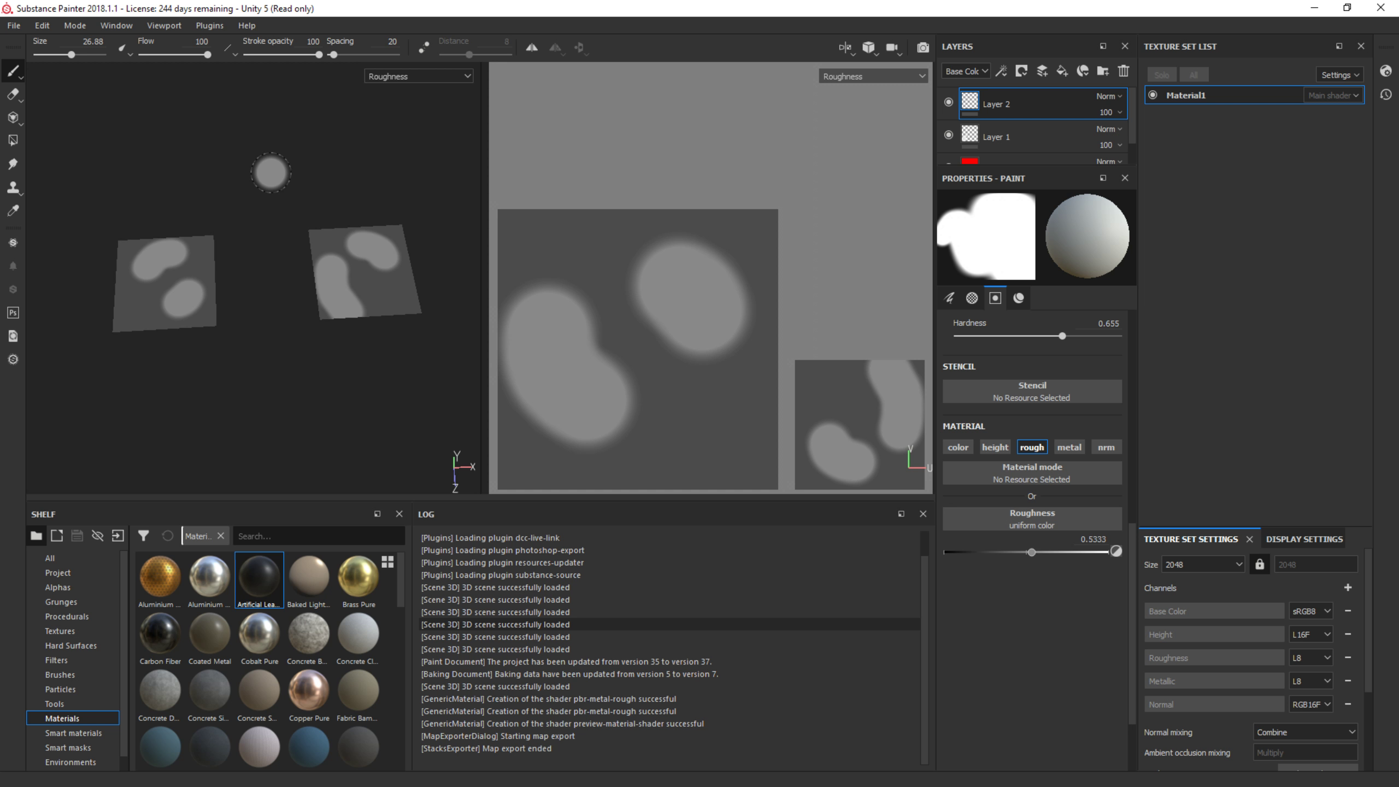
key("c")
key("c")
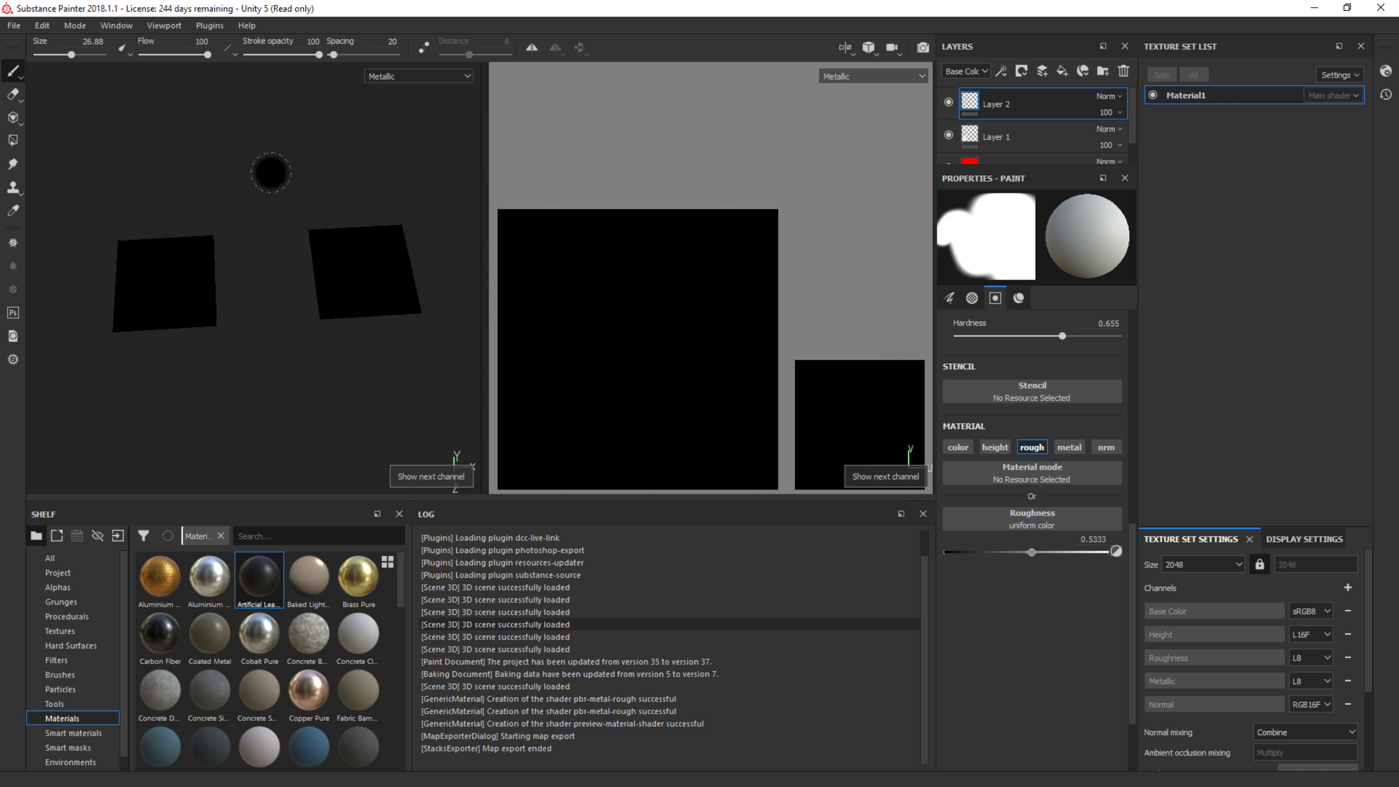
key("c")
key("c")
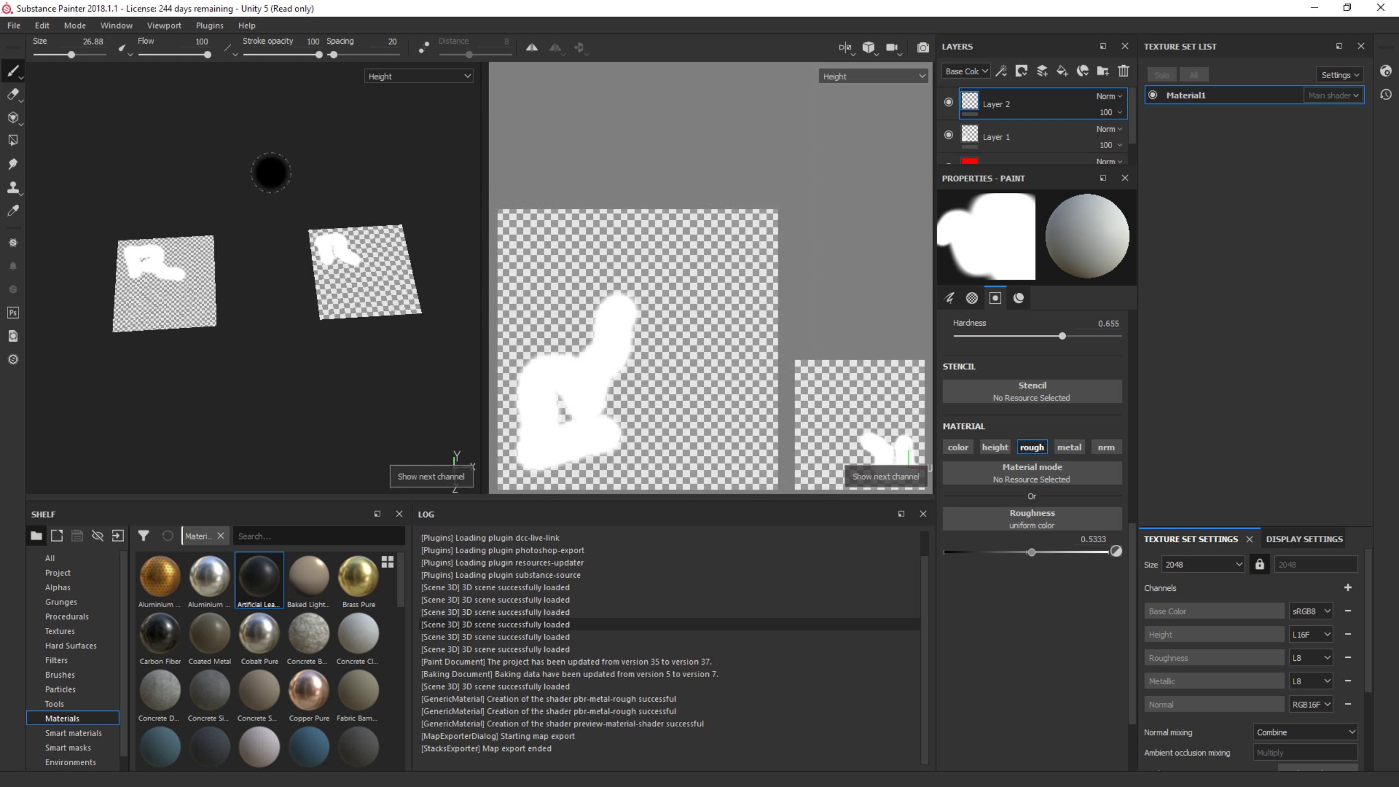
key("c")
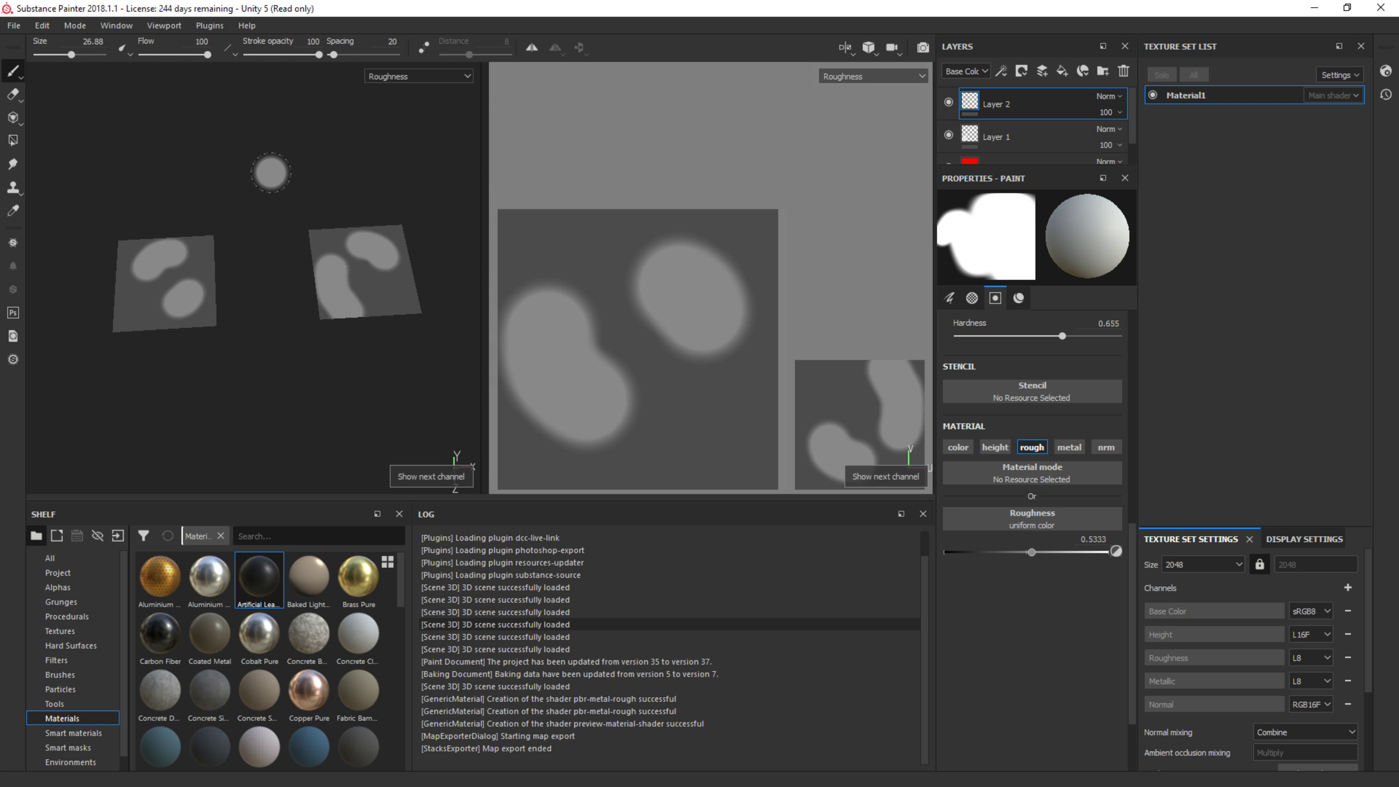
key("m")
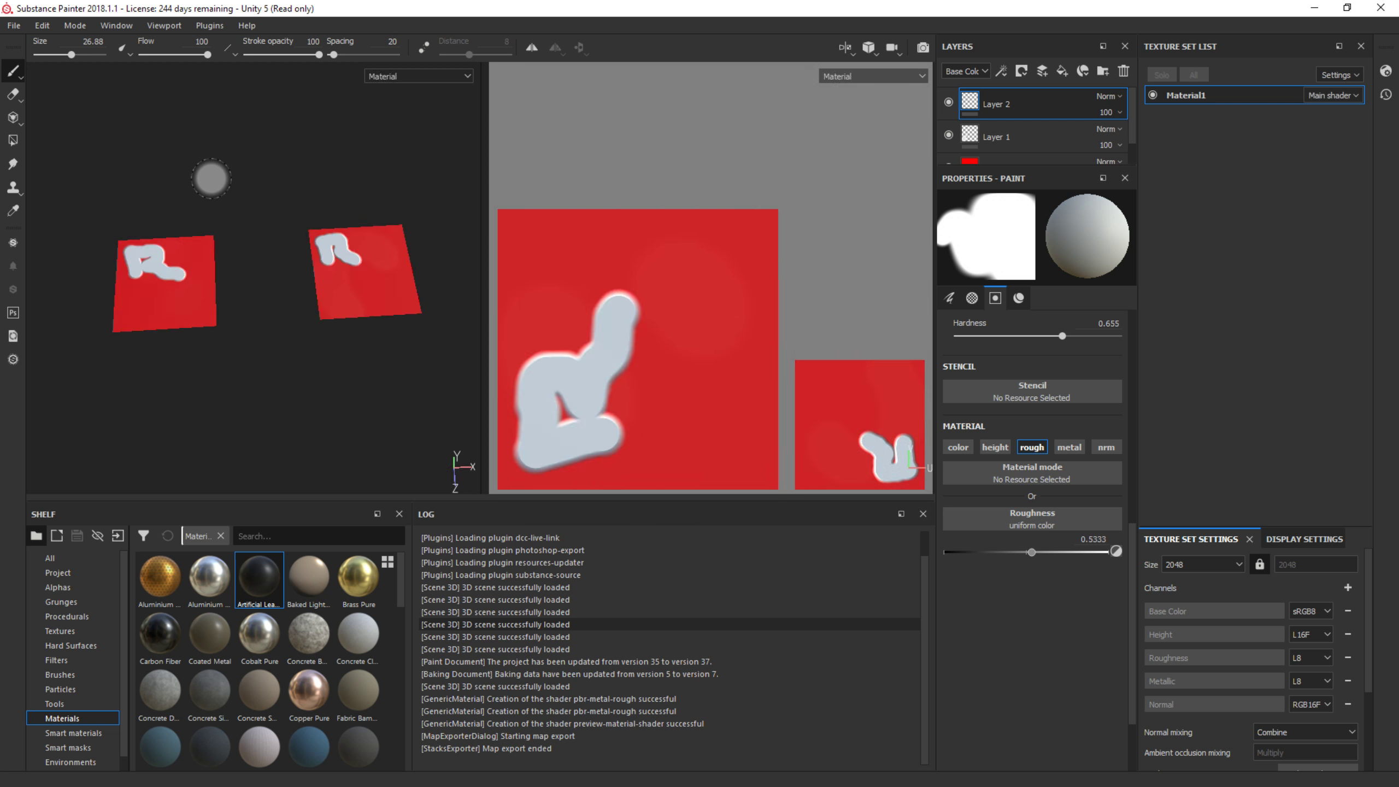
Examine the painted raised stroke and the roughness variation on the red quad up close in the 3D view.
scroll(331, 265, "up", 5)
middle_click_drag(364, 265, 220, 281, "alt")
key("m")
mouse_move(264, 315)
right_mouse_down("shift")
mouse_move(200, 313)
mouse_move(329, 320)
mouse_move(227, 326)
mouse_move(252, 336)
right_mouse_up("shift")
scroll(394, 285, "up", 3)
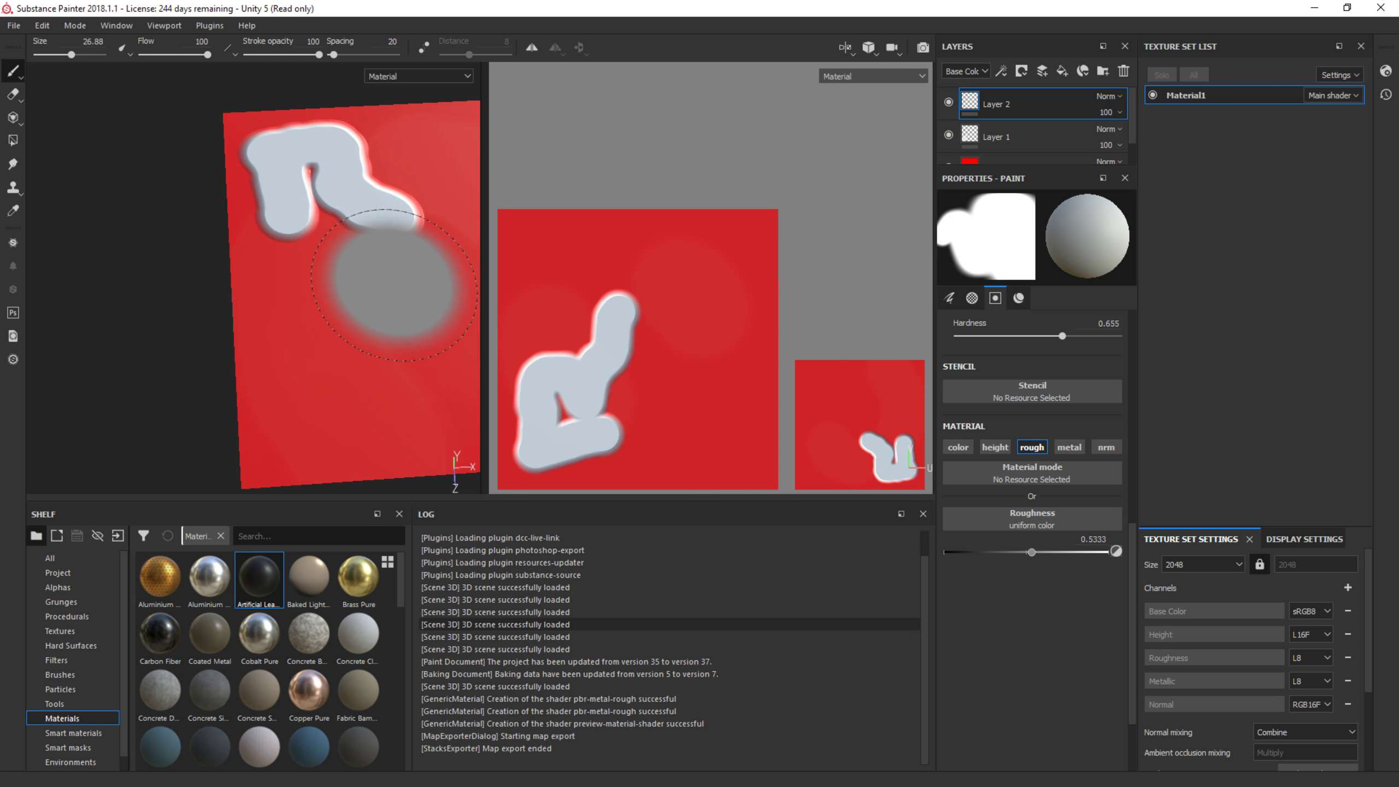
scroll(395, 285, "up", 2)
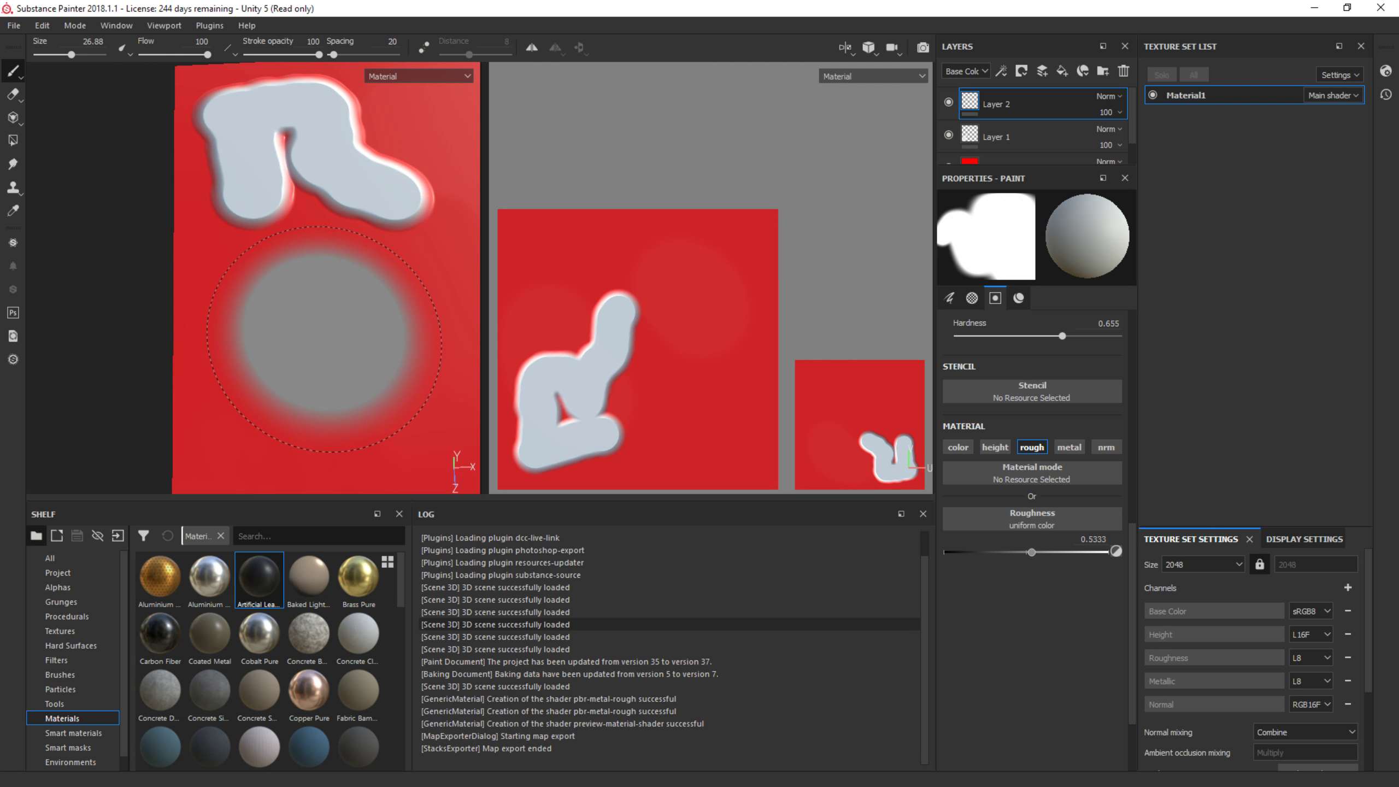
middle_click_drag(348, 308, 170, 327, "alt")
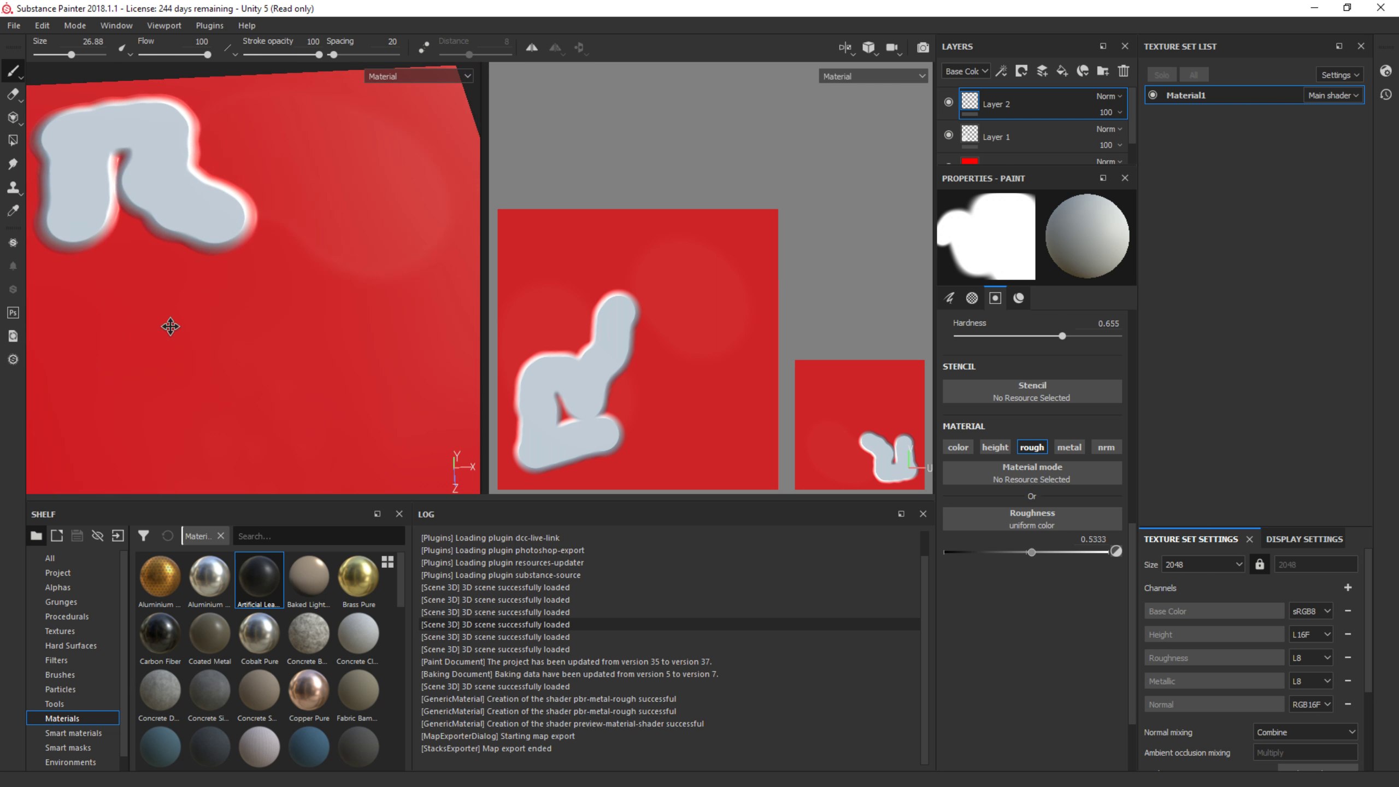
mouse_move(102, 345)
right_mouse_down("alt")
mouse_move(163, 353)
mouse_move(97, 364)
mouse_move(141, 385)
right_mouse_up("alt")
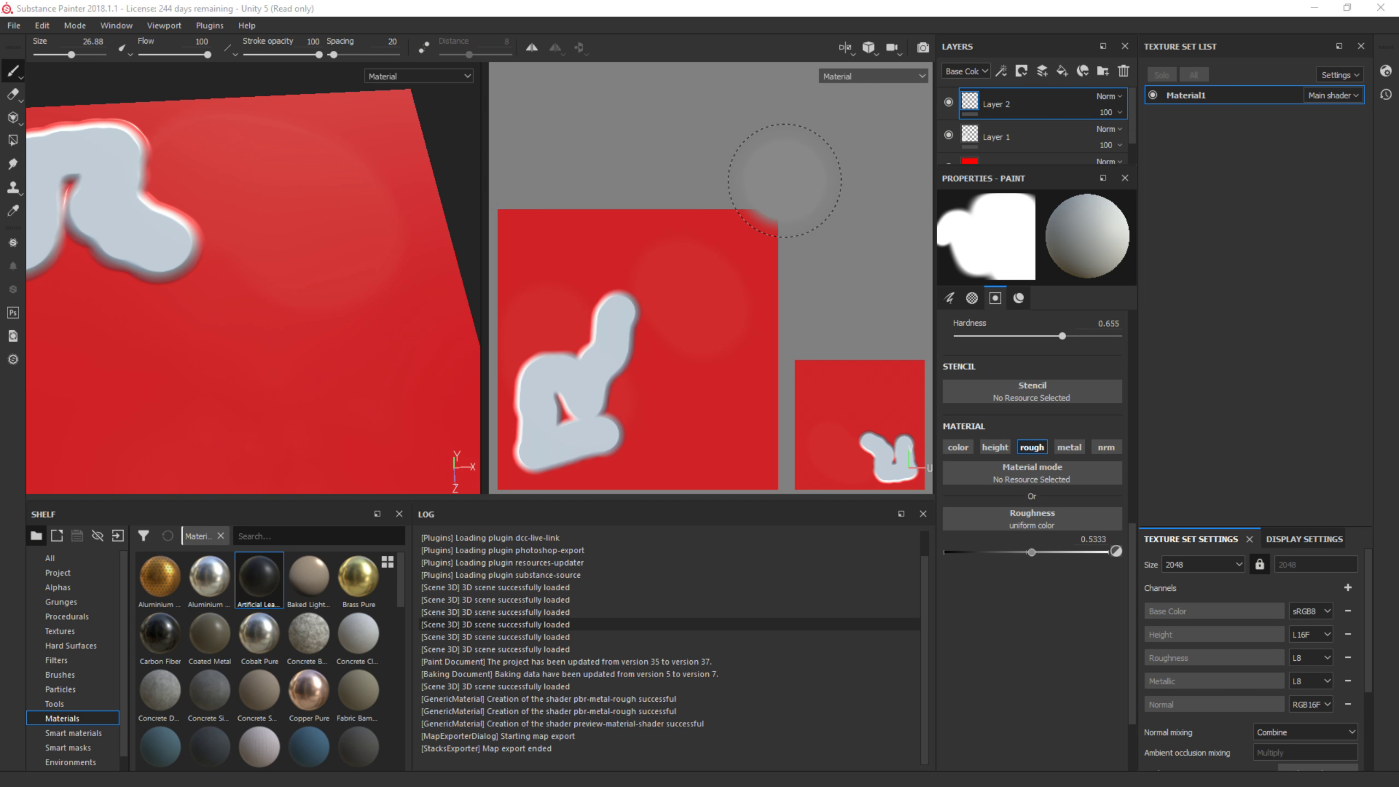
Switch to Unity and assign the Two Quads_Material1_AlbedoSmoothness texture to New Material's Albedo map.
key("alt+Tab")
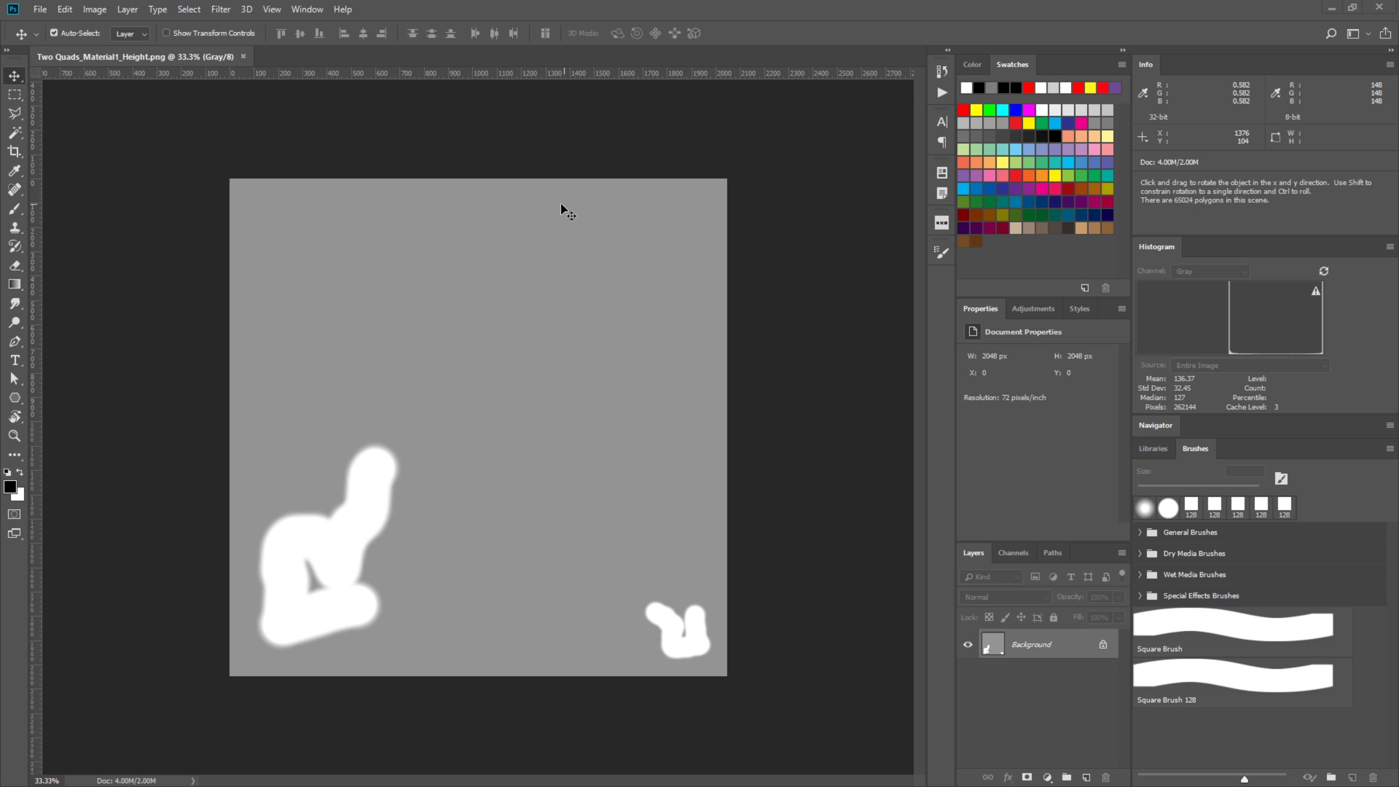
key("alt+Tab")
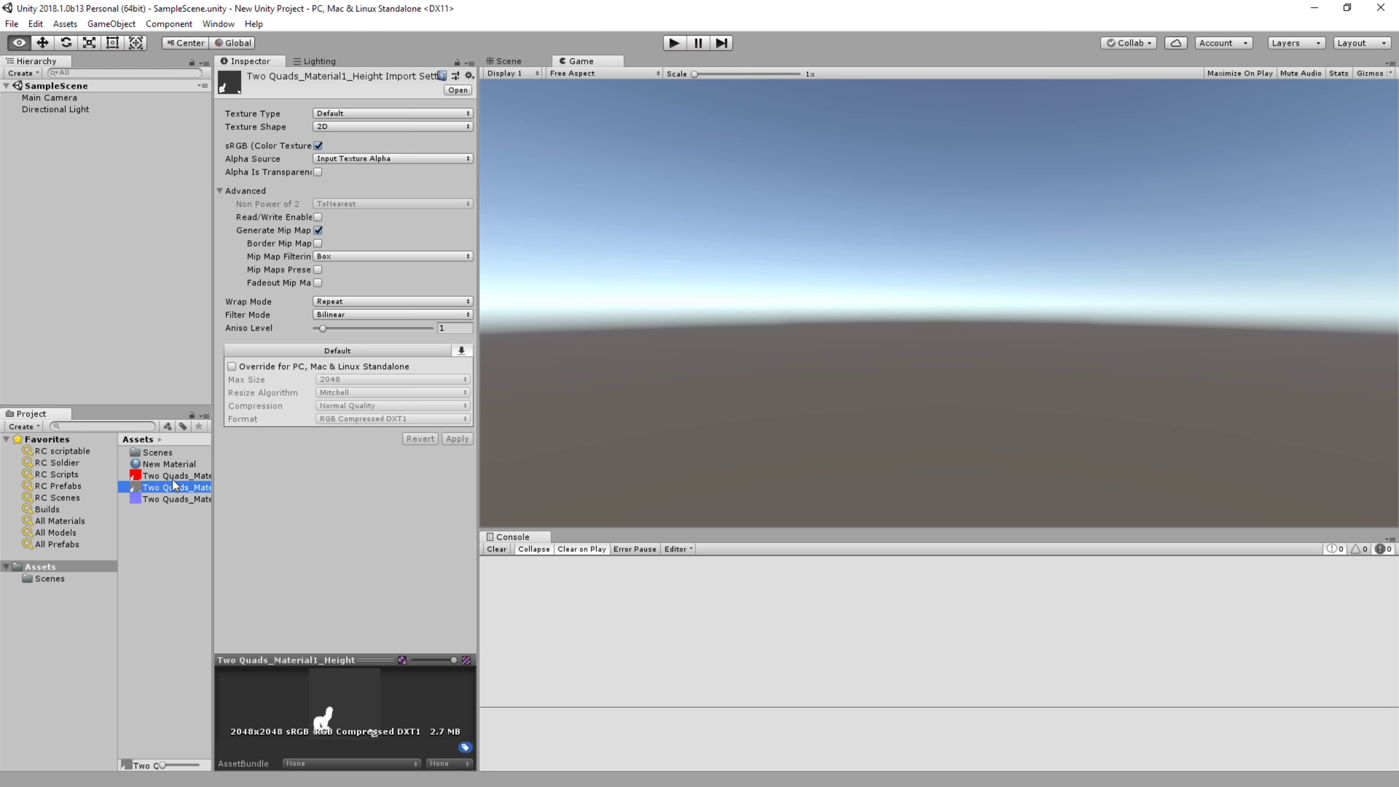
left_click(161, 465)
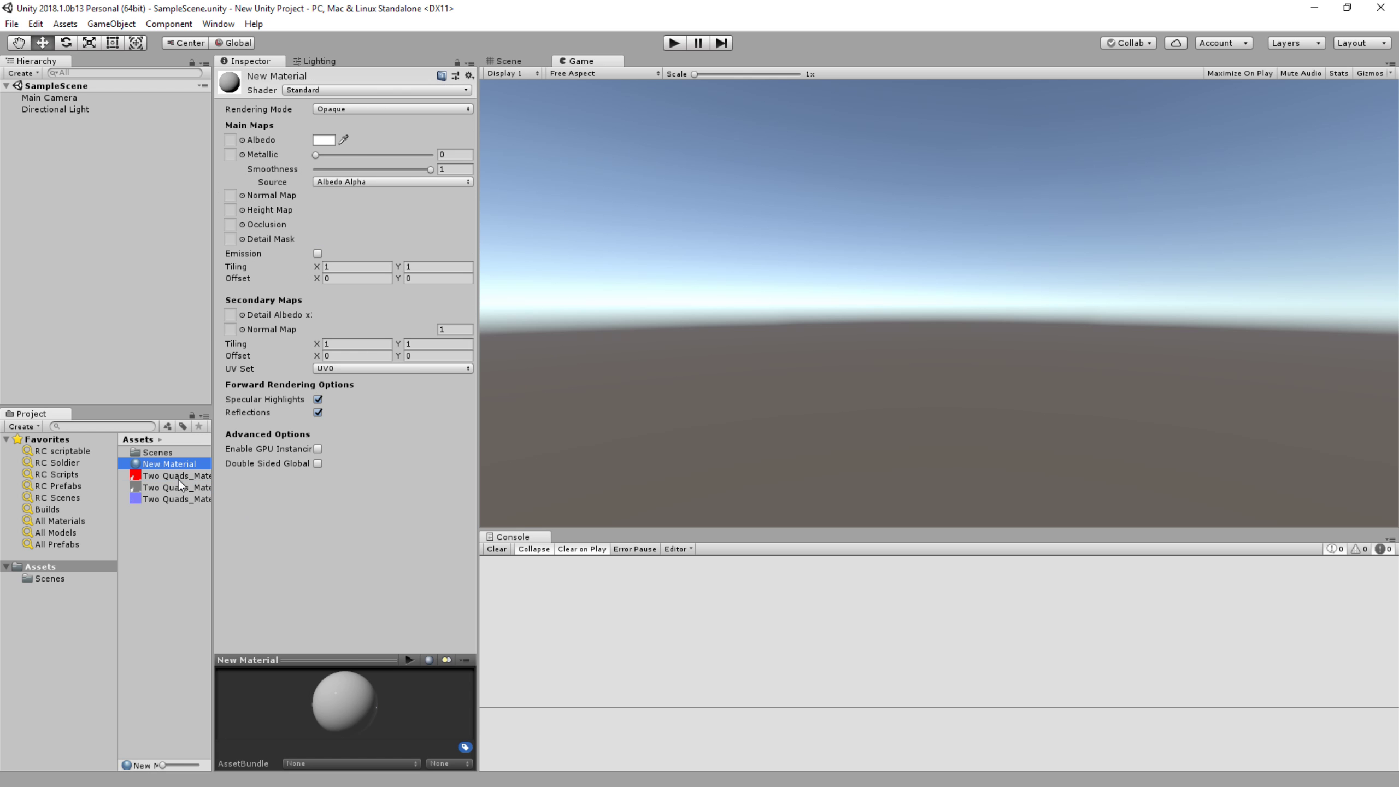
left_click_drag(173, 474, 231, 142)
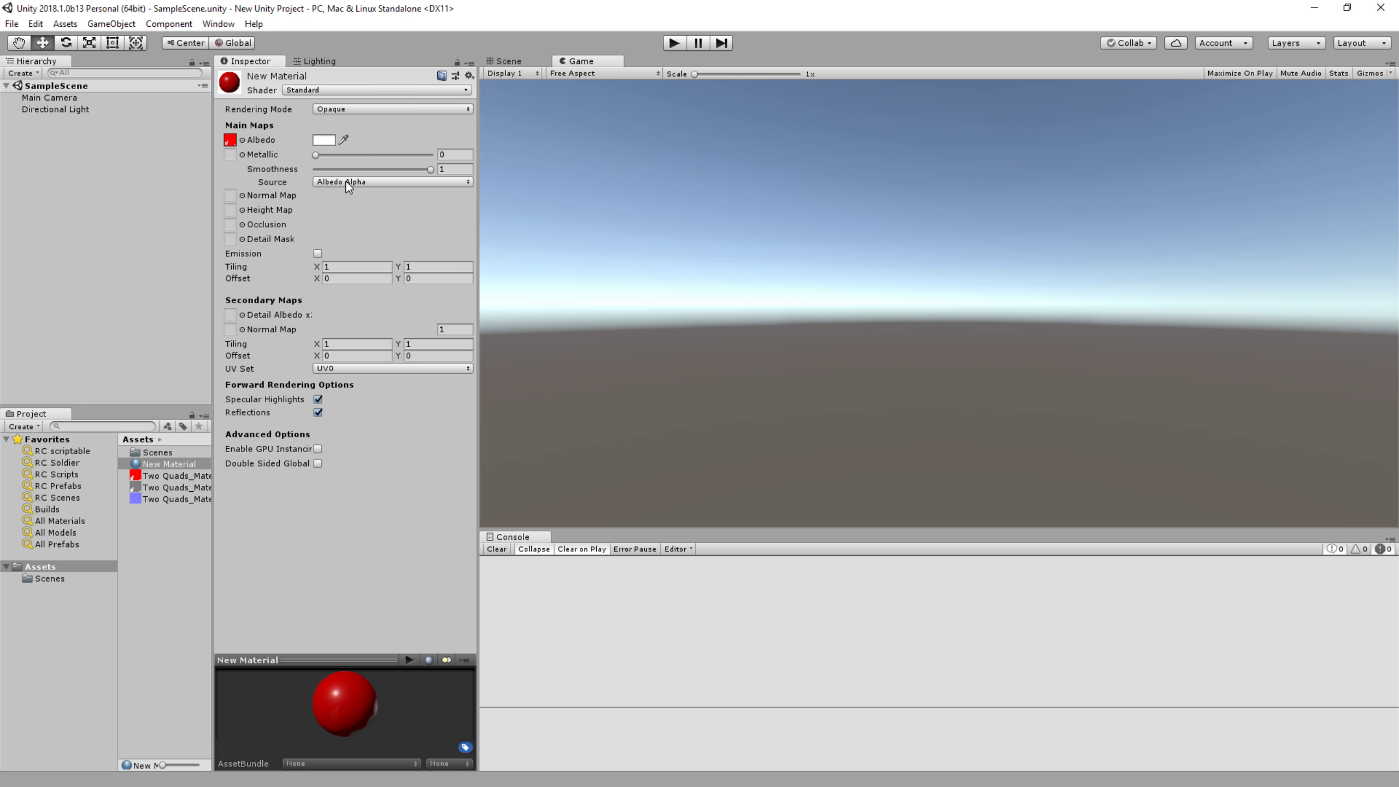
Switch to Substance Painter, review the output maps of the Unity 5 BLENDER TeST export preset and close the export settings.
key("alt")
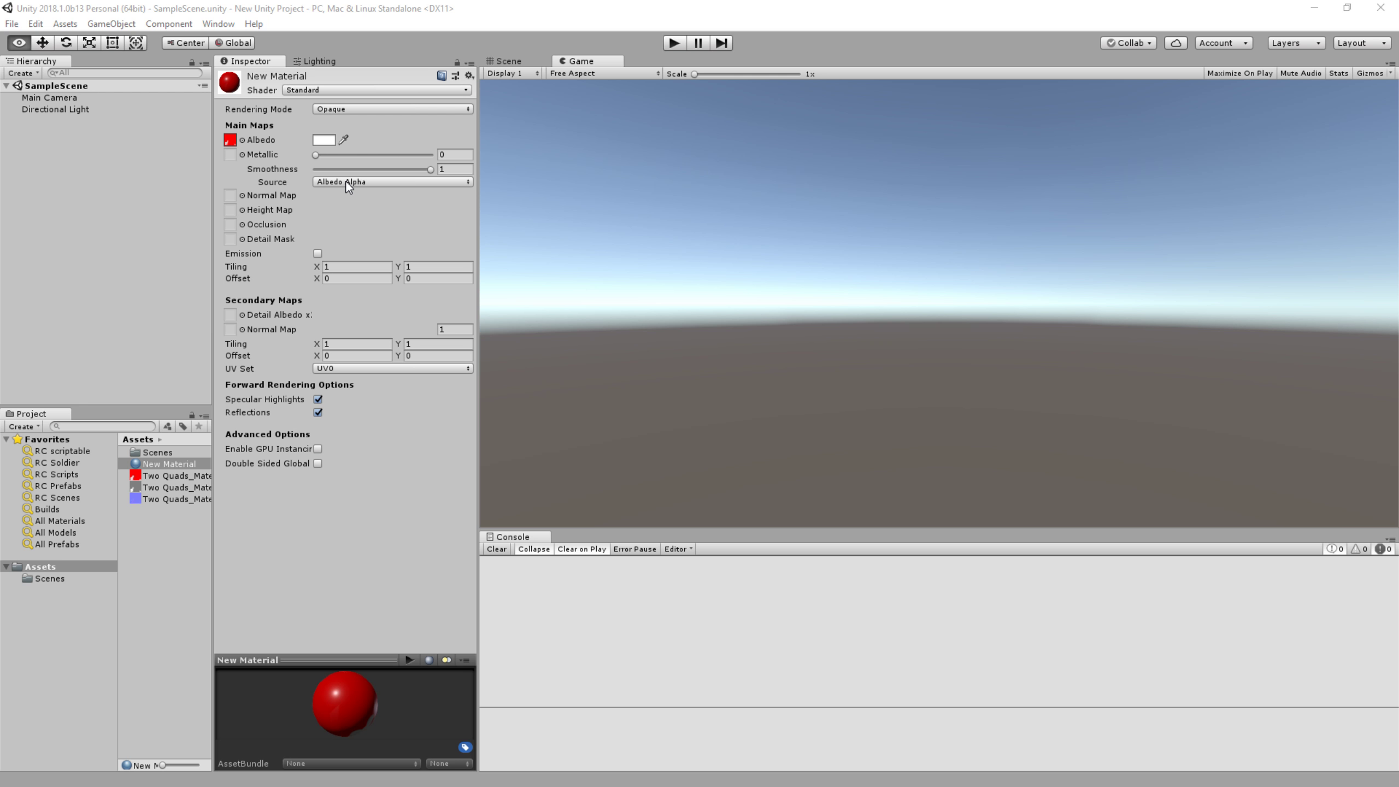
key("alt+Tab")
left_click(13, 24)
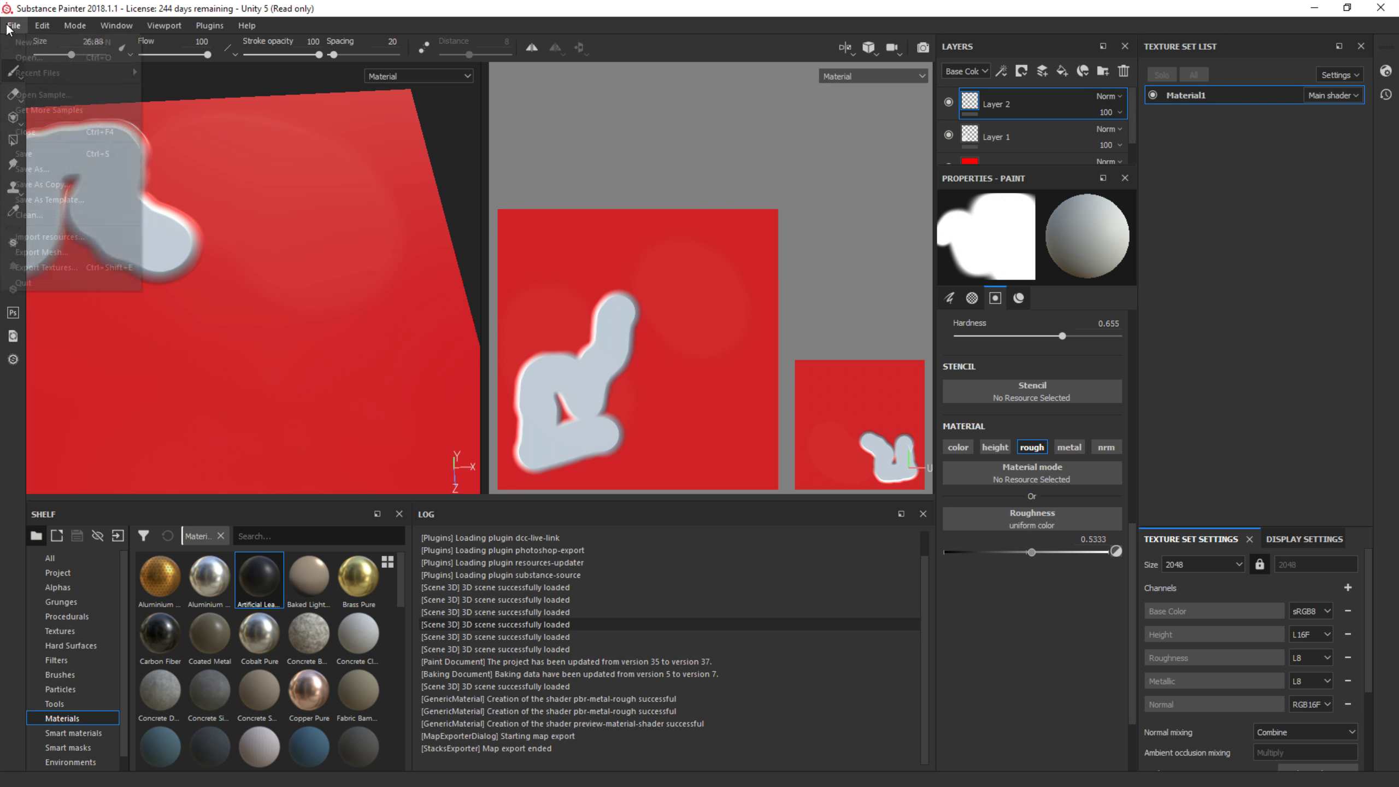
left_click(47, 268)
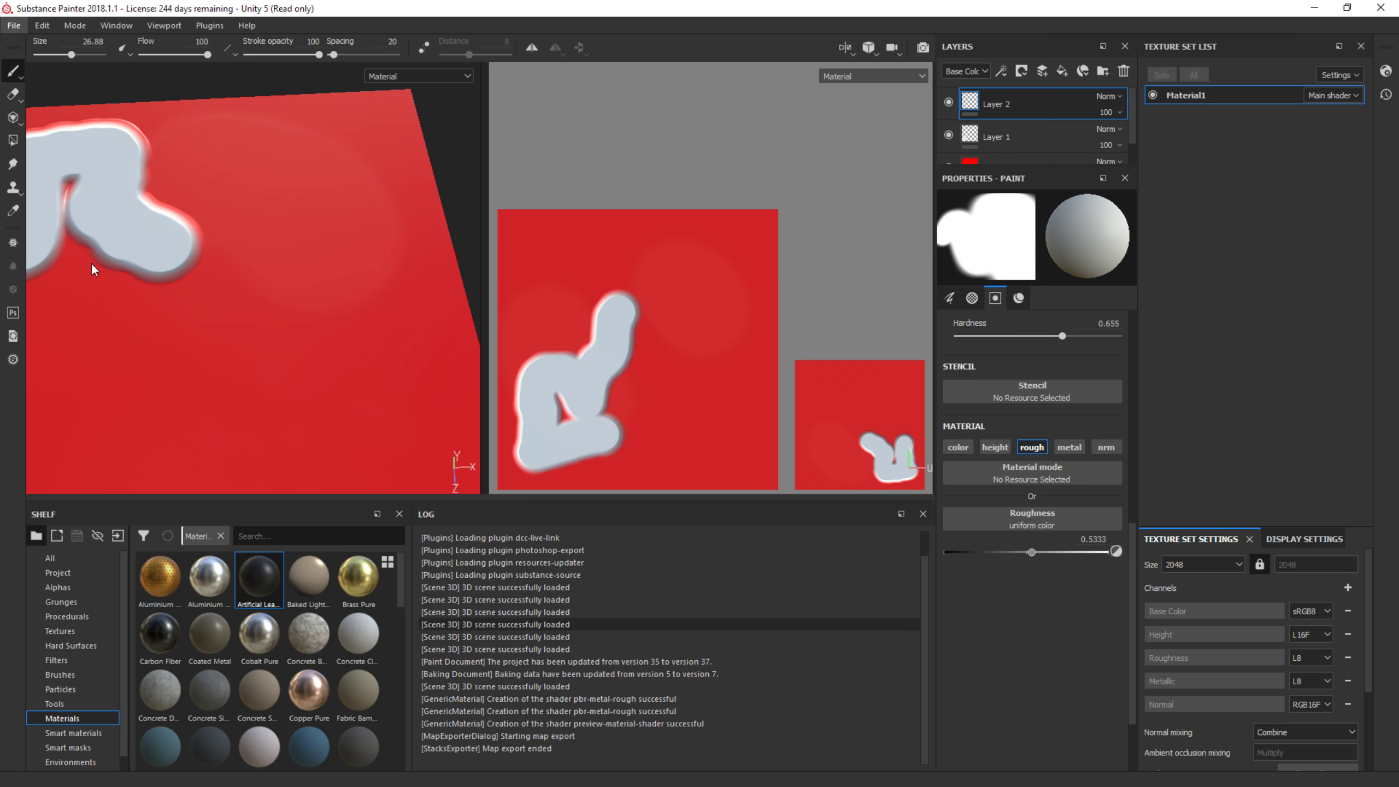
left_click(431, 159)
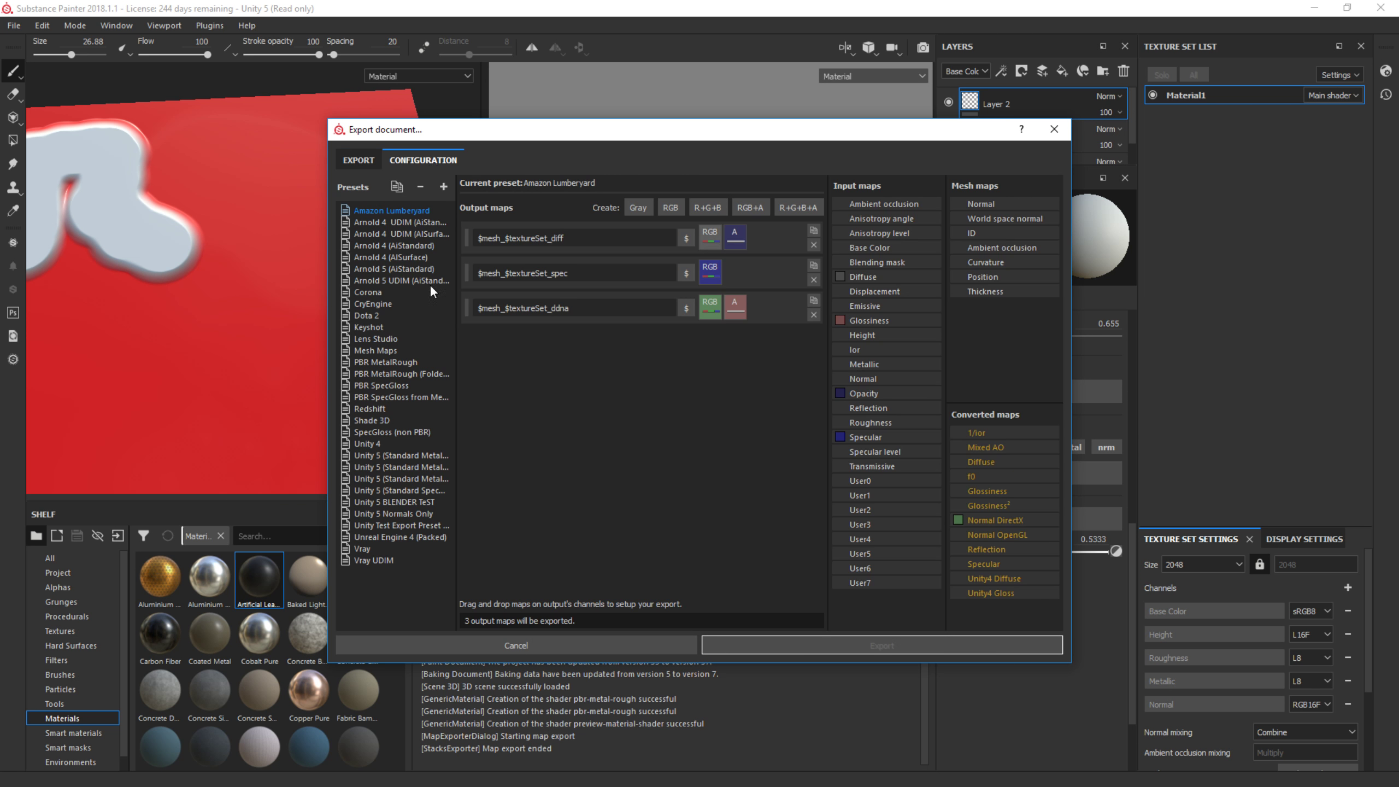
left_click(416, 501)
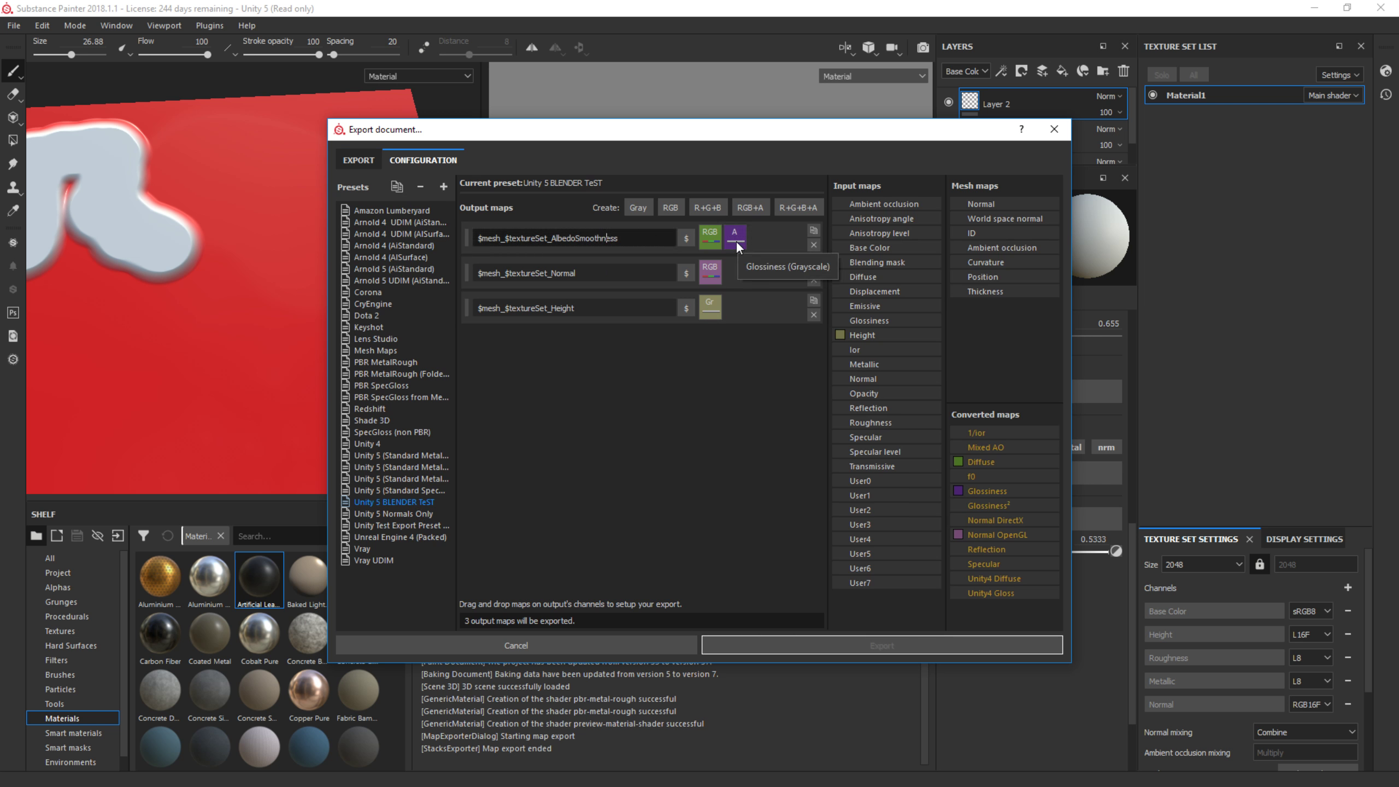
left_click(1052, 128)
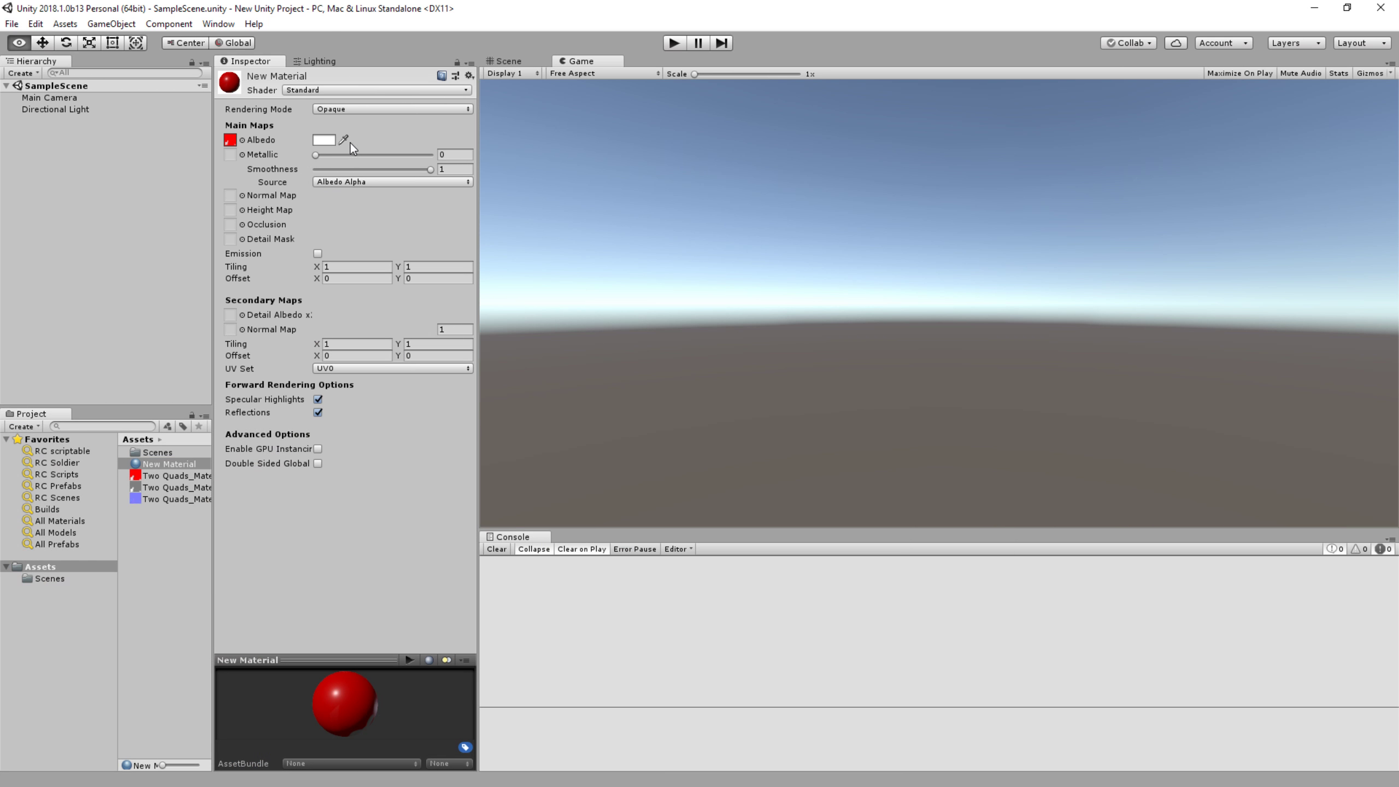
In Unity, rename New Material as Two Quads Mat and assign the Height and Normal textures to its Height Map and Normal Map.
left_click(161, 488)
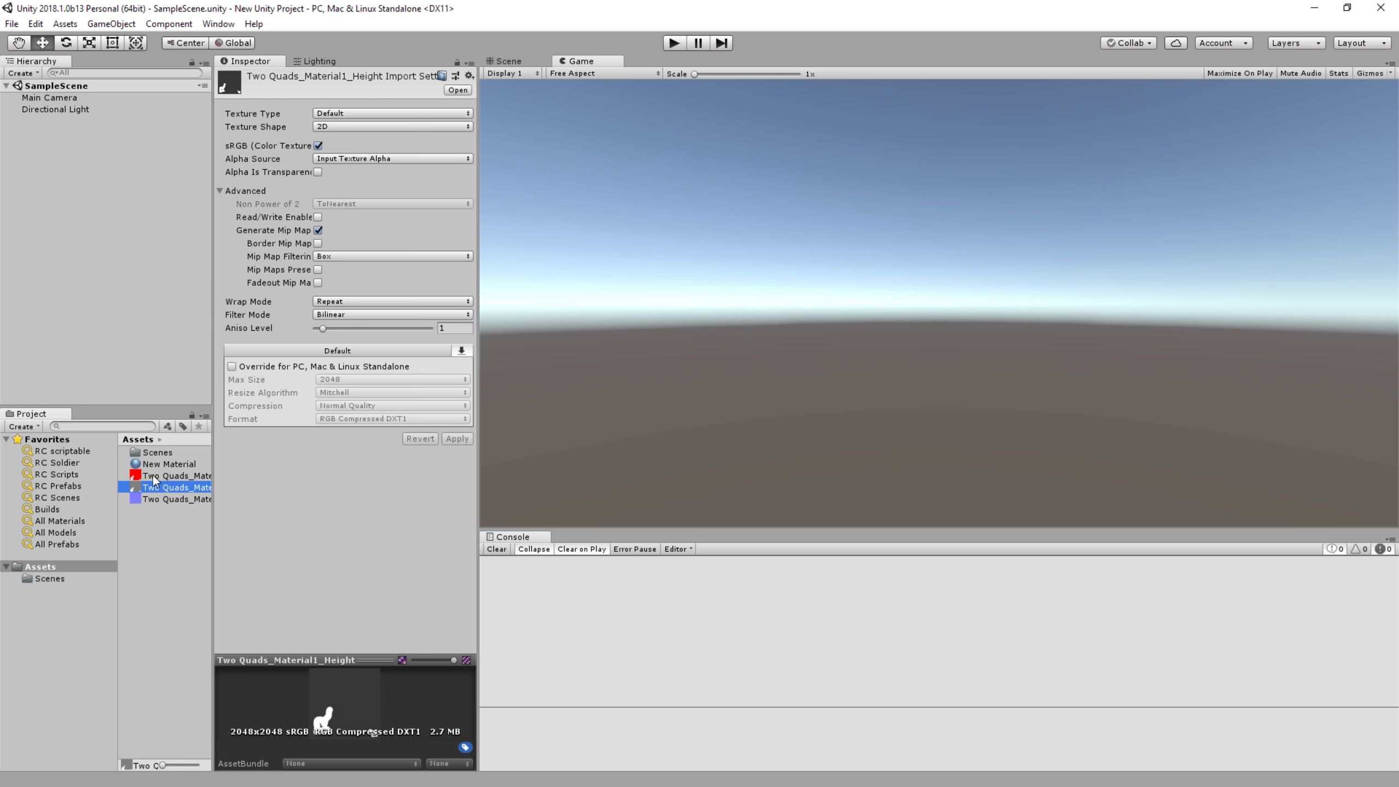
left_click(160, 464)
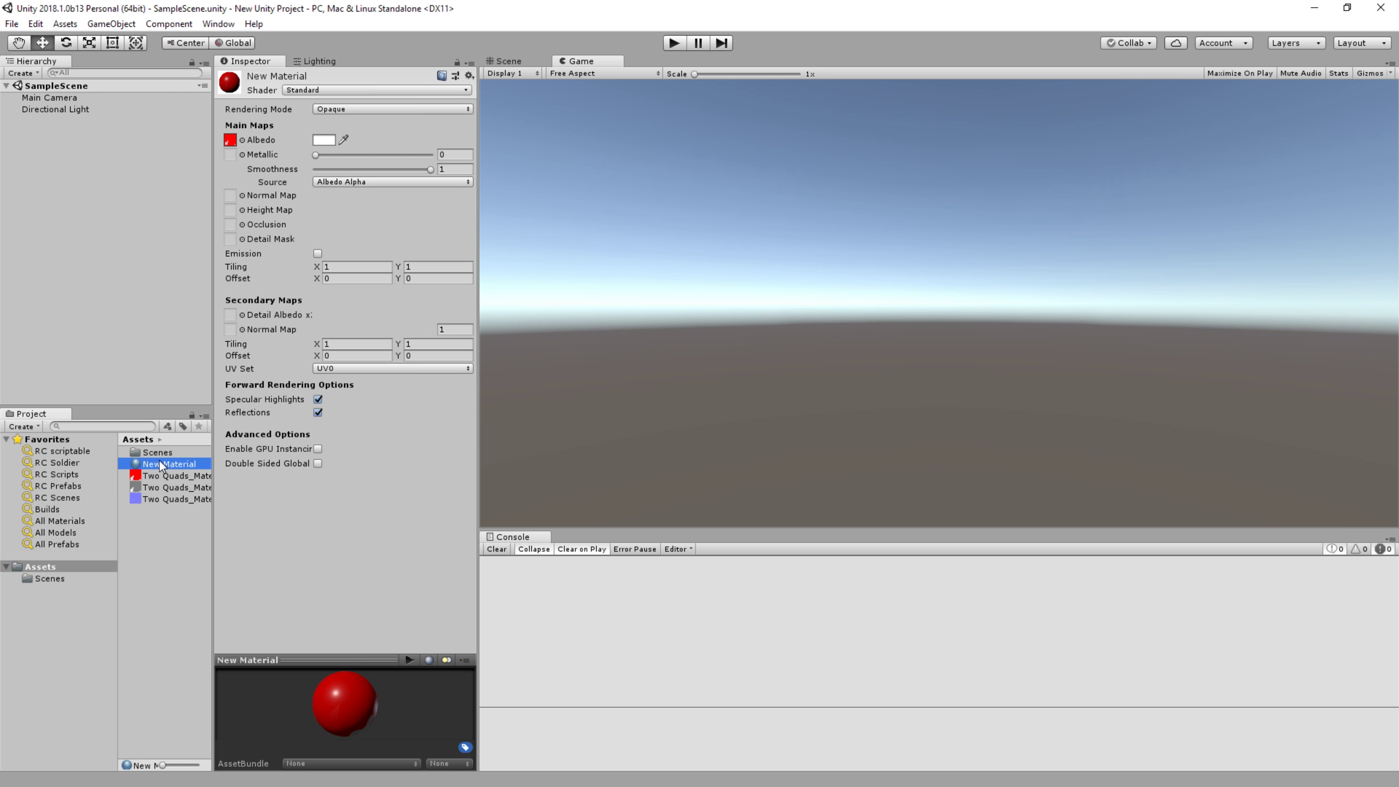
left_click(160, 463)
type("Two Quads Mat")
key("Return")
left_click_drag(181, 490, 230, 210)
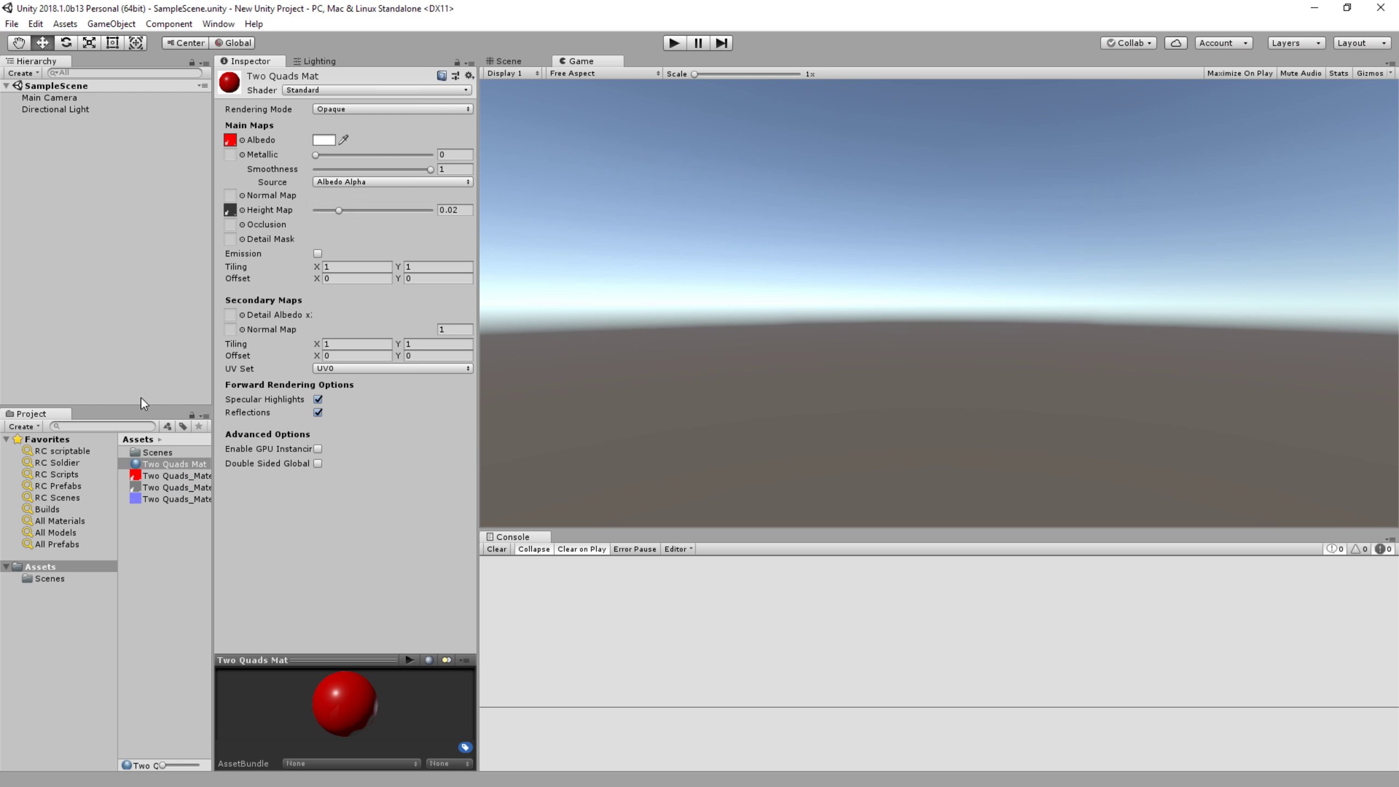
left_click_drag(155, 501, 232, 198)
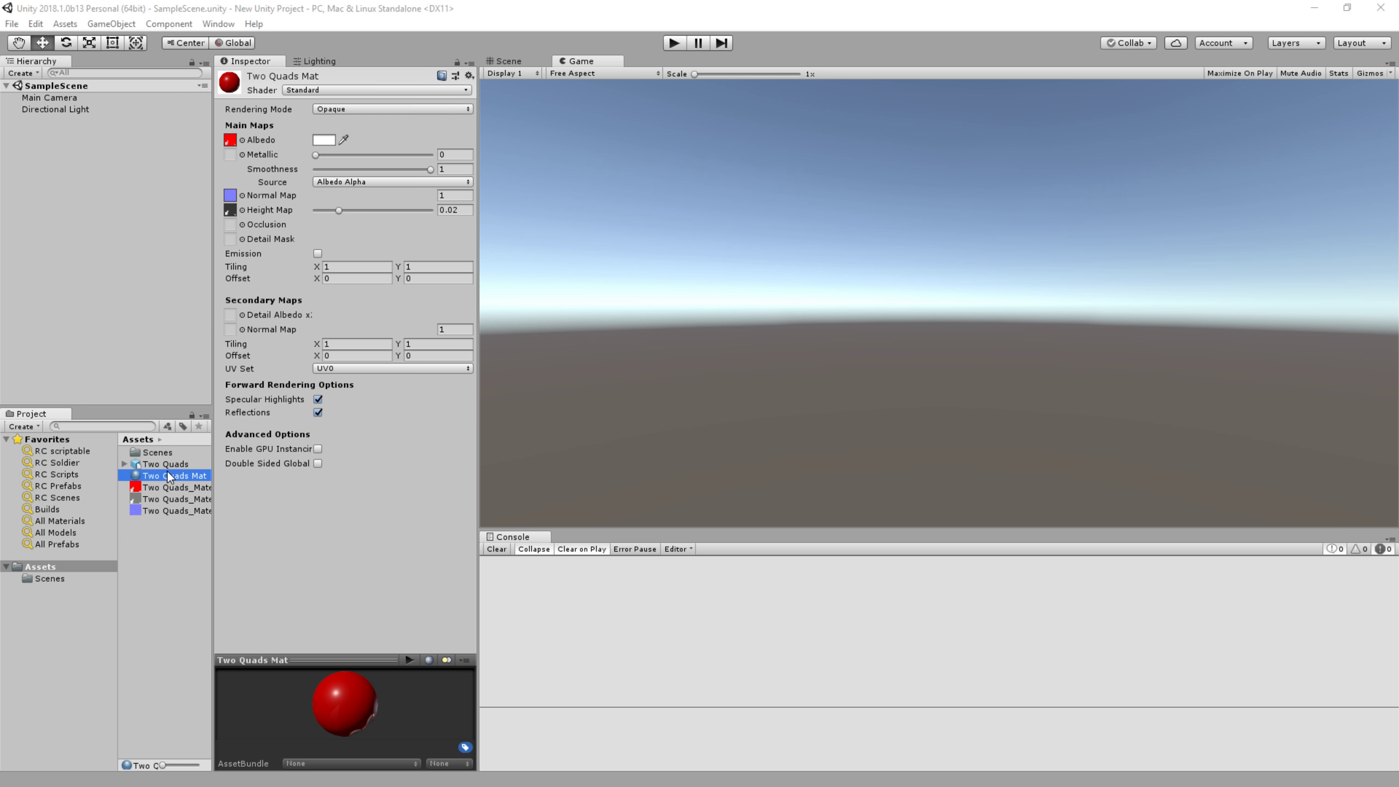
Remap Material1 of the Two Quads model to Two Quads Mat and apply the import settings.
left_click_drag(159, 466, 872, 347)
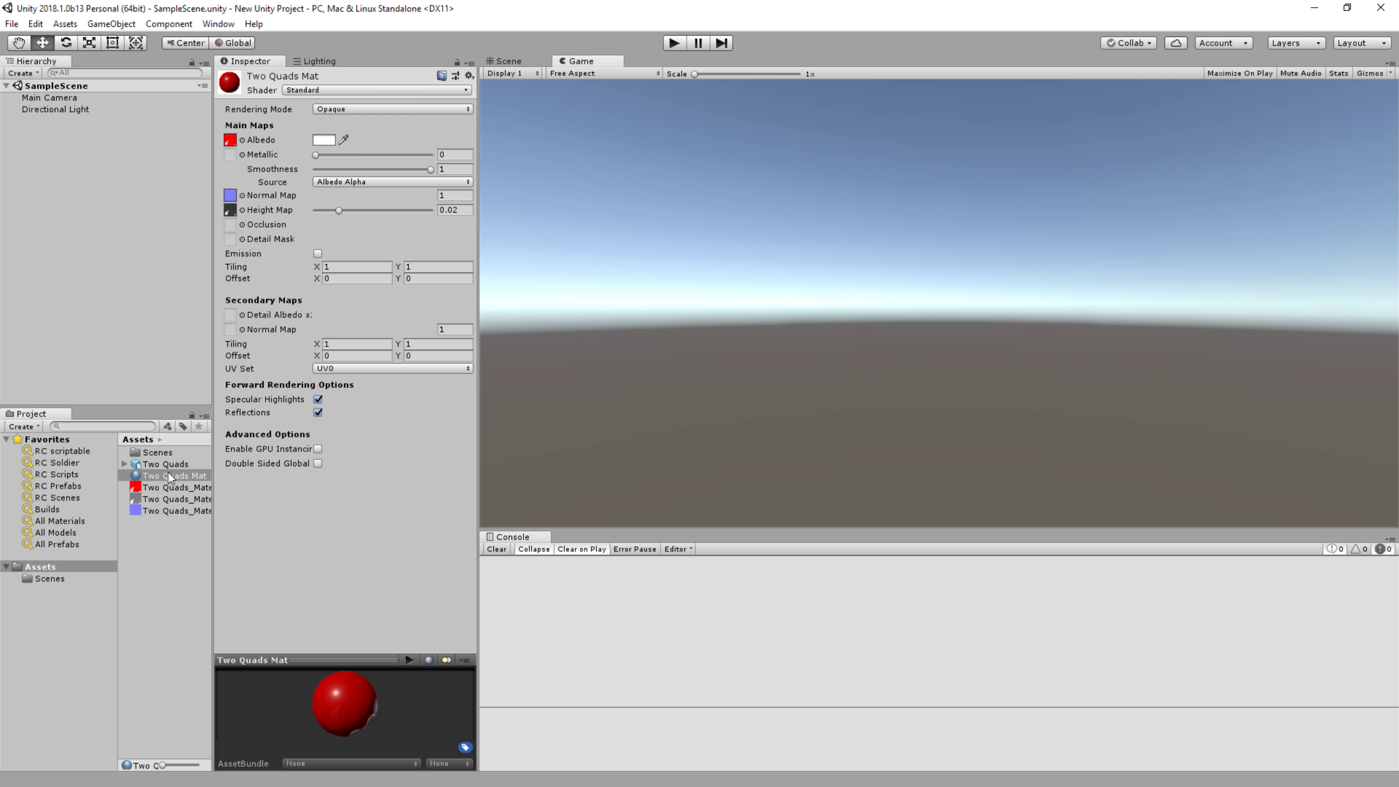
left_click(157, 465)
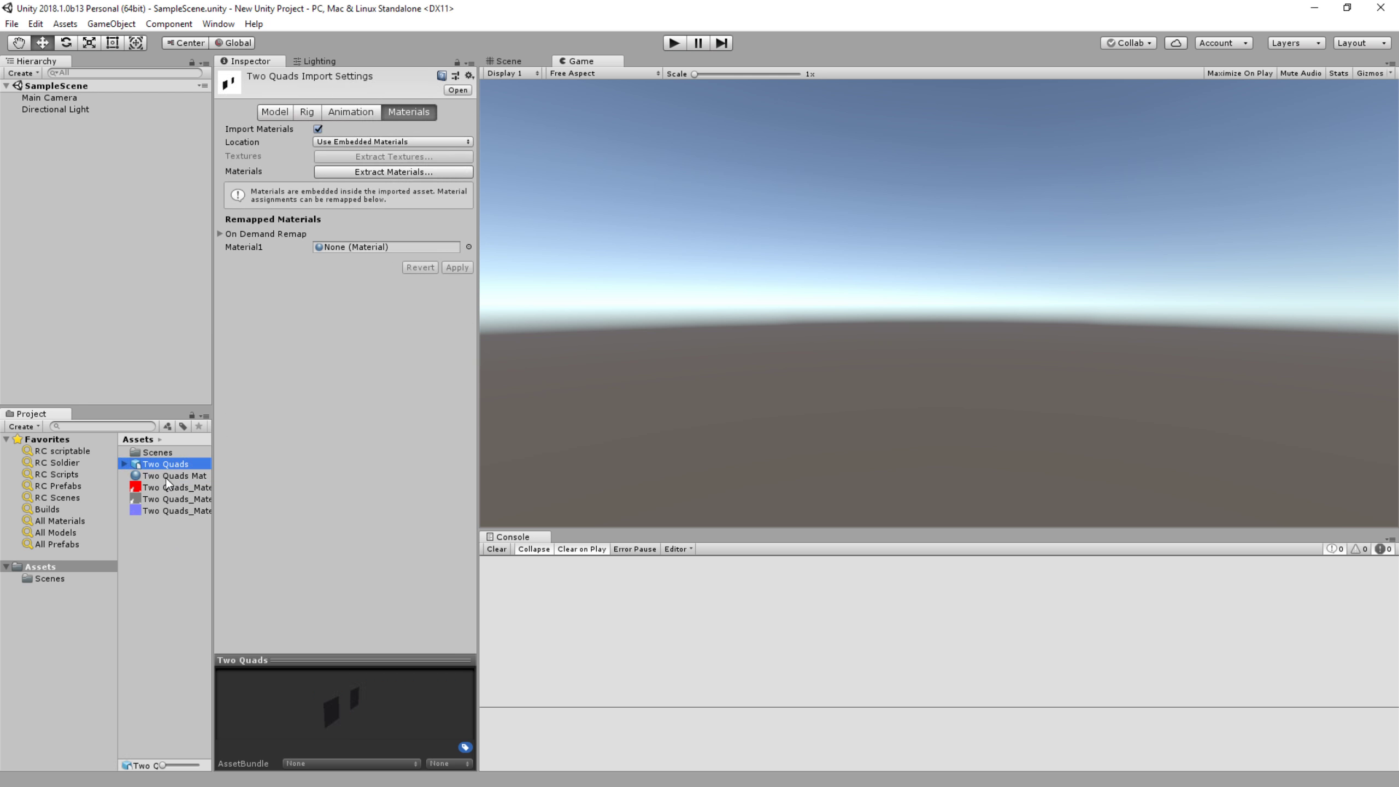
left_click_drag(168, 475, 358, 248)
left_click_drag(143, 461, 700, 336)
left_click(133, 485)
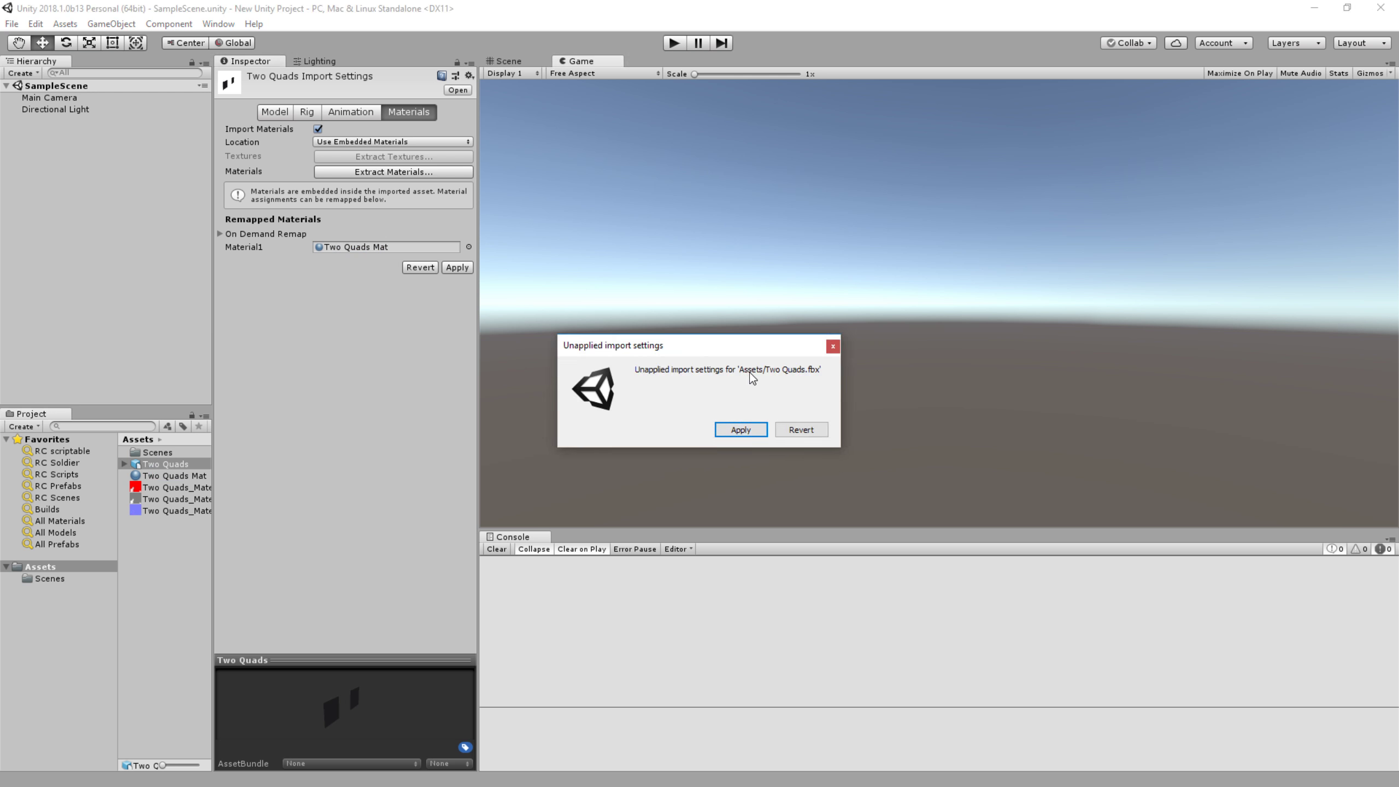
left_click(742, 435)
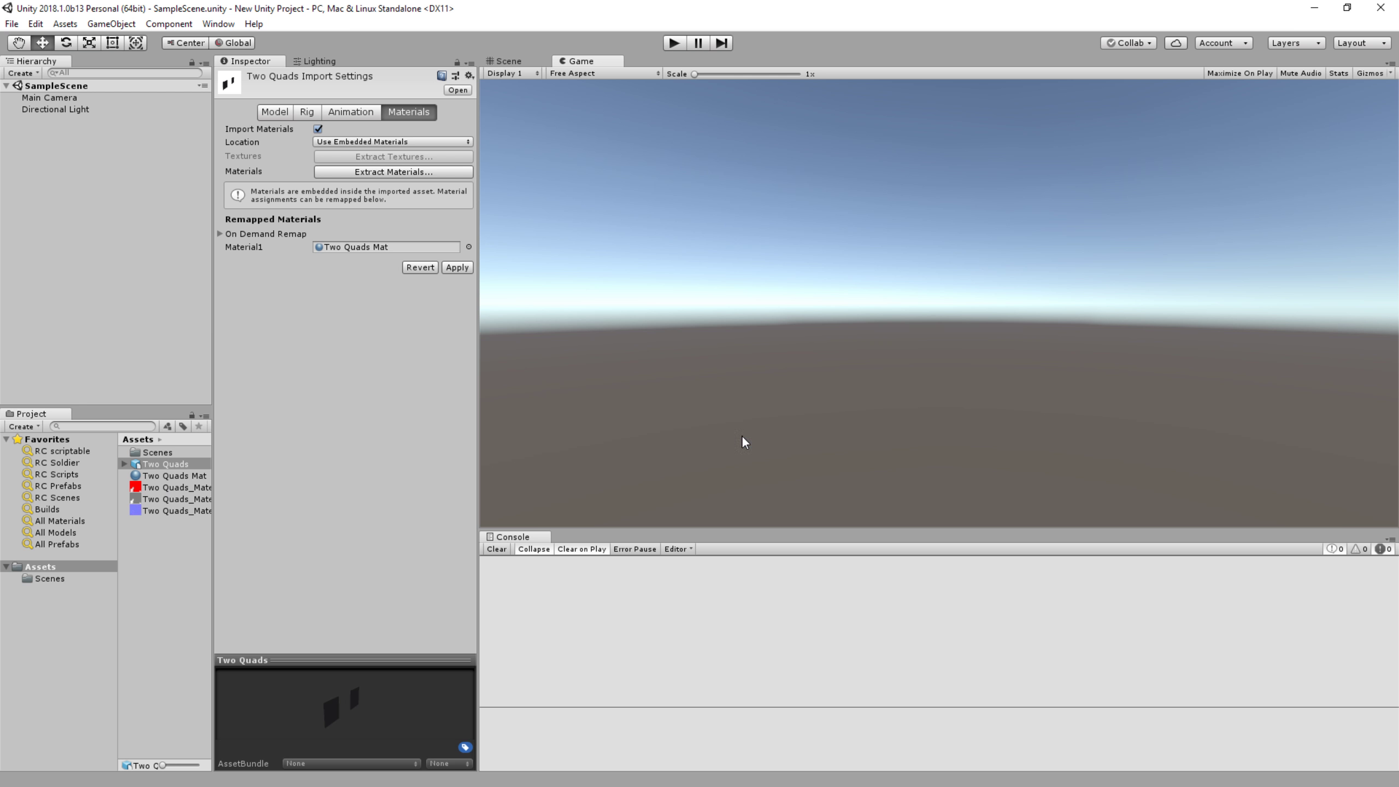
Try to place the Two Quads model in the scene through the Game view.
left_click_drag(165, 464, 644, 397)
left_click(66, 108)
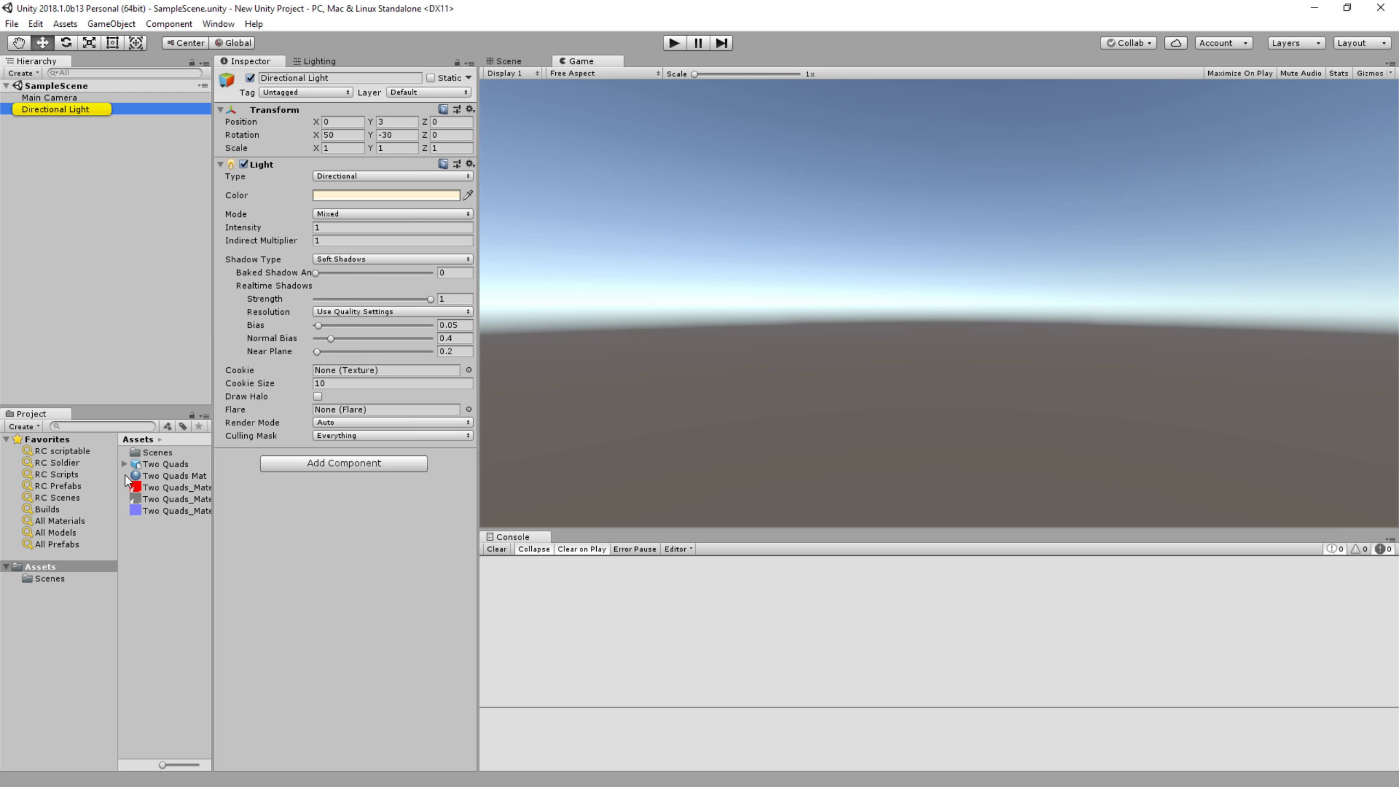
mouse_move(152, 466)
left_mouse_down()
mouse_move(555, 453)
mouse_move(695, 413)
mouse_move(142, 446)
mouse_move(149, 466)
left_mouse_up()
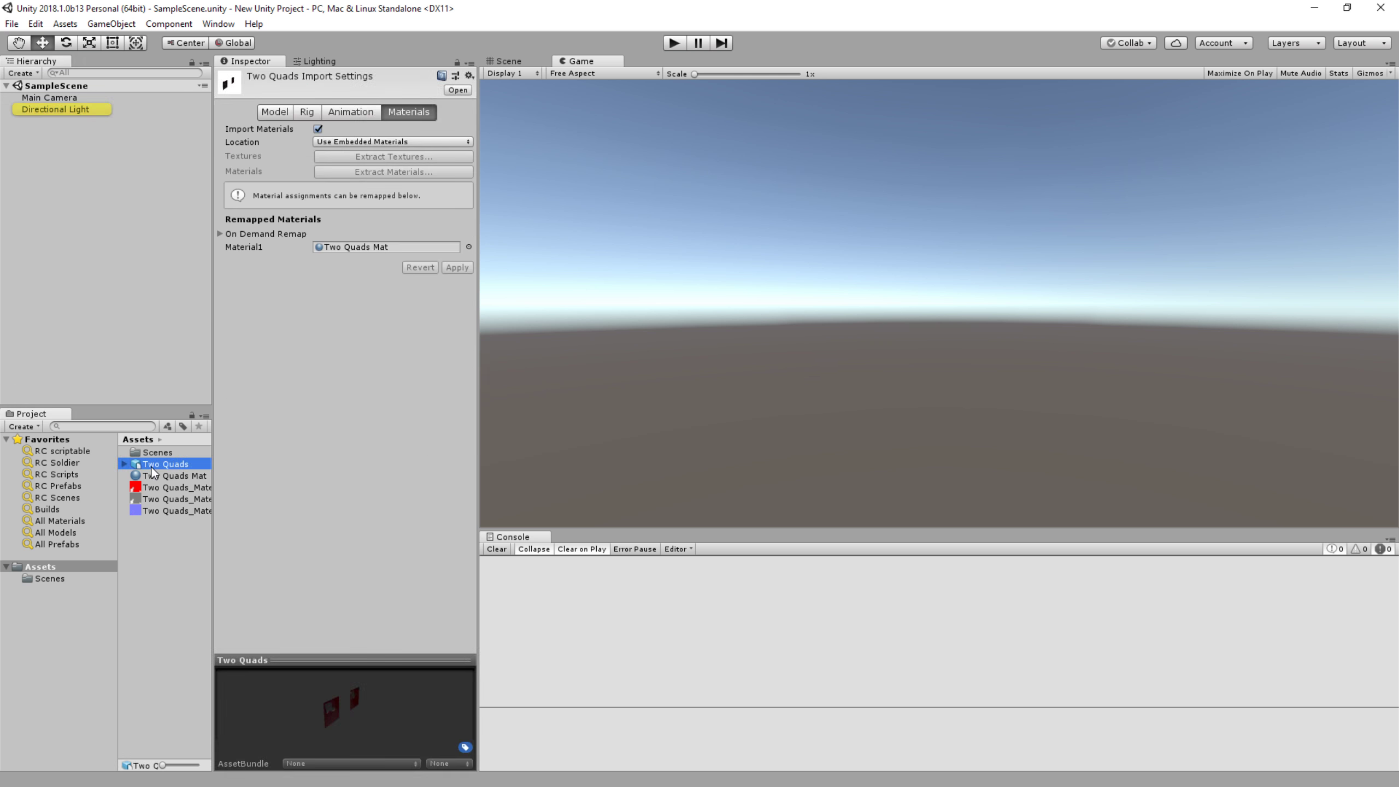
right_click(149, 467)
key("Escape")
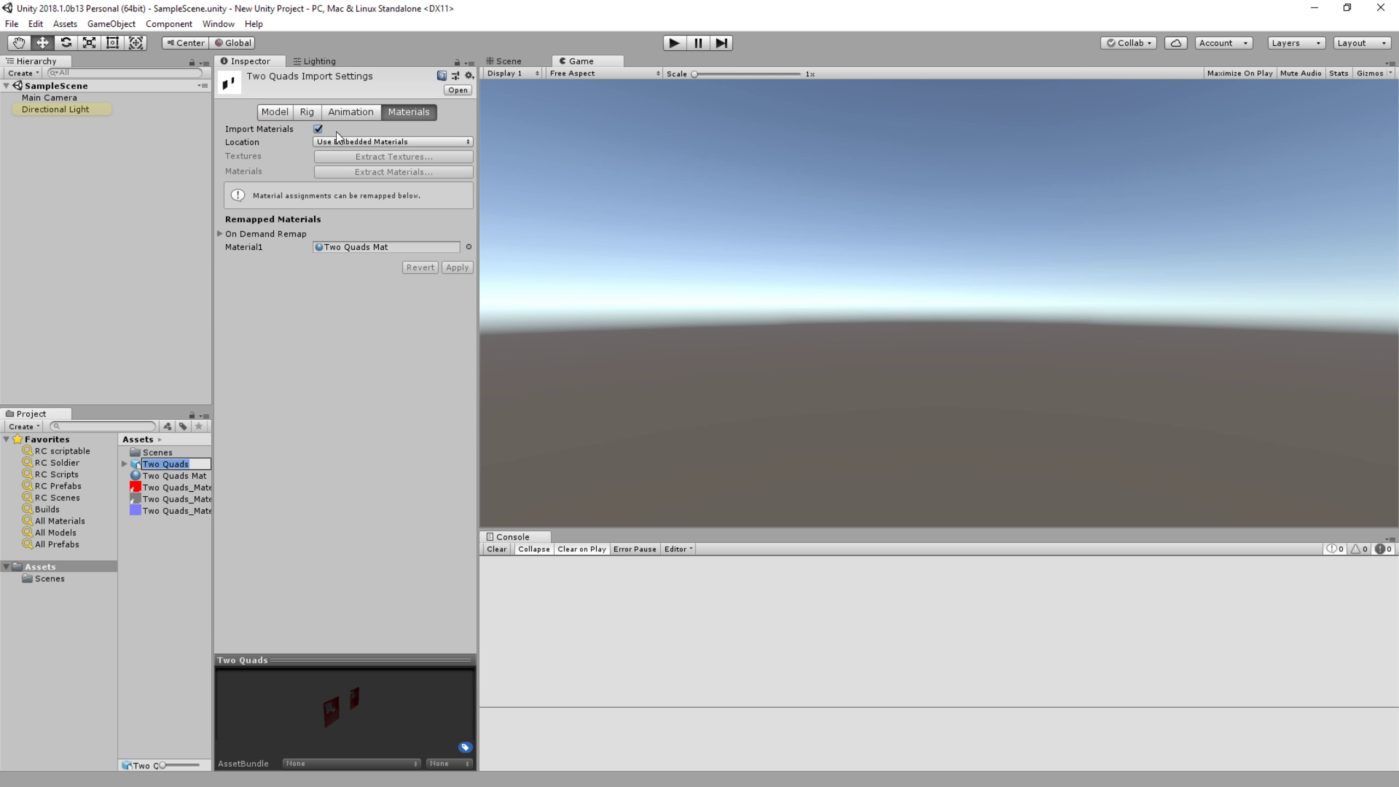
left_click(352, 112)
left_click(308, 113)
left_click(393, 114)
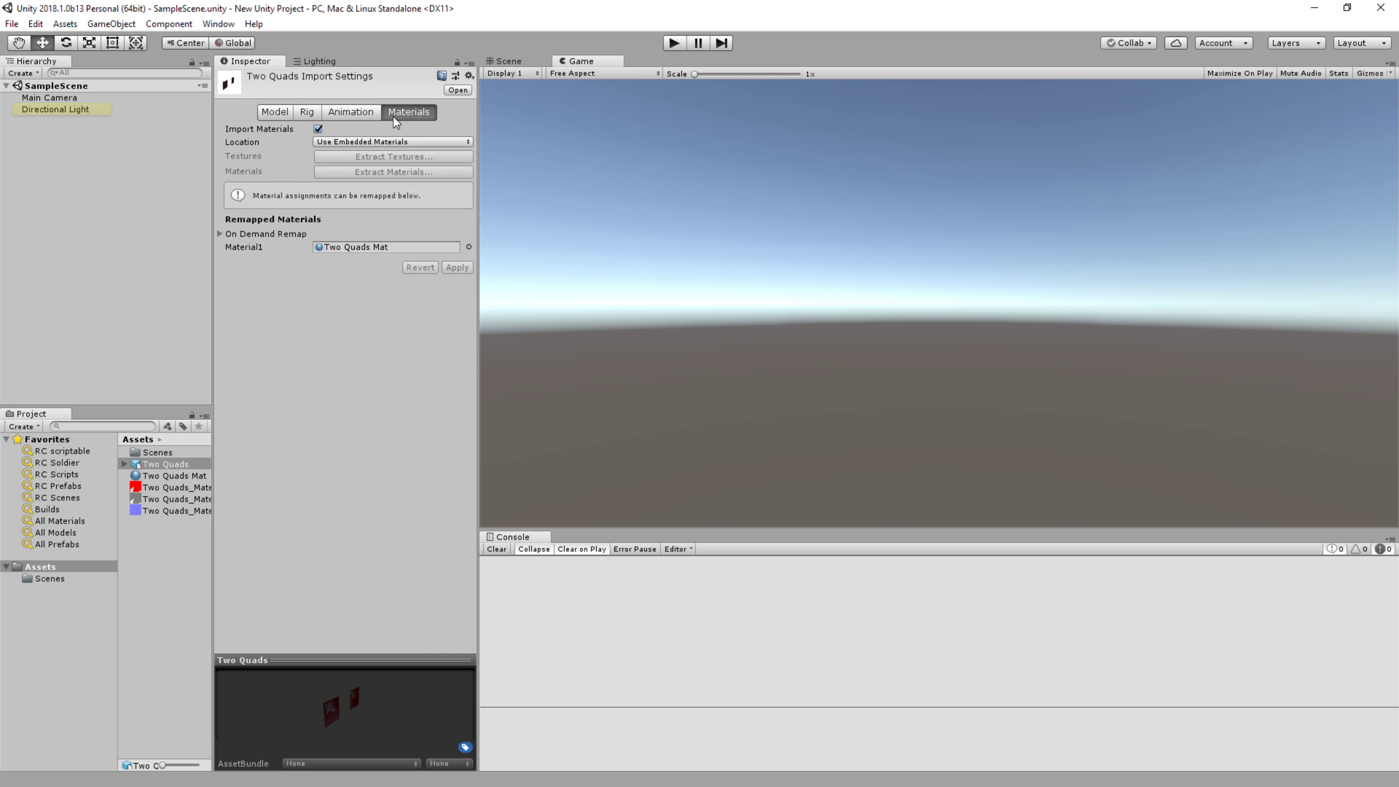
left_click(338, 139)
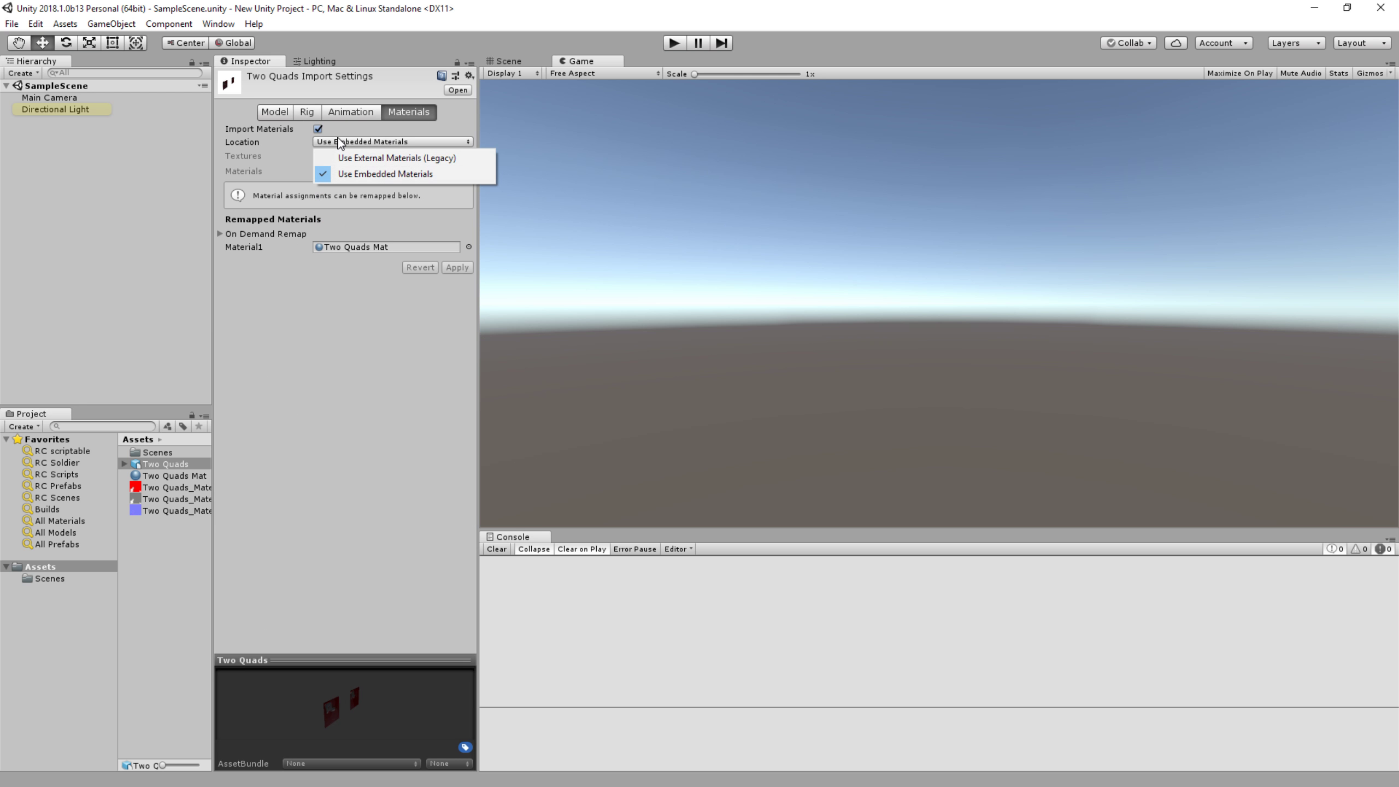
left_click(322, 129)
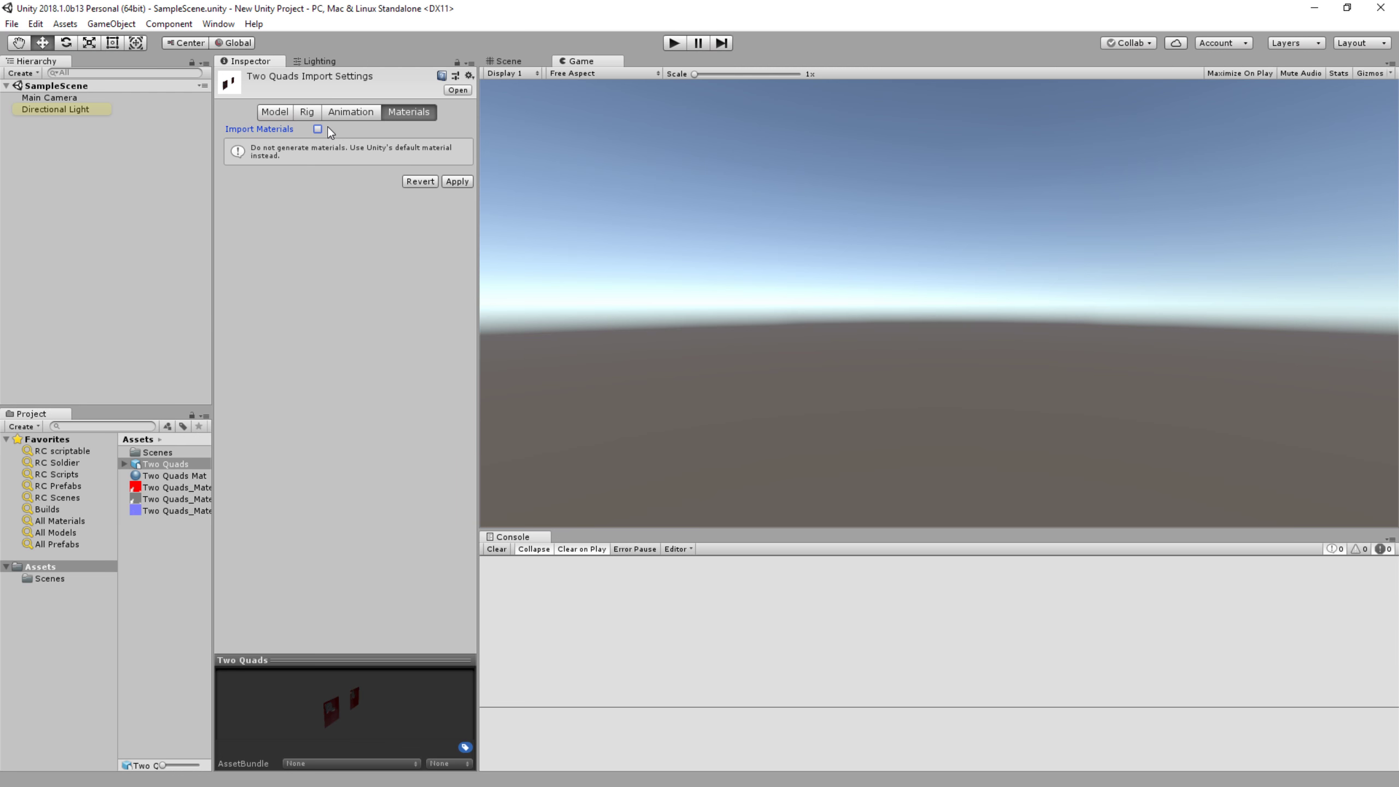
left_click(321, 128)
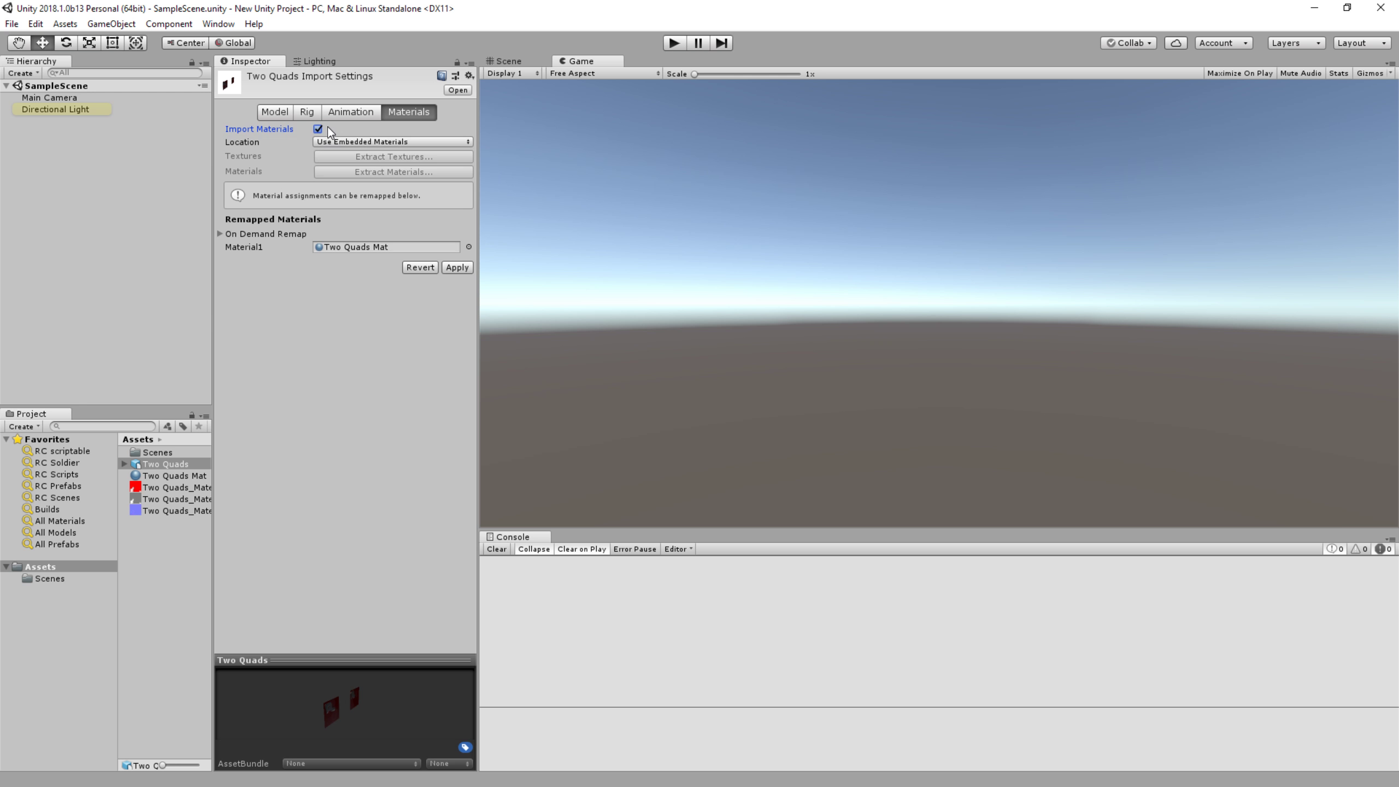
left_click(457, 267)
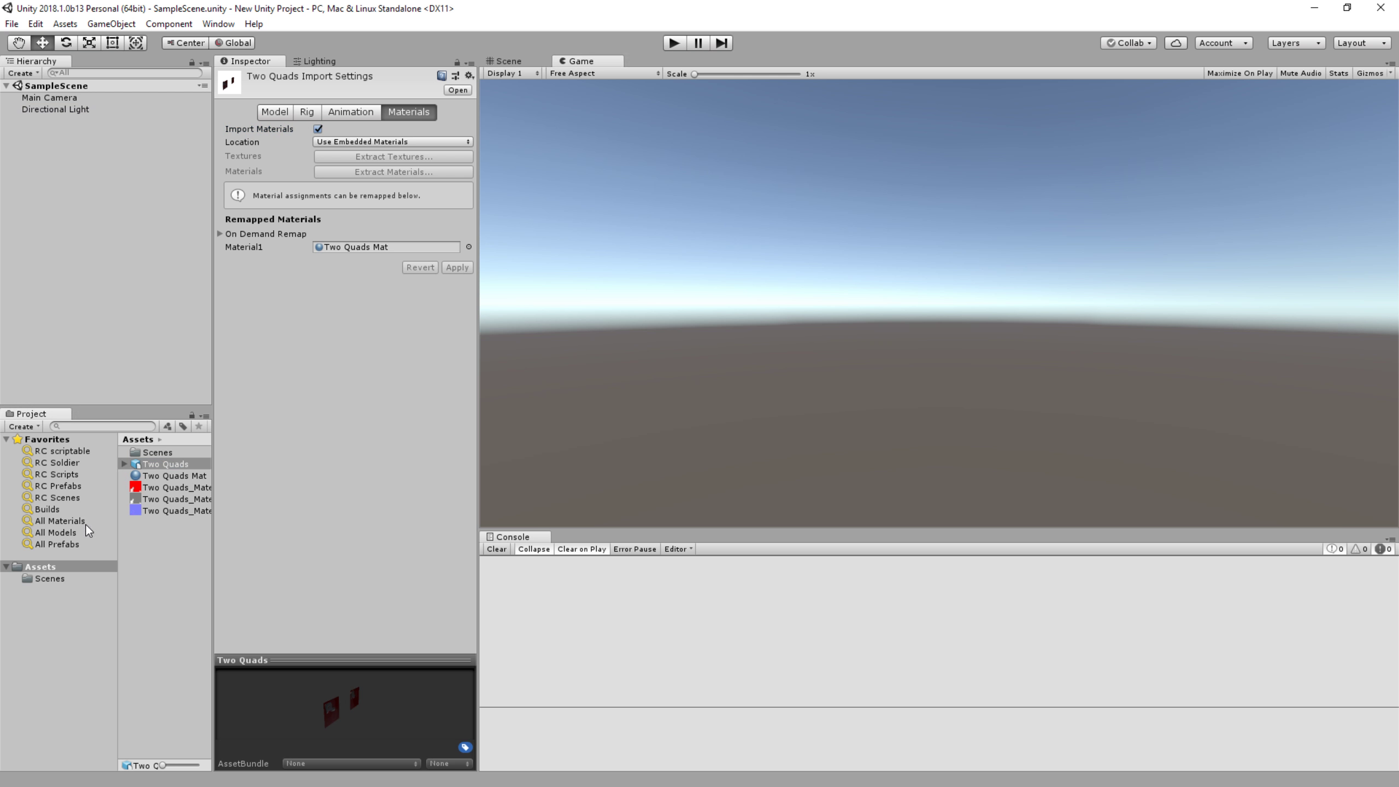
left_click(126, 463)
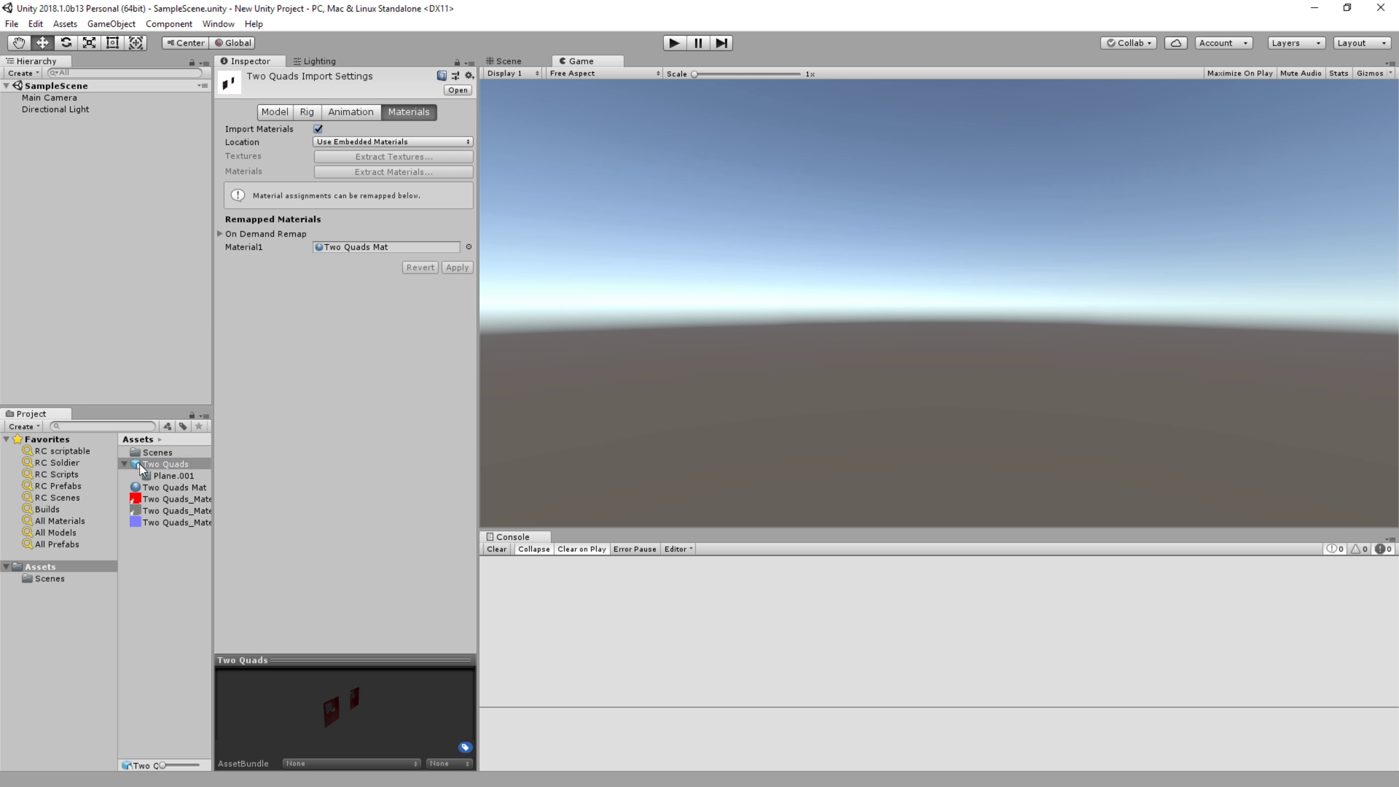
left_click(124, 463)
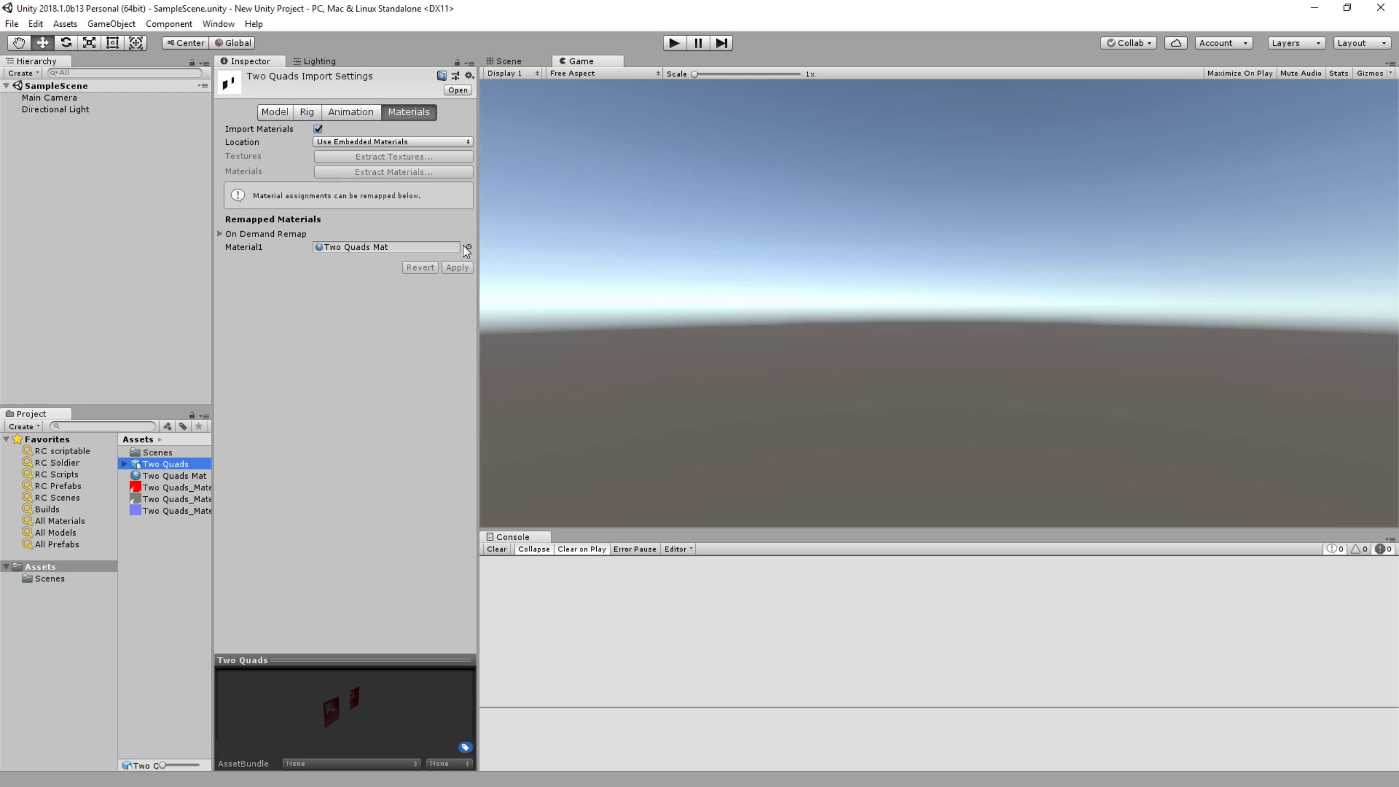
Reset the Material1 remap of the Two Quads model to None and apply the import settings.
left_click(464, 246)
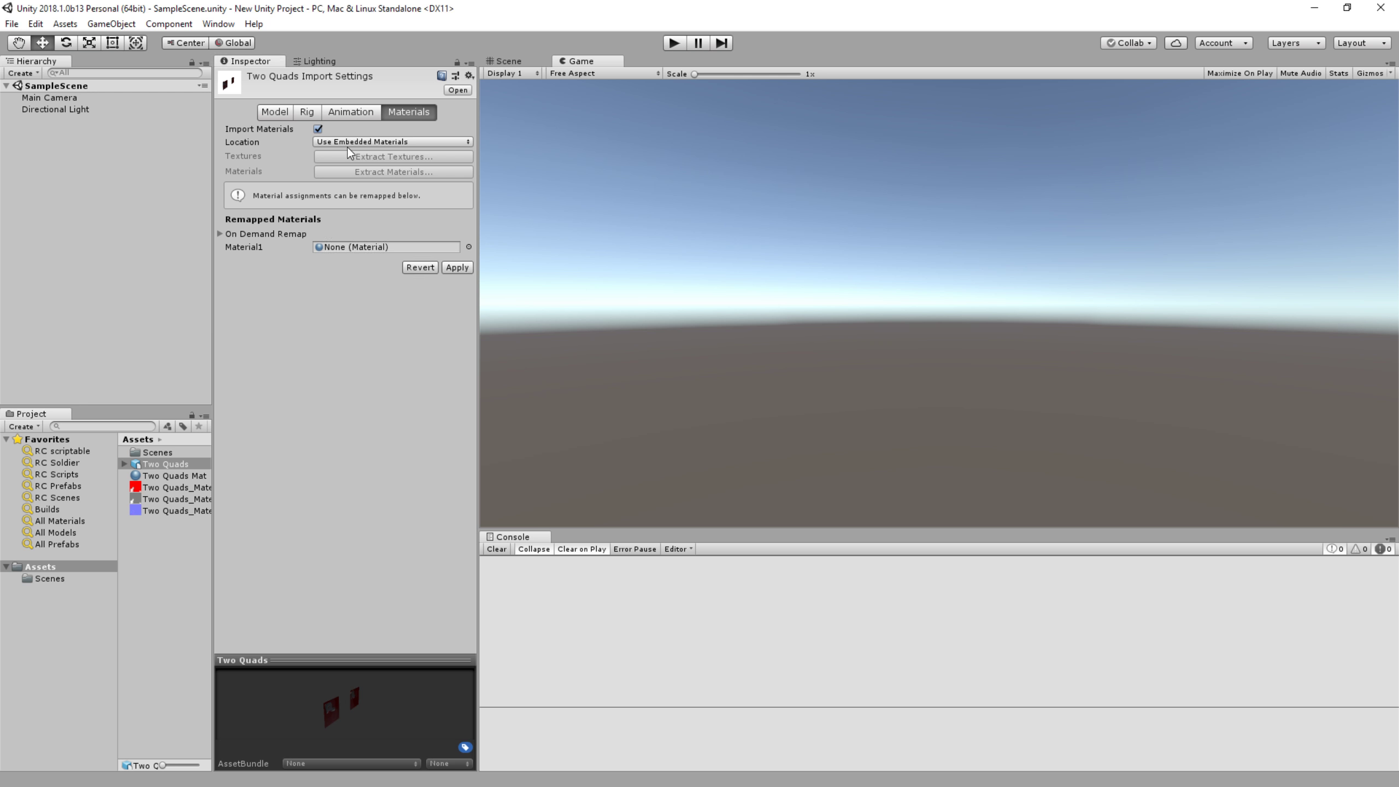
left_click(319, 130)
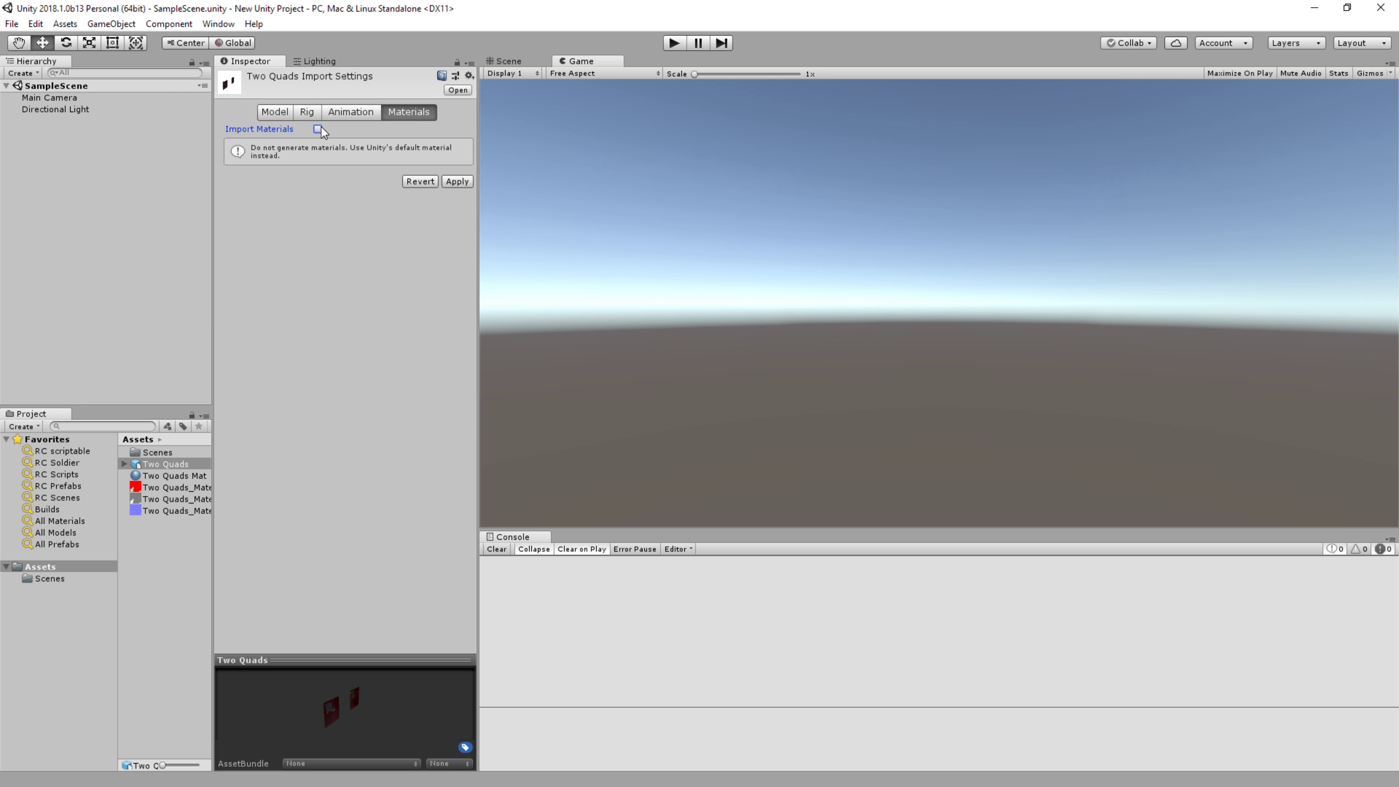
left_click(319, 129)
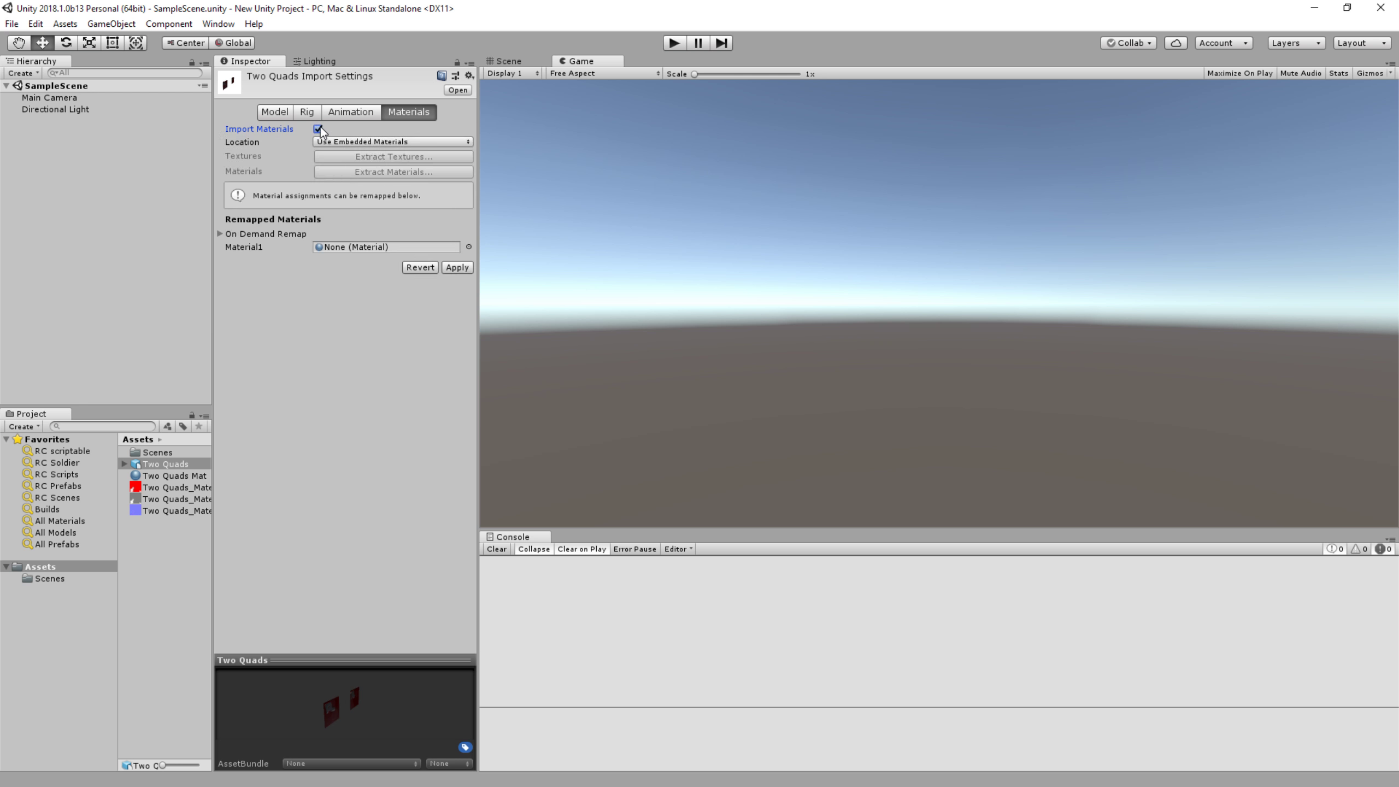
left_click(352, 143)
left_click(358, 141)
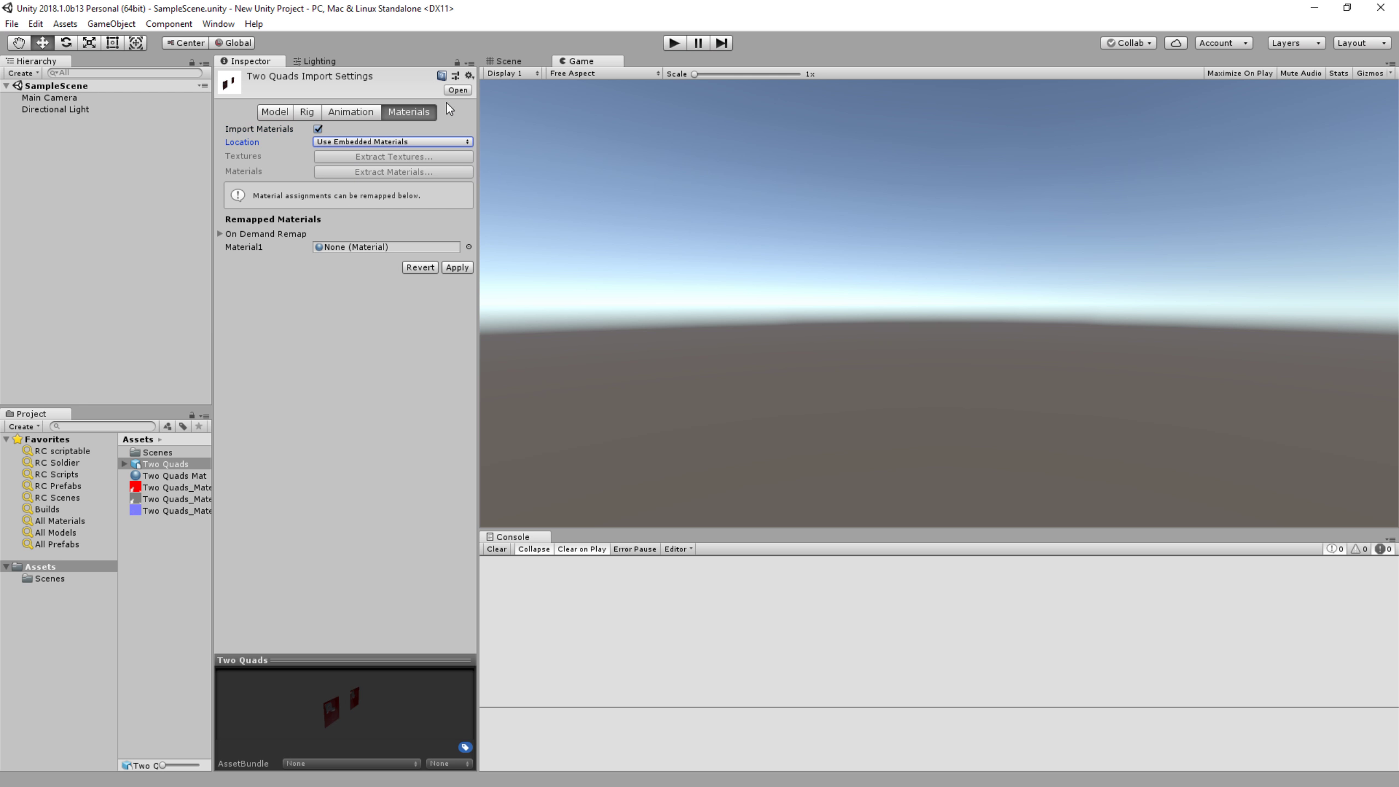
left_click(453, 266)
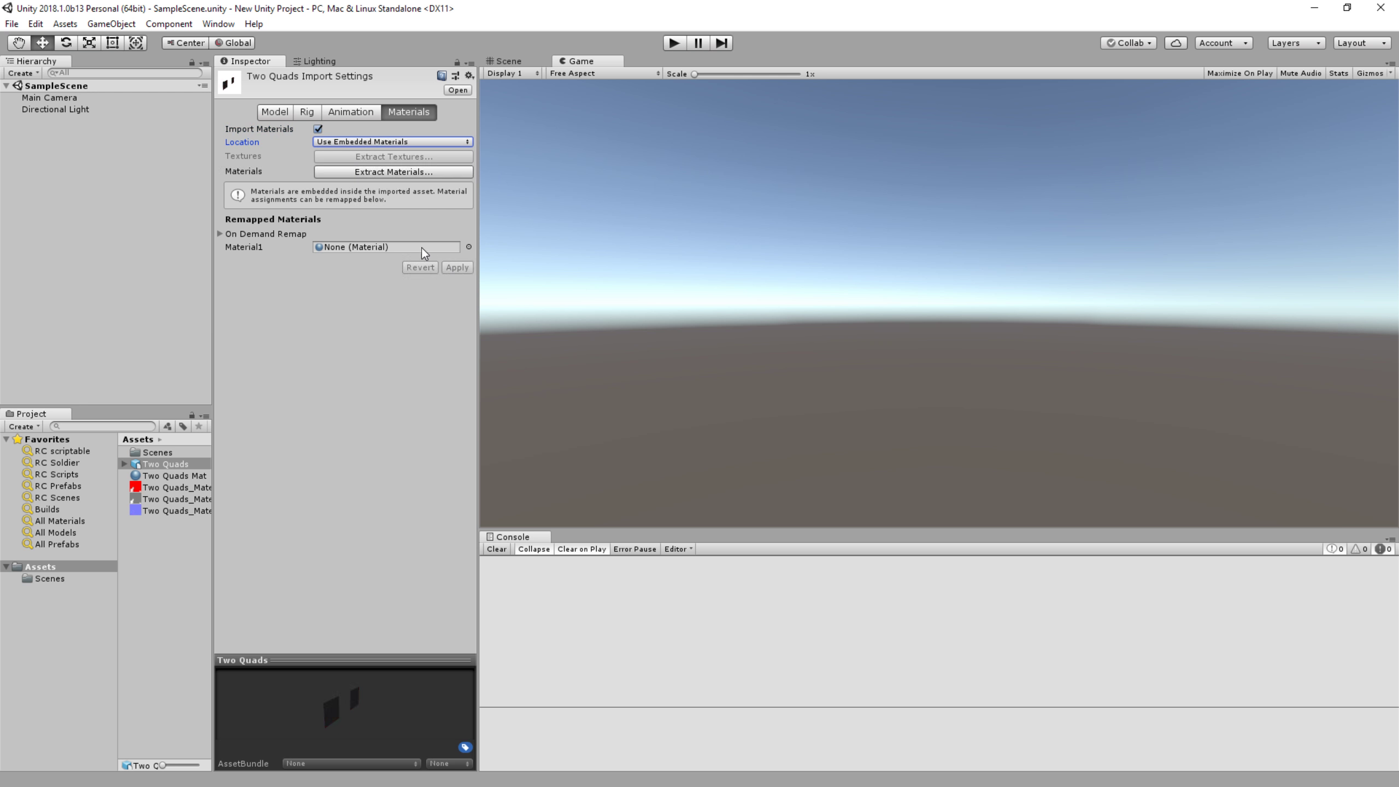
Extract the model's embedded materials into the Assets folder and assign the red texture to Material1's Albedo.
left_click(383, 171)
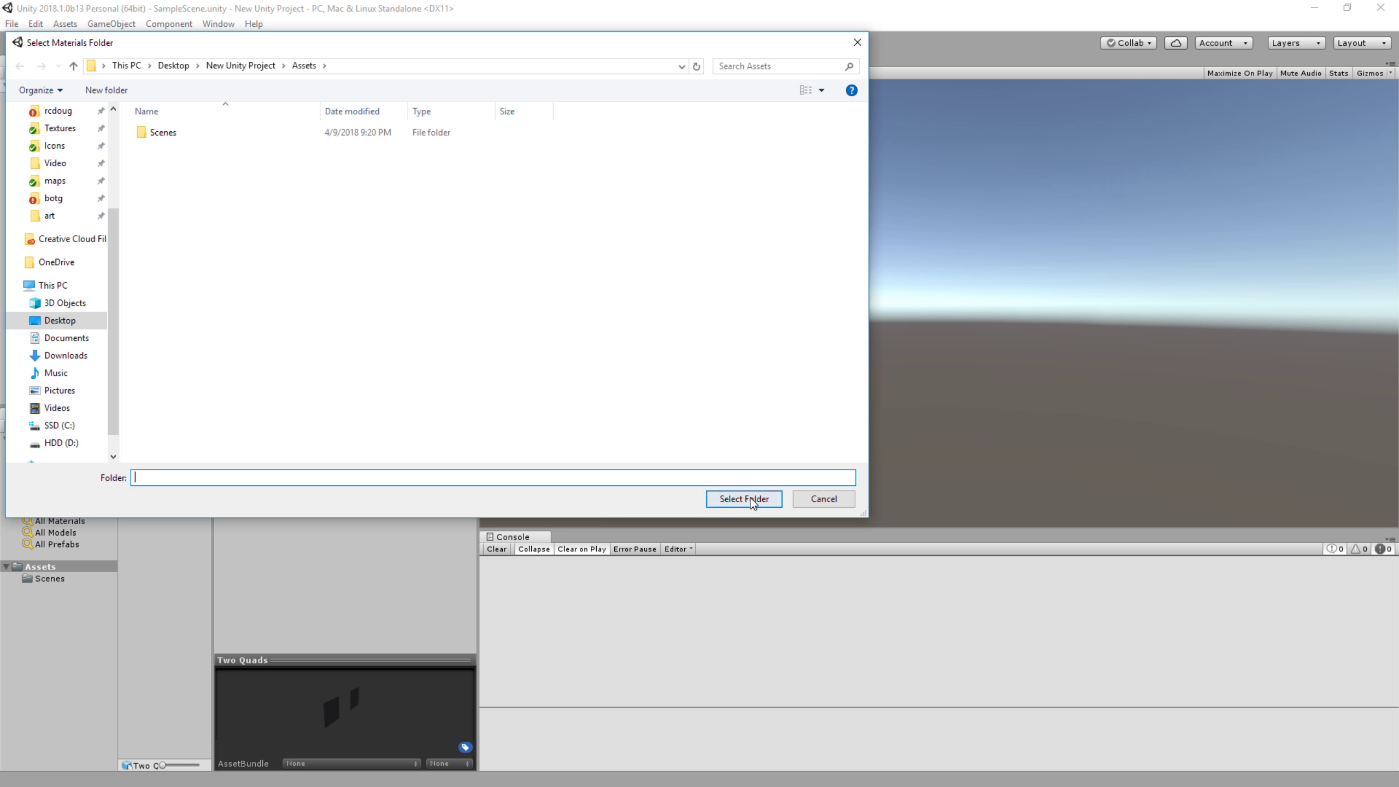
left_click(744, 499)
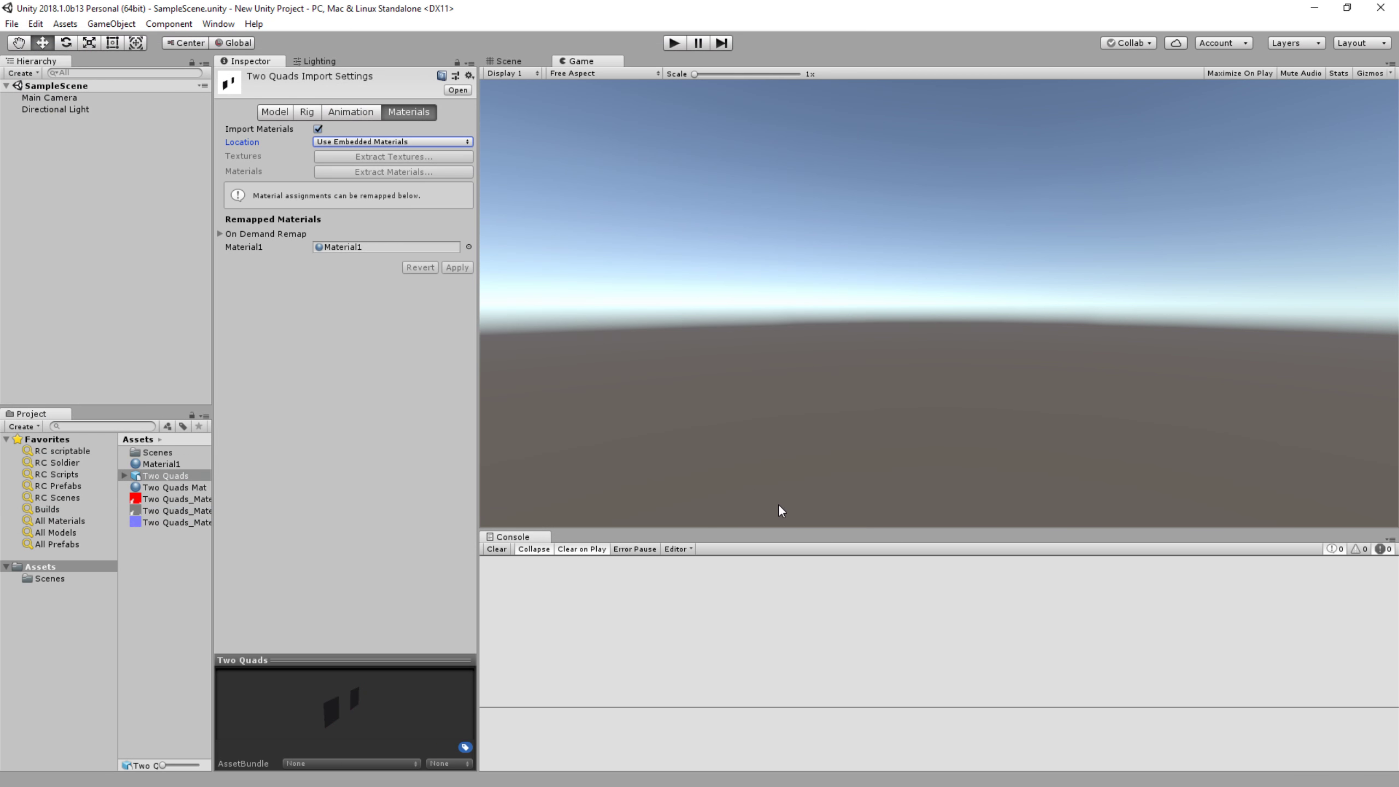
left_click(159, 466)
left_click_drag(160, 498, 230, 140)
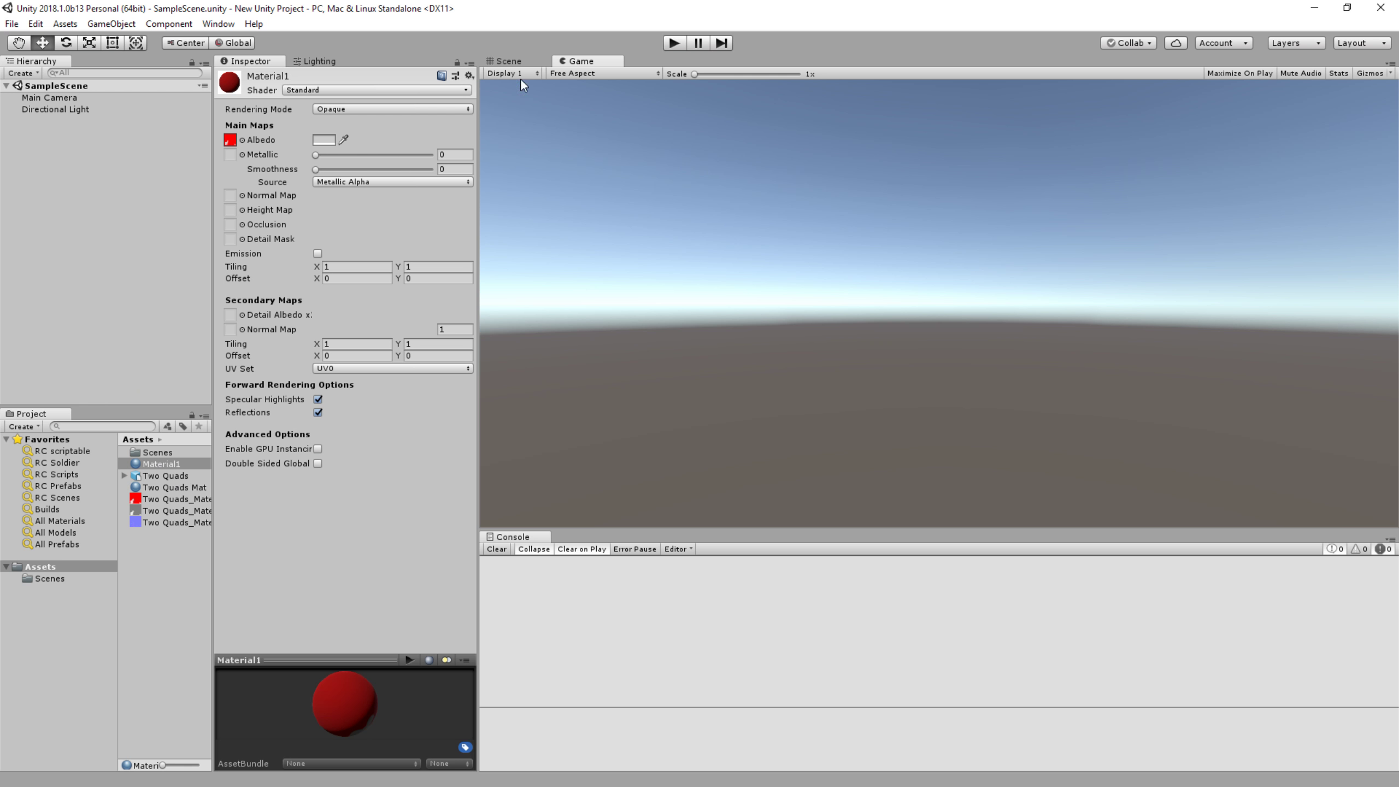
Place the Two Quads model in the scene through the Scene view and check its material remap.
left_click(512, 62)
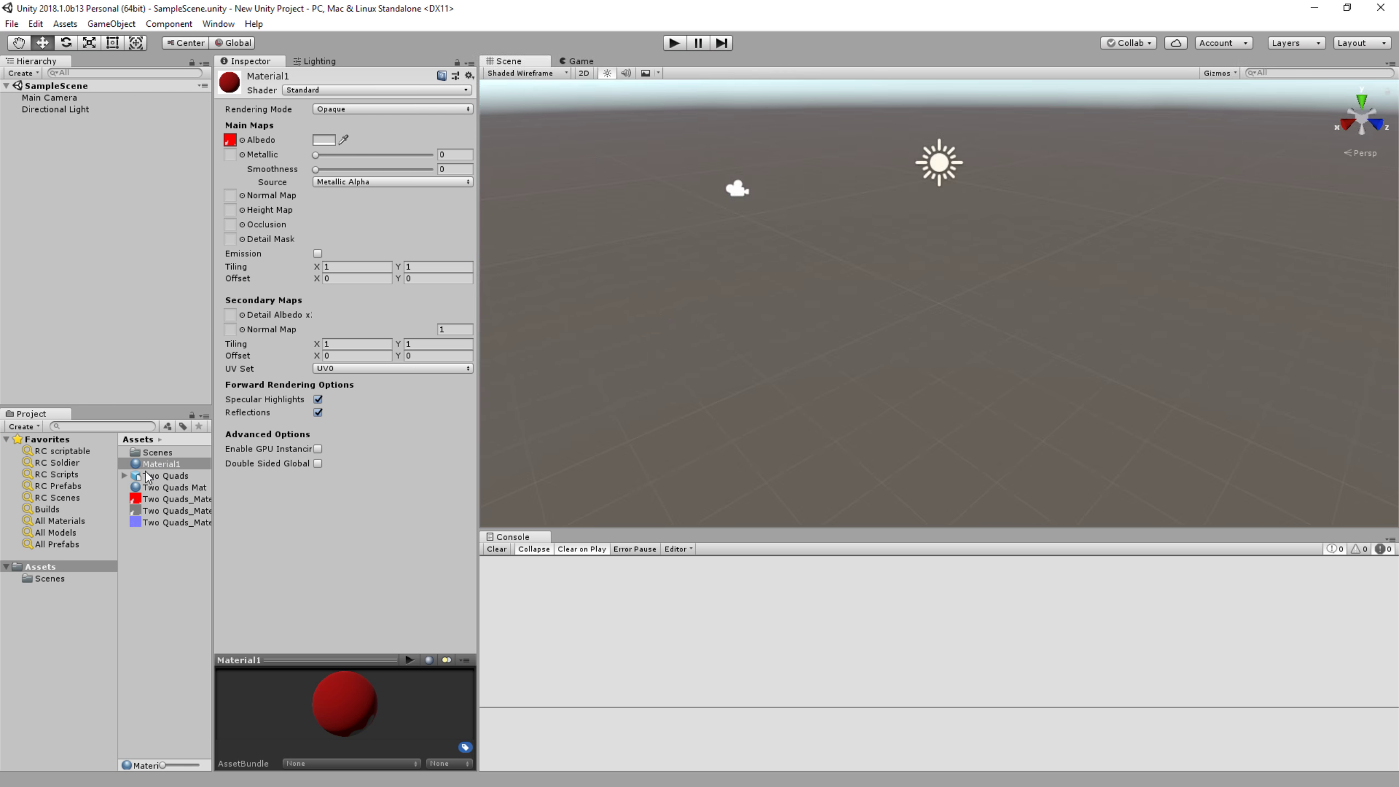
left_click_drag(147, 475, 595, 471)
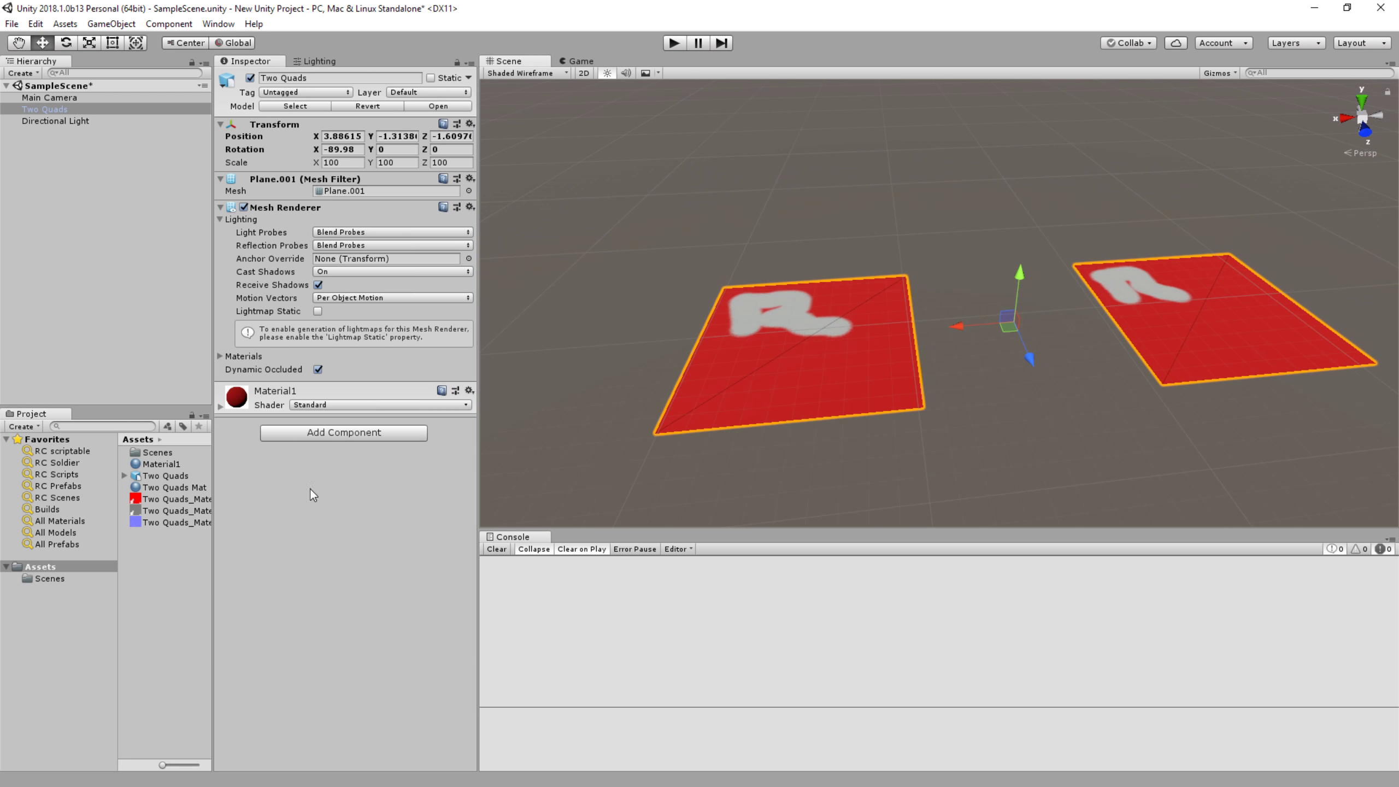
left_click(165, 476)
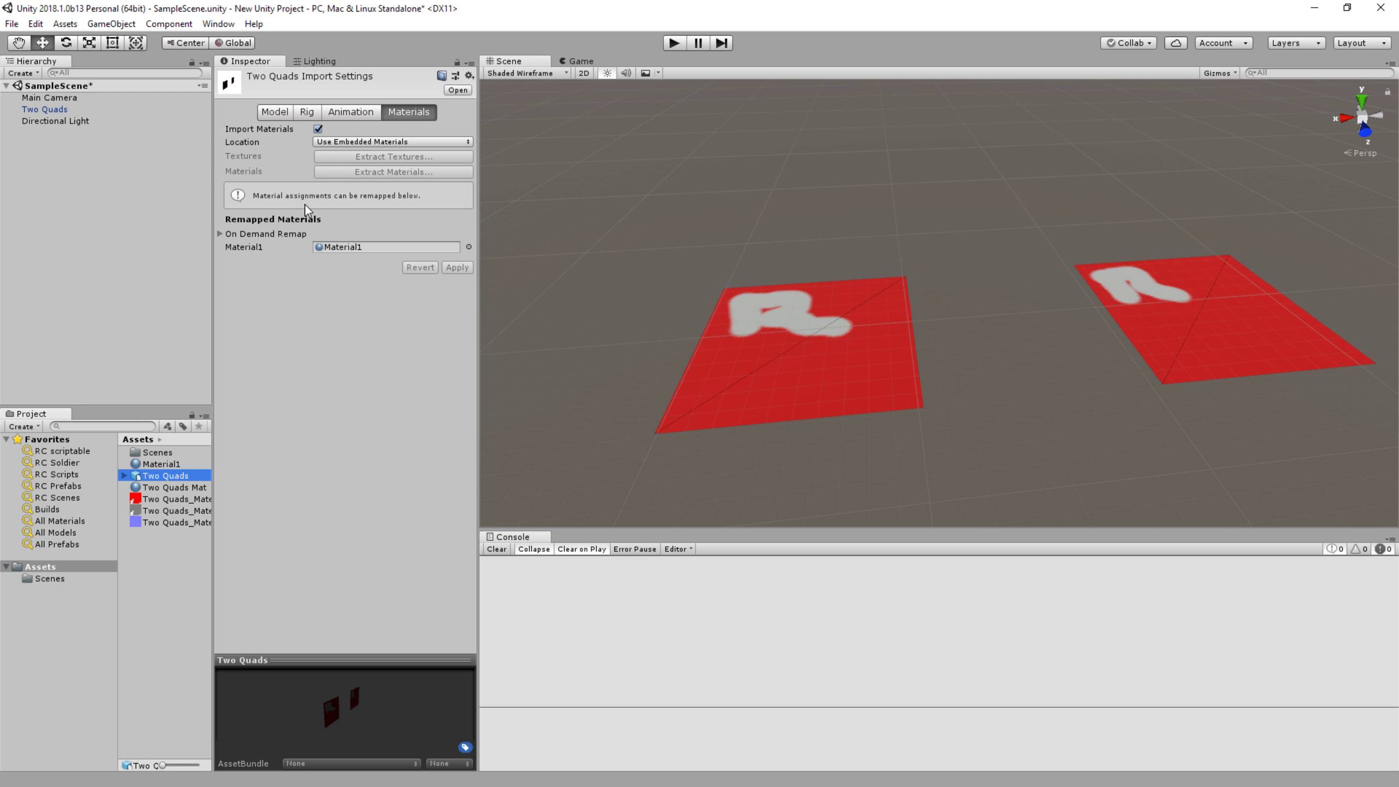
Assign the normal texture to Material1's Normal Map and the height texture to its Height Map, and inspect a quad up close.
left_click(172, 464)
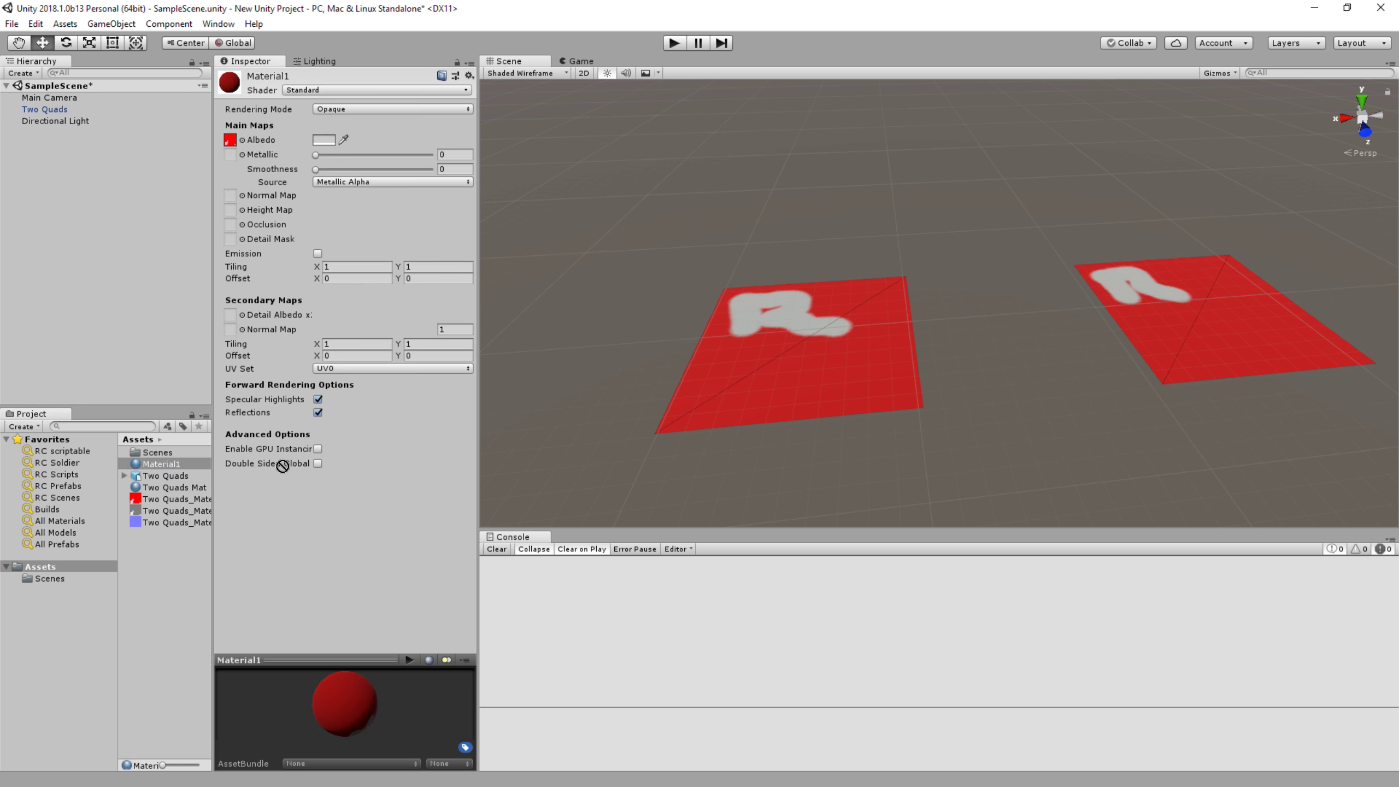
left_click_drag(231, 201, 230, 196)
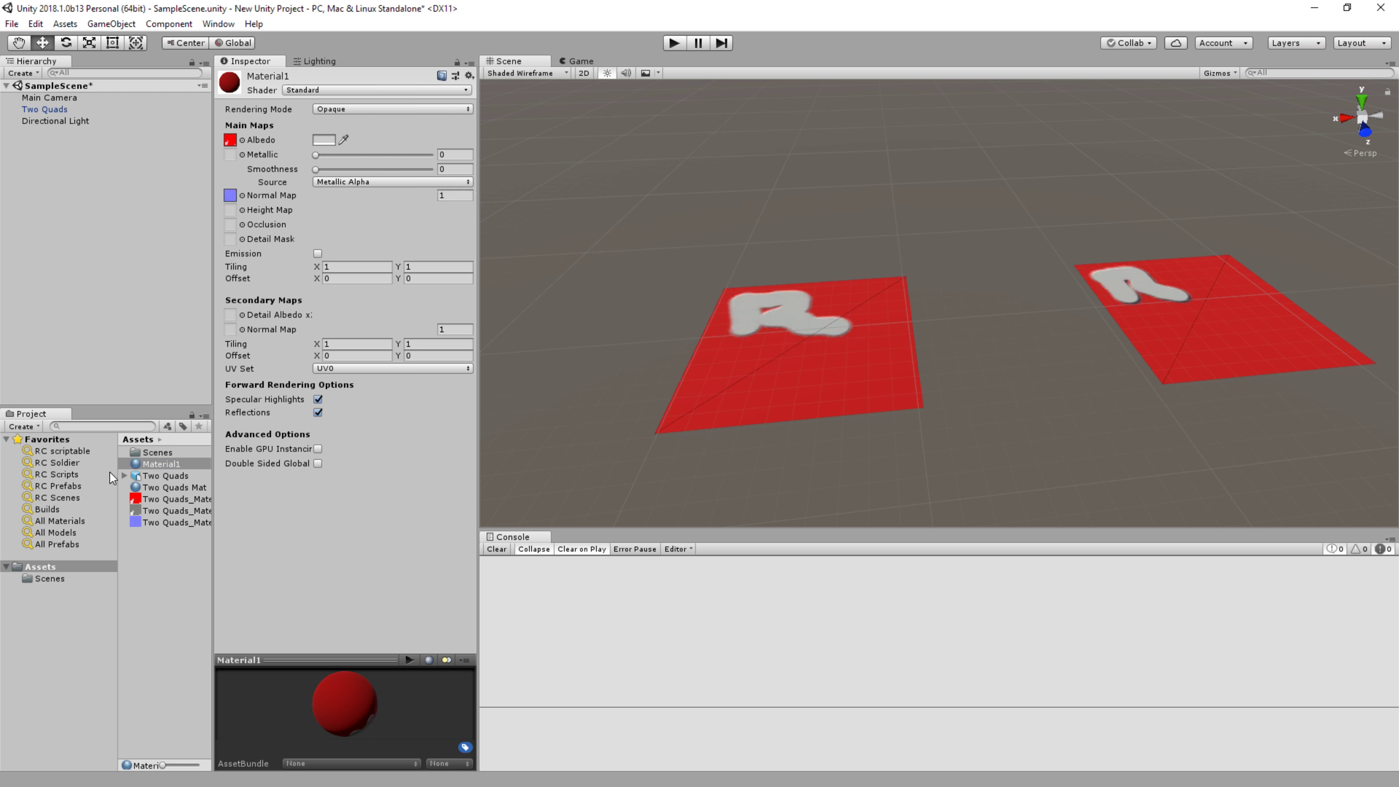
left_click_drag(160, 511, 295, 315)
left_click_drag(238, 213, 234, 209)
key("w")
mouse_move(730, 312)
right_mouse_down()
mouse_move(796, 311)
mouse_move(836, 254)
mouse_move(778, 363)
mouse_move(752, 349)
mouse_move(734, 184)
mouse_move(701, 559)
mouse_move(816, 555)
mouse_move(816, 458)
mouse_move(748, 528)
mouse_move(727, 477)
right_mouse_up()
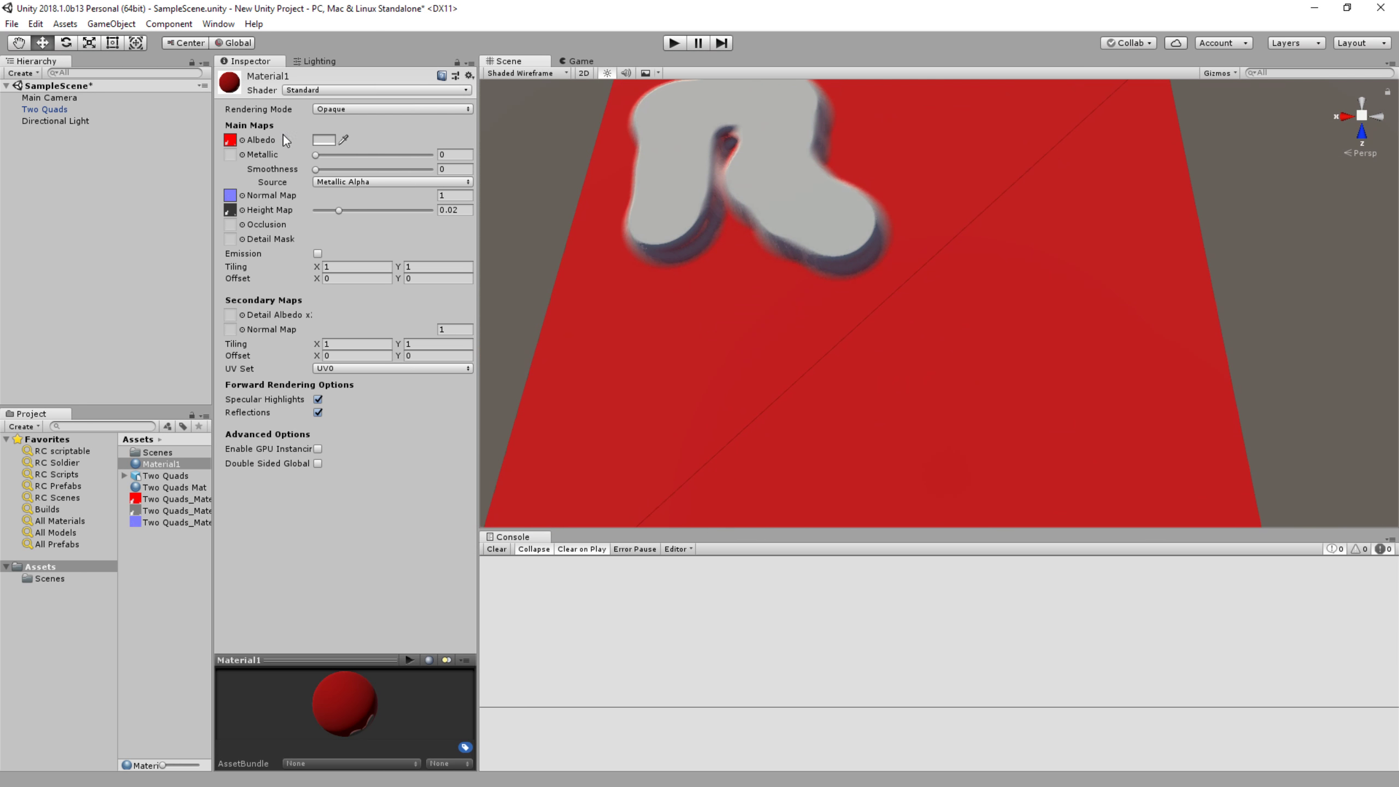
Try different Y rotations of the Directional Light to check the lighting on the quads.
left_click(74, 121)
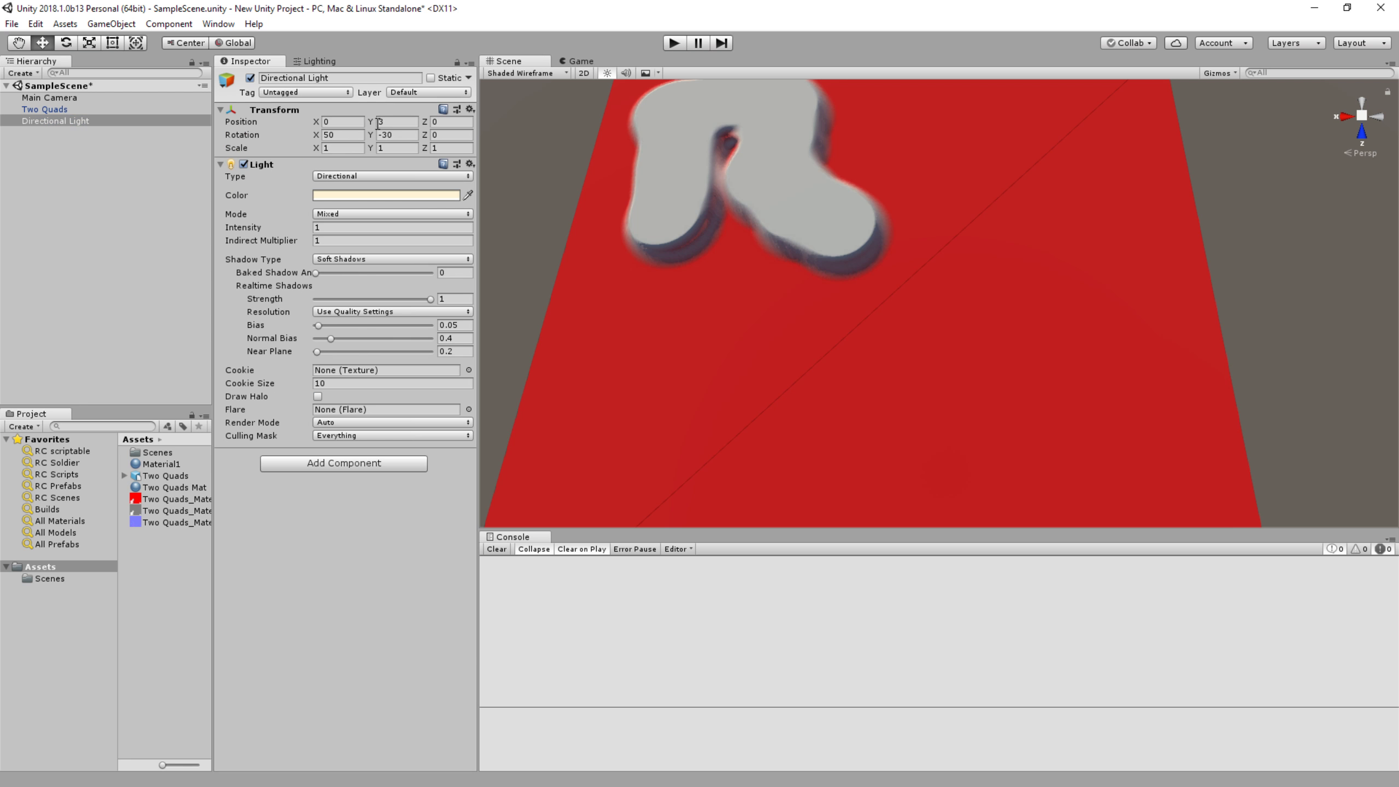
left_click_drag(370, 135, 278, 127)
Set Material1's smoothness source to Albedo Alpha and its Smoothness to 1, comparing it with 0.
left_click(170, 465)
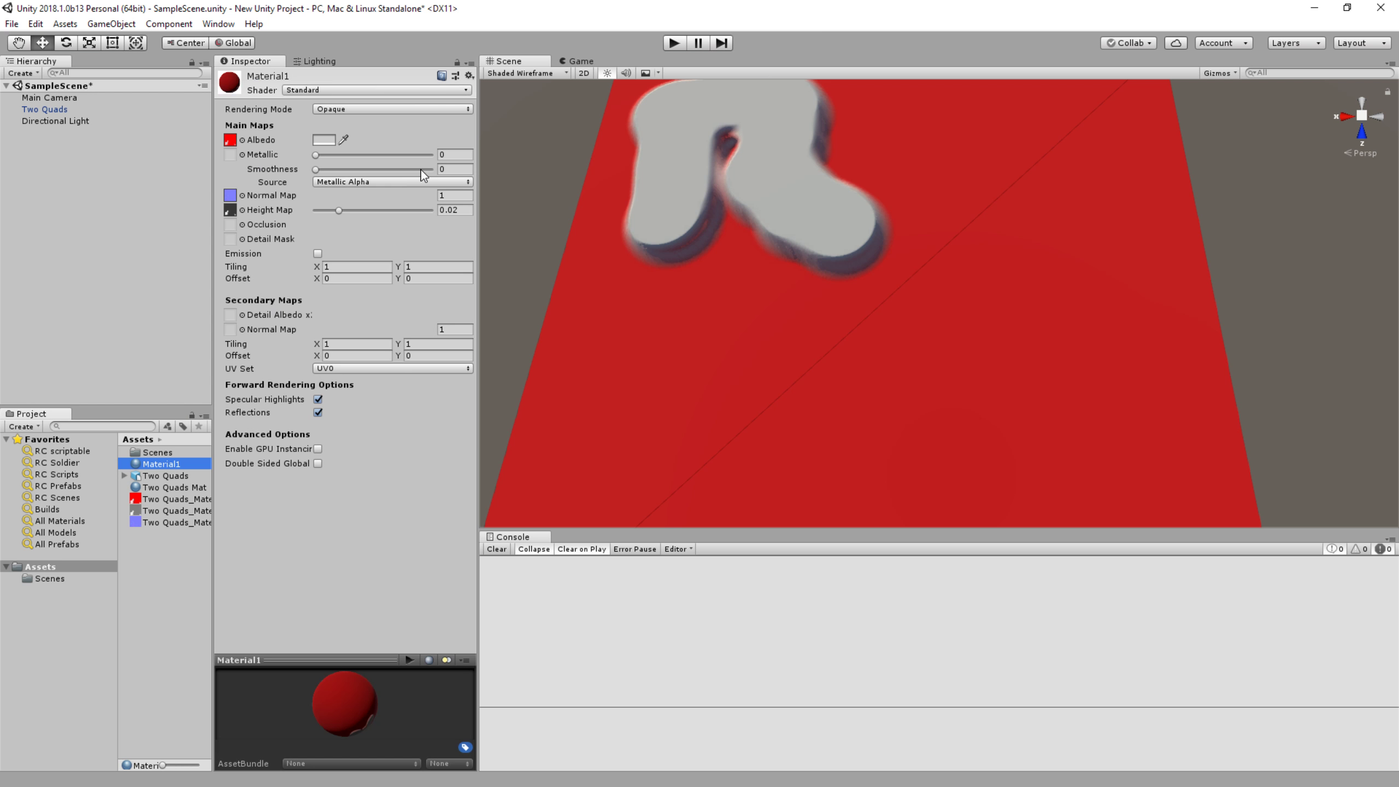
left_click_drag(318, 171, 434, 158)
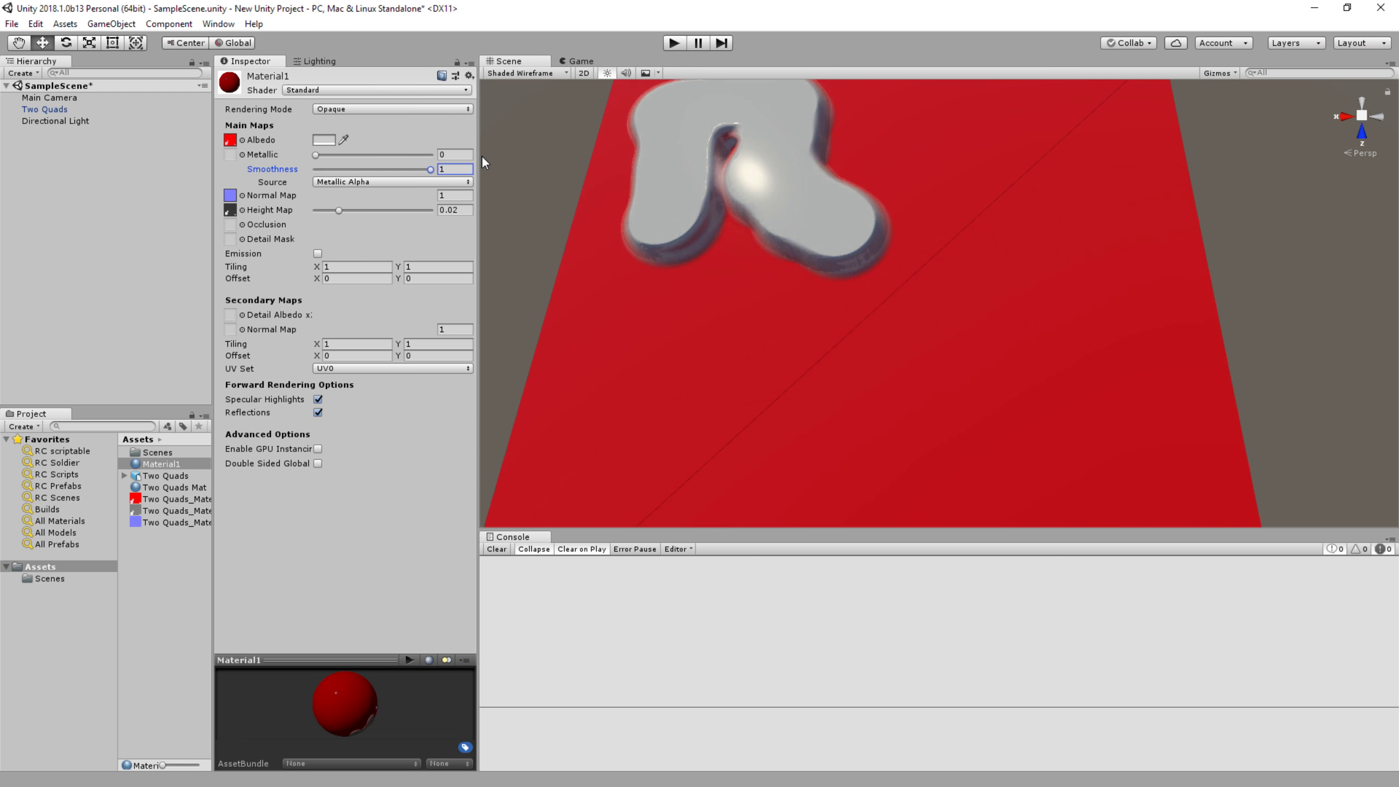
left_click(363, 182)
left_click(381, 216)
left_click_drag(431, 170, 522, 141)
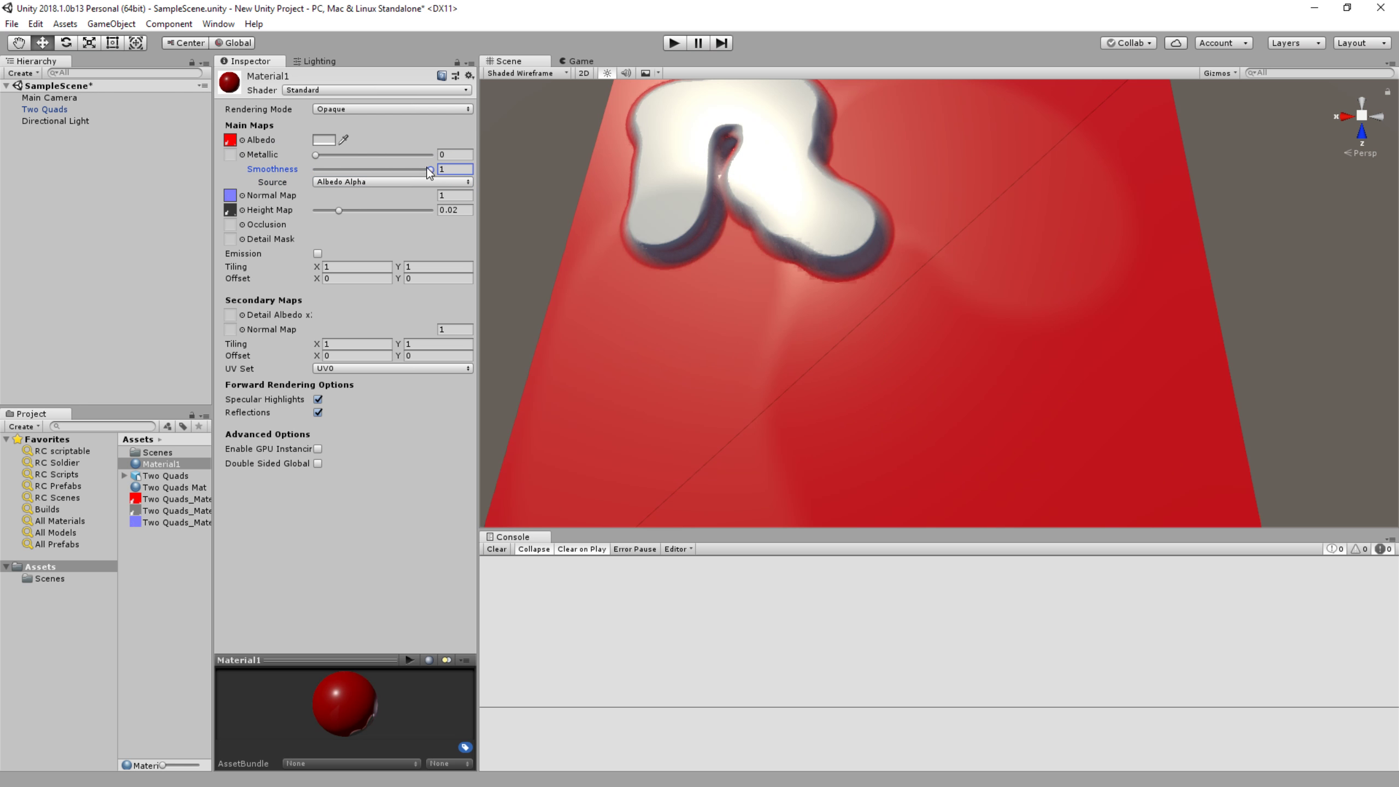
left_click_drag(430, 170, 157, 160)
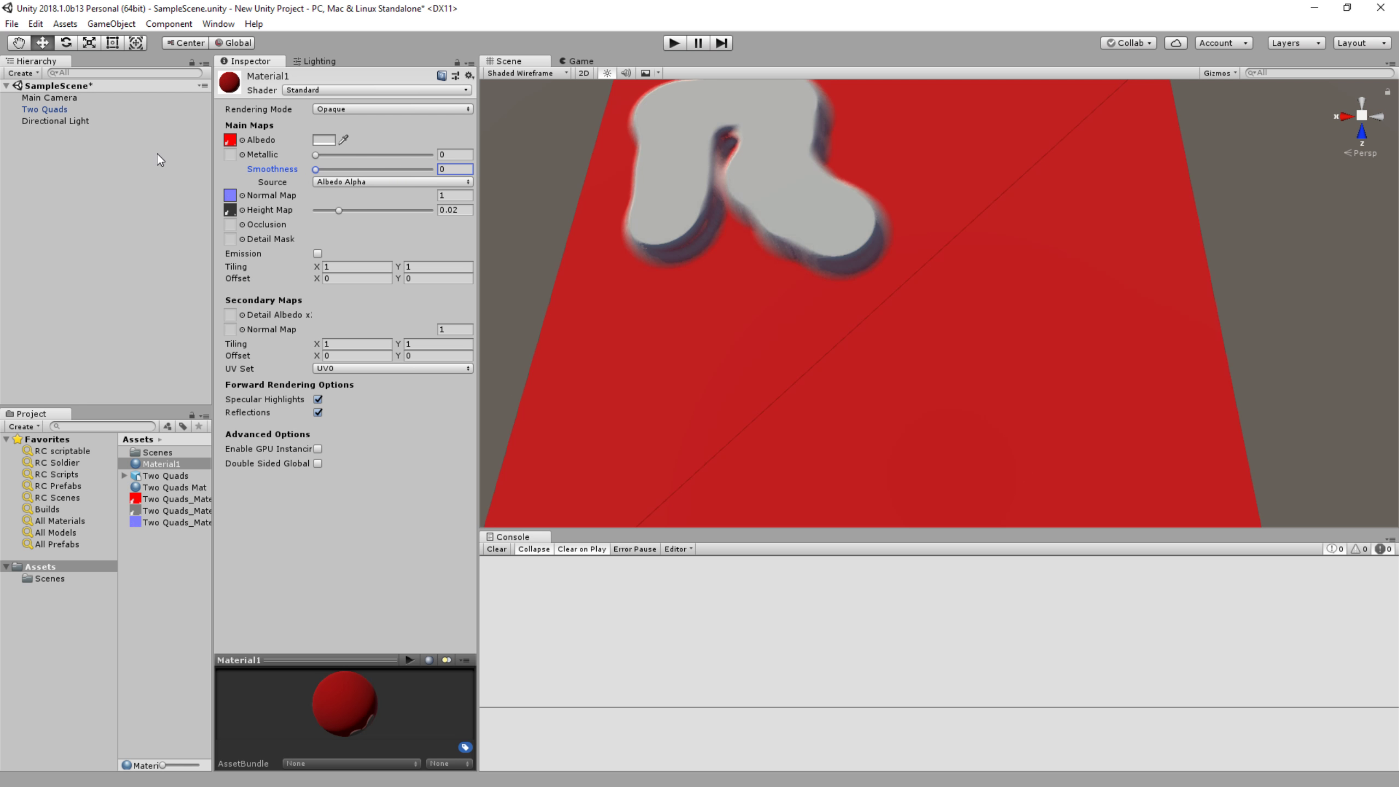
left_click_drag(160, 154, 472, 186)
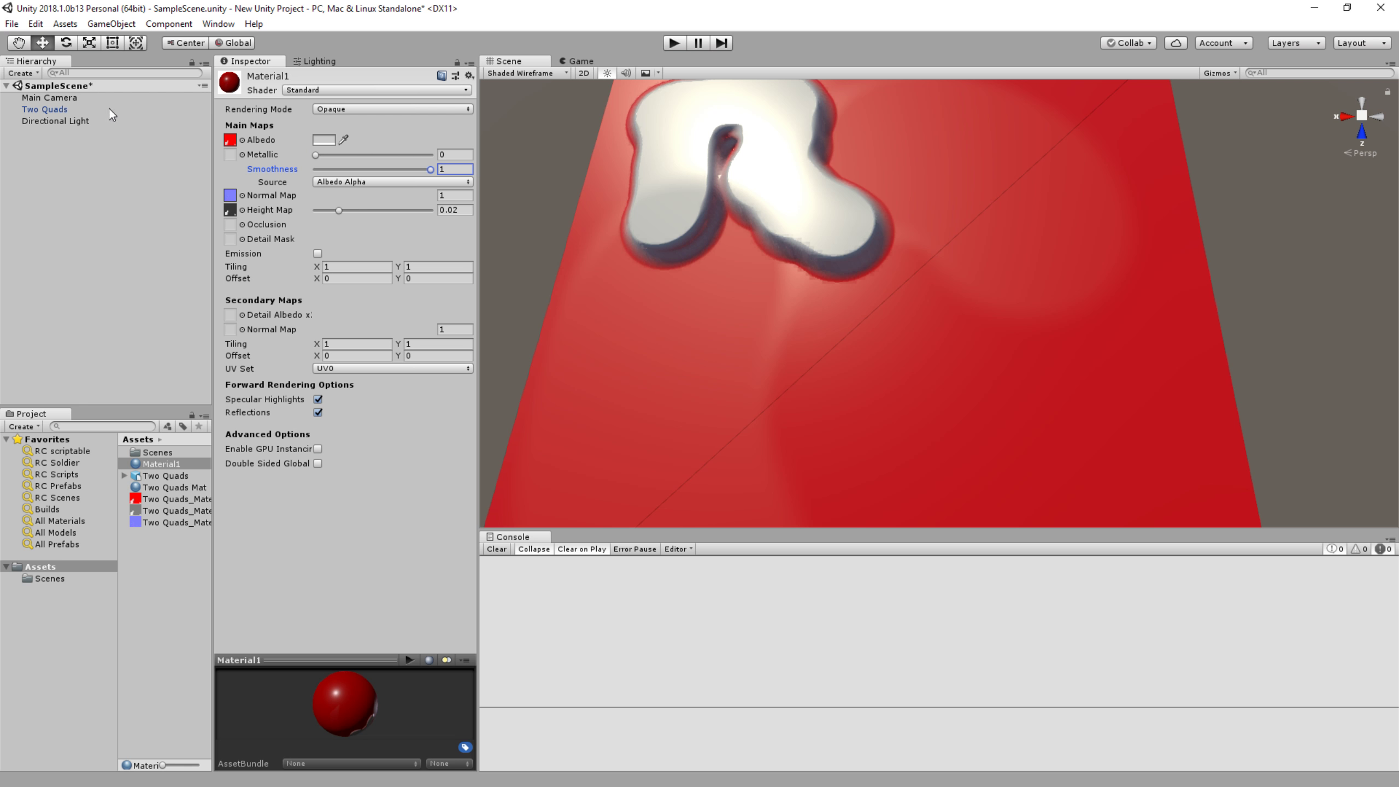
Rotate the Directional Light to a Y rotation of about -17.4 while checking the highlight on the quad.
left_click(76, 121)
left_click_drag(373, 139, 863, 157)
right_click_drag(862, 220, 727, 263)
left_click(371, 136)
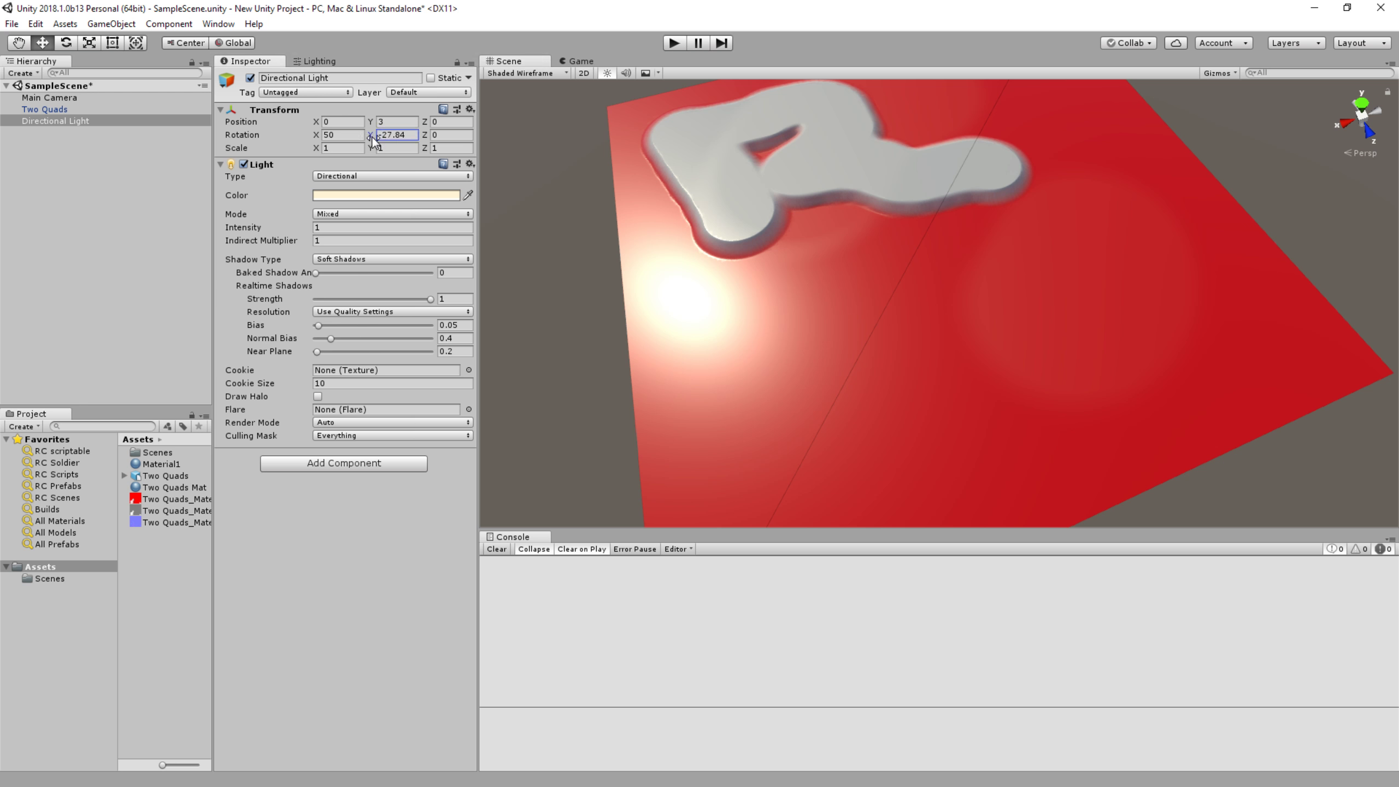
left_click_drag(372, 136, 416, 170)
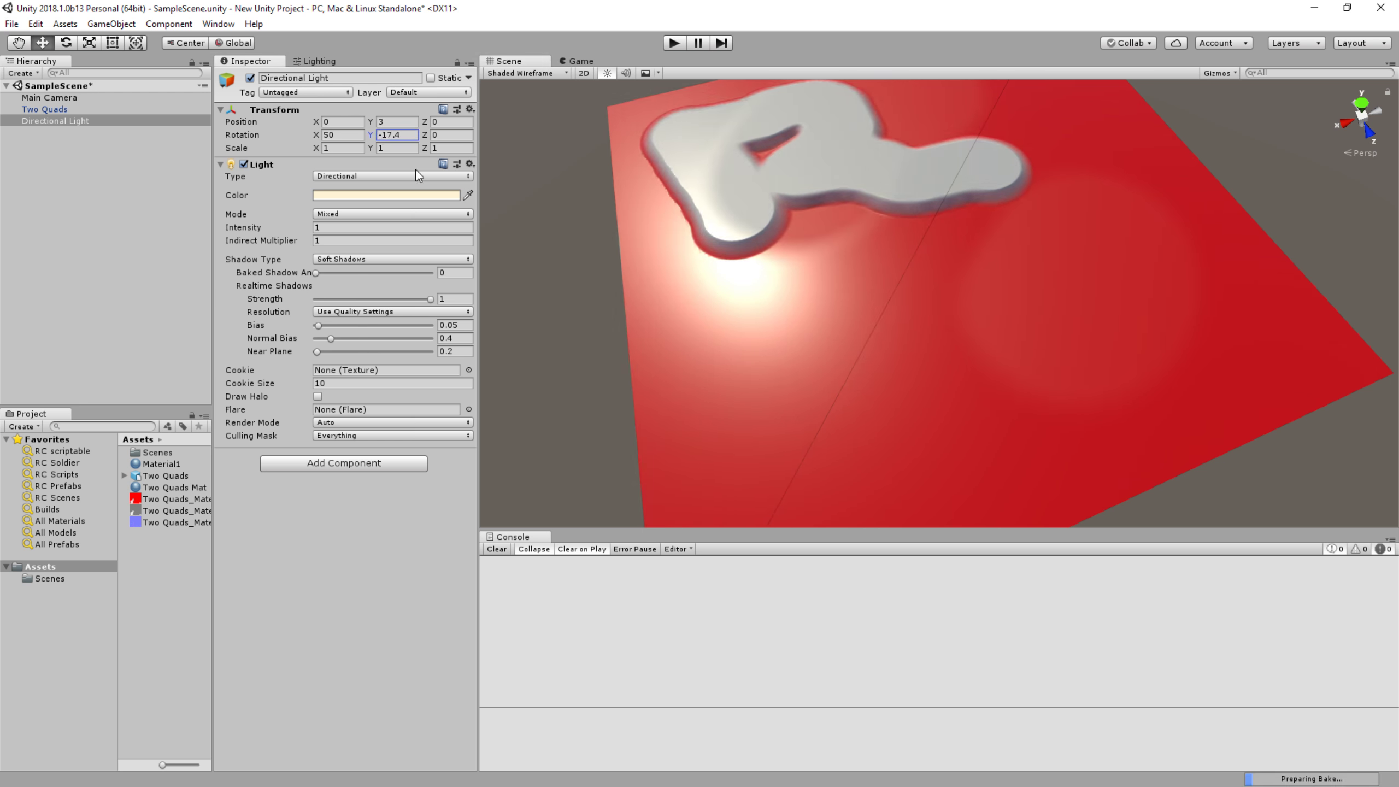
Examine the highlights and raised shapes on both quads of the Two Quads object in the Scene view.
key("s")
right_click_drag(920, 322, 881, 316)
key("w")
left_click(760, 312)
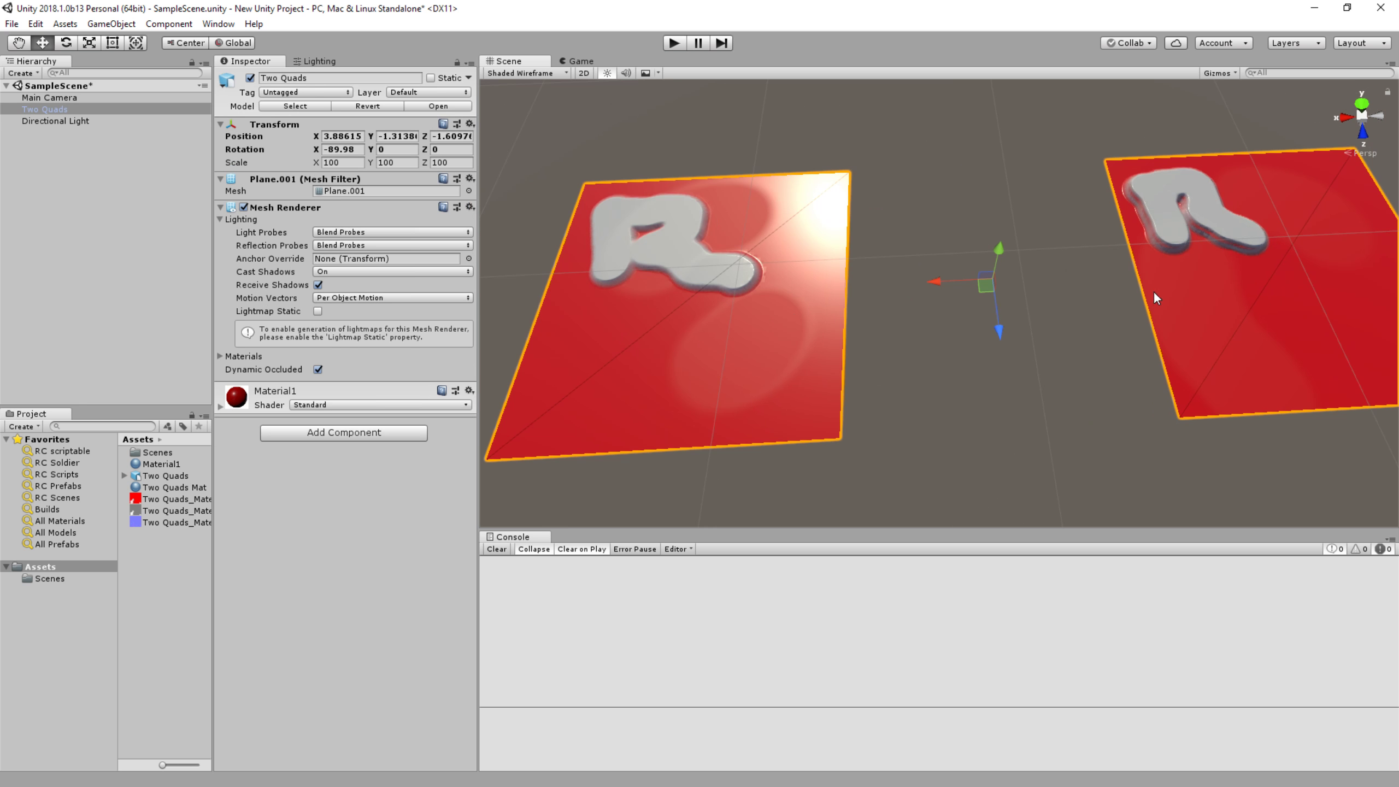
left_click(1106, 336)
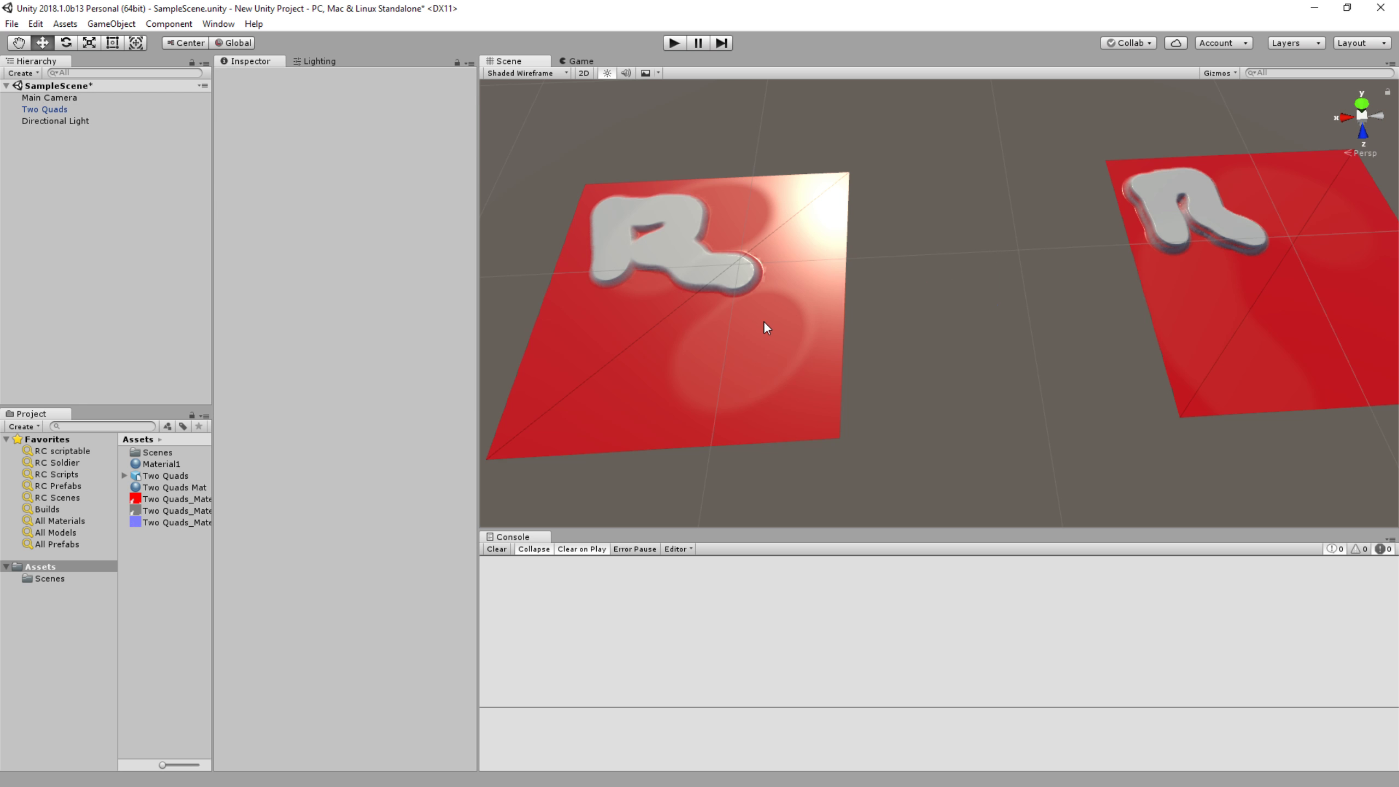
left_click(765, 318)
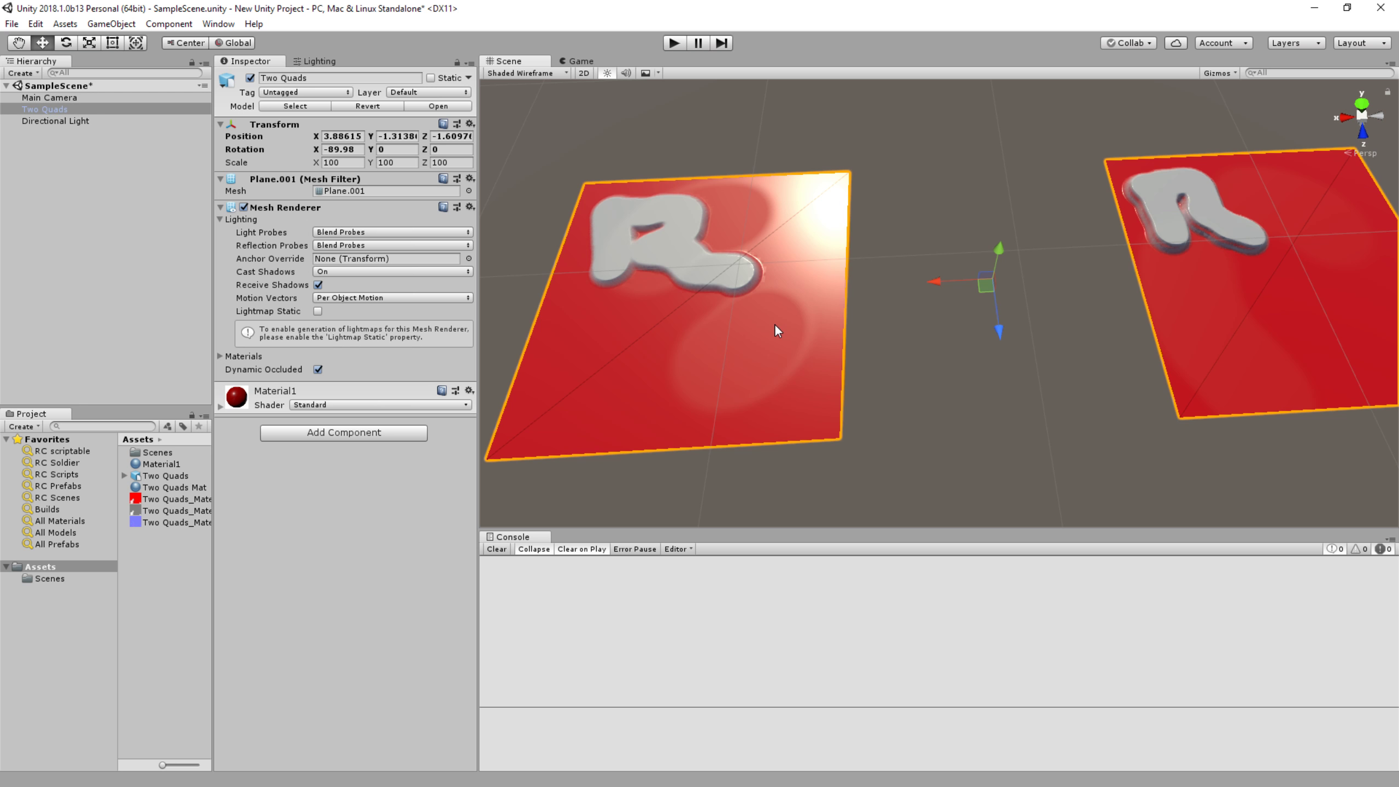
Switch to Blender and select only the right-hand quad of Plane.001 in Edit Mode.
key("alt+Tab")
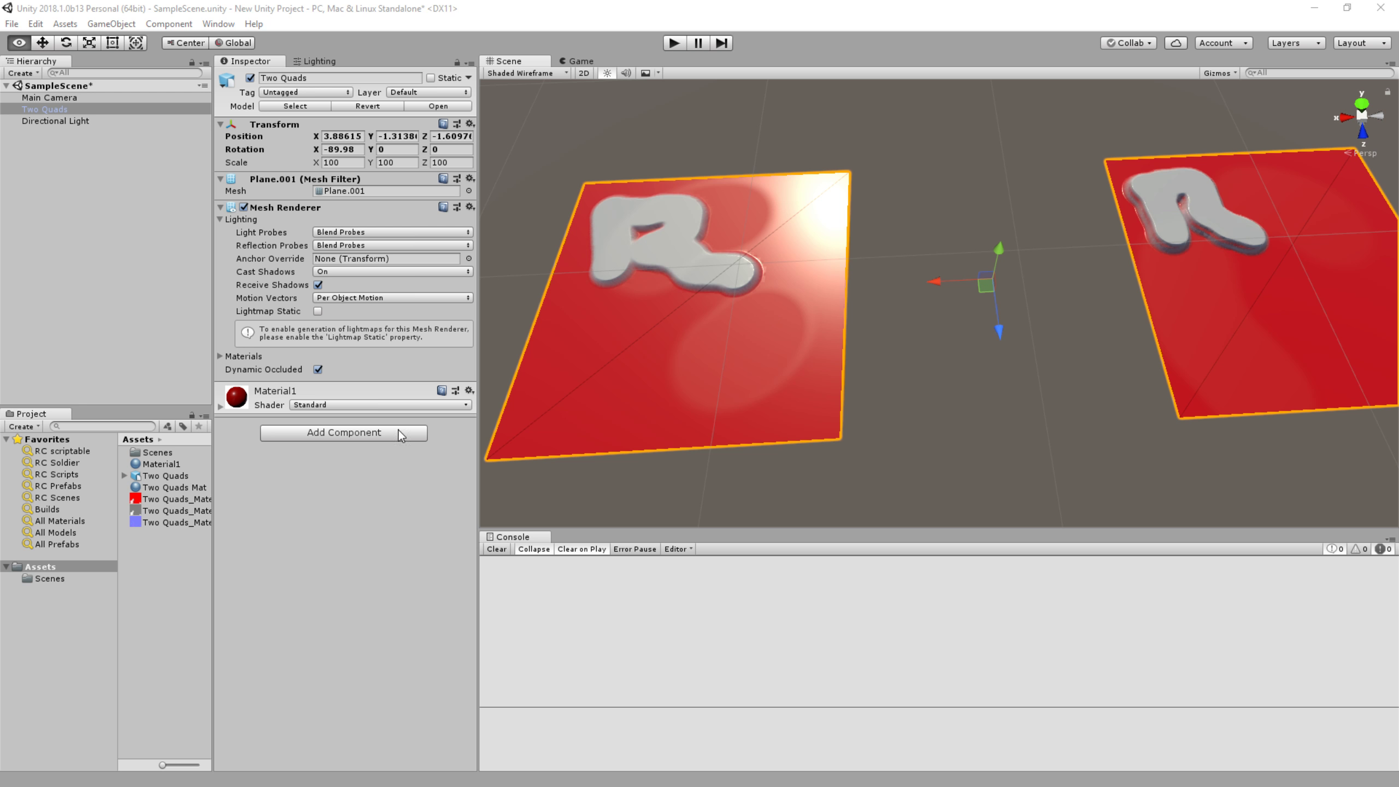
key("alt+Tab")
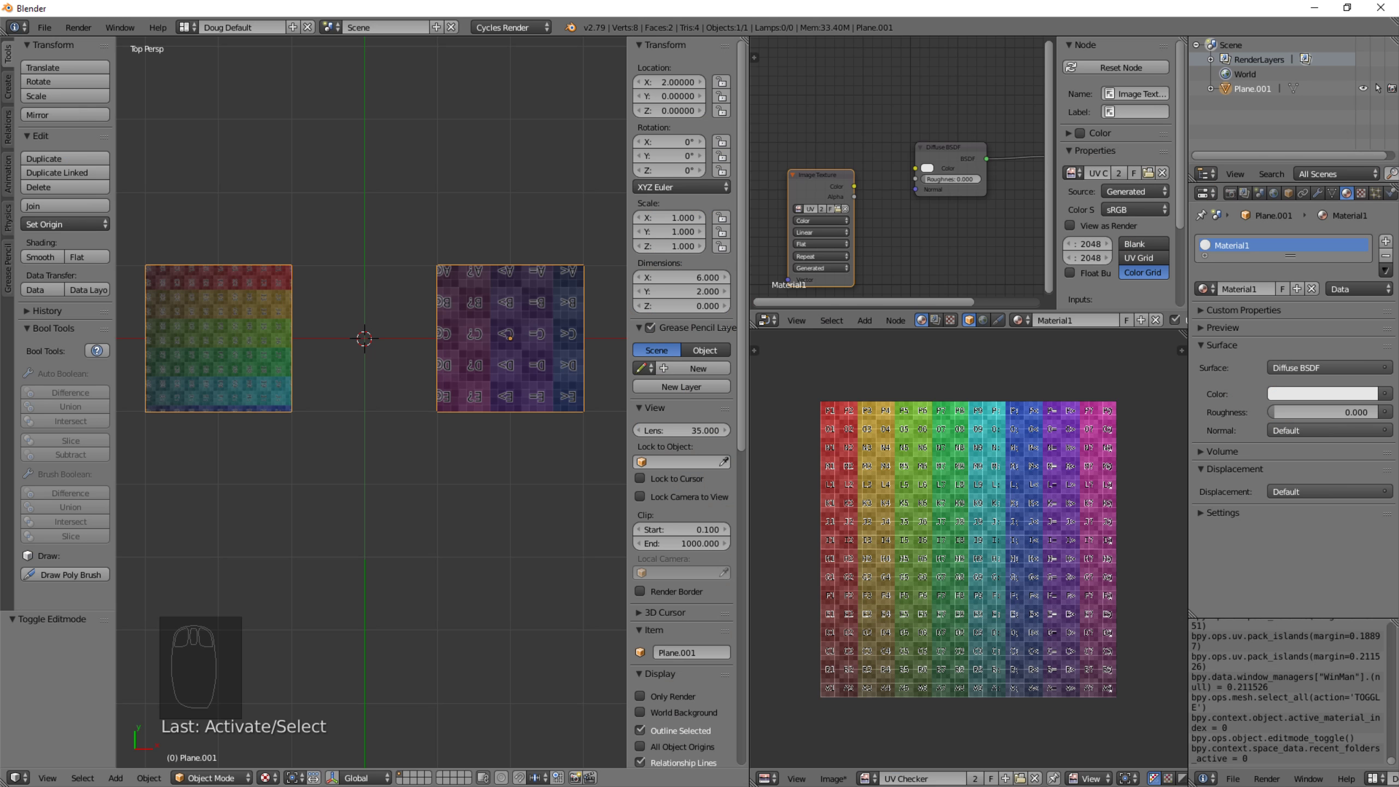
key("Tab")
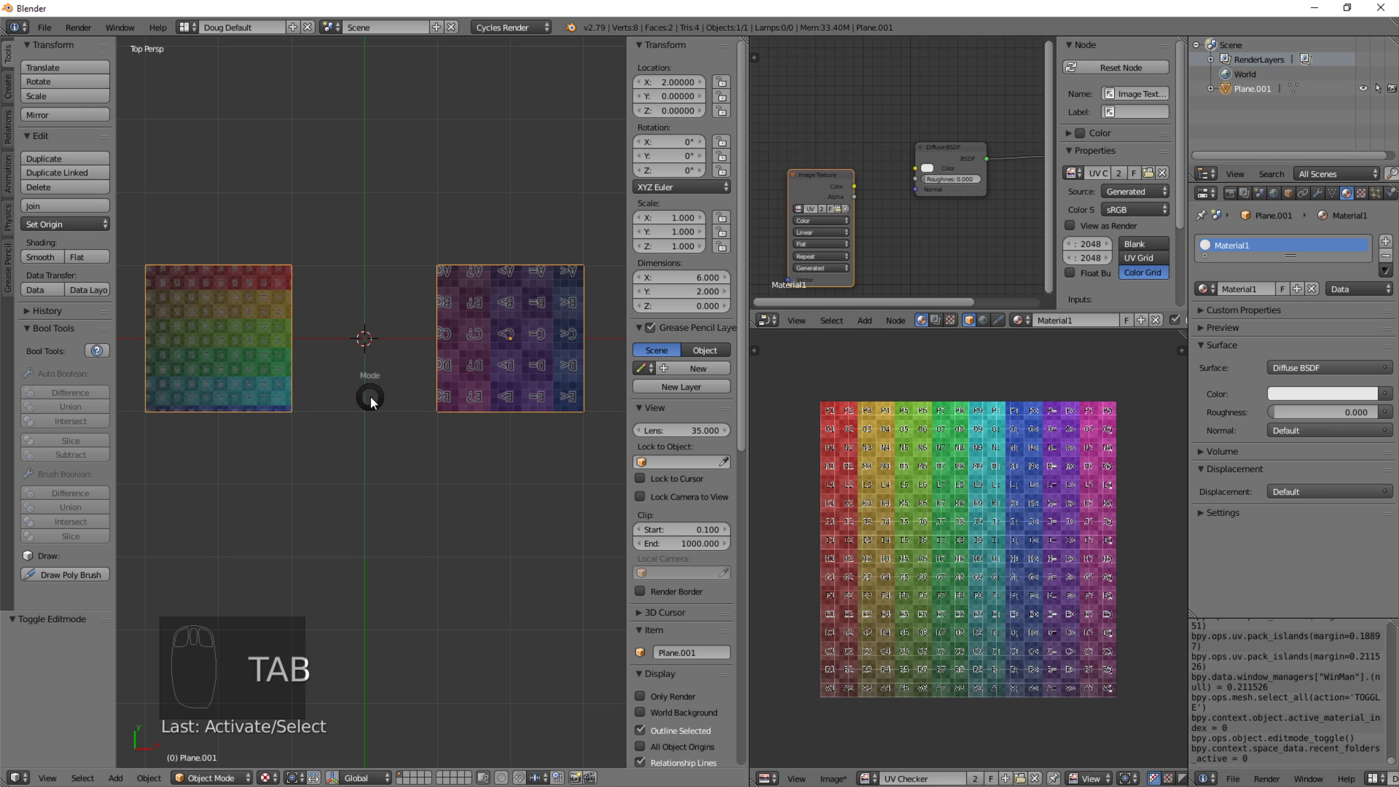
key("a")
key("a")
key("a")
key("a")
key("a")
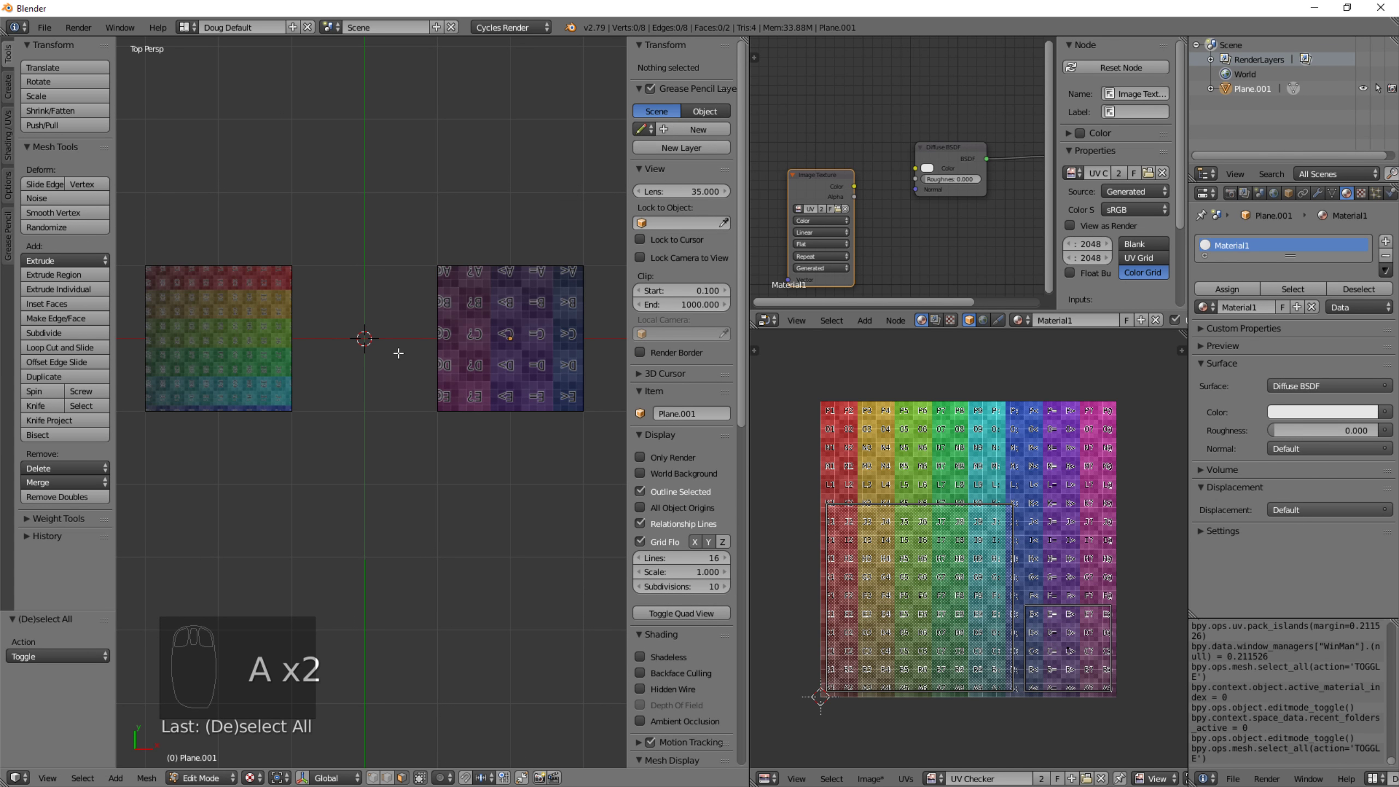
key("b")
left_click_drag(403, 202, 638, 496)
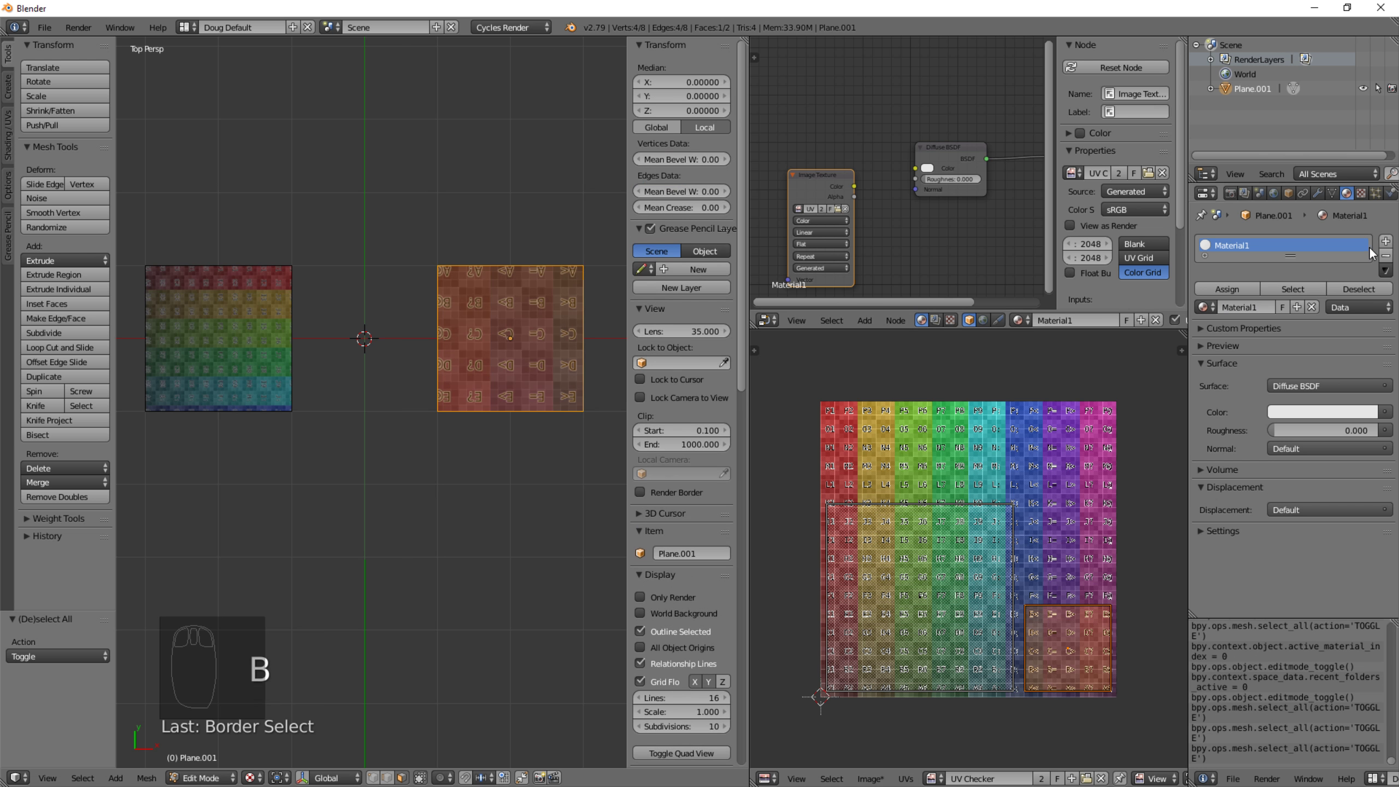
Add a second material slot with a new material named Material2 and assign it to the selected quad.
left_click(1385, 241)
left_click(1239, 341)
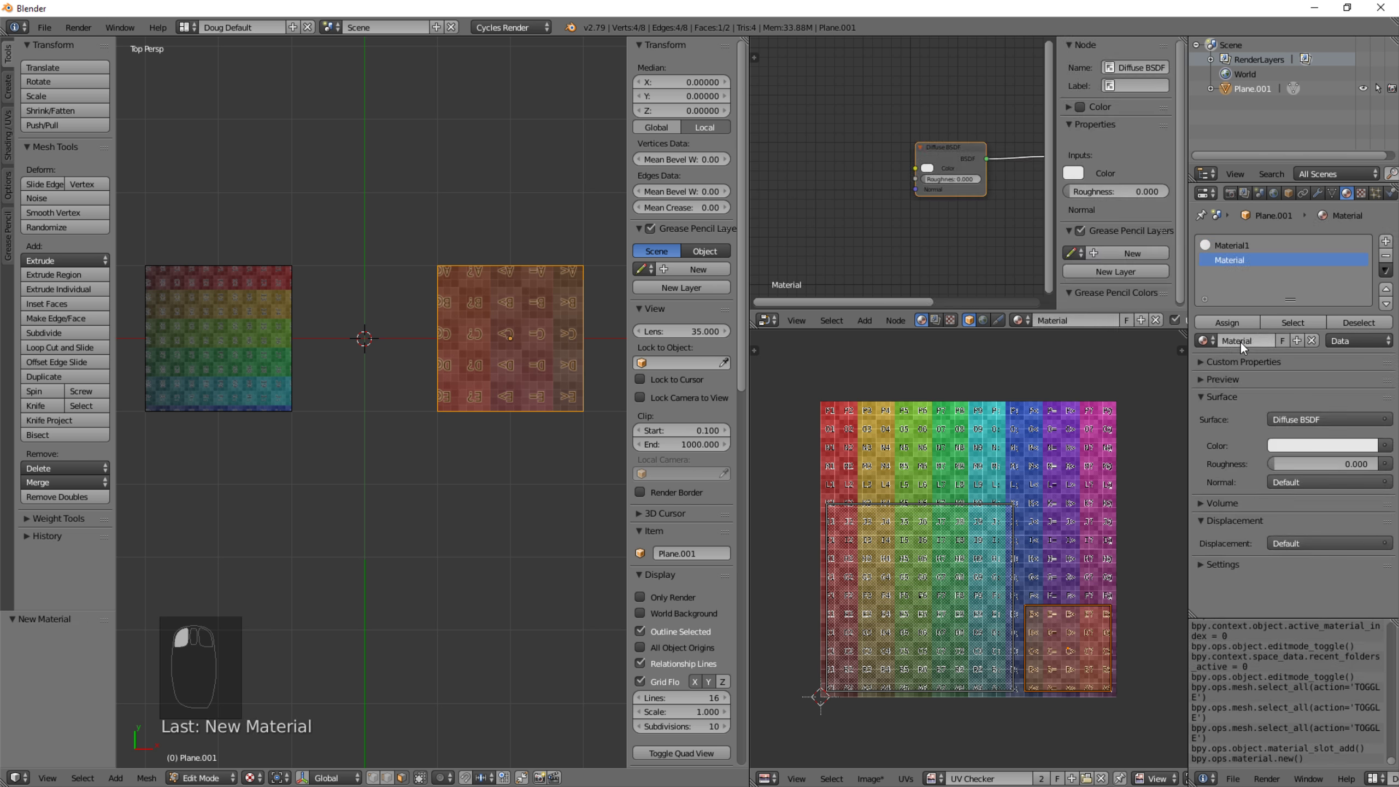
double_click(1240, 340)
type("Material2")
key("Return")
left_click(1239, 322)
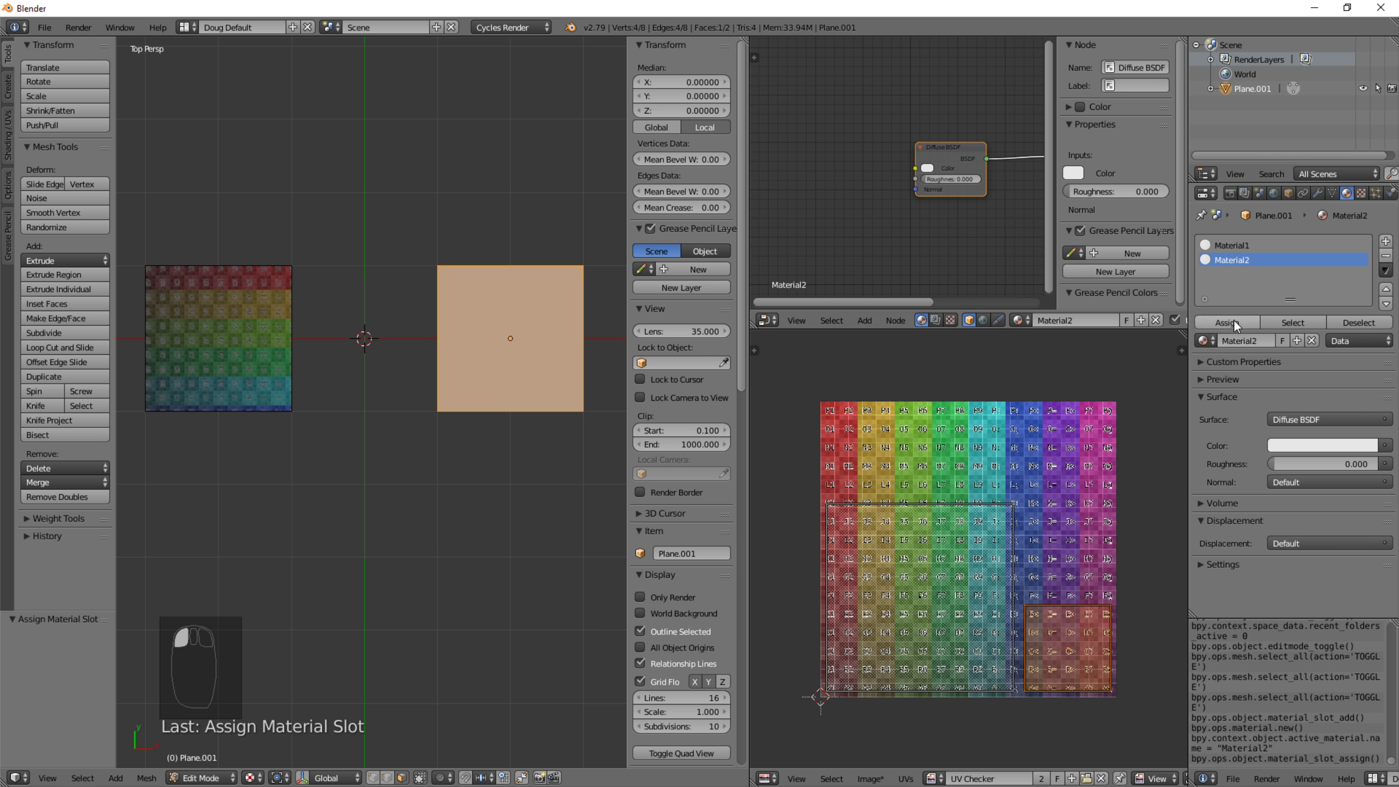
Select each quad in turn to check which material it uses.
key("Tab")
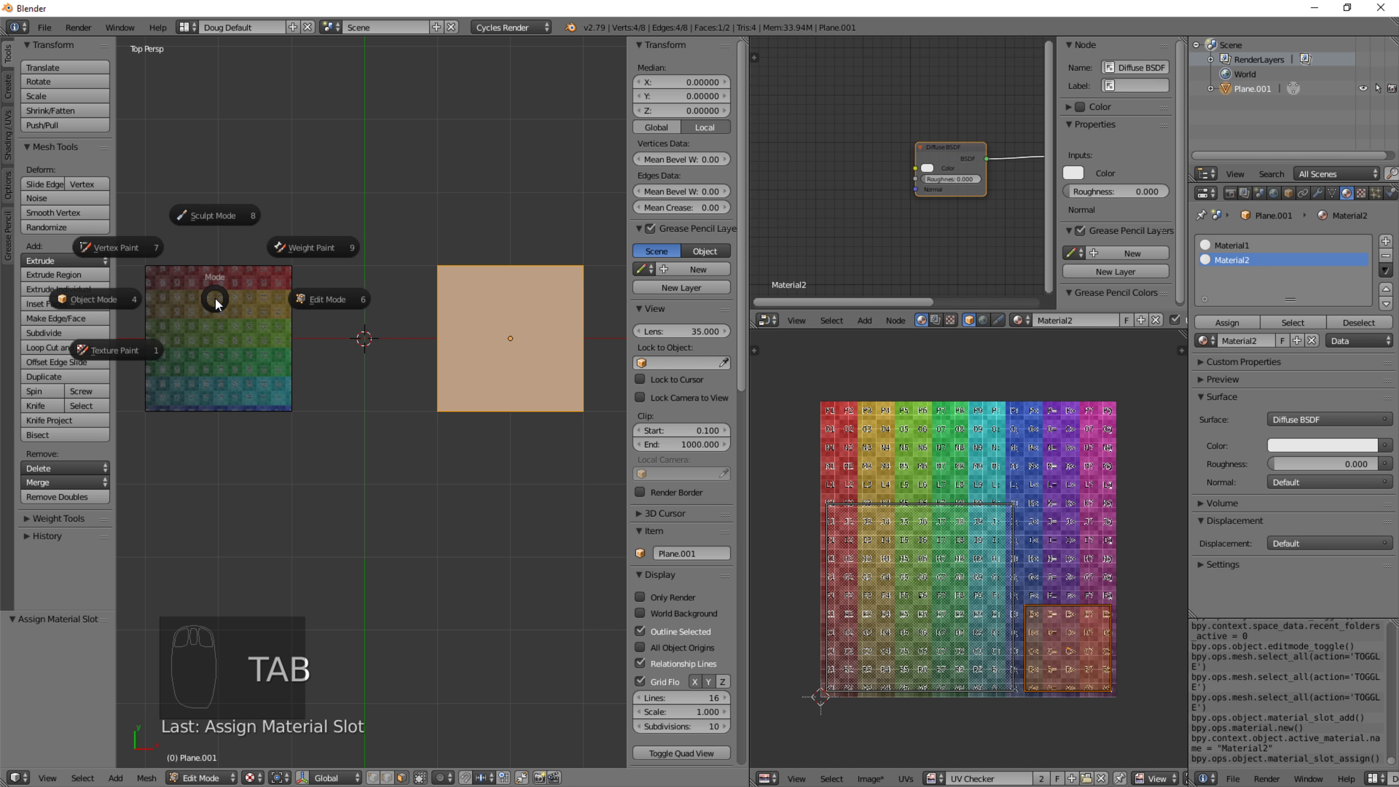
left_click(367, 333)
right_click(283, 324)
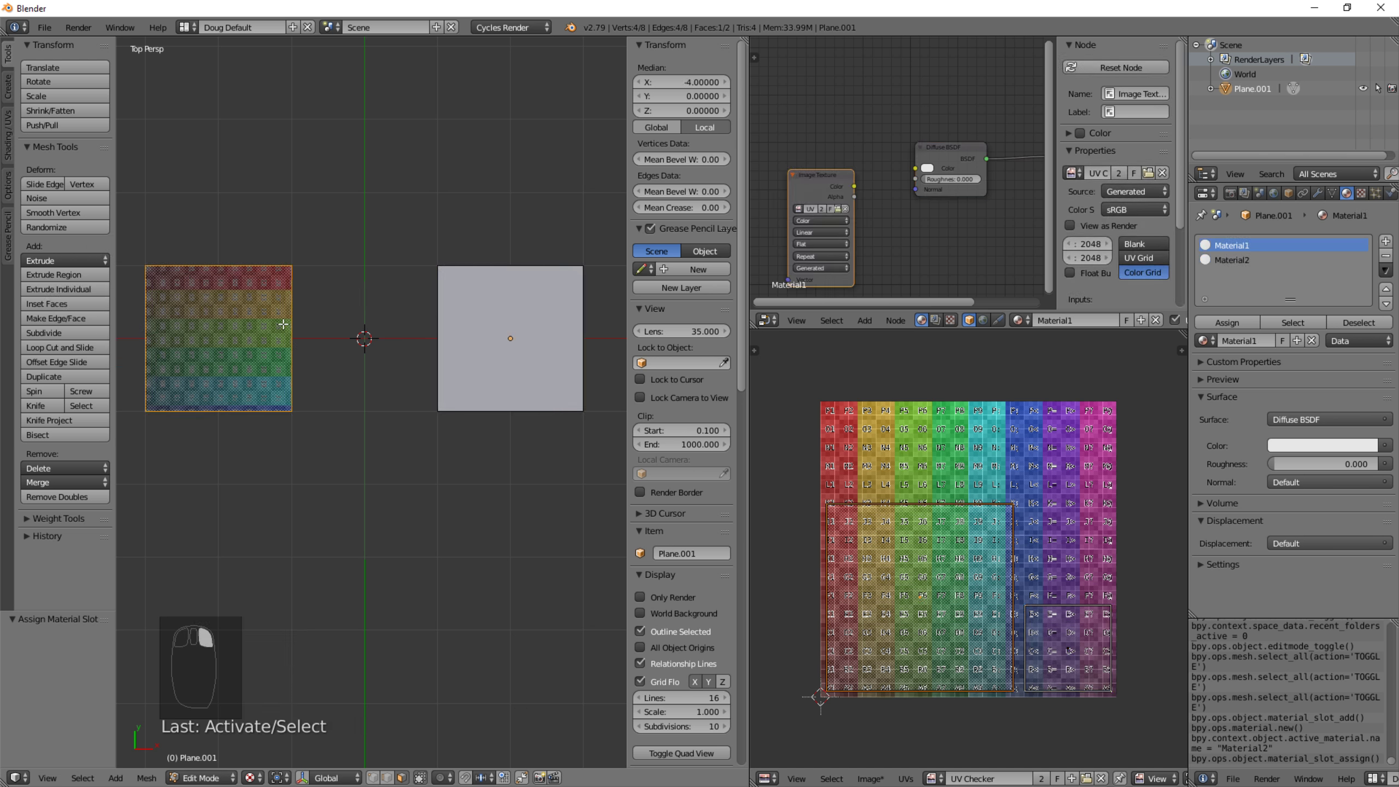
right_click(519, 292)
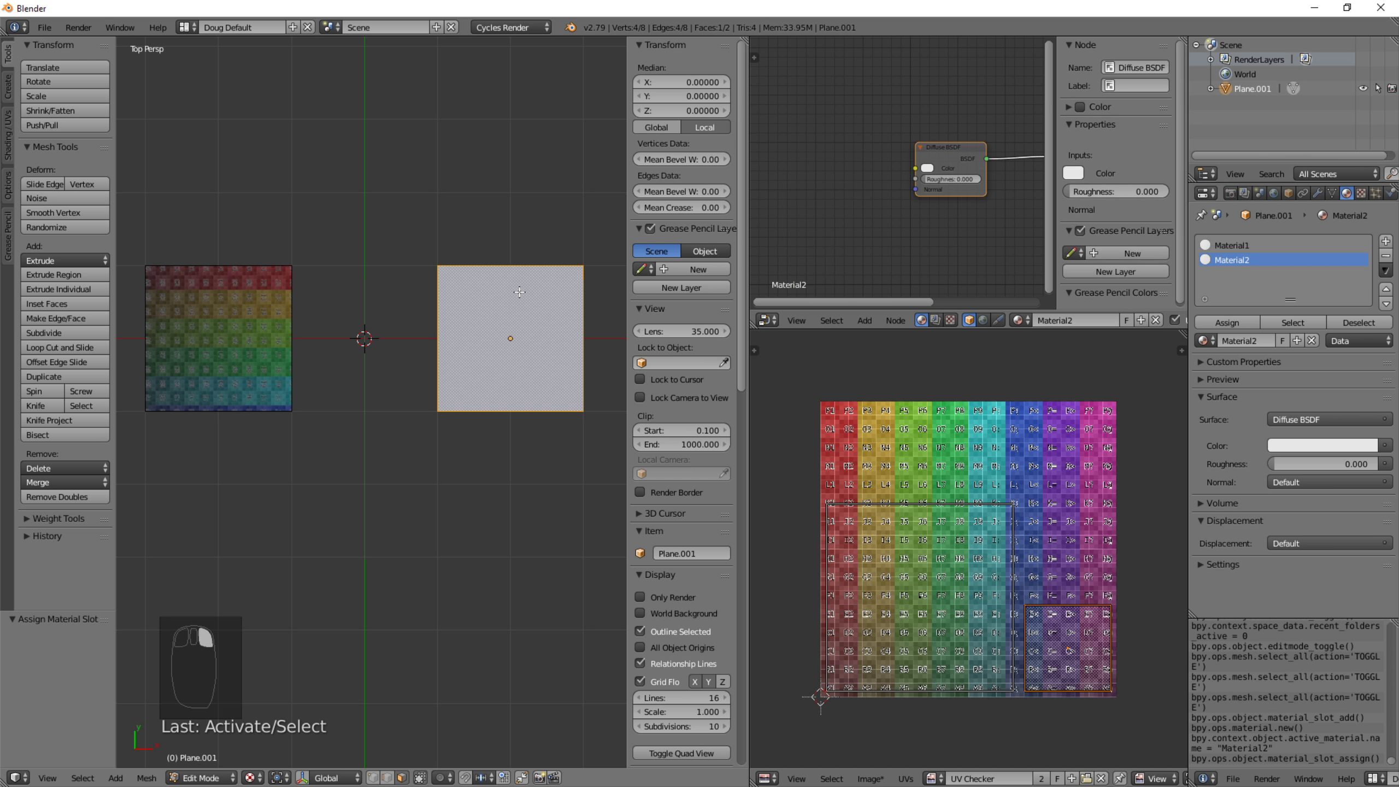
Export the model to the Desktop as an FBX file named Two Quads Two Materials.
left_click(44, 26)
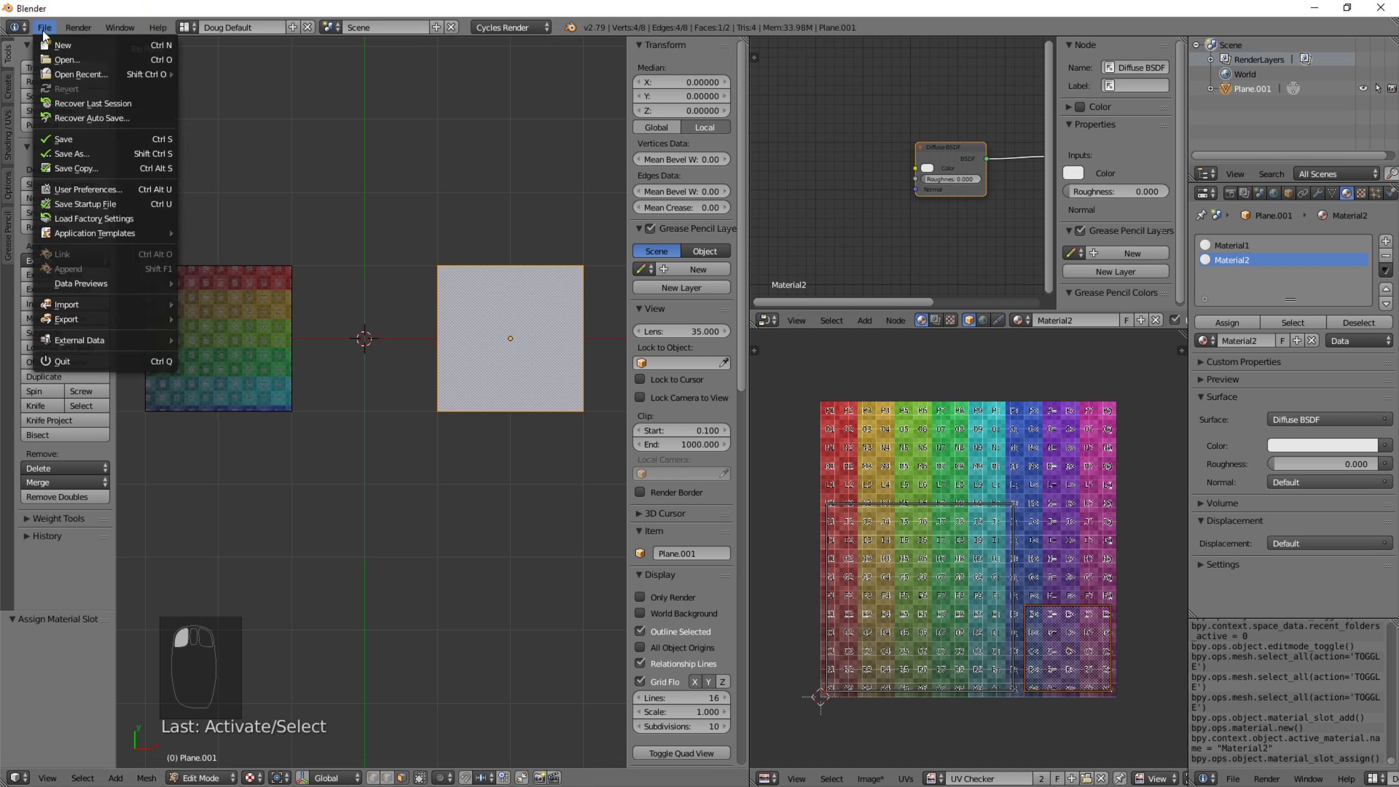
mouse_move(154, 310)
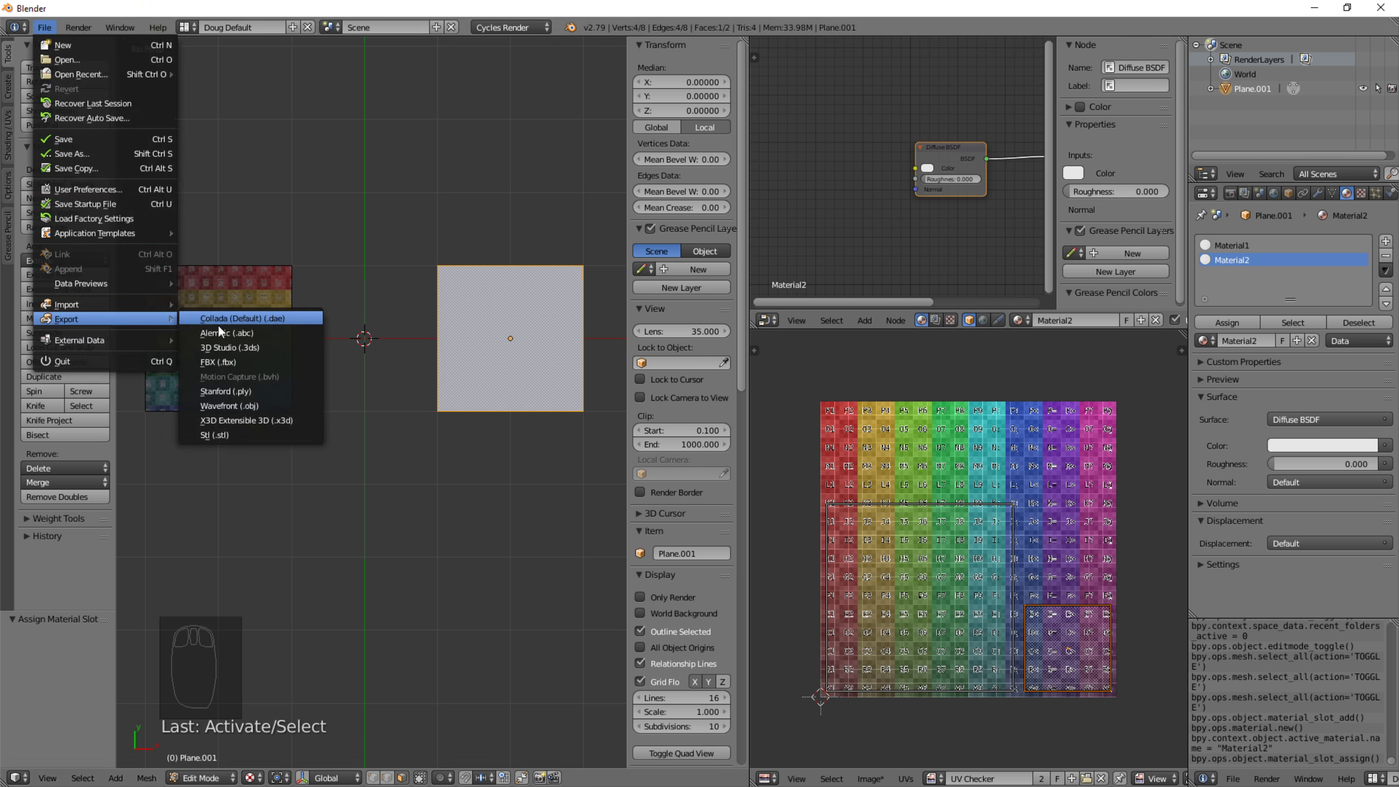
left_click(255, 359)
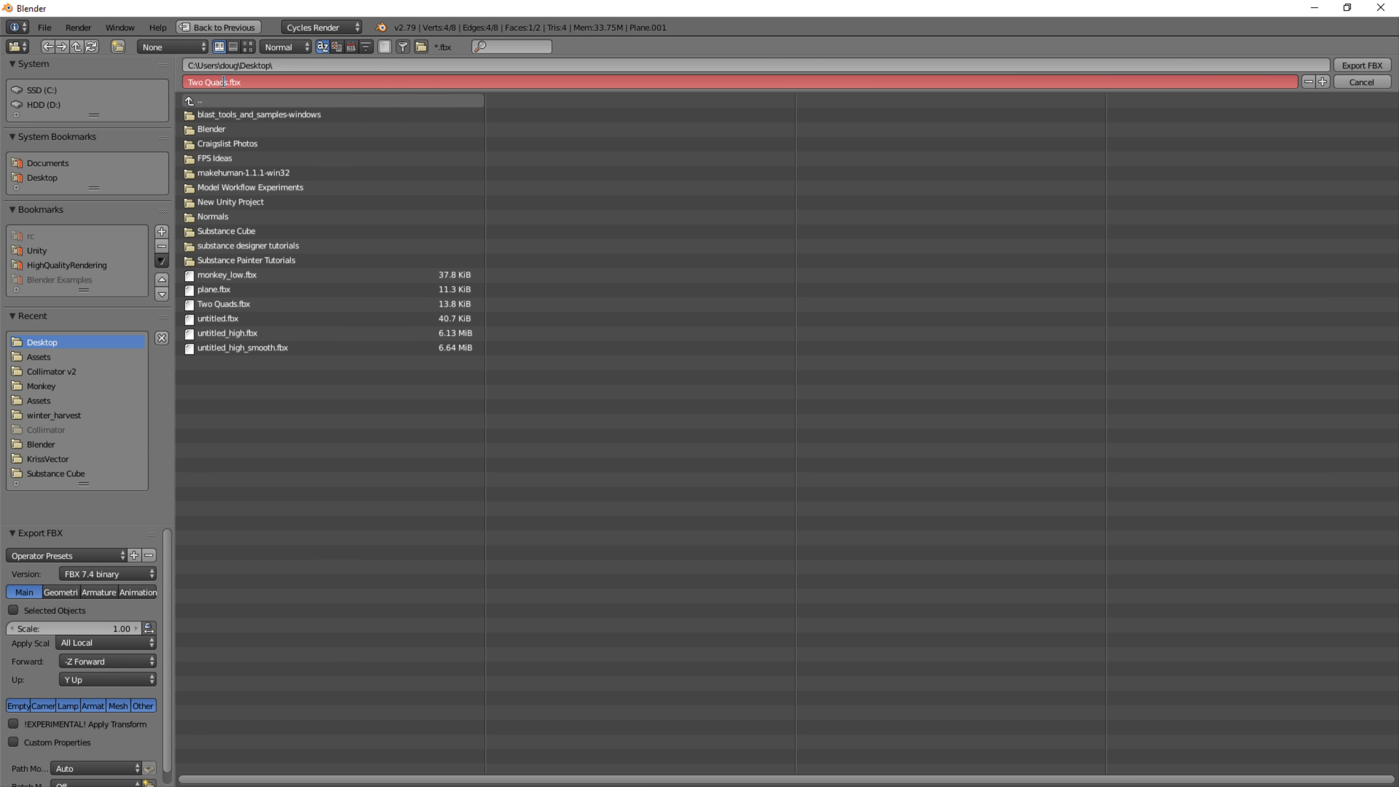
type("Two Materials")
key("Return")
key("Return")
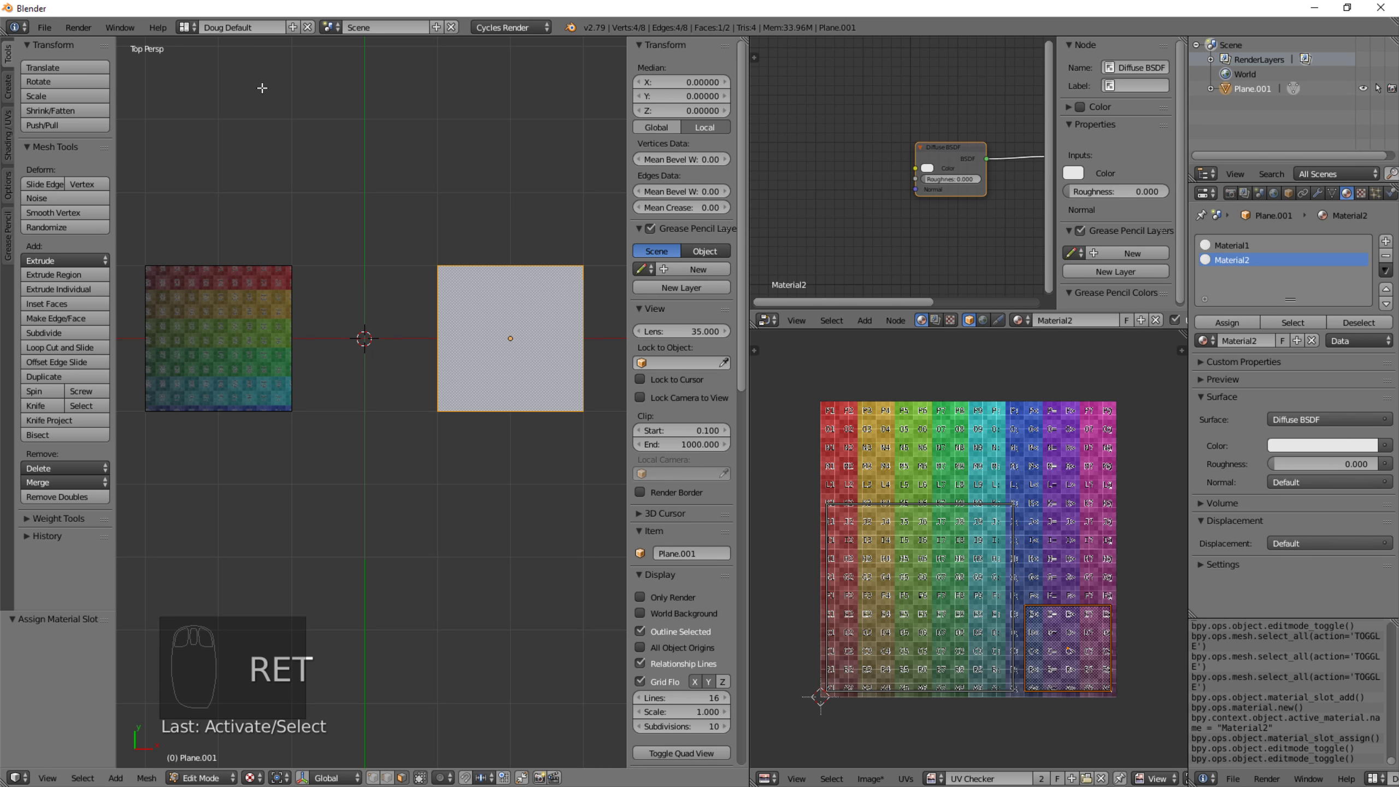
Switch to Unity and extract the materials of the Two Quads Two Materials model into the Assets folder.
left_click(1301, 5)
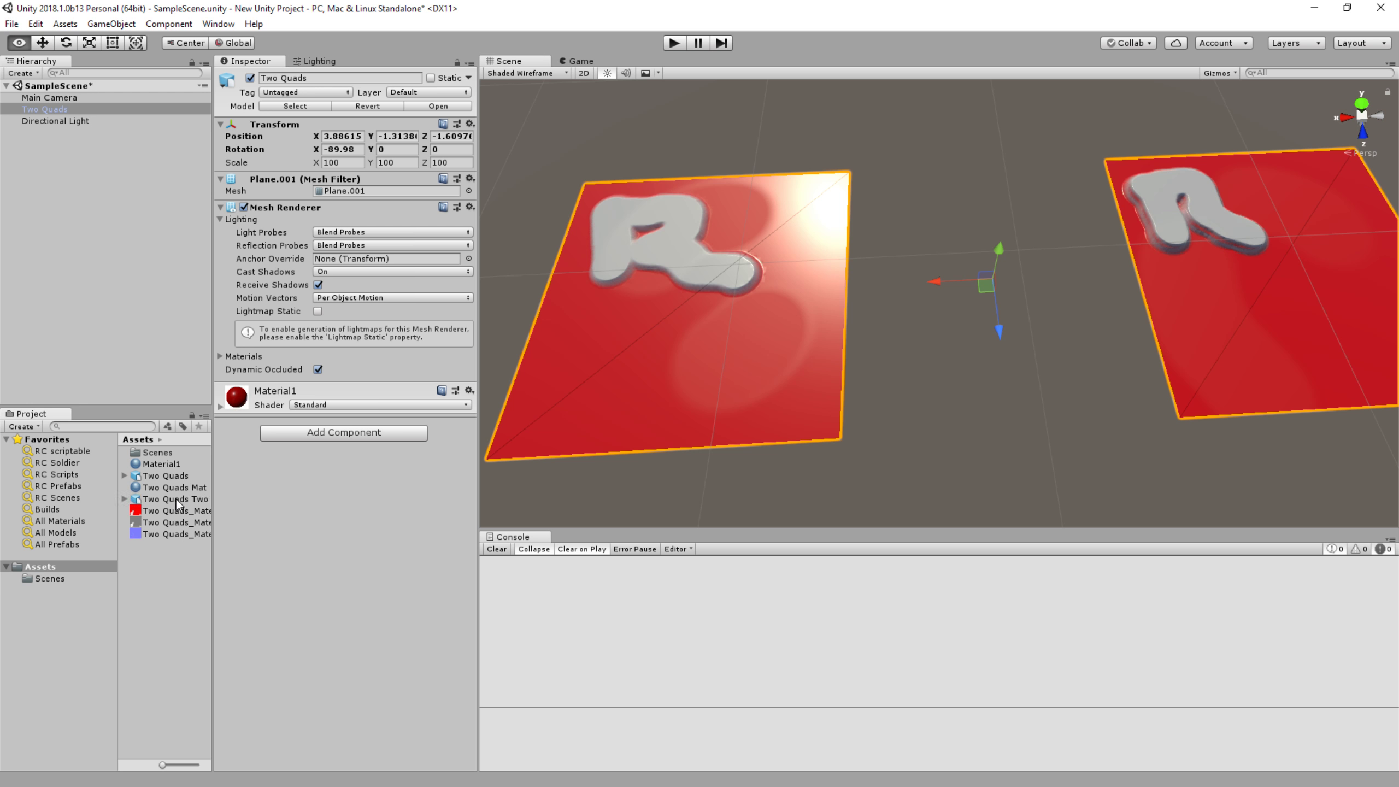
left_click_drag(213, 499, 251, 499)
left_click(215, 499)
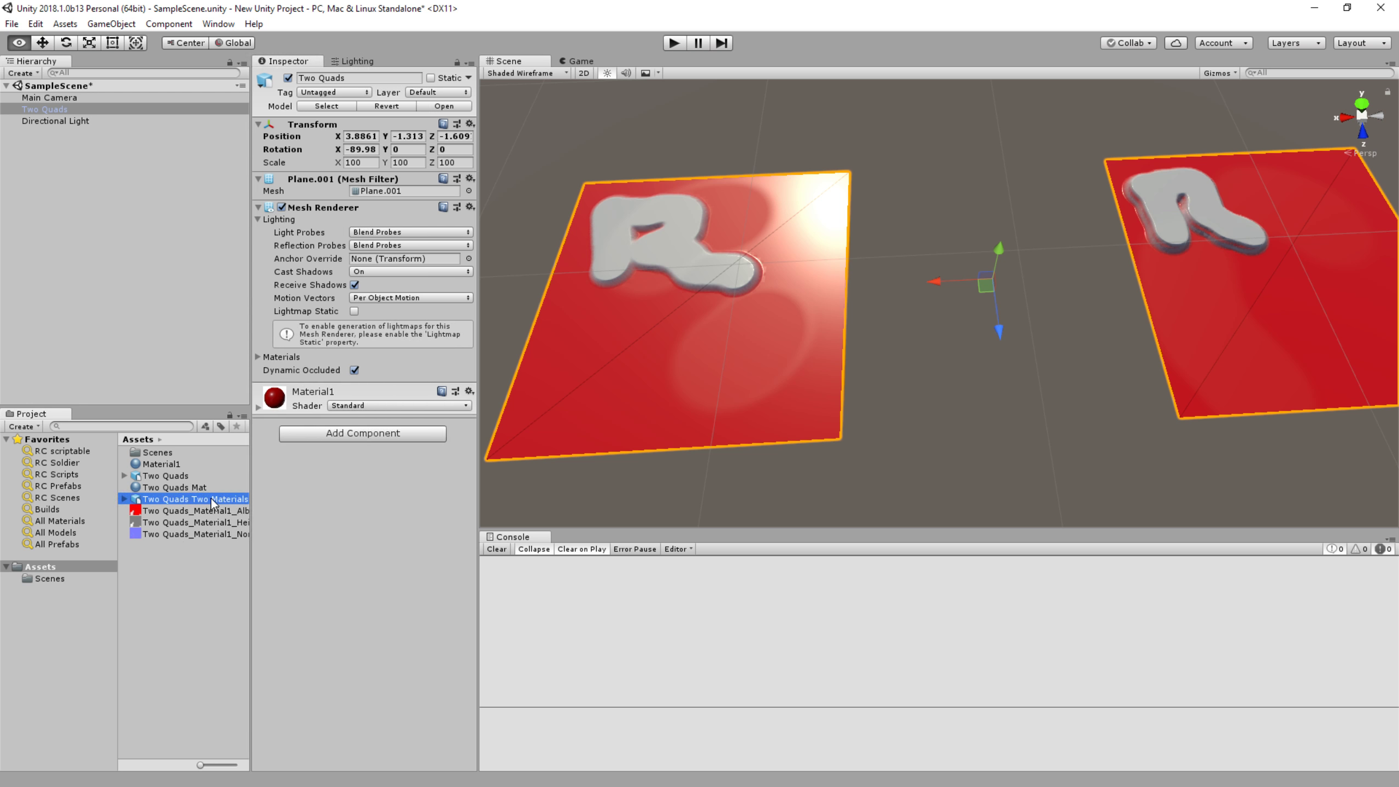
left_click(398, 172)
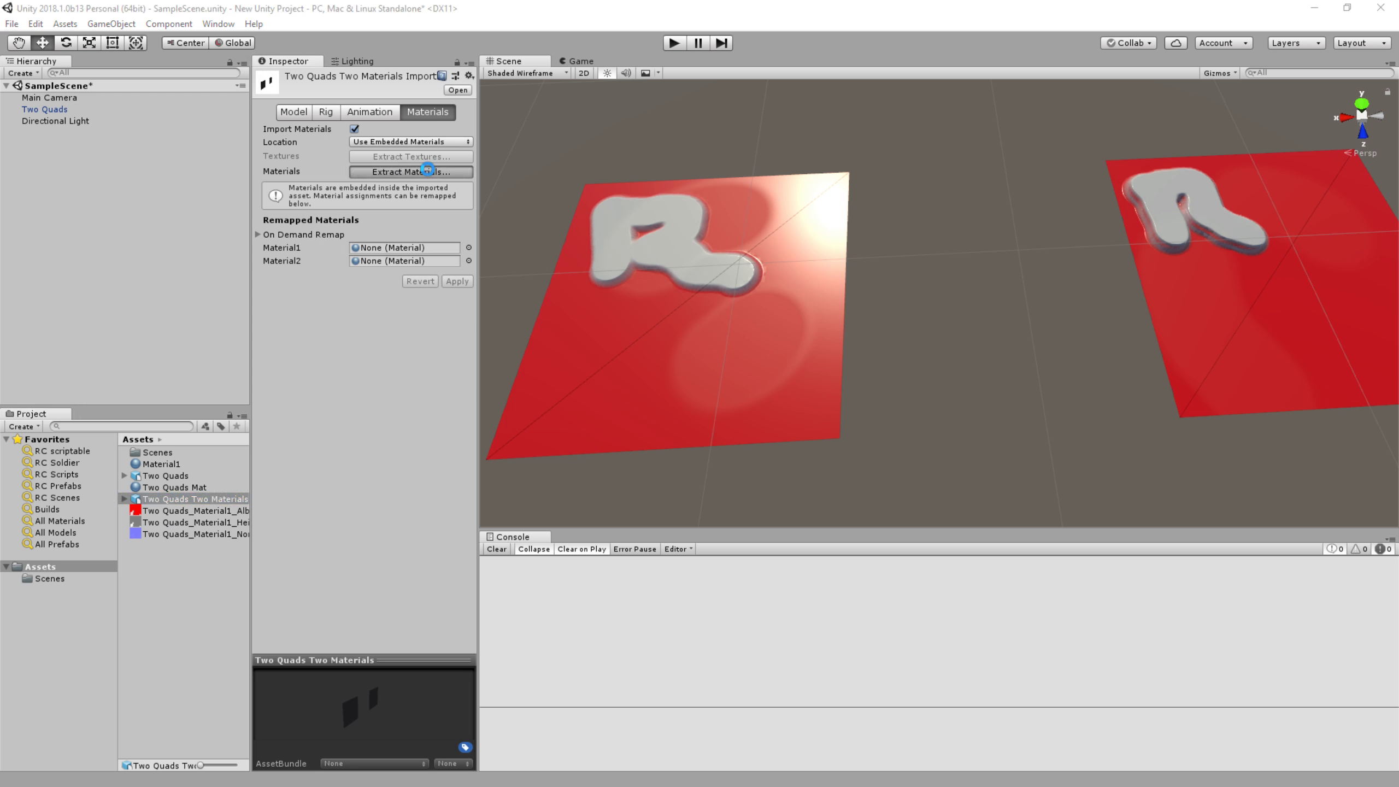
left_click(743, 499)
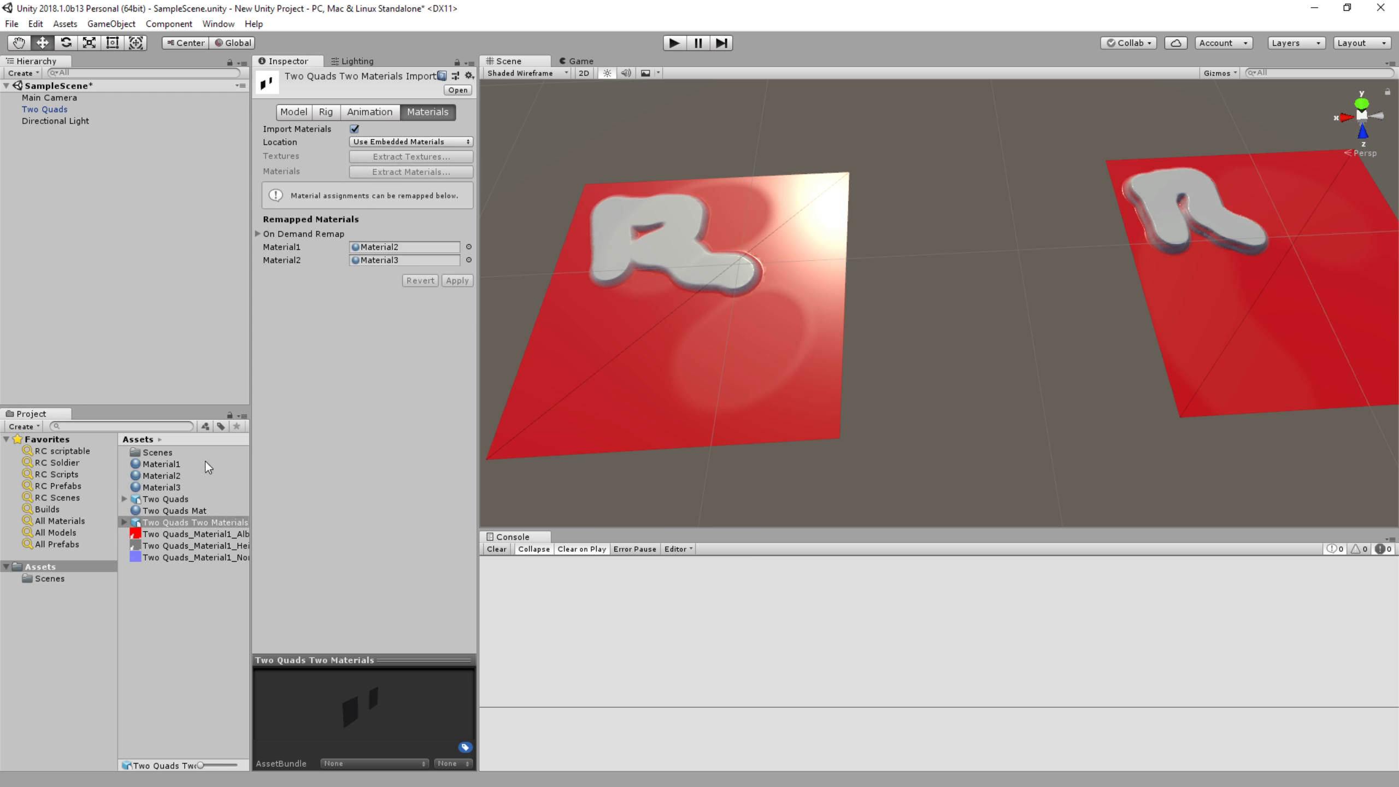
Assign the Two Quads_Material1 albedo texture to Material2's Albedo map.
left_click(172, 477)
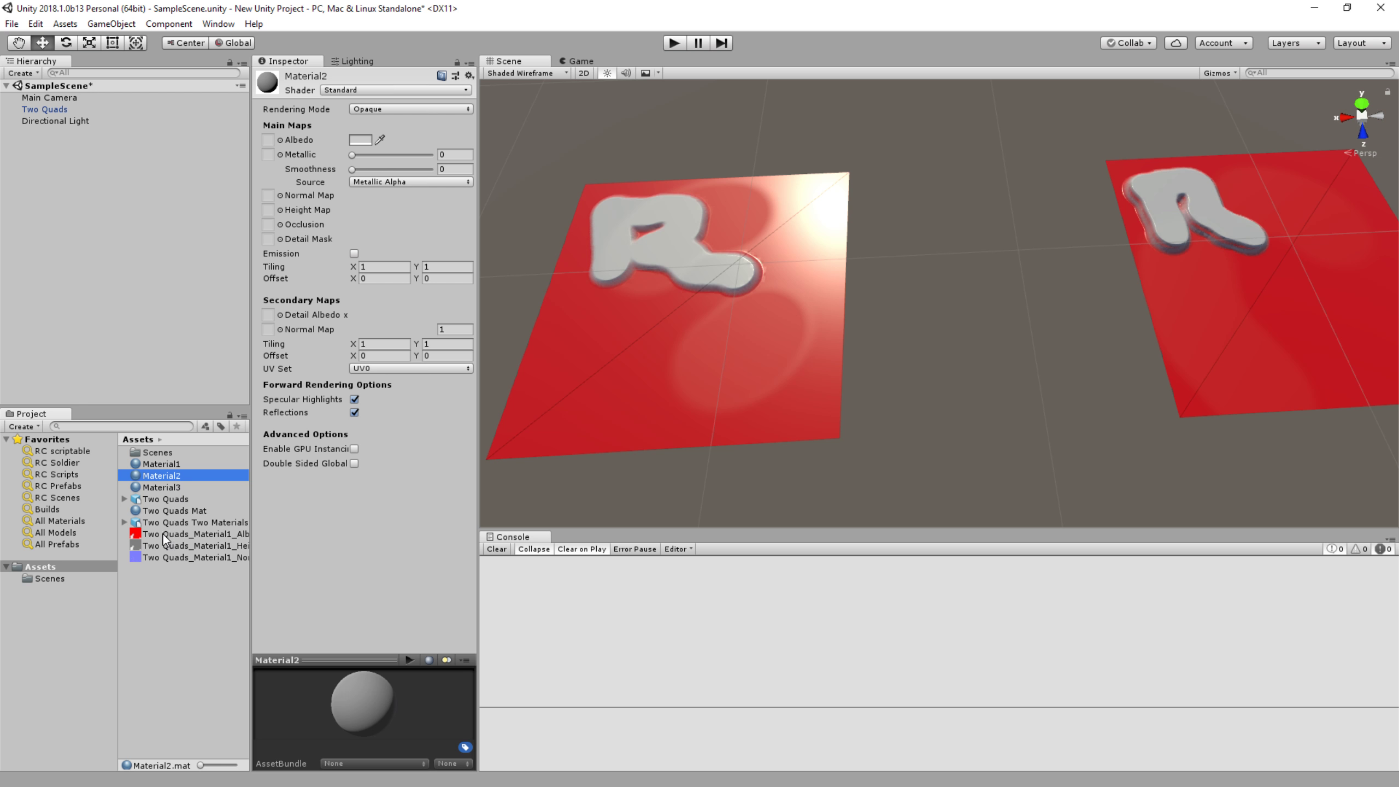
left_click_drag(165, 539, 268, 141)
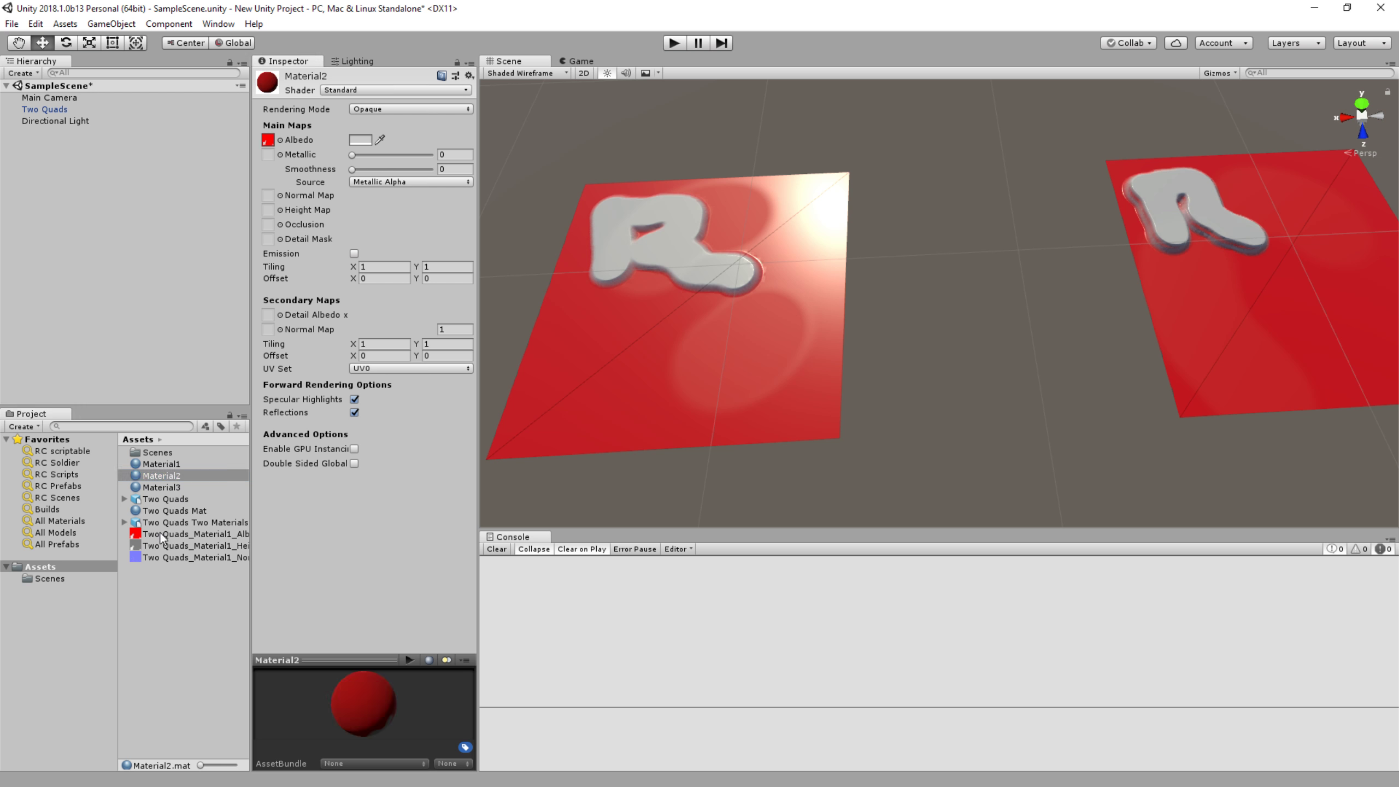
Place the Two Quads Two Materials model in the scene near the existing quads, at about X 4.06, Y -0.02, Z 1.93.
scroll(640, 365, "down", 8)
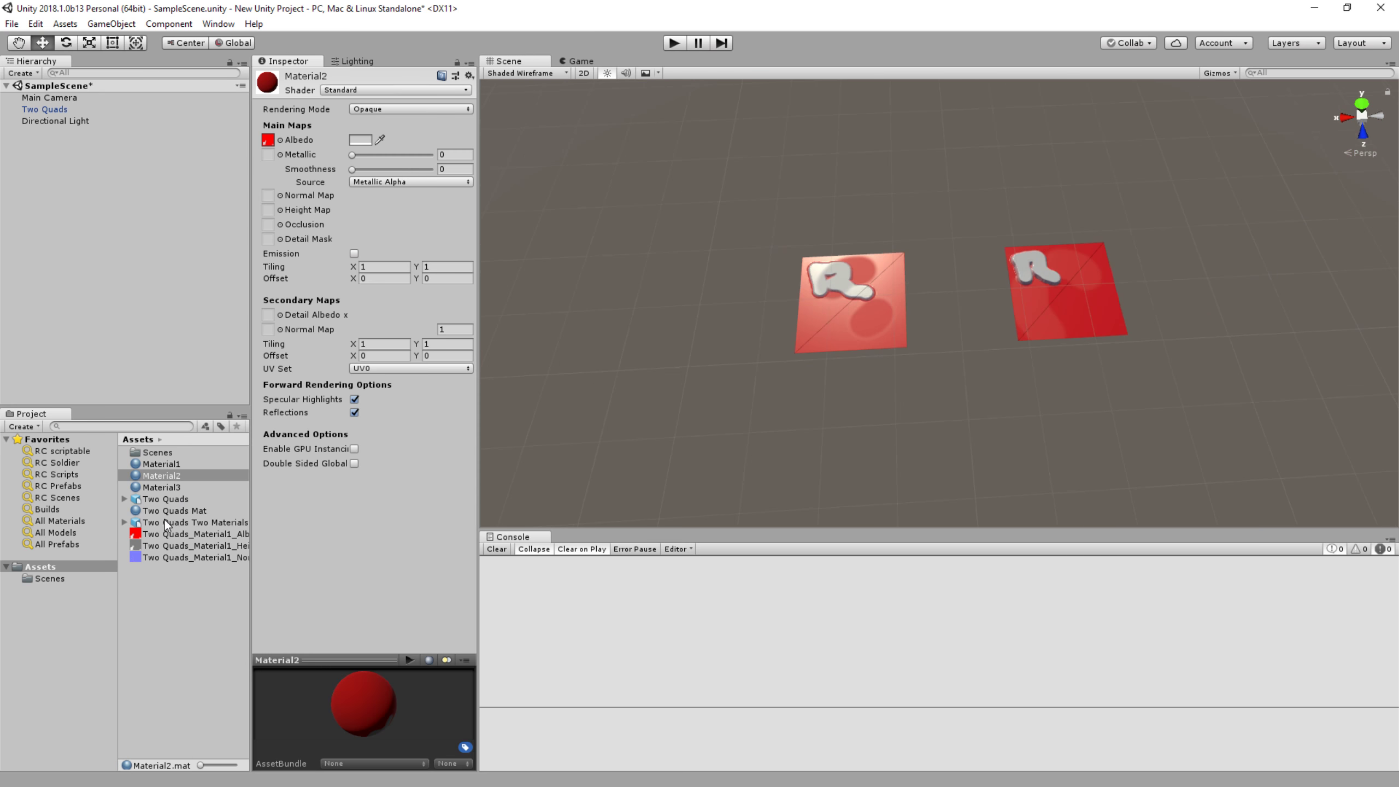
left_click_drag(164, 520, 649, 314)
key("s")
mouse_move(616, 393)
right_mouse_down()
mouse_move(578, 395)
mouse_move(613, 396)
right_mouse_up()
left_click_drag(723, 327, 933, 372)
key("w")
right_click_drag(934, 376, 931, 417)
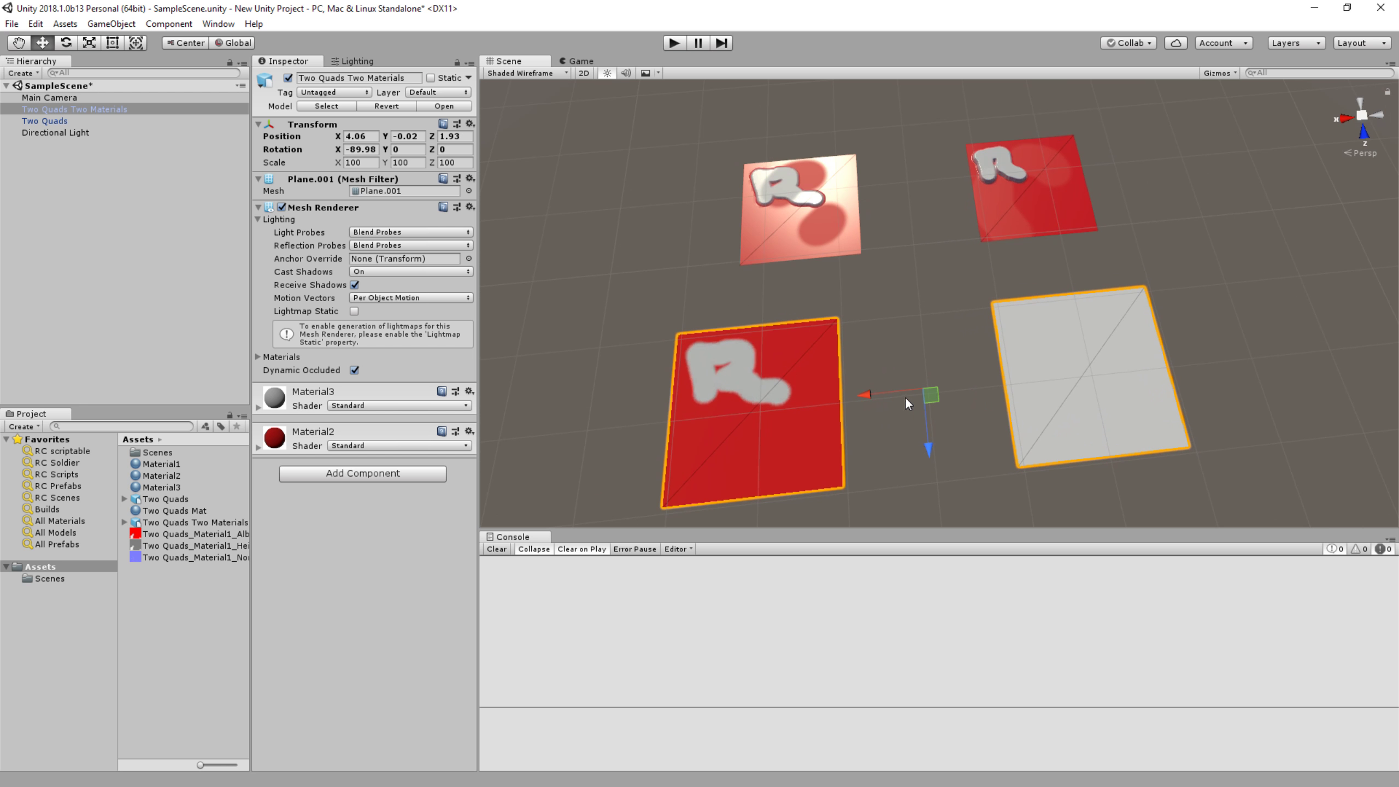
Set the Y position of both Two Quads and Two Quads Two Materials to 0.
left_click(810, 239)
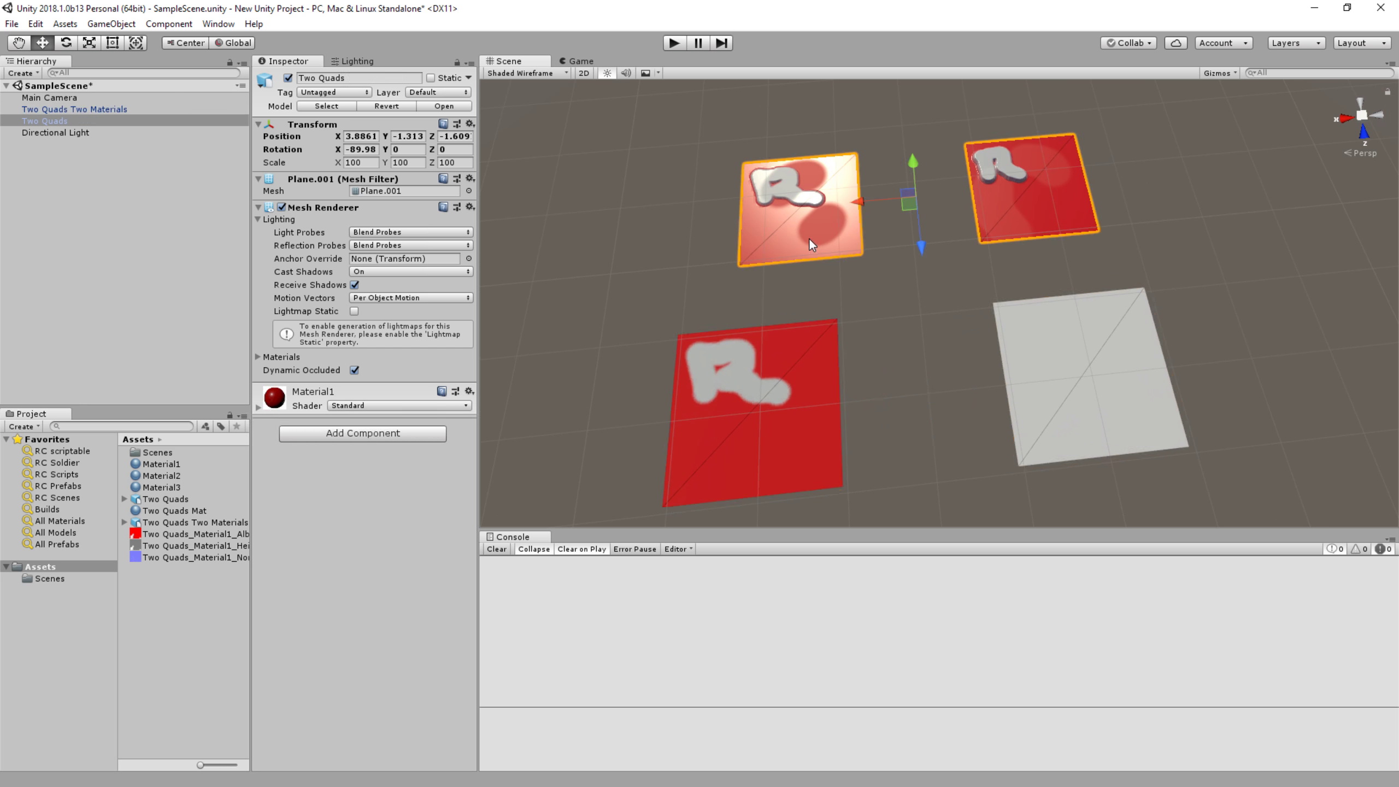
left_click(395, 137)
type("0")
left_click(740, 439)
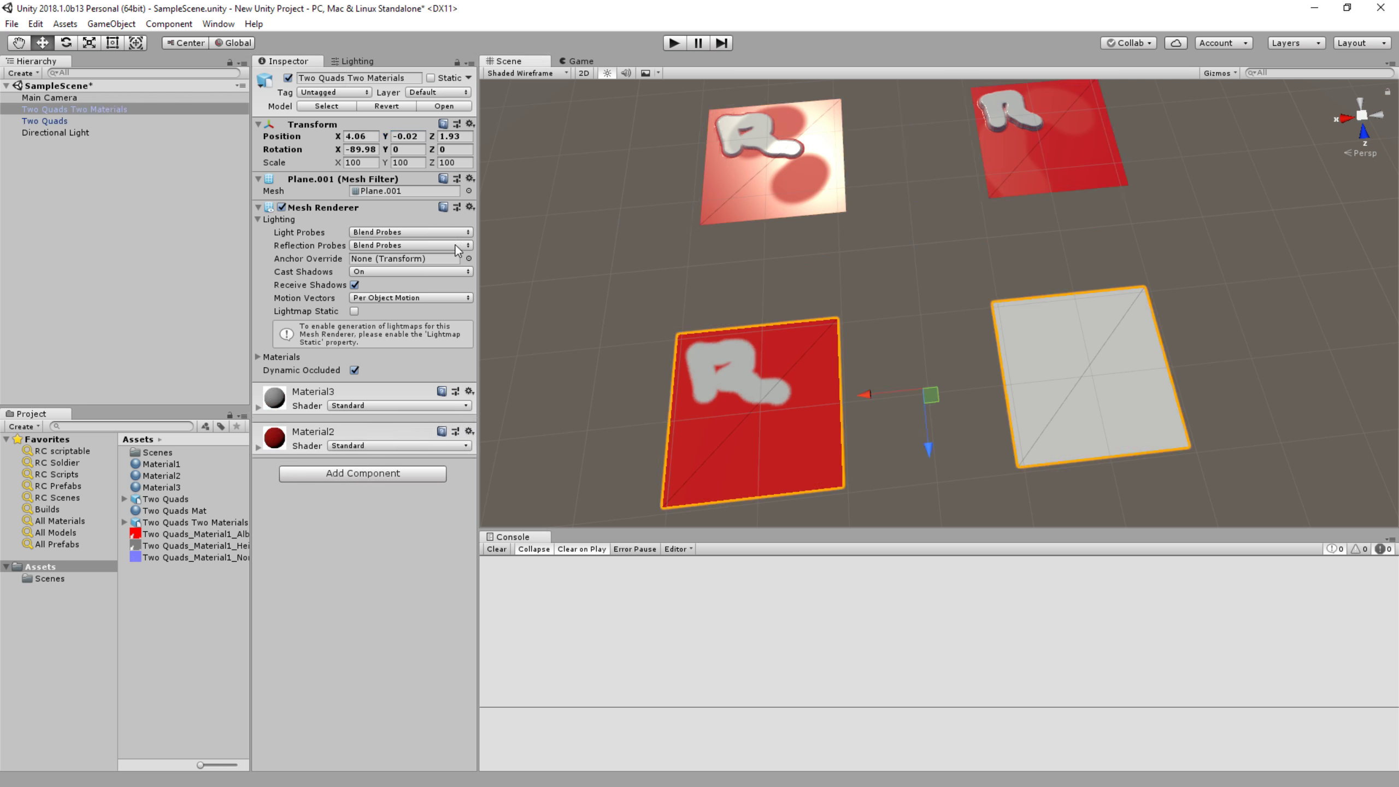
left_click(416, 133)
type("0")
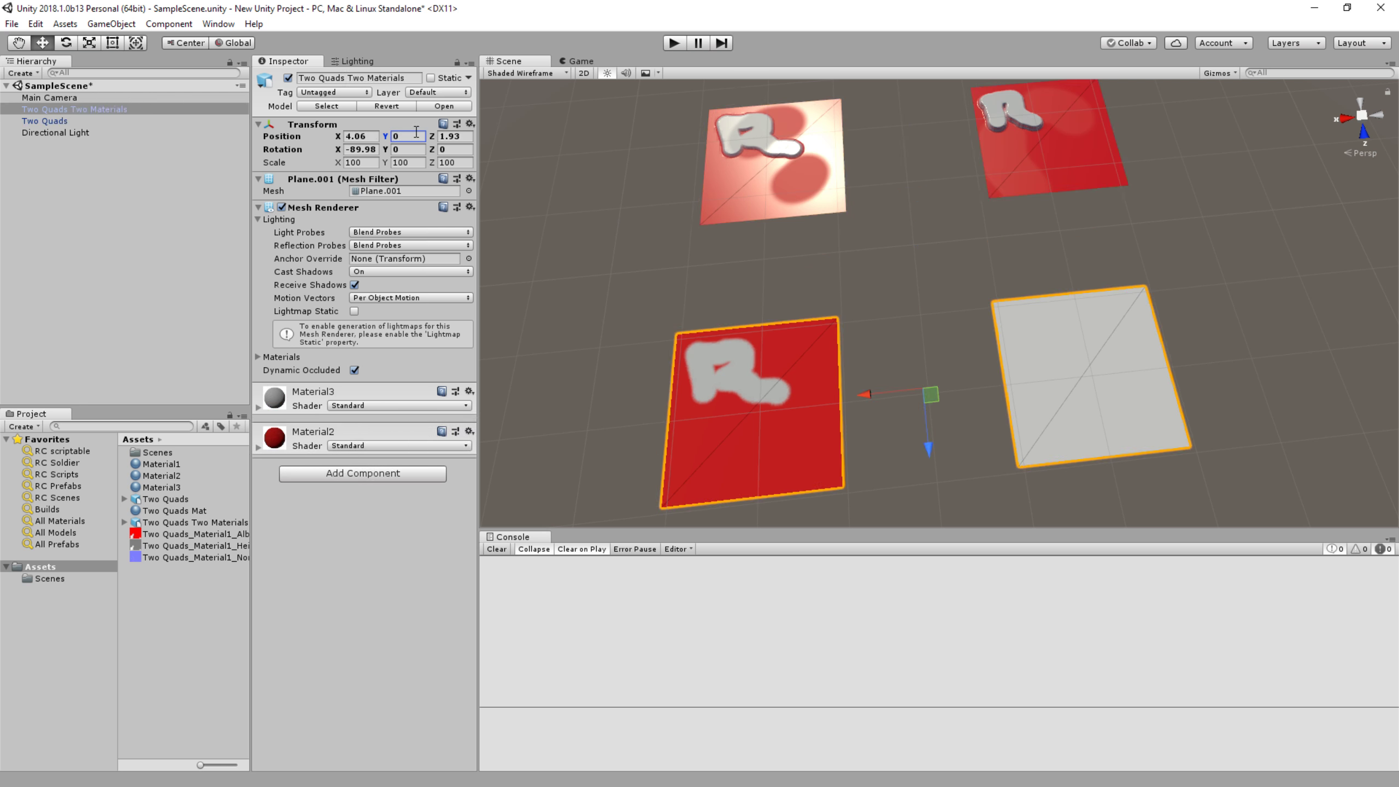
Set Material2's Smoothness to 1 with Albedo Alpha as source, and assign the Two Quads_Material1 normal and height textures to its maps.
left_click(151, 524)
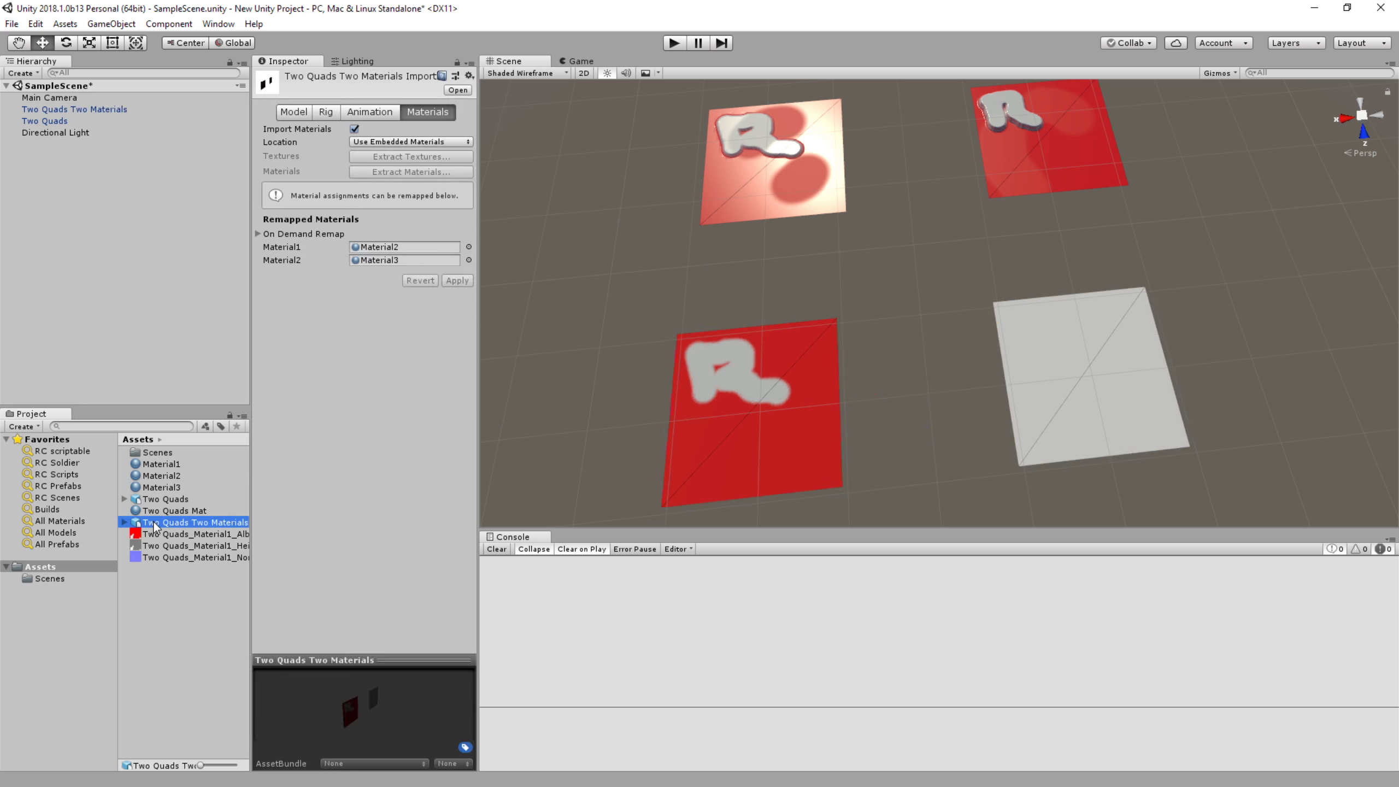
left_click(164, 475)
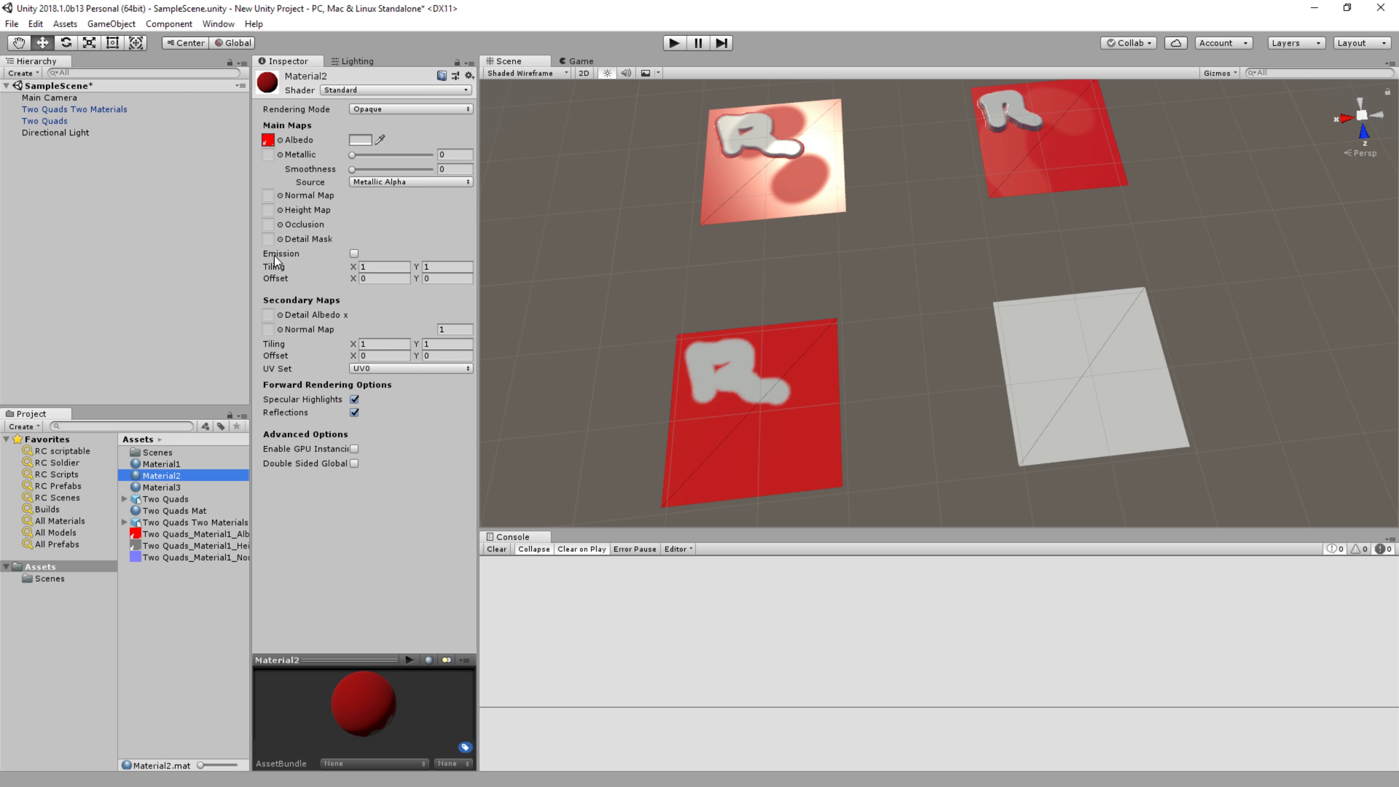
left_click_drag(350, 168, 508, 169)
left_click(372, 181)
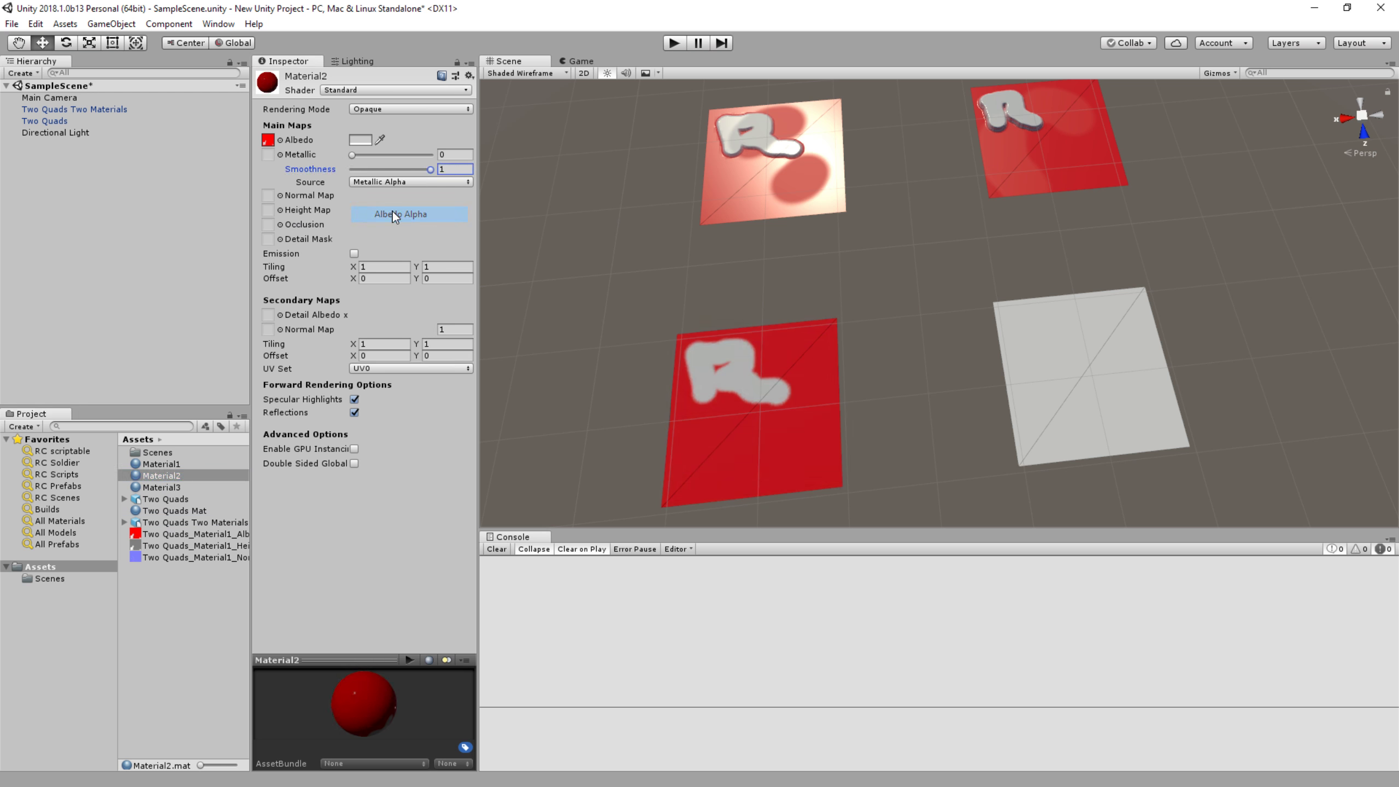
left_click(393, 212)
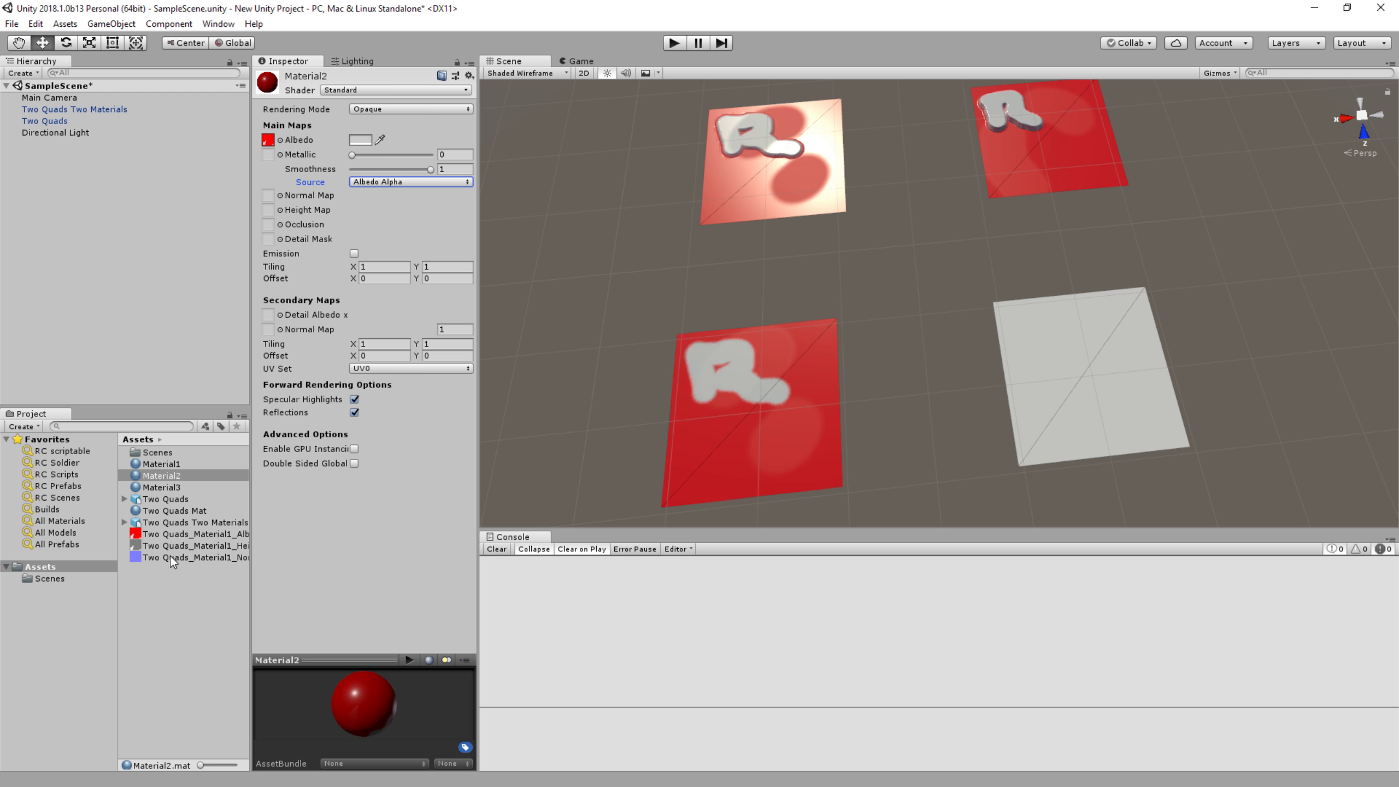
mouse_move(169, 555)
left_mouse_down()
mouse_move(291, 166)
mouse_move(270, 225)
mouse_move(268, 196)
left_mouse_up()
left_click_drag(184, 547, 269, 209)
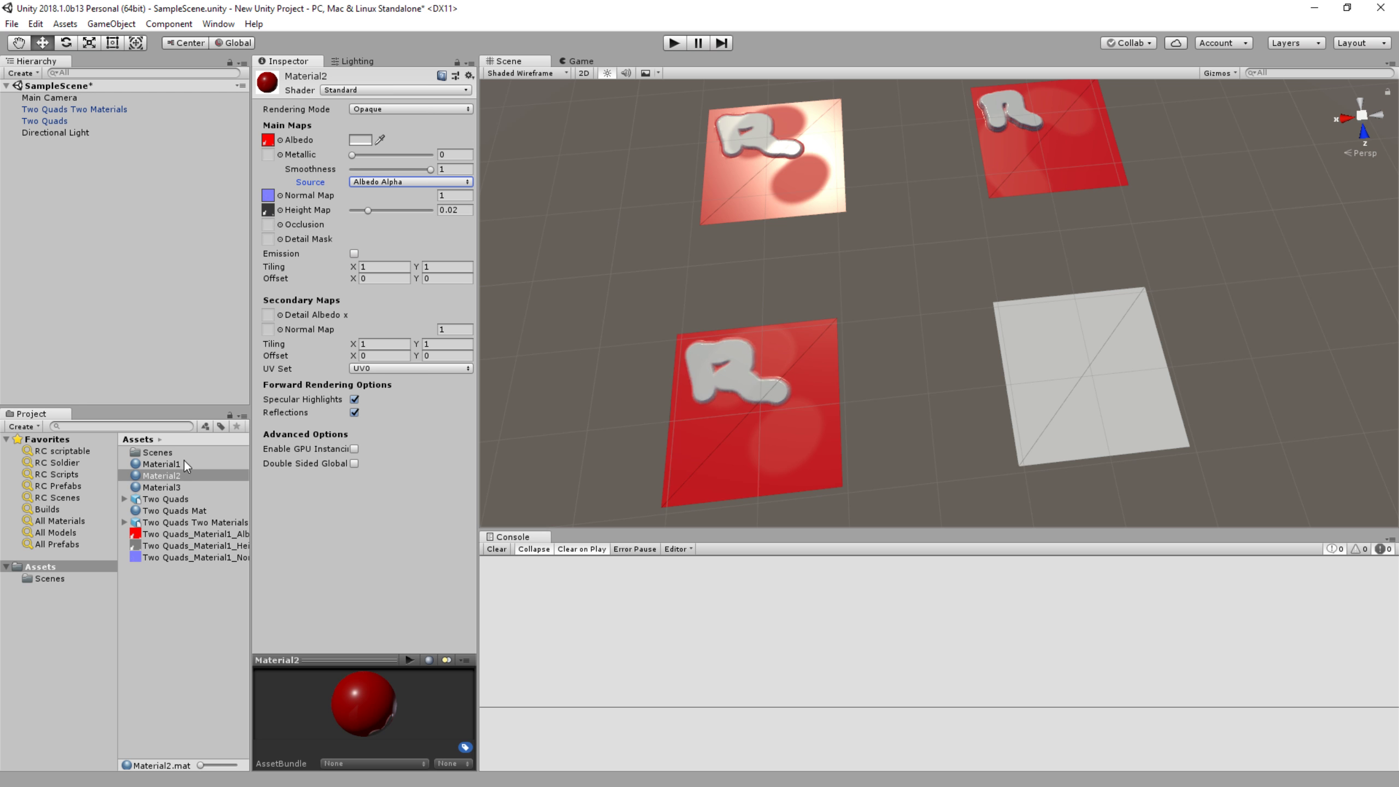
Set Material1's albedo tint to pure white (FFFFFF).
left_click(160, 488)
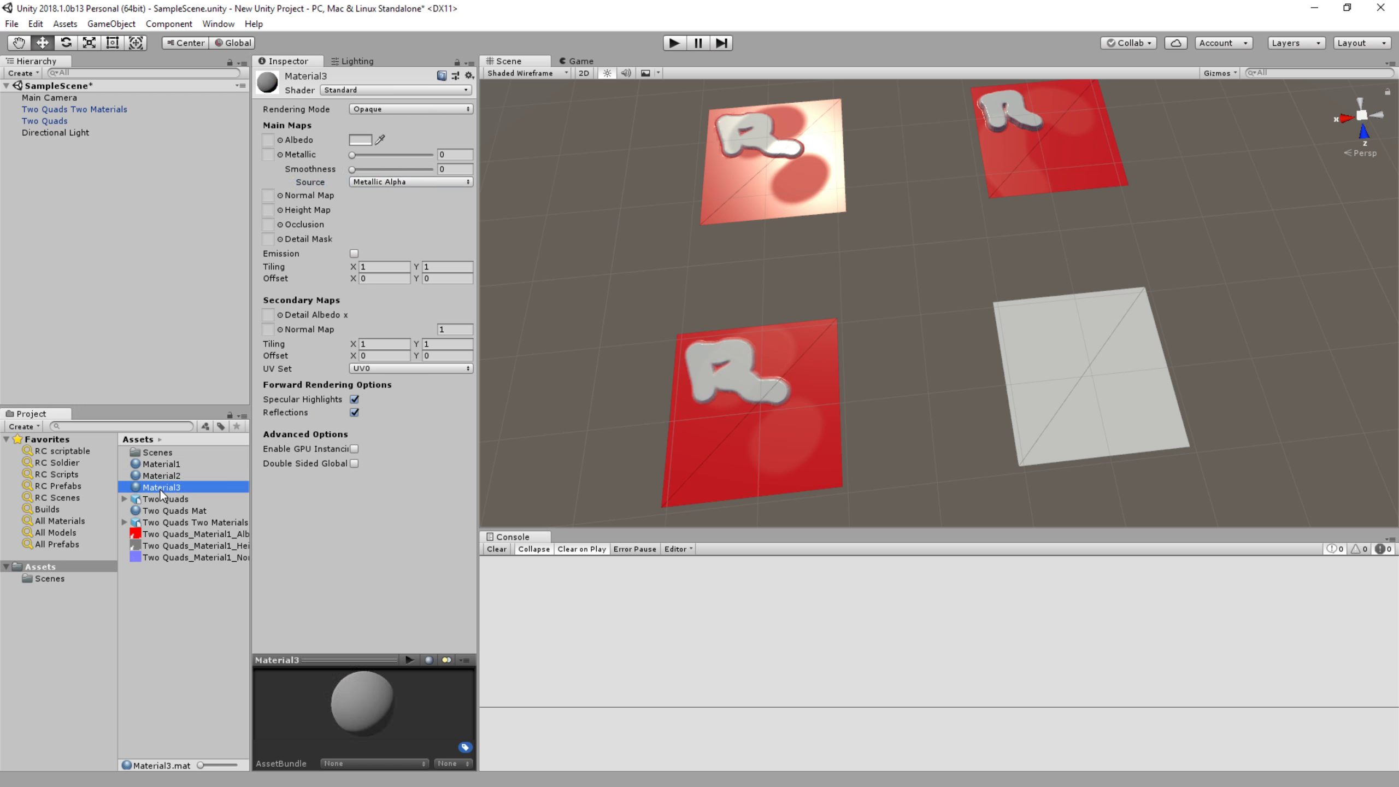
left_click(163, 475)
left_click(162, 464)
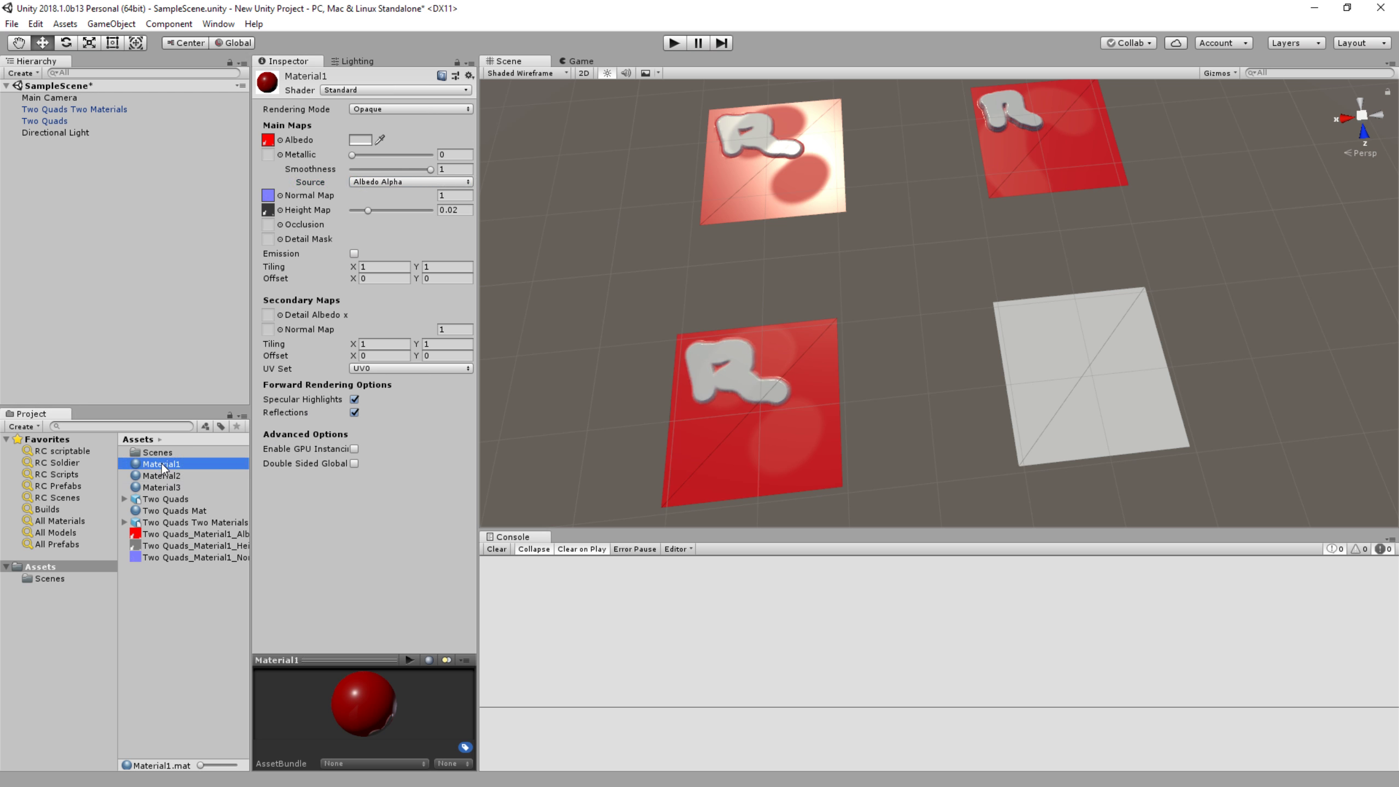
left_click(361, 139)
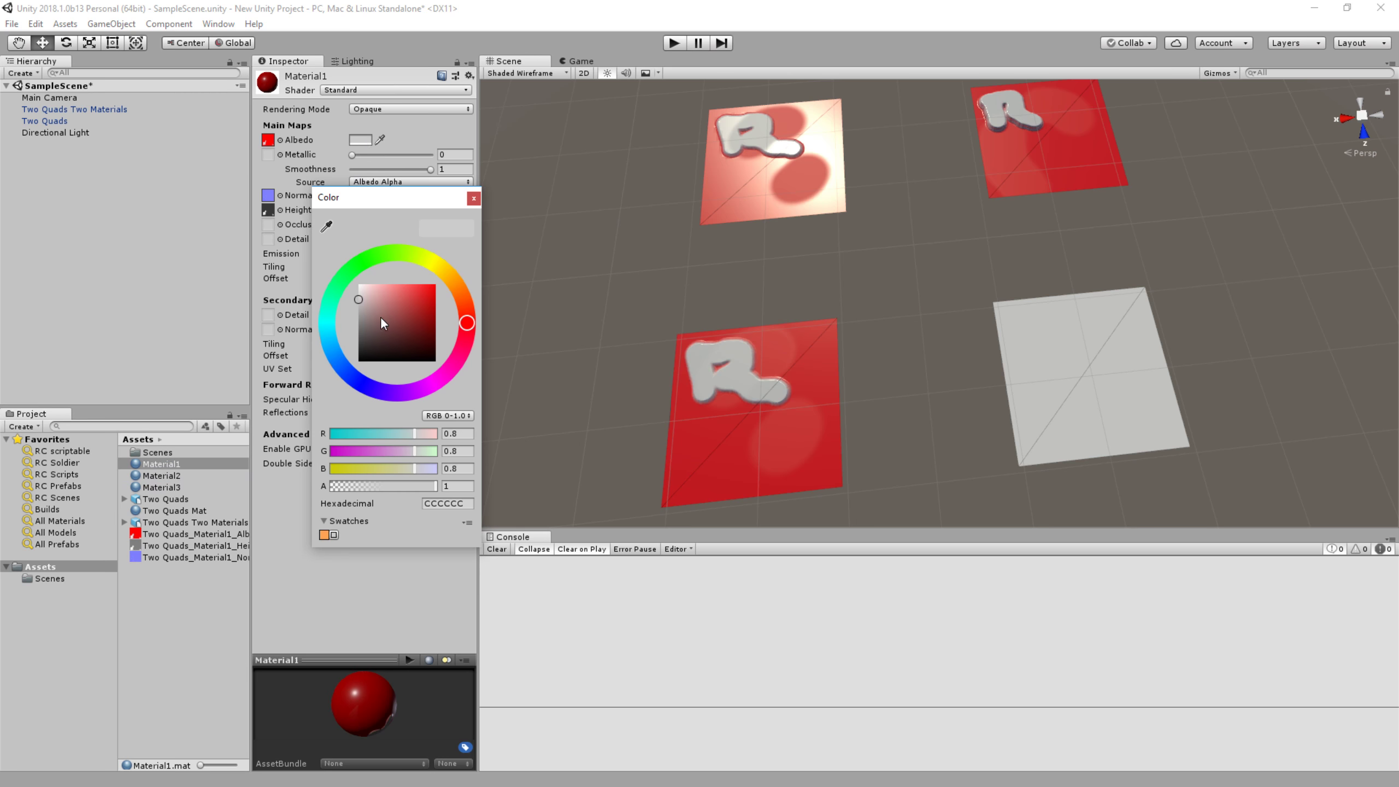
left_click_drag(381, 316, 343, 274)
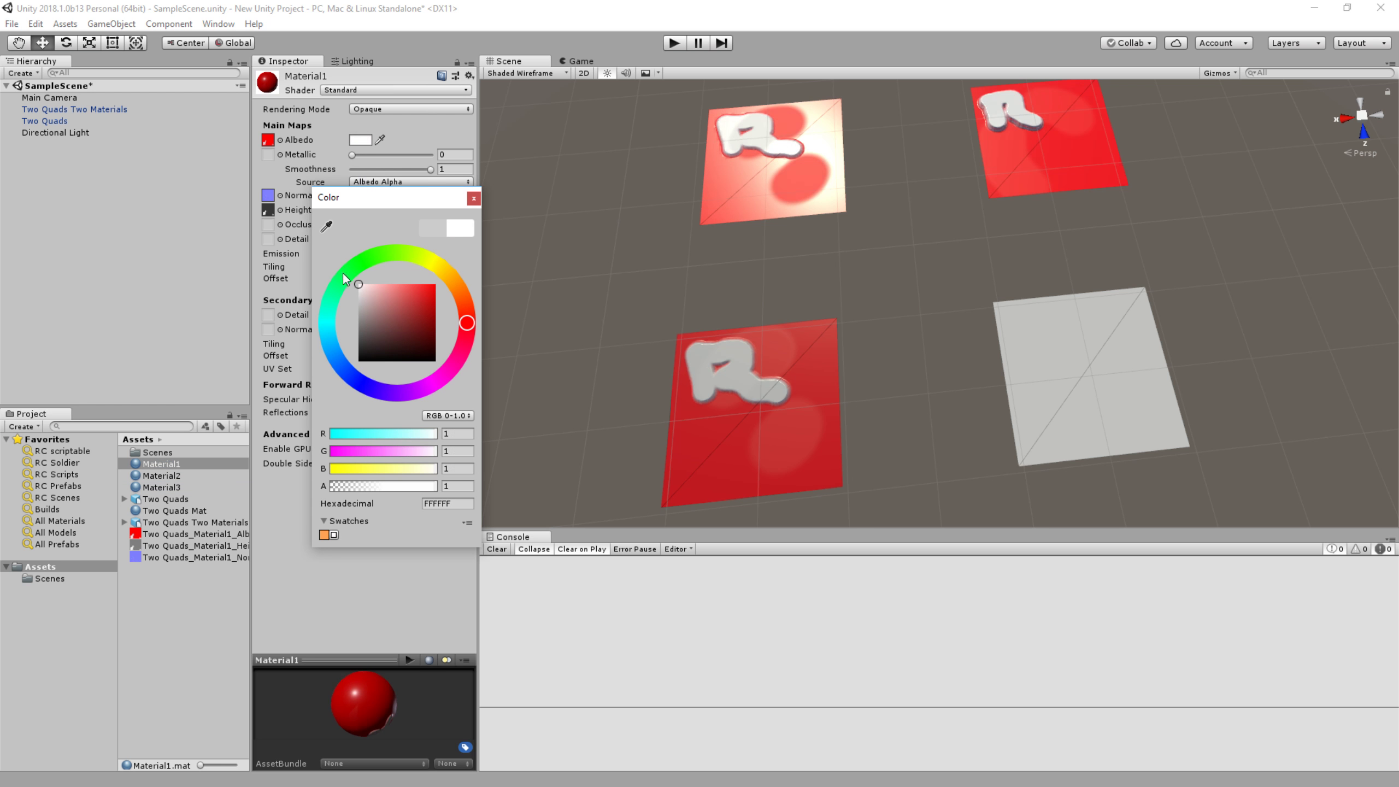
left_click(473, 199)
Set Material2's albedo tint to pure white (FFFFFF).
left_click(179, 472)
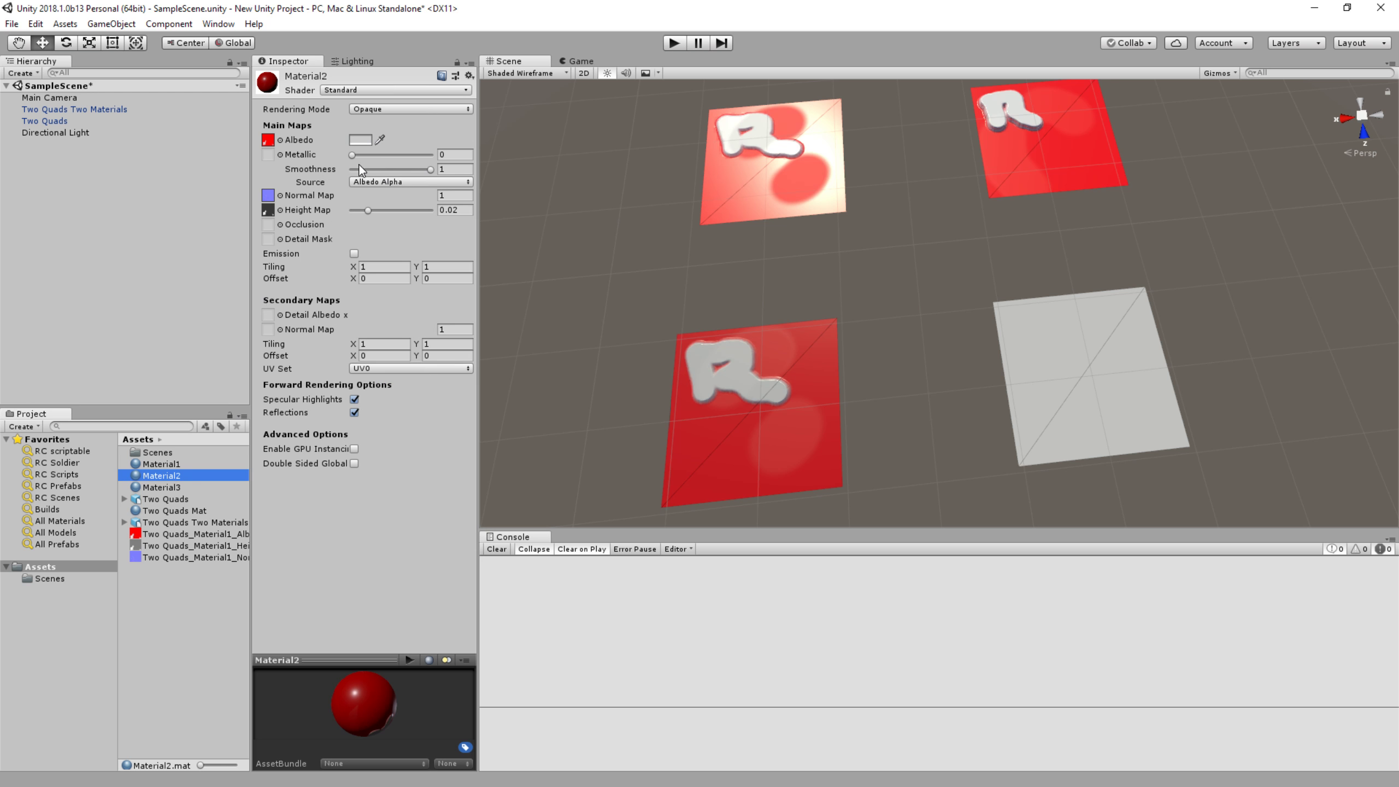
left_click(363, 140)
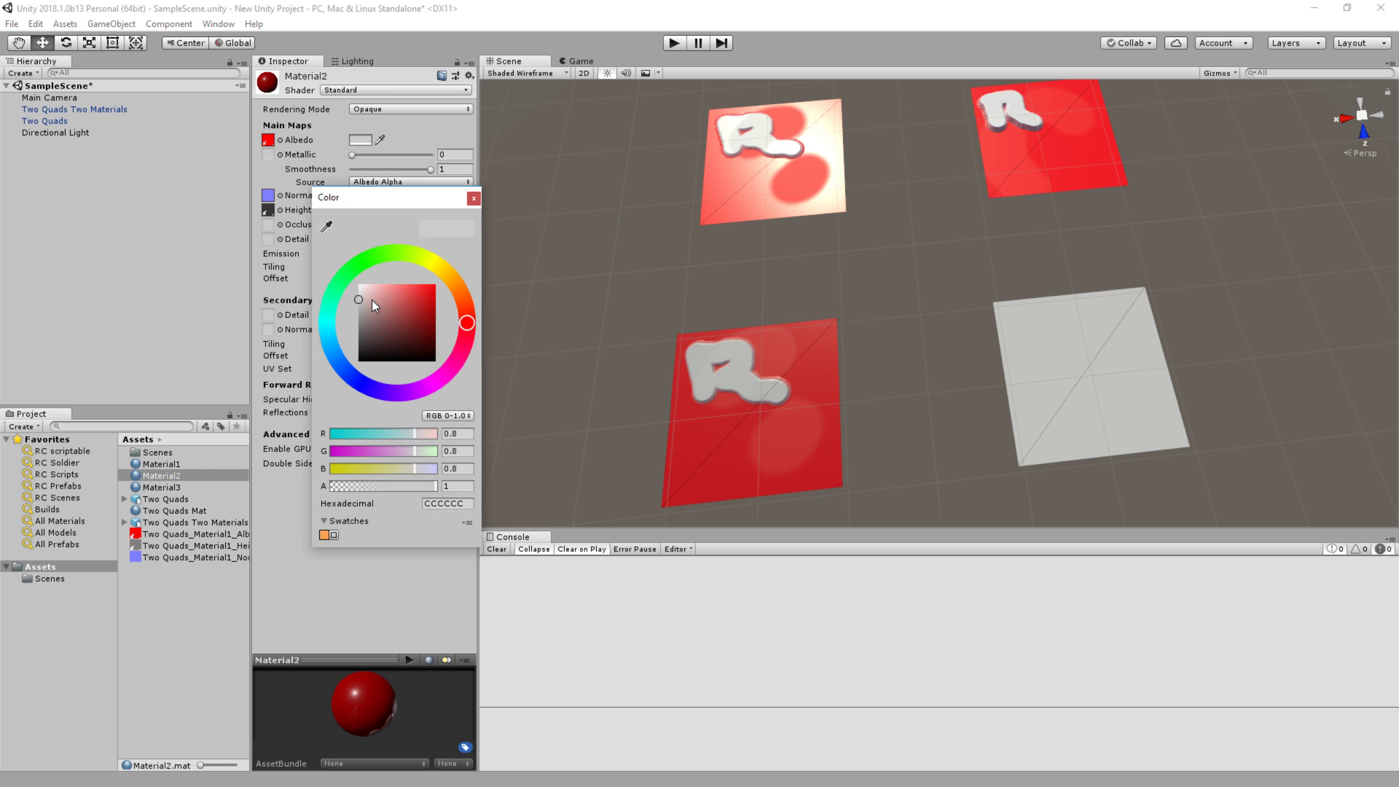
mouse_move(372, 299)
left_mouse_down()
mouse_move(429, 313)
mouse_move(449, 264)
mouse_move(435, 323)
mouse_move(411, 324)
mouse_move(426, 310)
mouse_move(293, 215)
left_mouse_up()
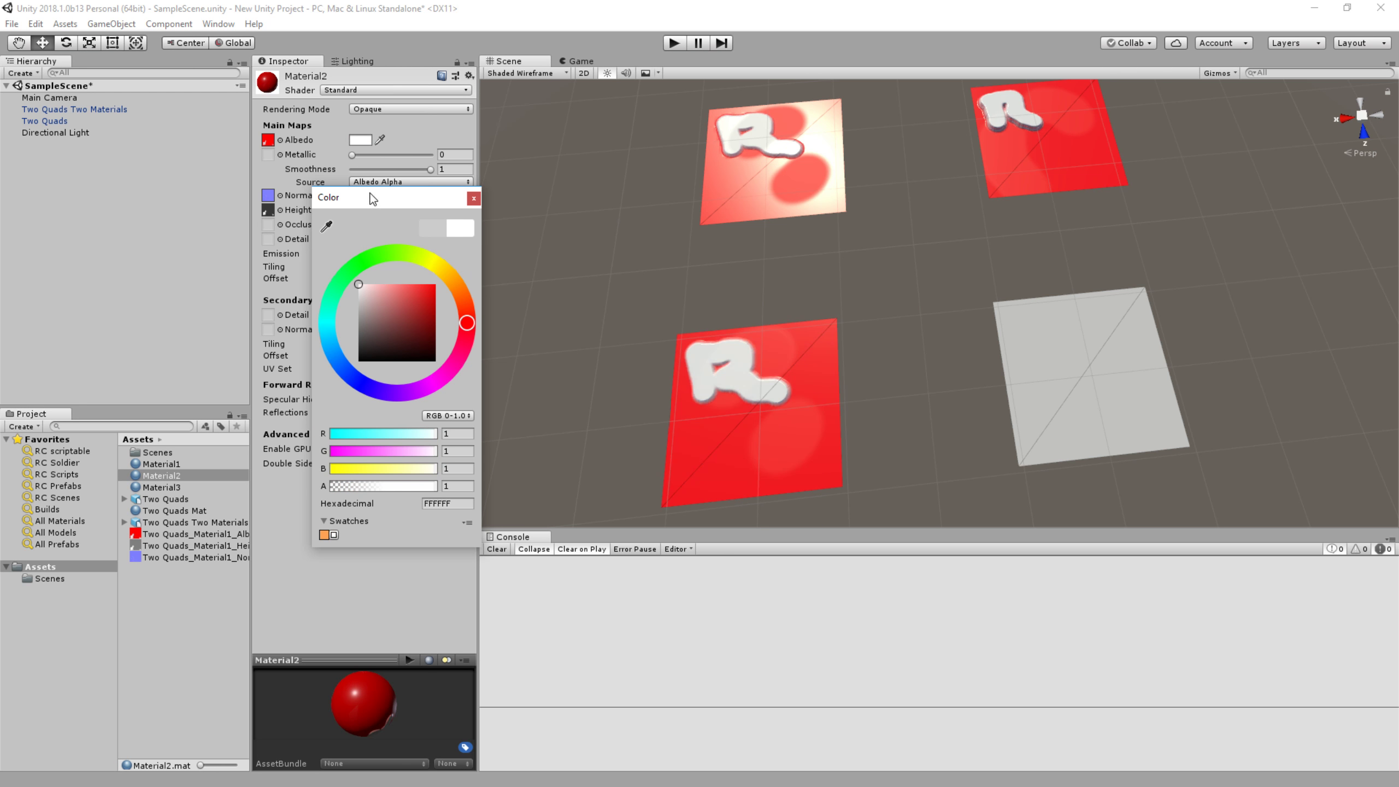
left_click(474, 198)
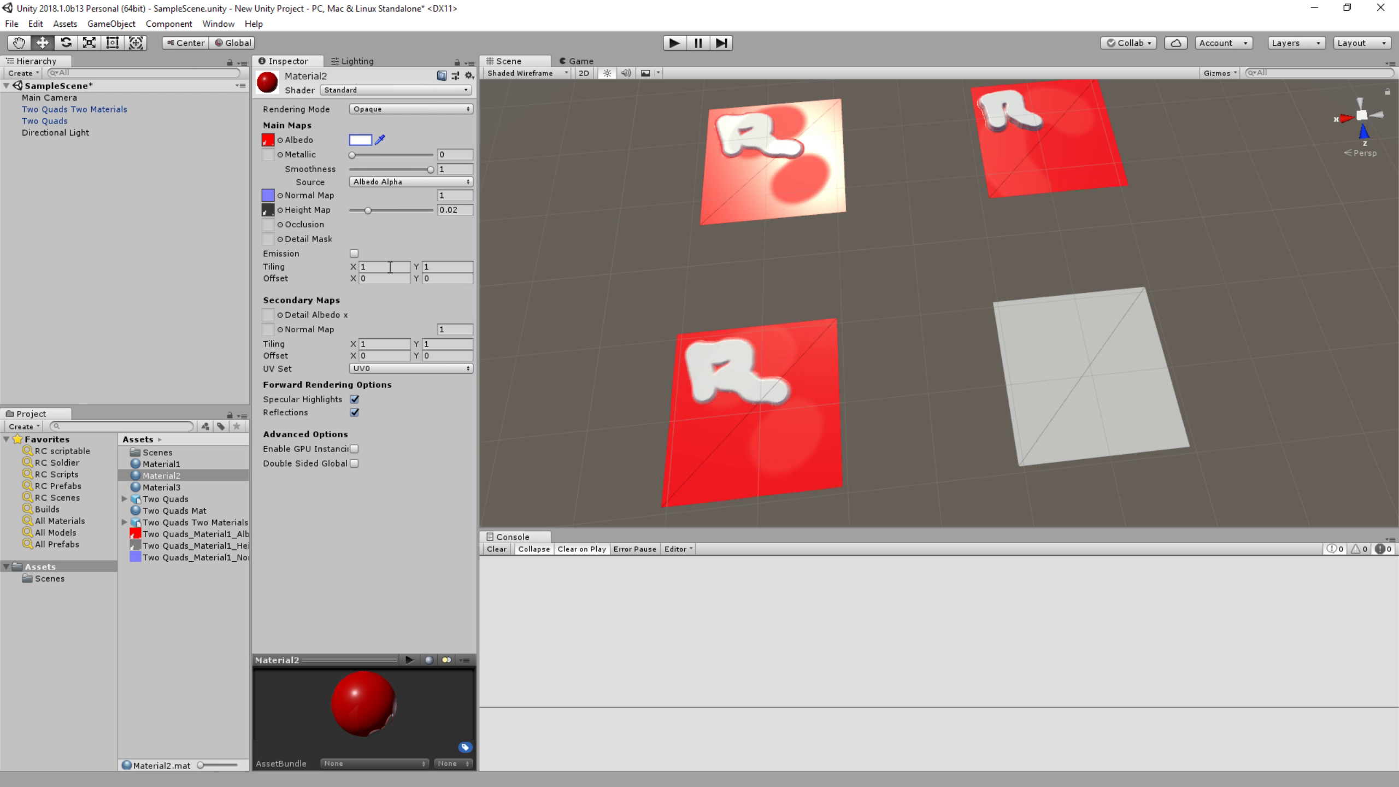
Set Material3's albedo tint to pure white (FFFFFF).
left_click(188, 486)
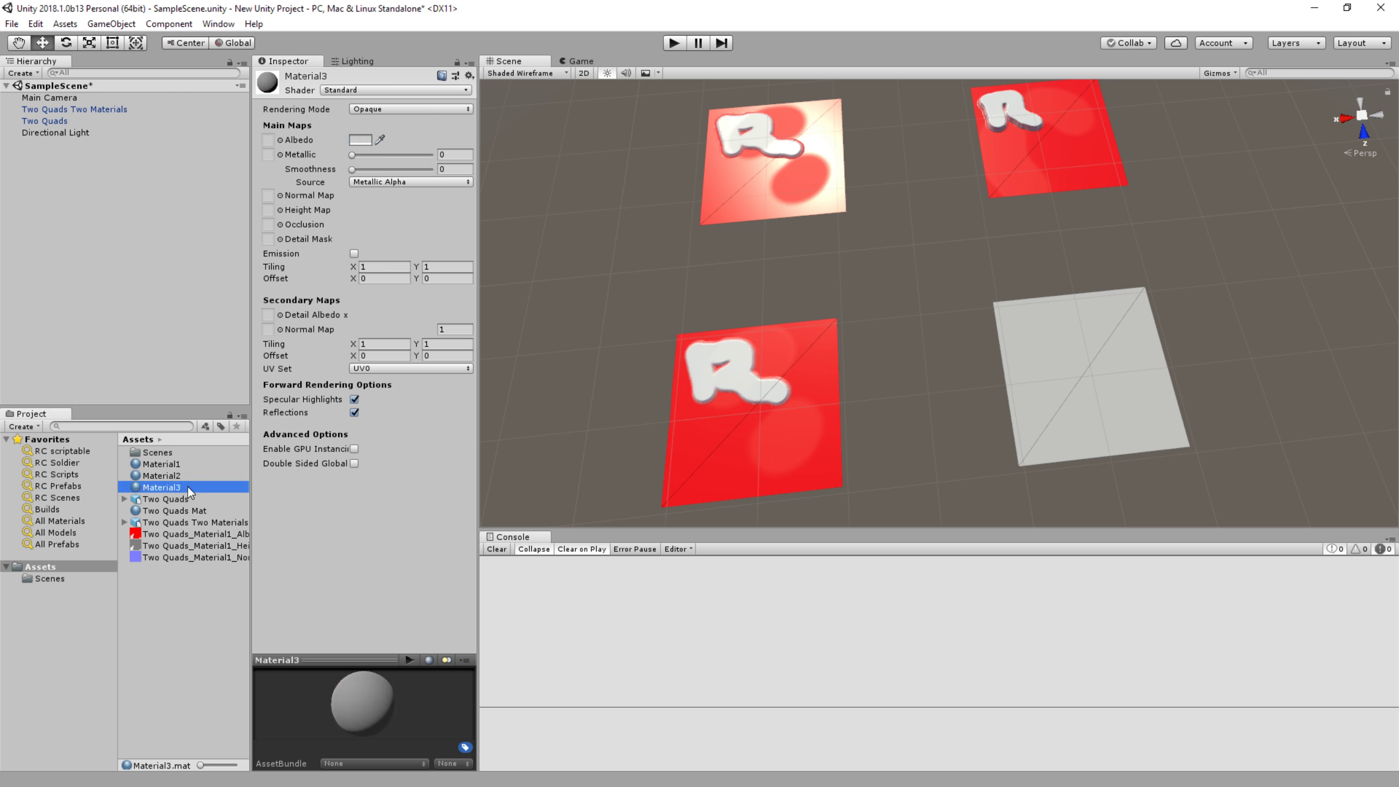
left_click(362, 141)
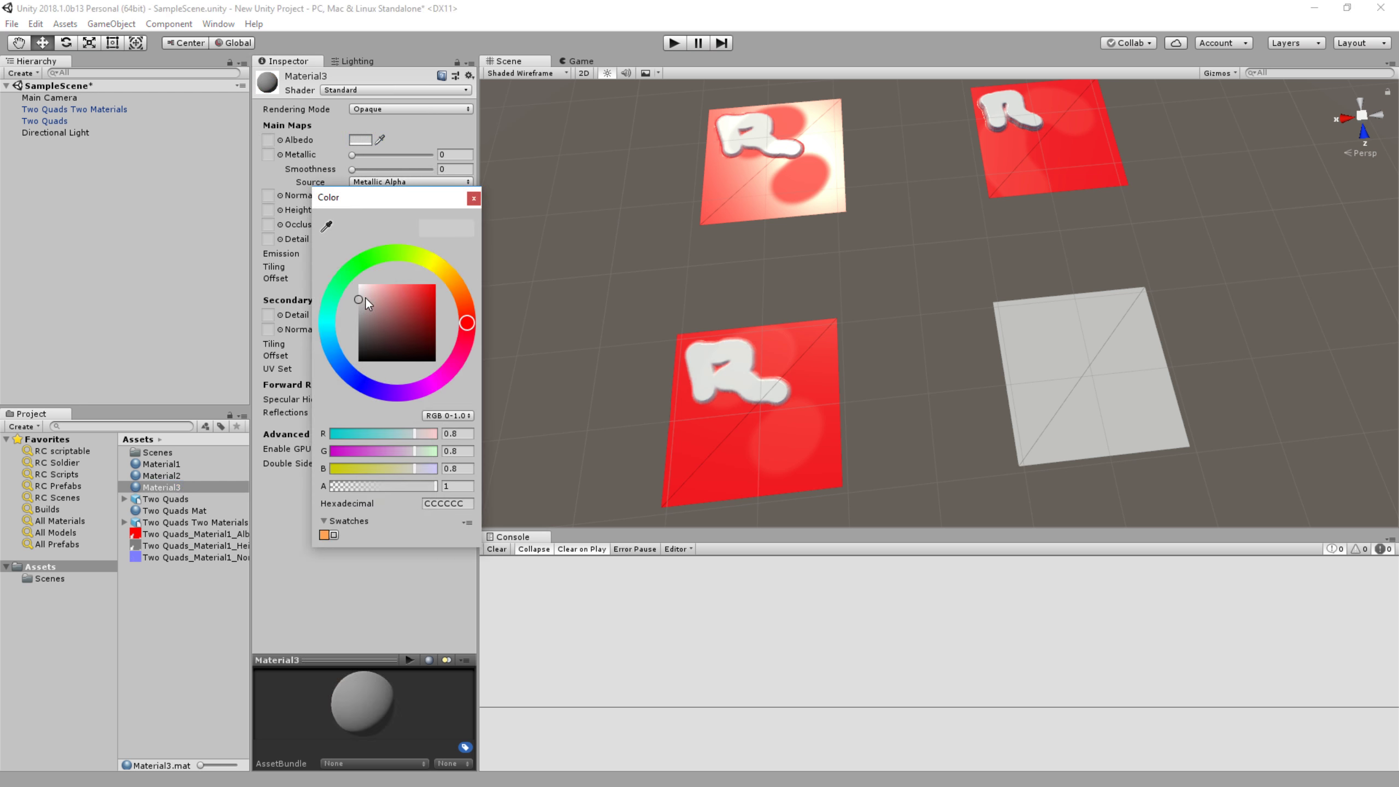
left_click(365, 298)
left_click(474, 199)
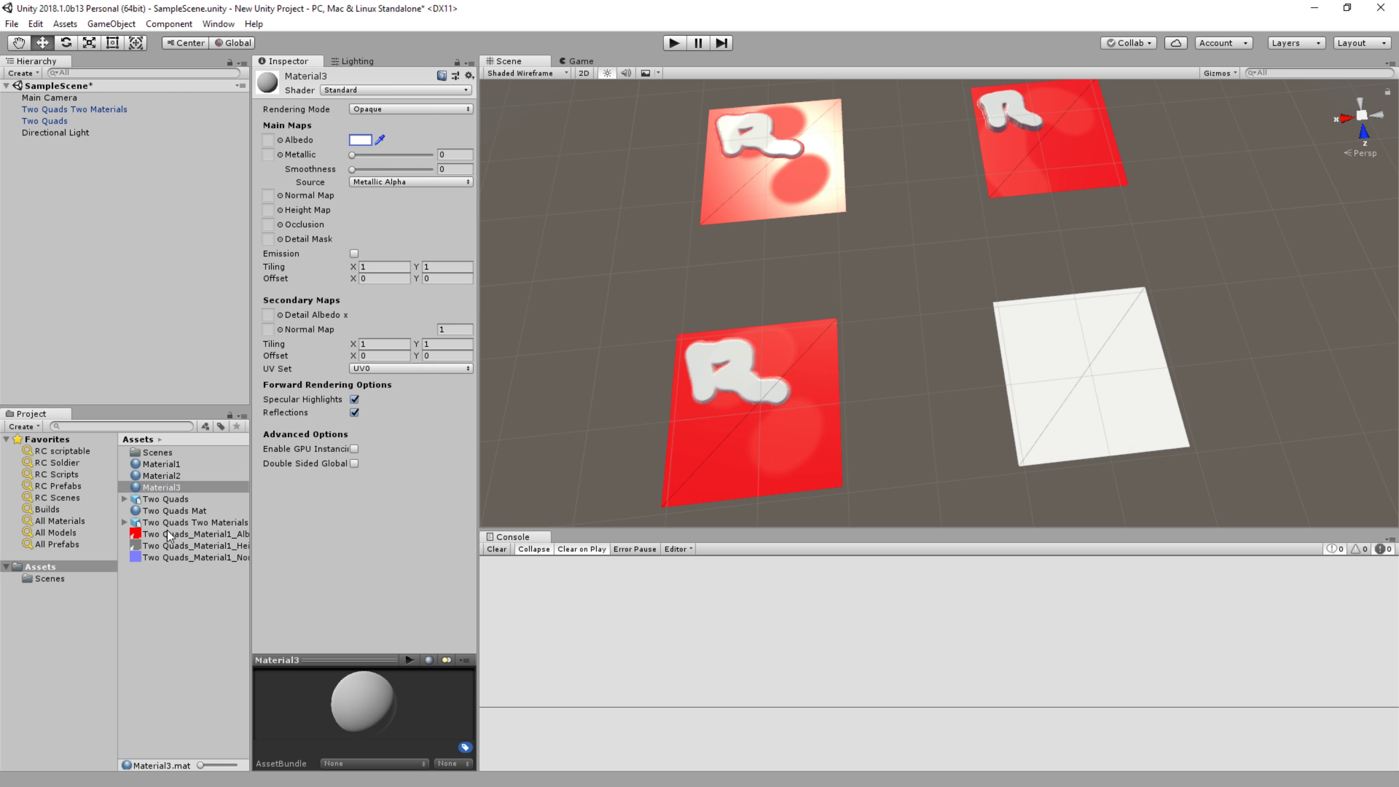
Assign the Two Quads_Material1 albedo, normal and height textures to Material3, and set its Smoothness to 1 with Albedo Alpha as source.
left_click_drag(168, 533, 268, 140)
left_click(411, 181)
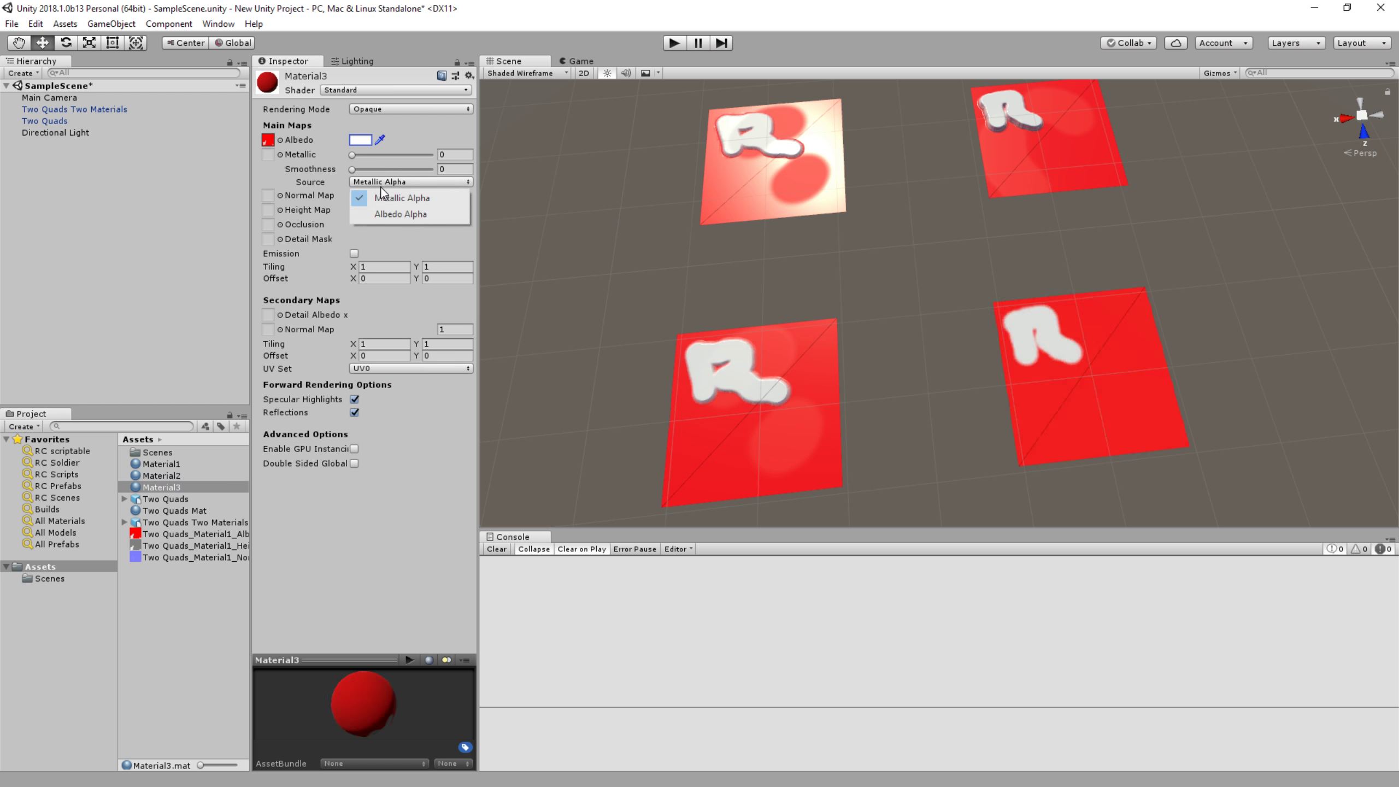
left_click(405, 210)
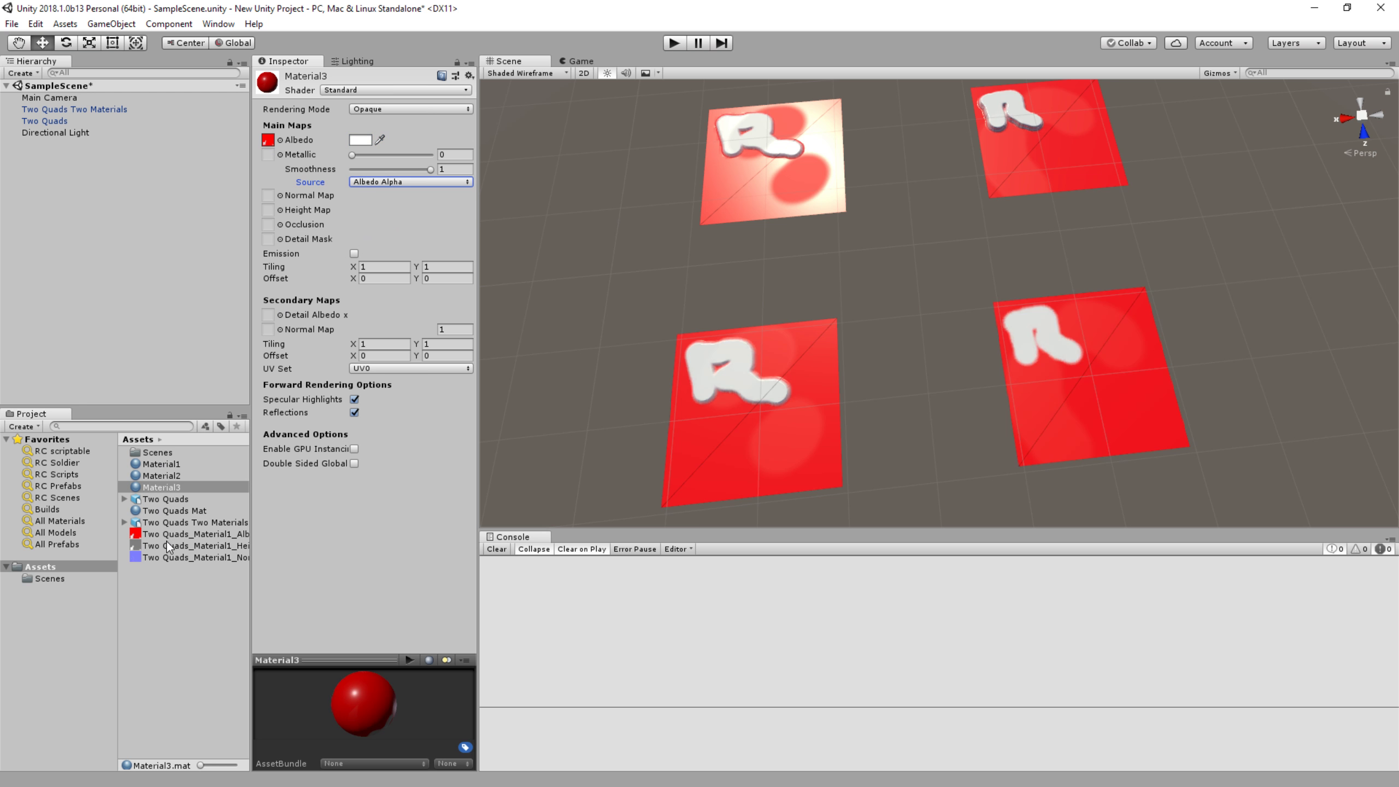
left_click_drag(168, 546, 268, 195)
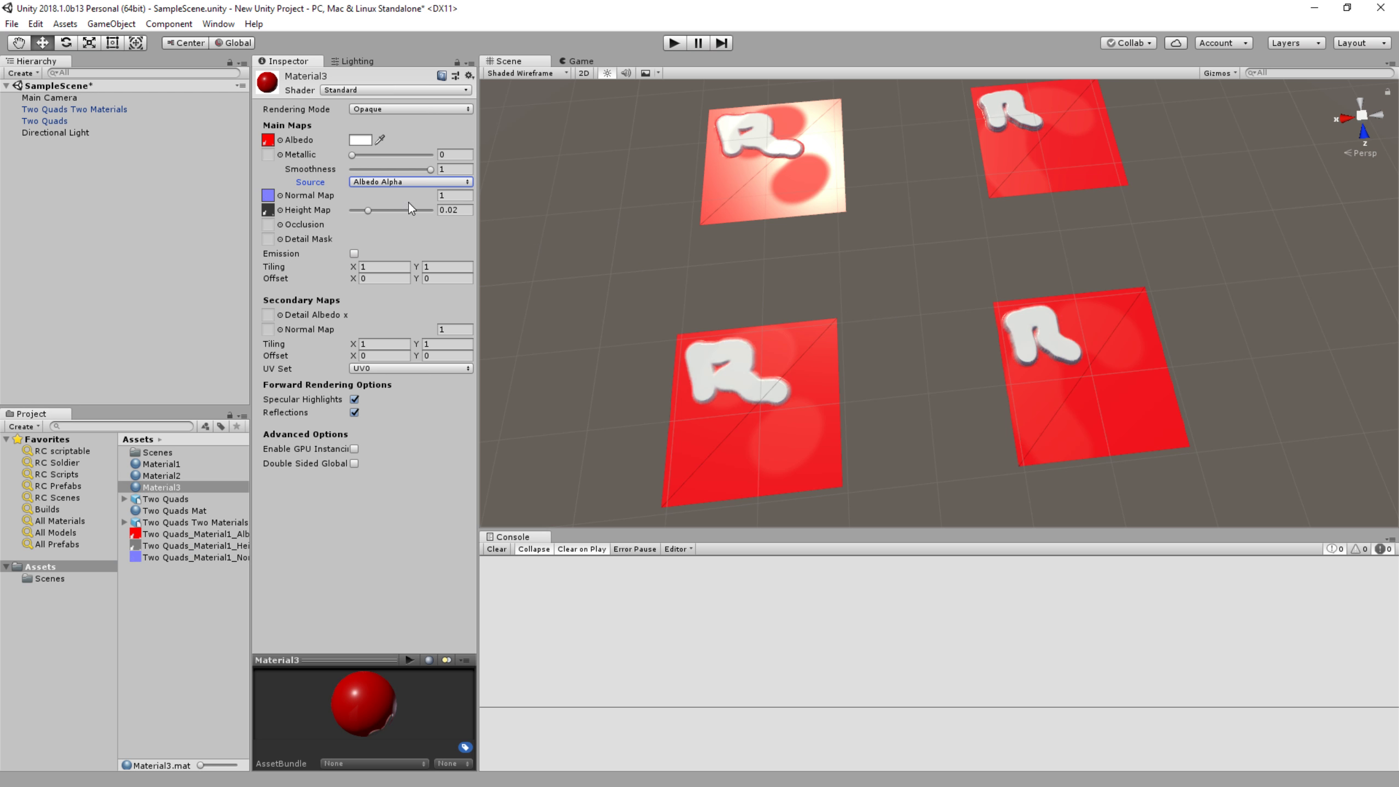
Set Material3's Rendering Mode to Transparent and its albedo tint's alpha to 0.
left_click(389, 109)
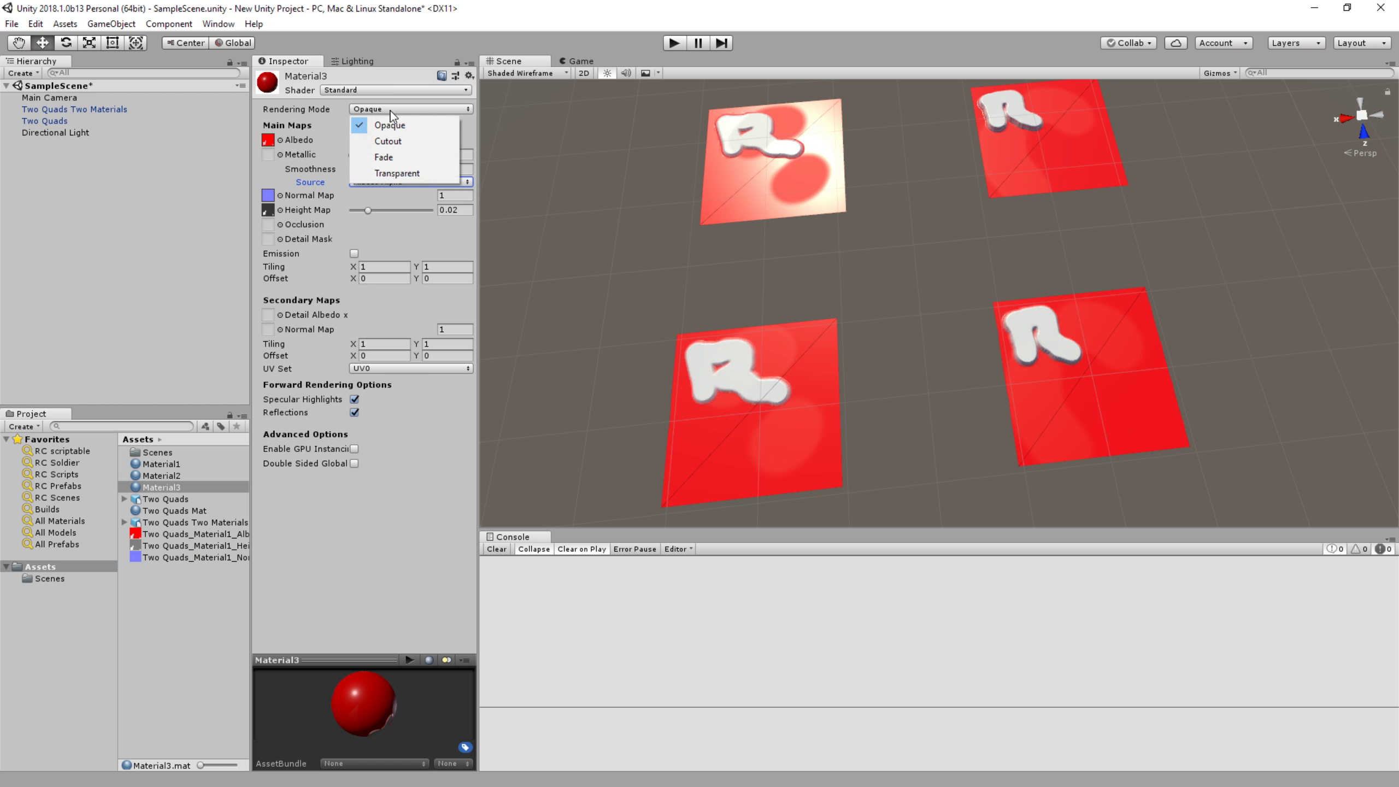
left_click(397, 171)
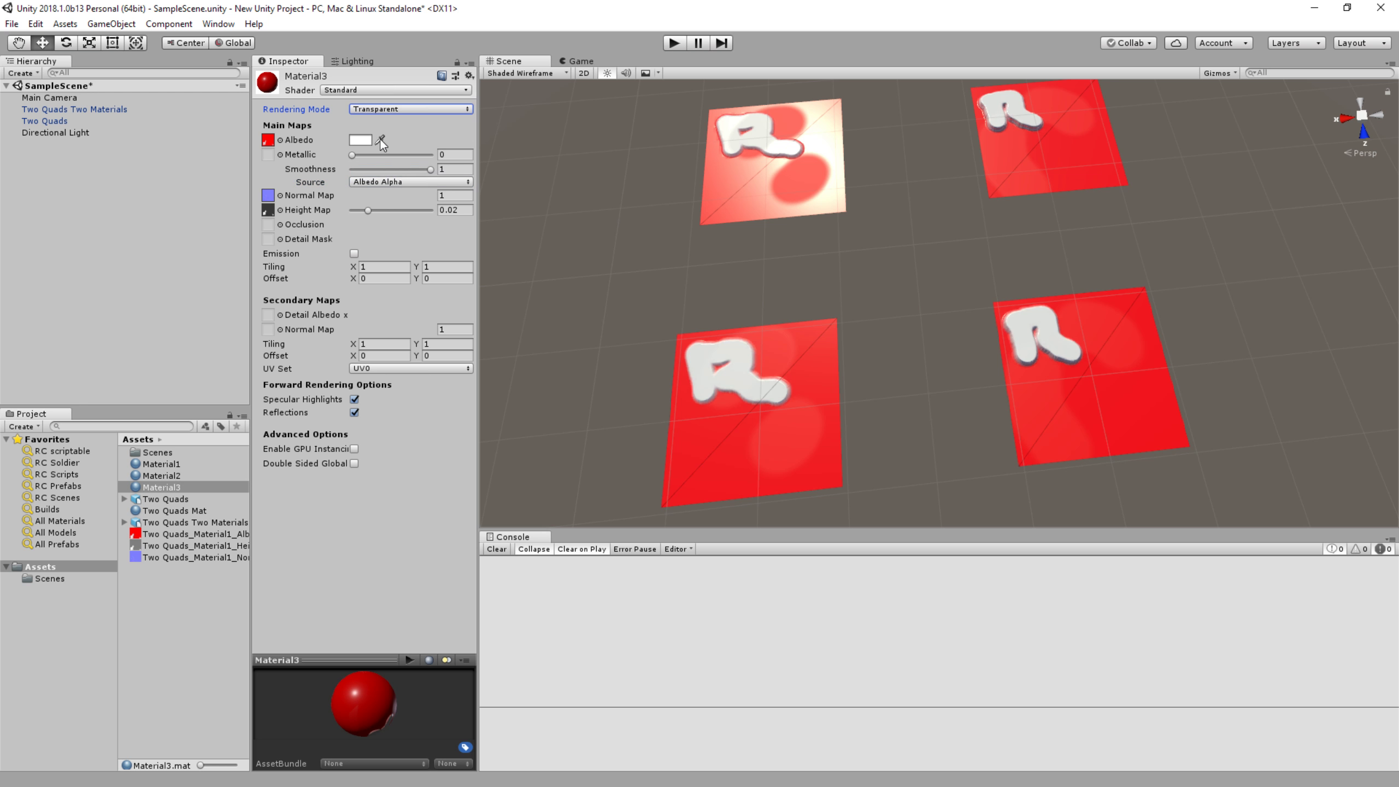
left_click(363, 140)
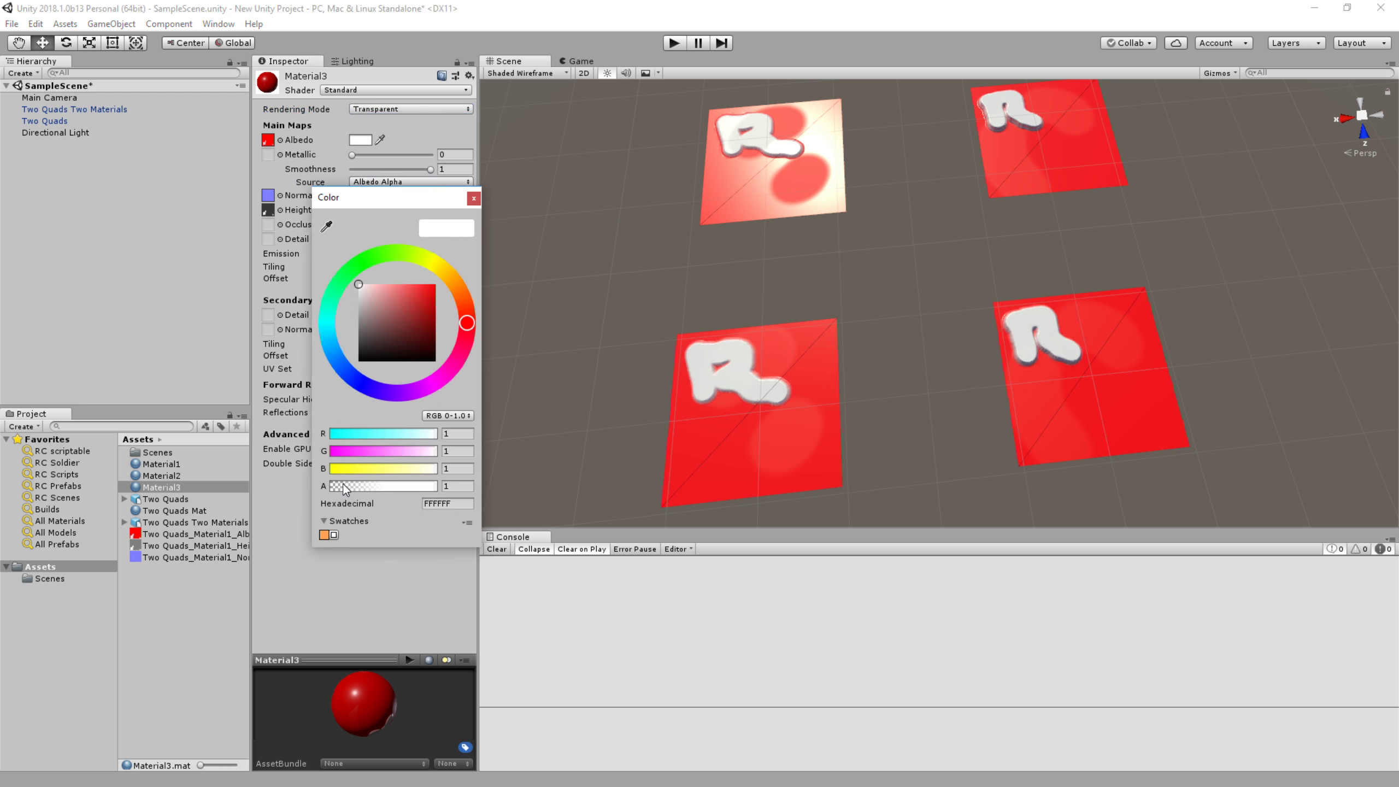
left_click_drag(344, 488, 265, 493)
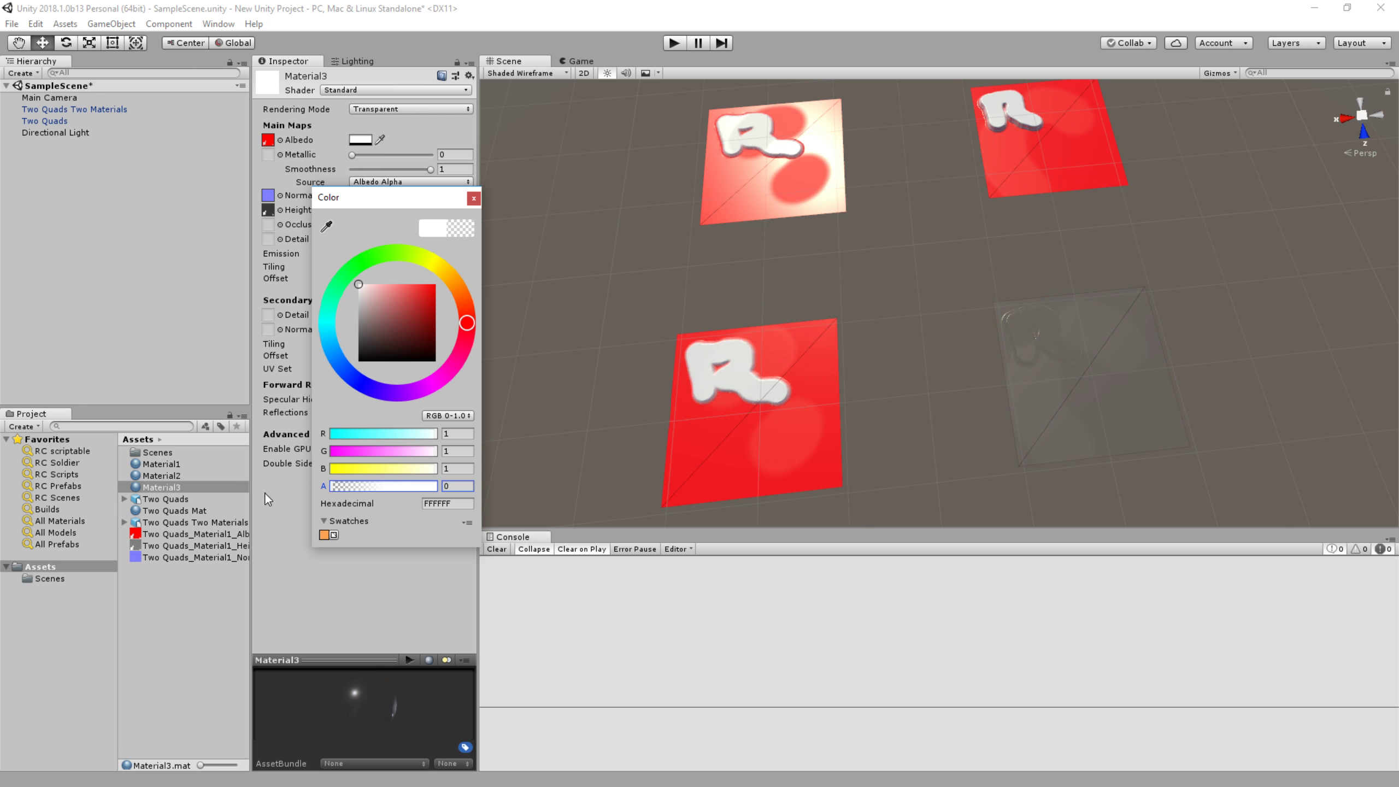
left_click(366, 603)
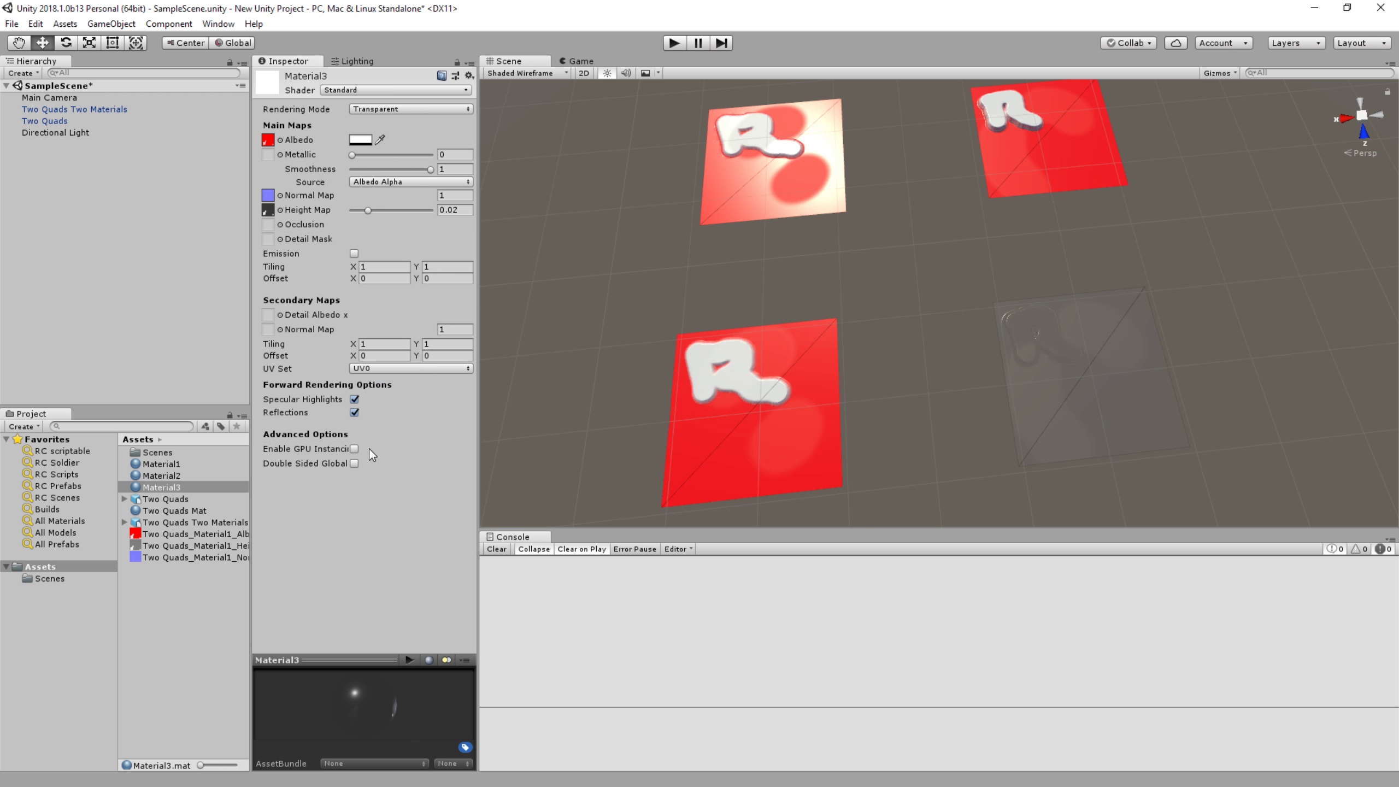
Select the Two Quads Two Materials model and examine its Material3 quad against its Material2 quad, up close and from farther away.
left_click_drag(876, 441, 888, 426, "alt")
right_click_drag(887, 426, 884, 423)
left_click(1021, 387)
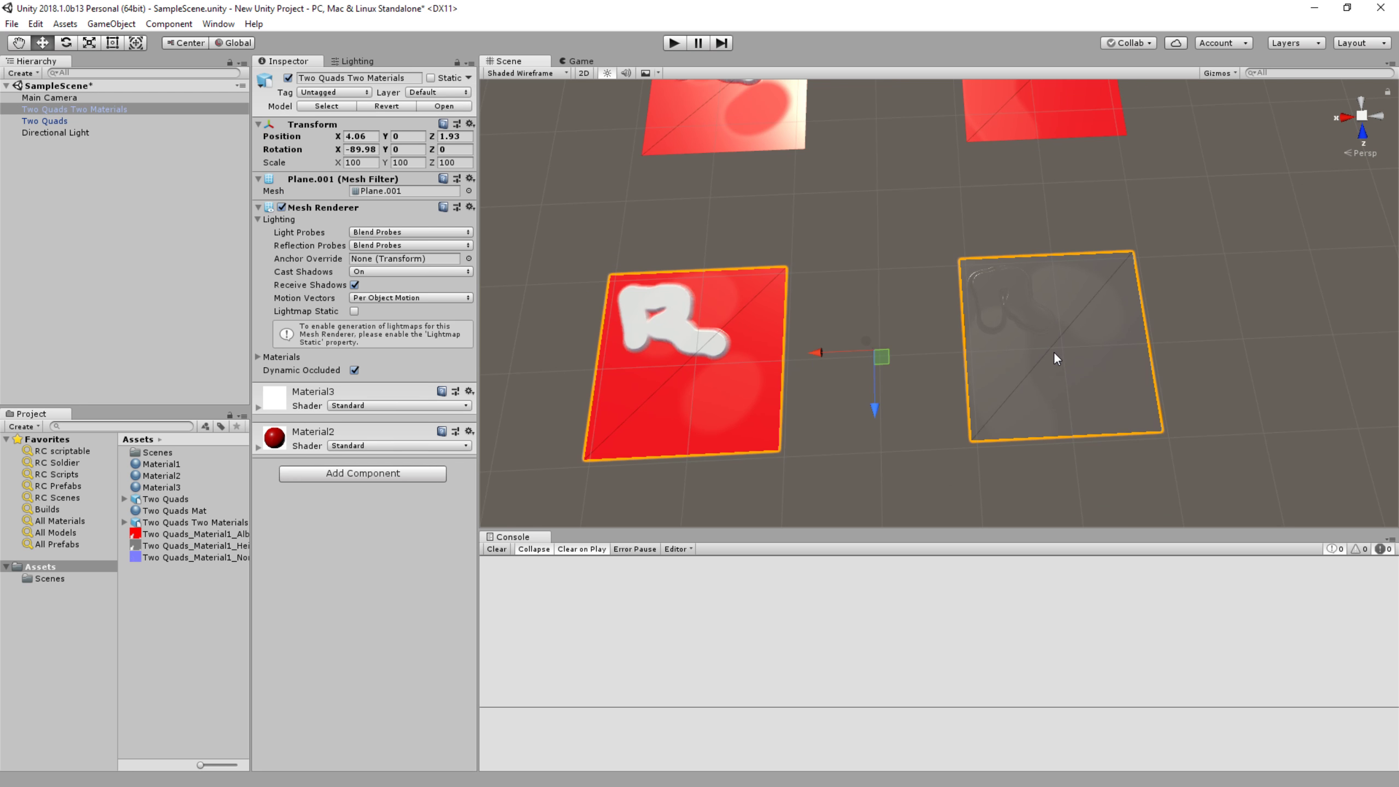
left_click_drag(979, 340, 950, 253, "alt")
key("s")
key("a")
key("w")
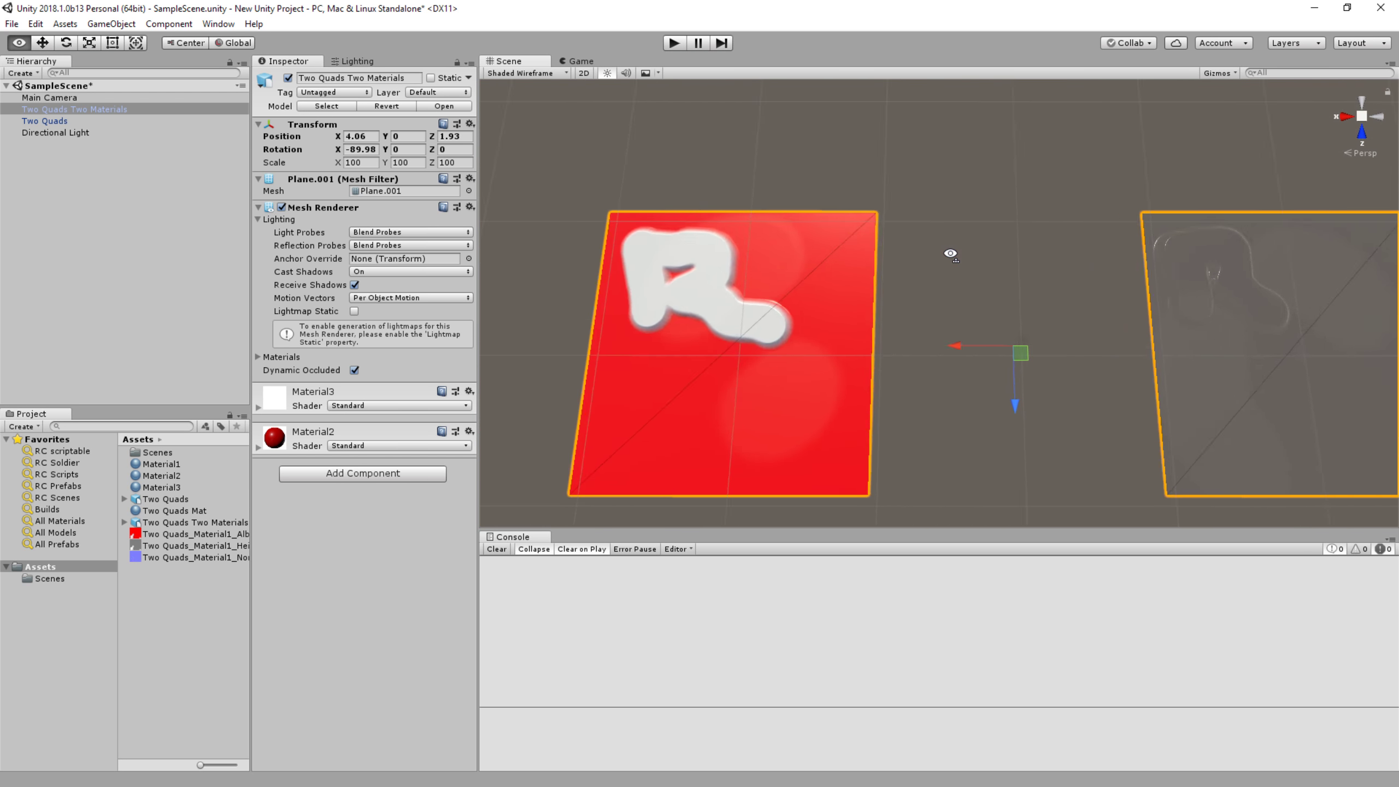
key("s")
key("d")
key("w")
right_click_drag(951, 254, 993, 209)
key("s")
key("s")
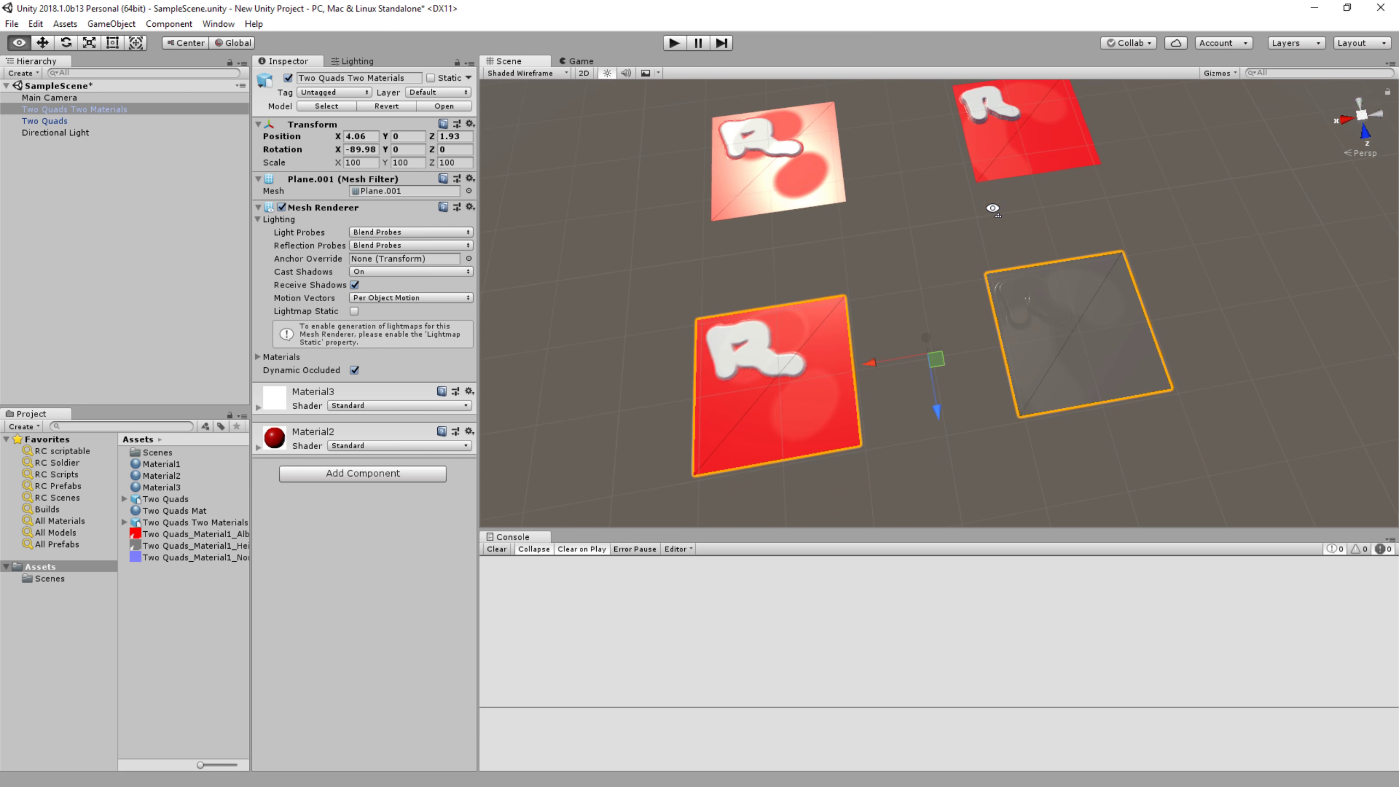